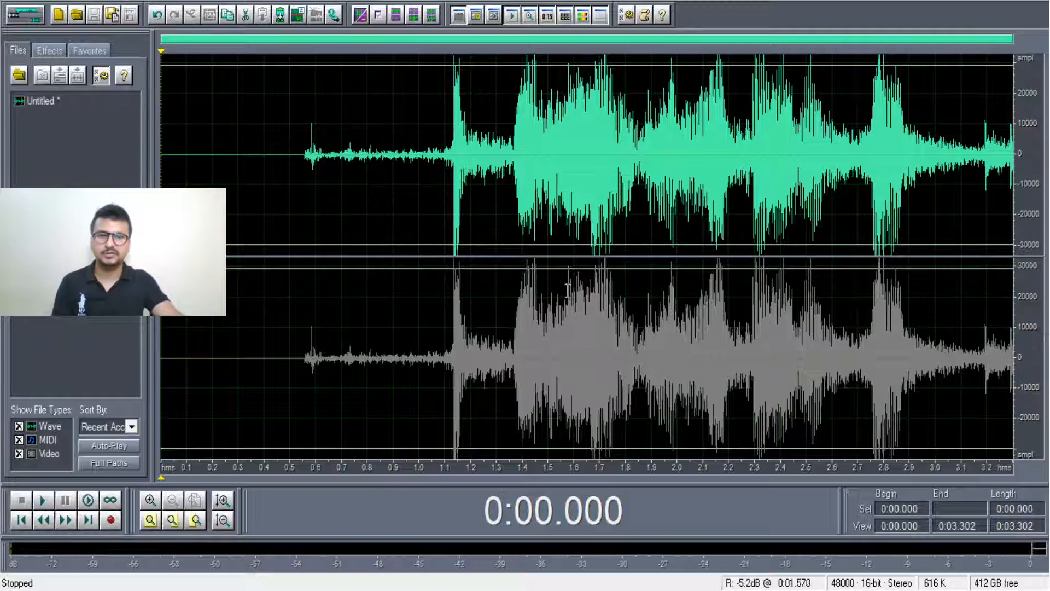
pyautogui.click(309, 339)
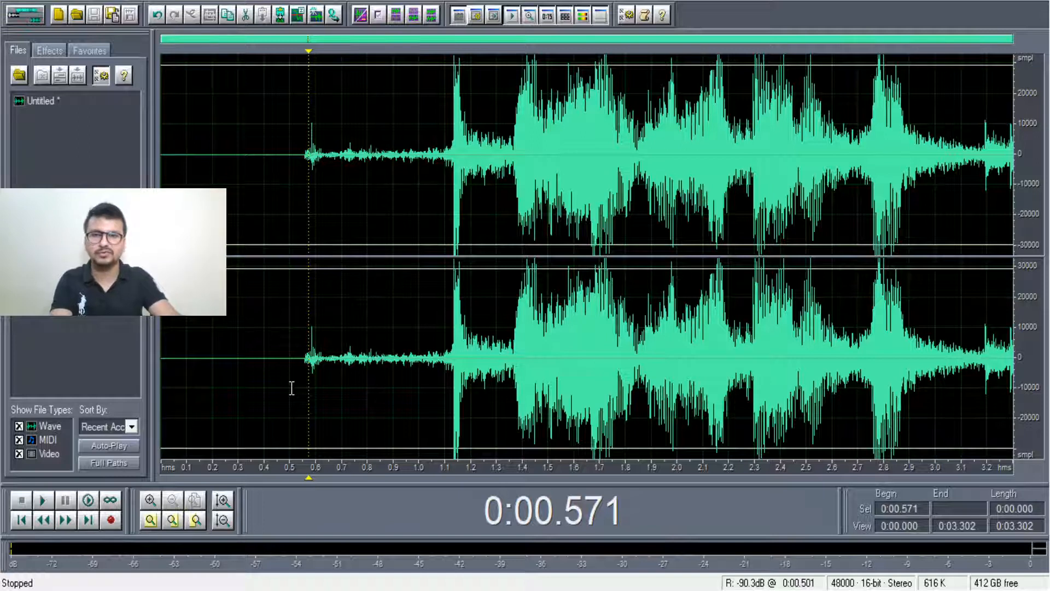
pyautogui.moveTo(296, 358); pyautogui.dragTo(1048, 361)
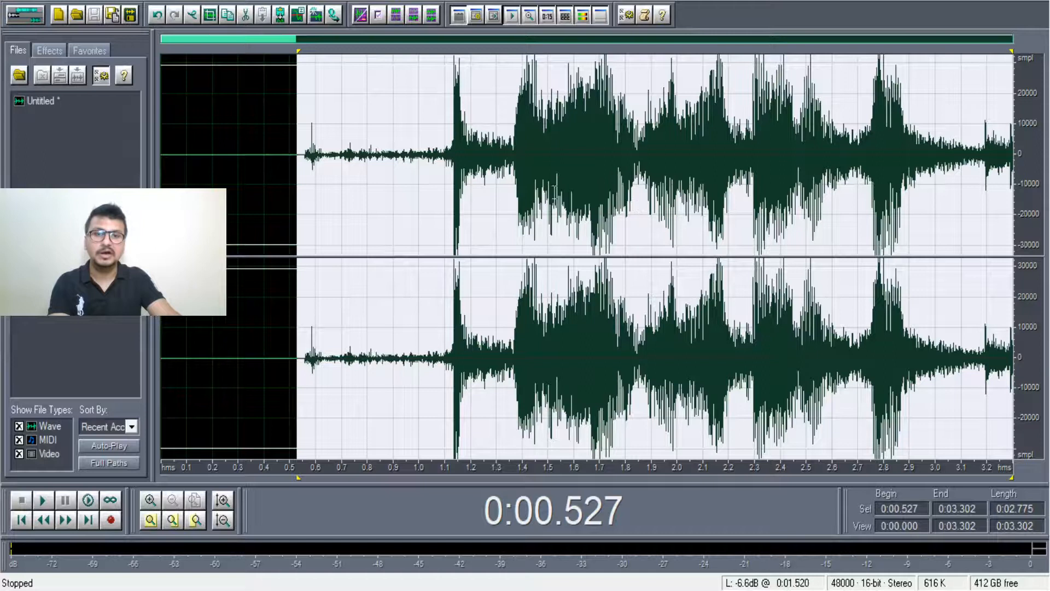
pyautogui.doubleClick(522, 193)
pyautogui.click(522, 192)
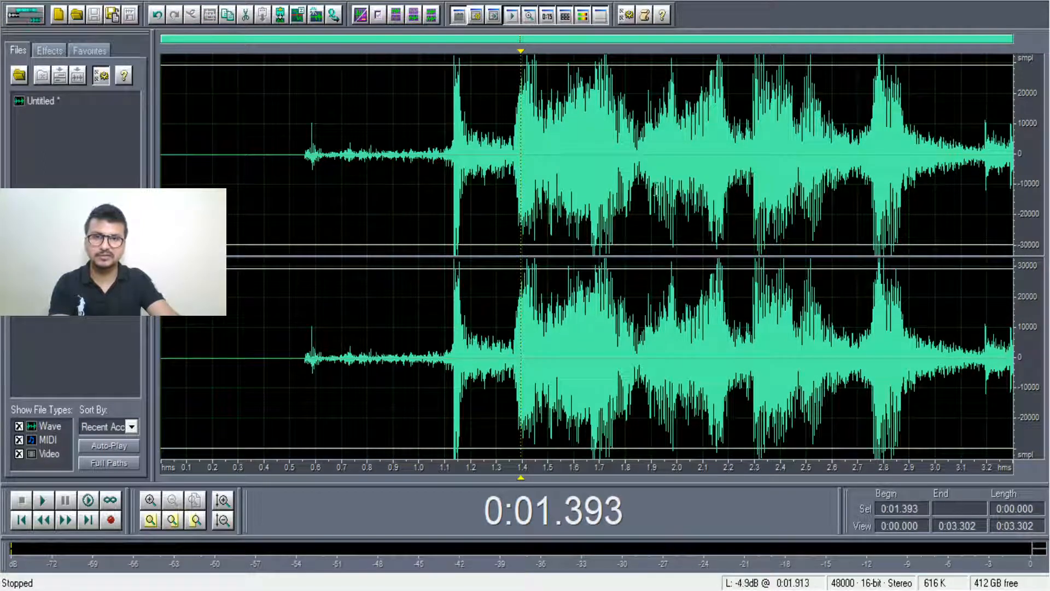
# Step: Examine the recorded waveform near 0:01.560 down to its individual samples and return to the full recording
pyautogui.click(563, 219)
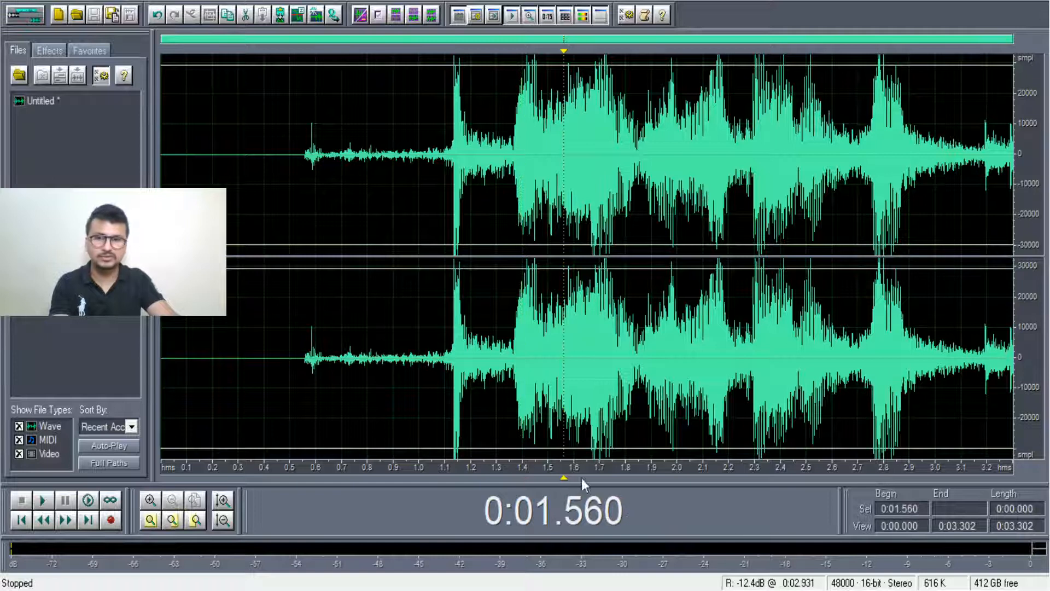
pyautogui.click(151, 501)
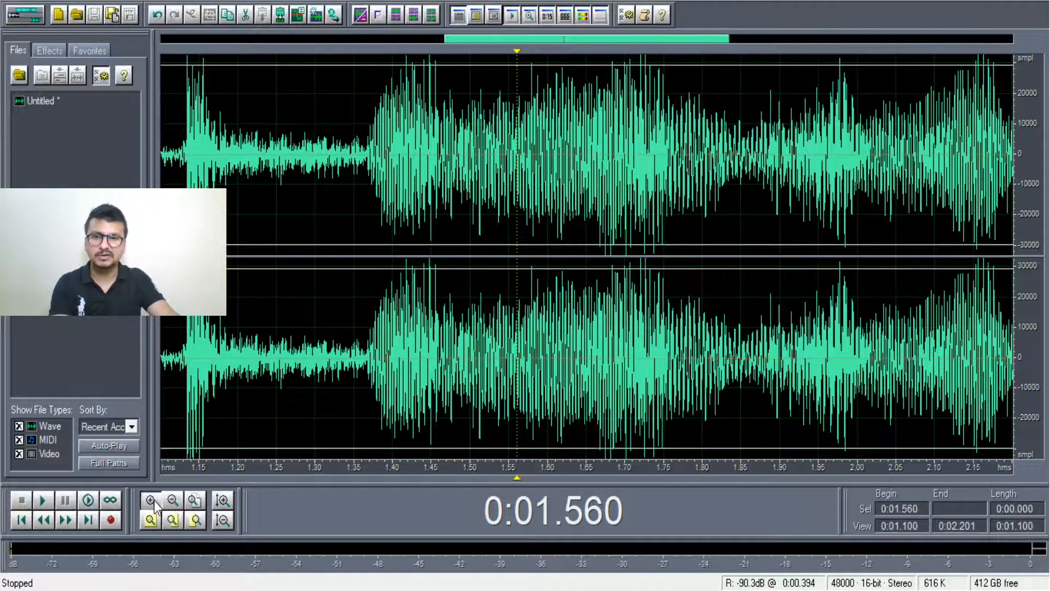
pyautogui.click(154, 500)
pyautogui.click(155, 500)
pyautogui.click(154, 501)
pyautogui.click(154, 500)
pyautogui.click(154, 500)
pyautogui.click(154, 500)
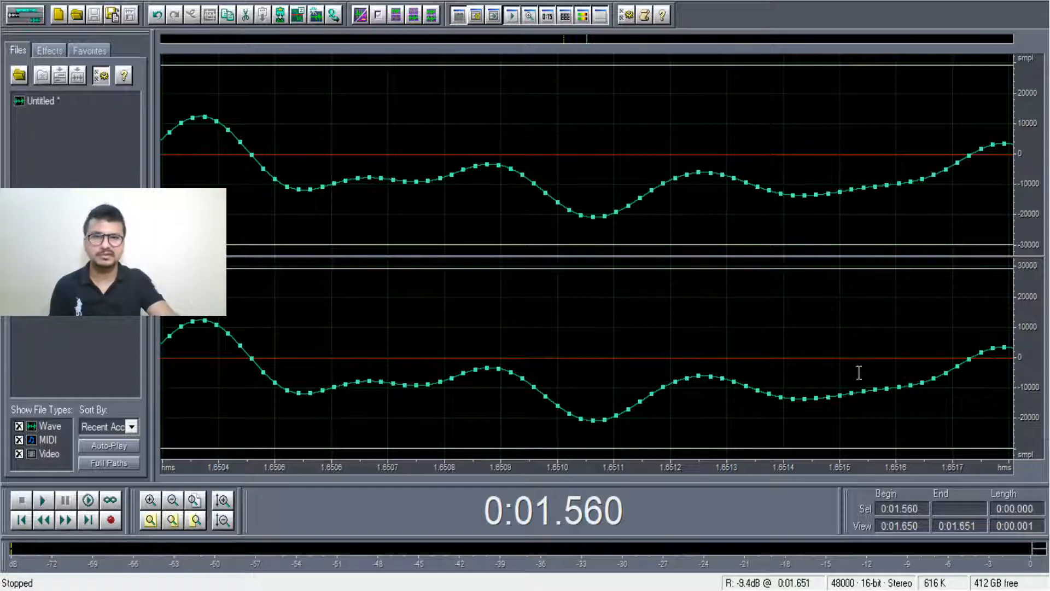
pyautogui.click(173, 500)
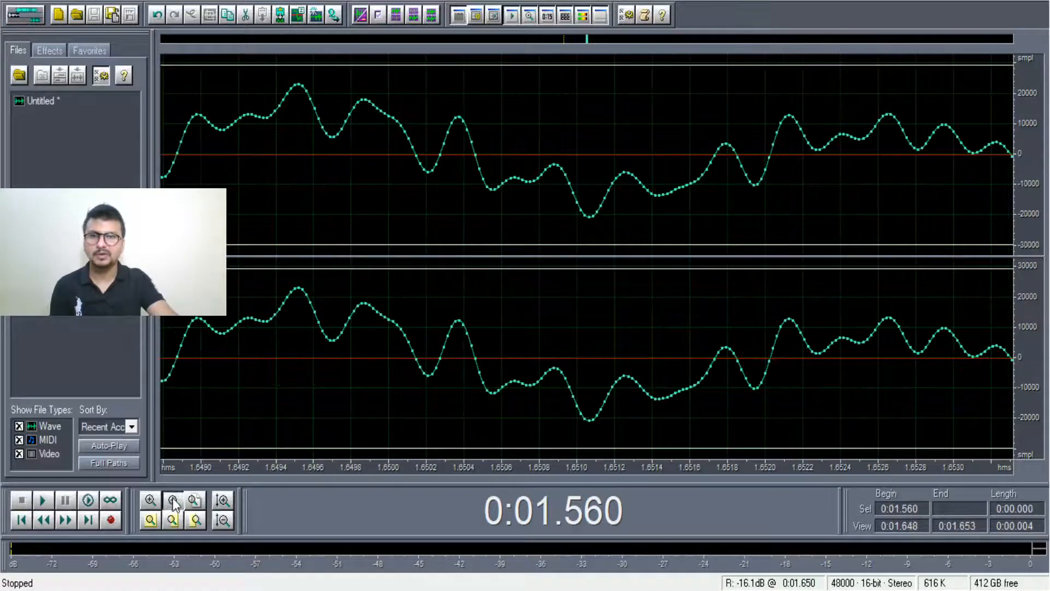
pyautogui.click(172, 500)
pyautogui.click(172, 500)
pyautogui.click(173, 500)
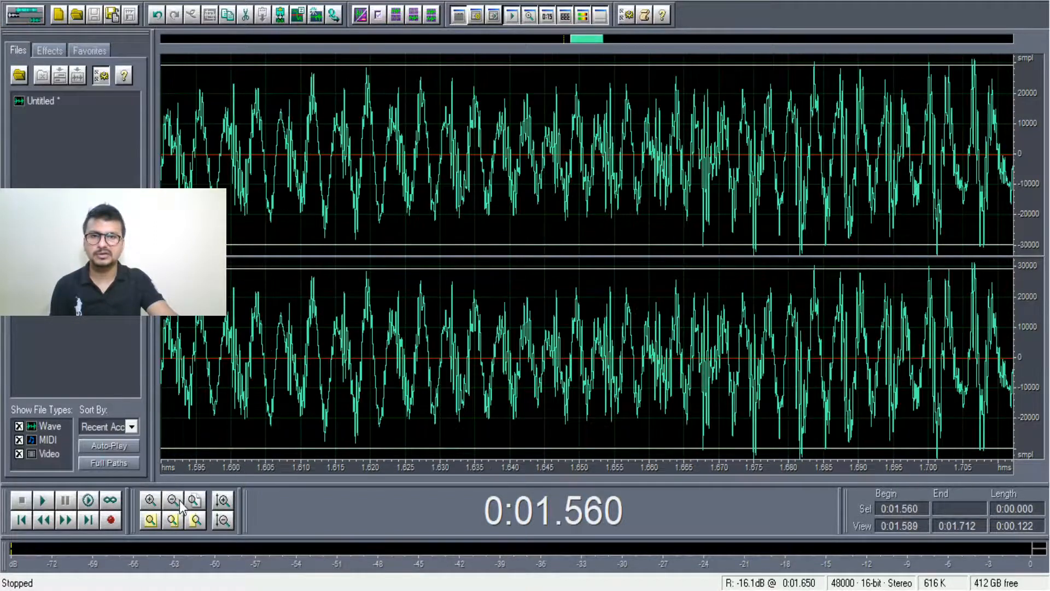
pyautogui.click(188, 503)
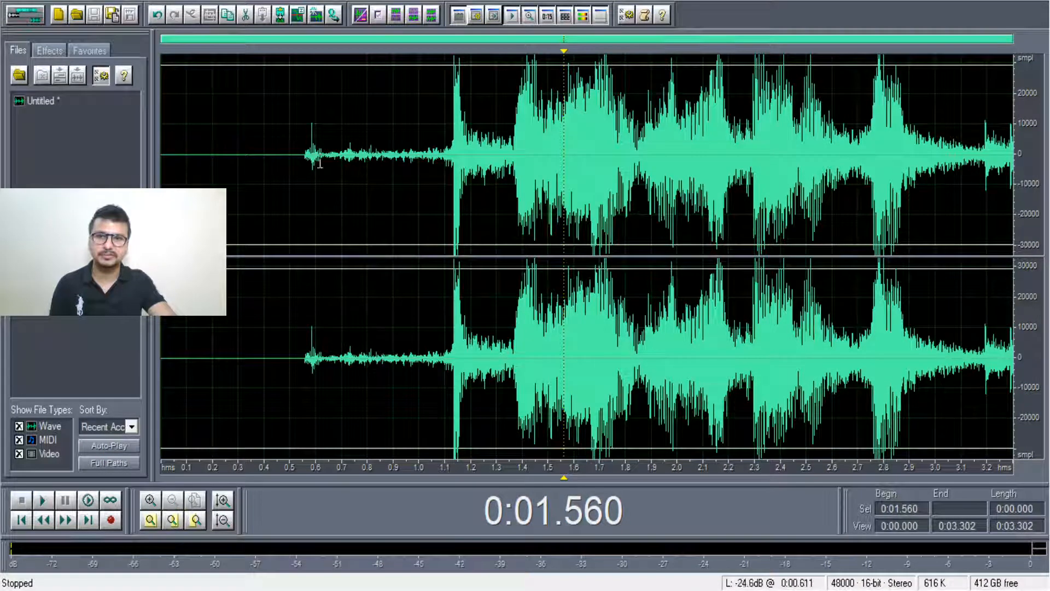
pyautogui.moveTo(294, 115); pyautogui.dragTo(482, 115)
pyautogui.moveTo(520, 112); pyautogui.dragTo(532, 112)
pyautogui.click(558, 203)
pyautogui.moveTo(331, 103); pyautogui.dragTo(636, 131)
pyautogui.click(827, 157)
pyautogui.click(613, 133)
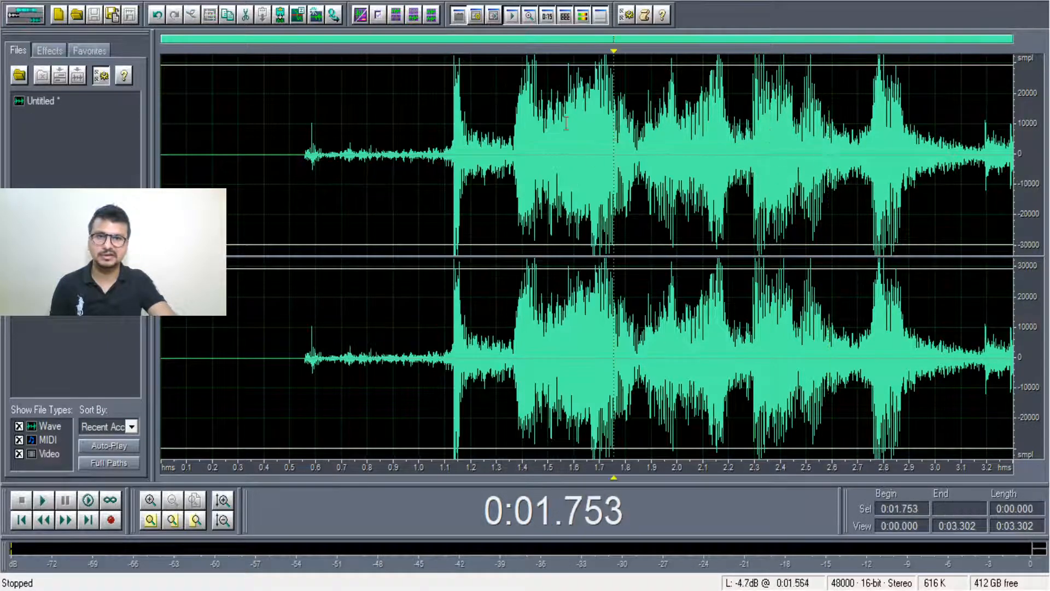
pyautogui.moveTo(440, 107); pyautogui.dragTo(475, 109)
pyautogui.click(661, 132)
pyautogui.click(628, 132)
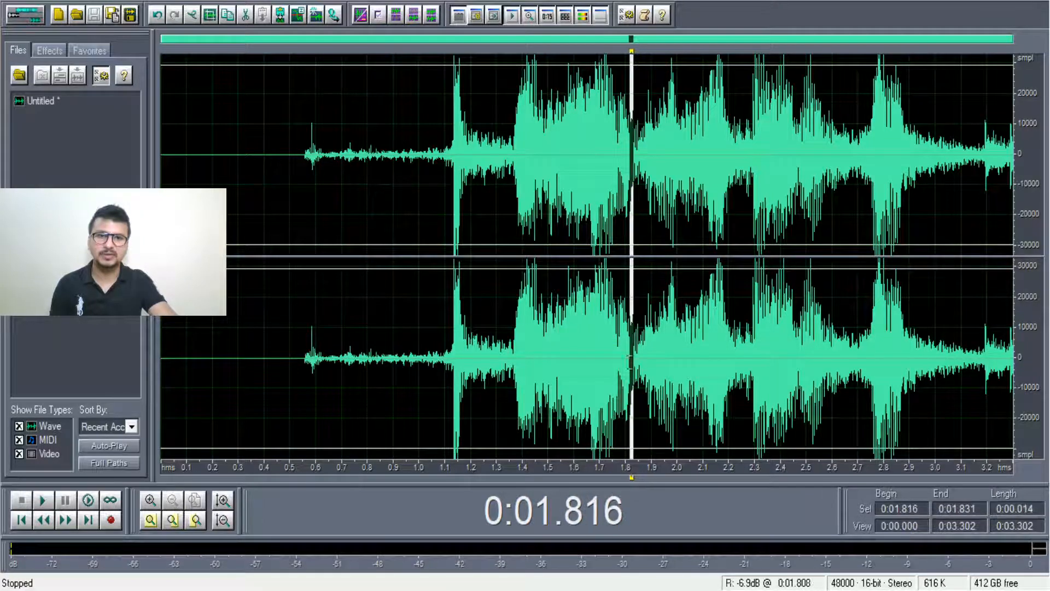
pyautogui.moveTo(556, 131); pyautogui.dragTo(730, 132)
pyautogui.click(884, 164)
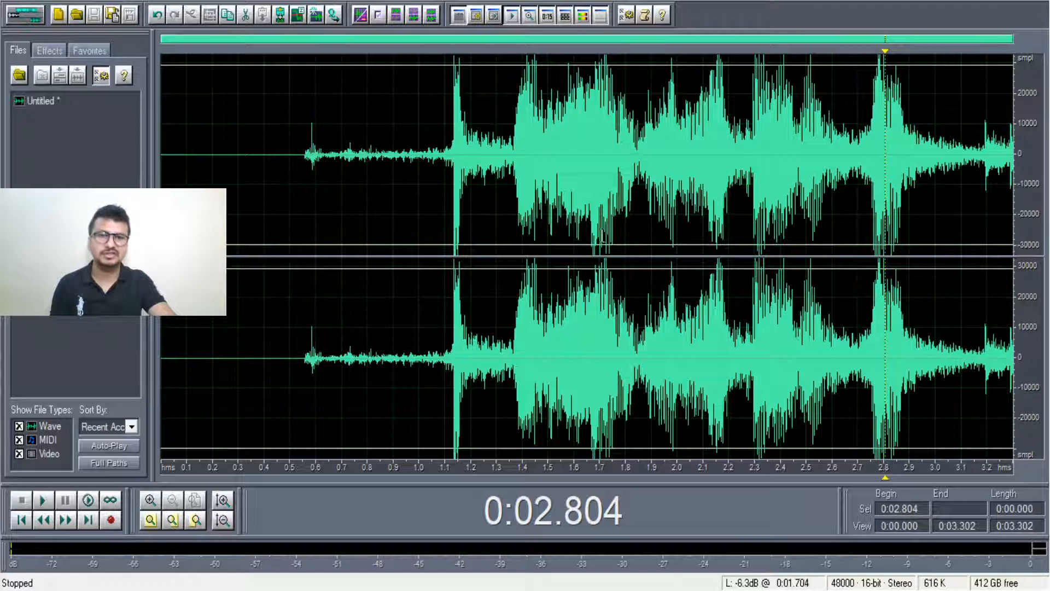
pyautogui.moveTo(453, 148)
pyautogui.mouseDown()
pyautogui.moveTo(668, 148)
pyautogui.moveTo(426, 147)
pyautogui.moveTo(441, 148)
pyautogui.mouseUp()
pyautogui.click(759, 361)
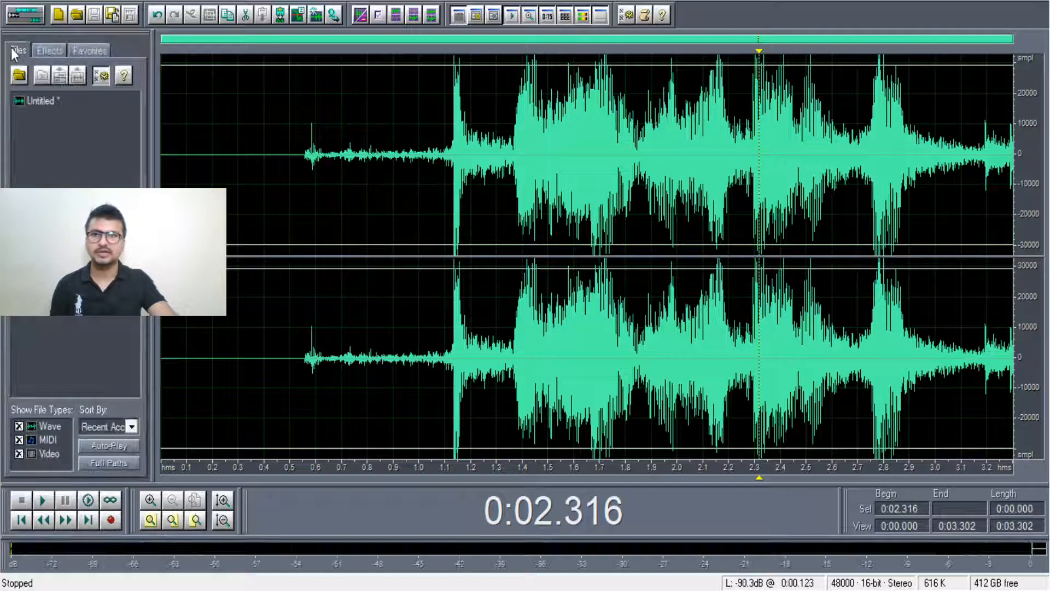
# Step: Compare the four-track multitrack view with the single-waveform edit view, ending in the edit view
pyautogui.click(25, 17)
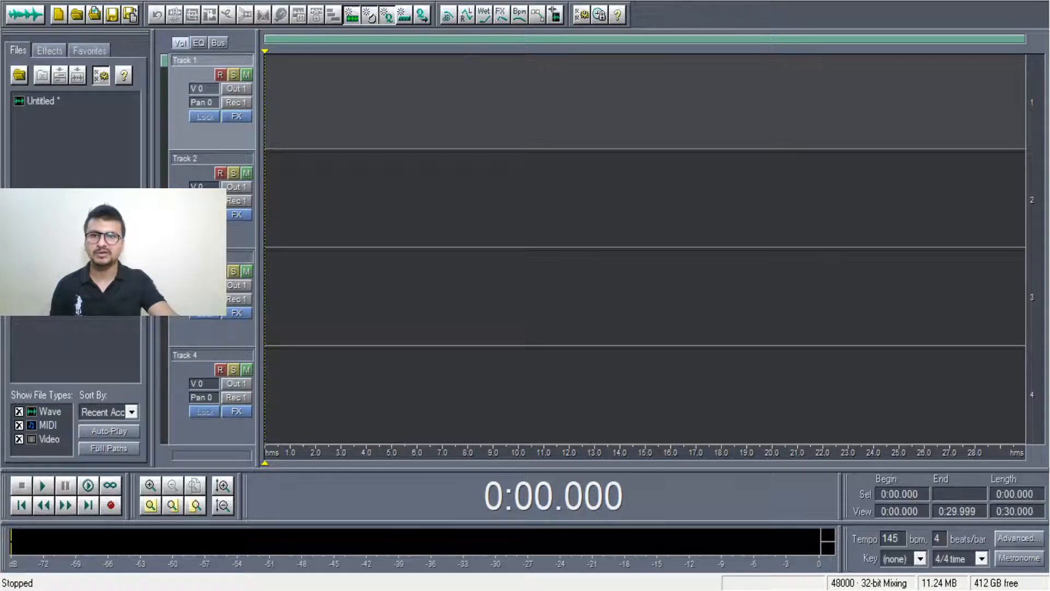
pyautogui.click(185, 356)
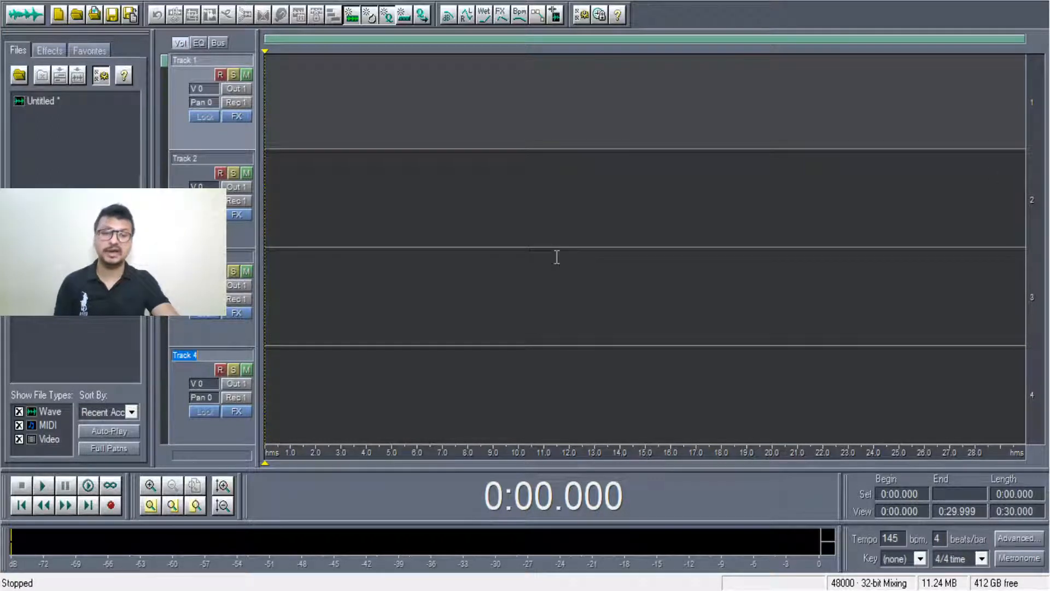
pyautogui.click(22, 16)
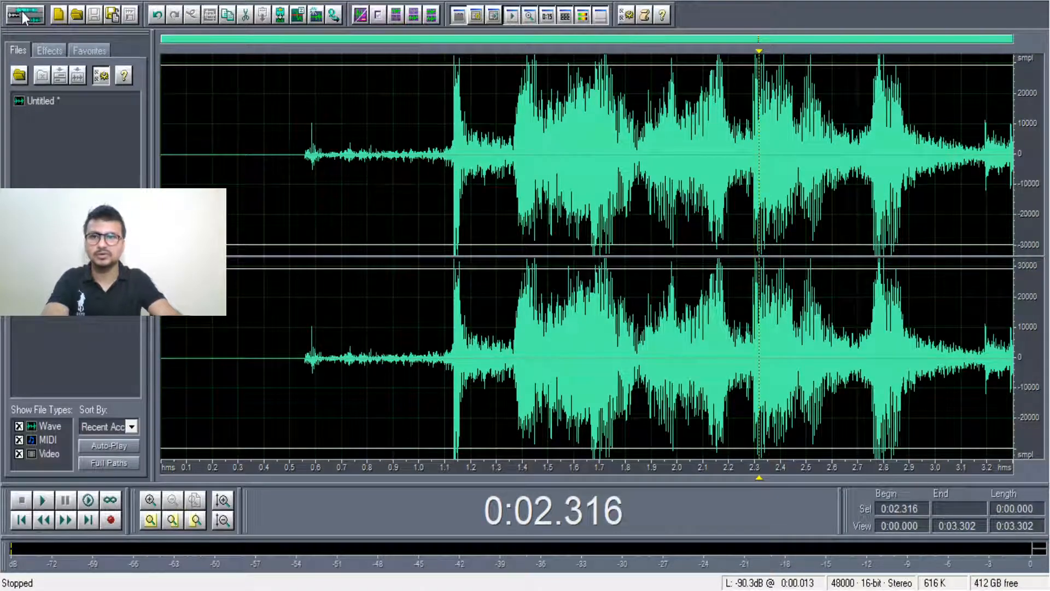
pyautogui.click(22, 14)
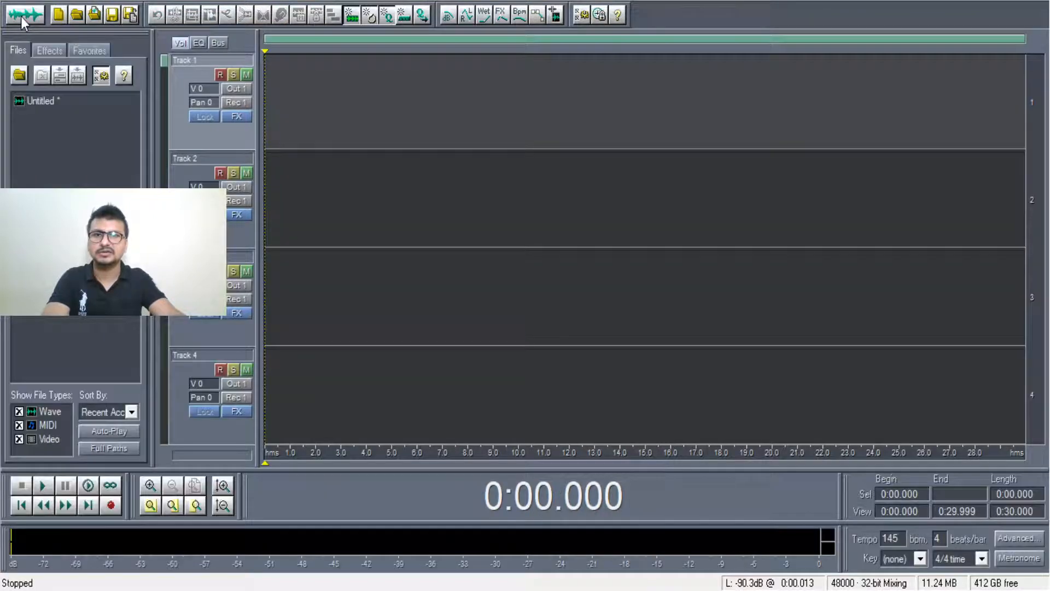
pyautogui.click(21, 16)
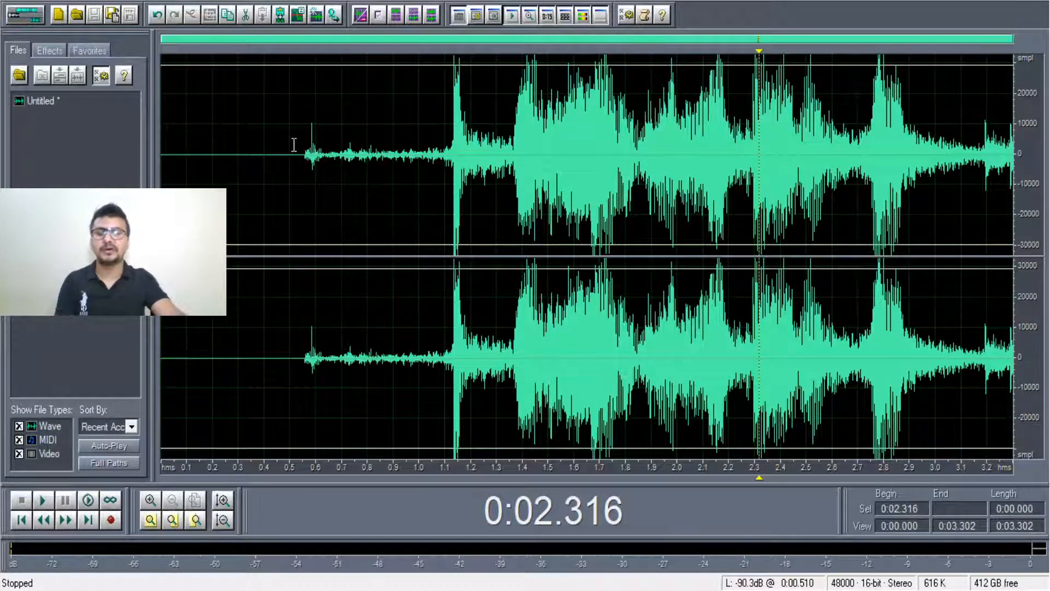
pyautogui.click(33, 15)
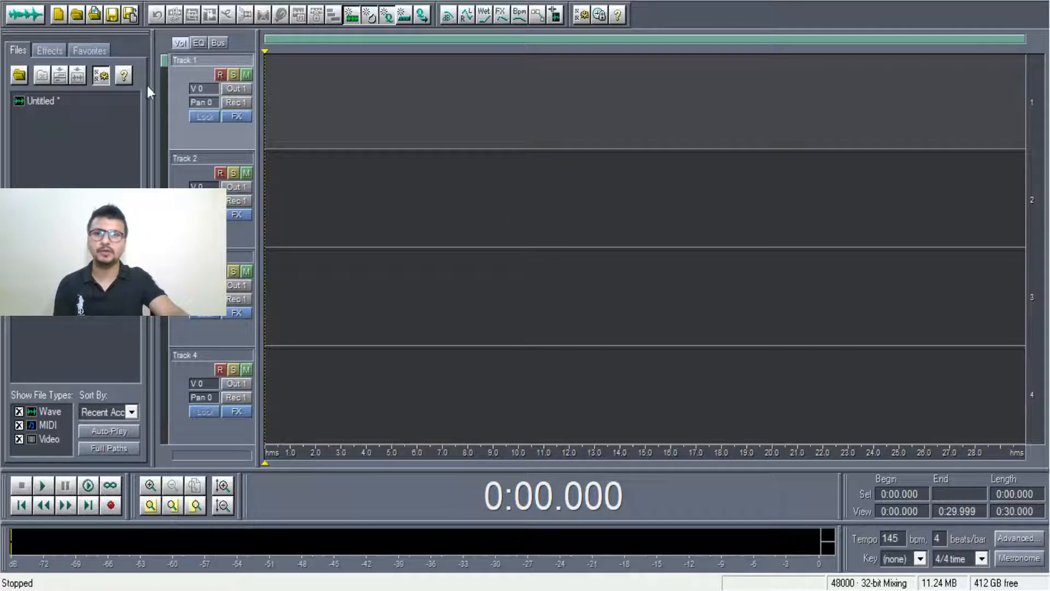
pyautogui.click(28, 16)
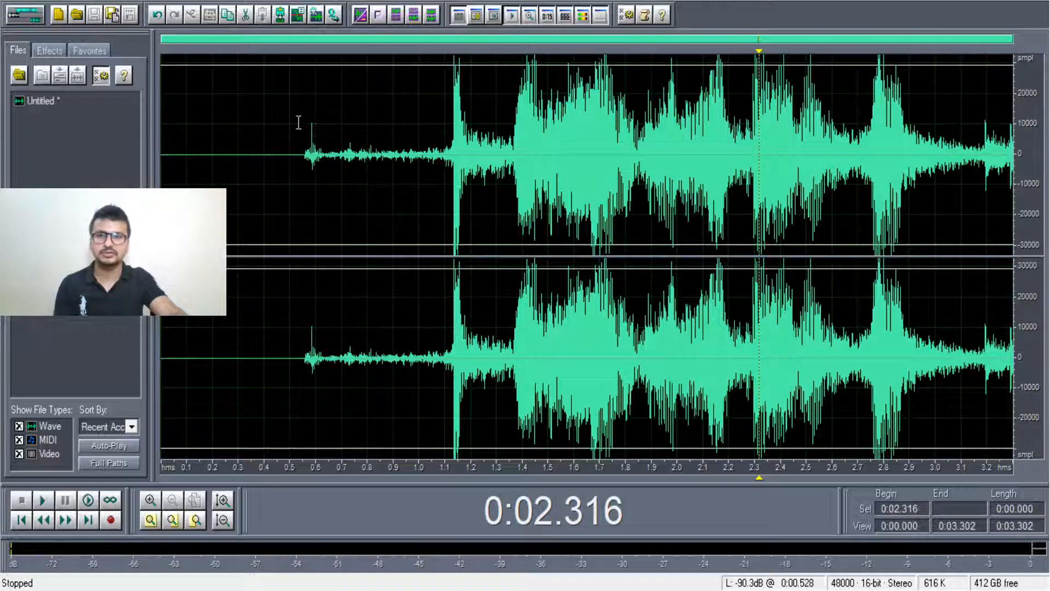
# Step: Delete the audio from about 0:00.375 to the end of the Untitled waveform
pyautogui.moveTo(260, 160); pyautogui.dragTo(1017, 164)
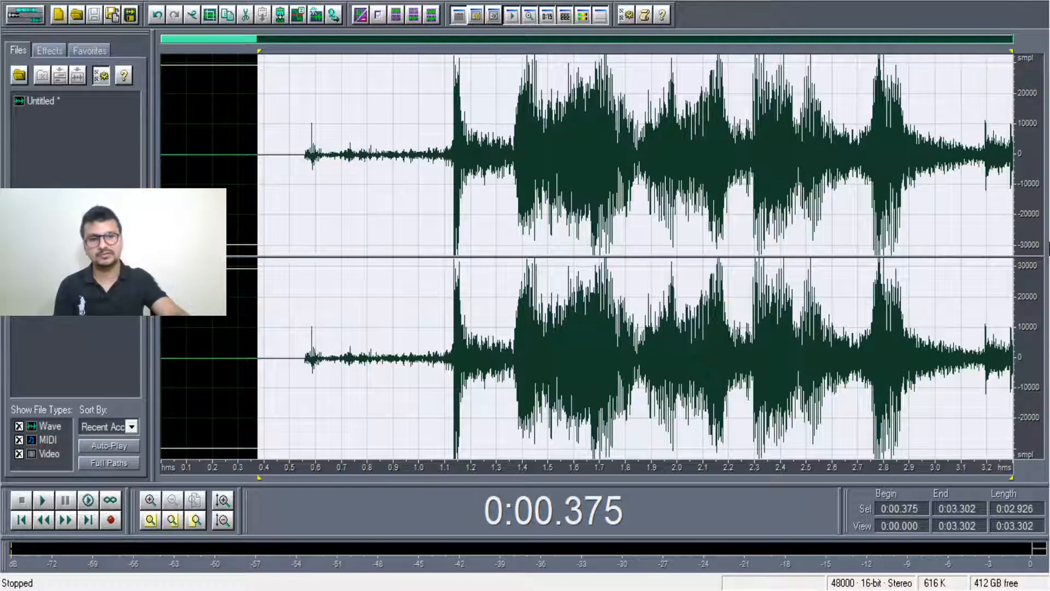
pyautogui.press('Delete')
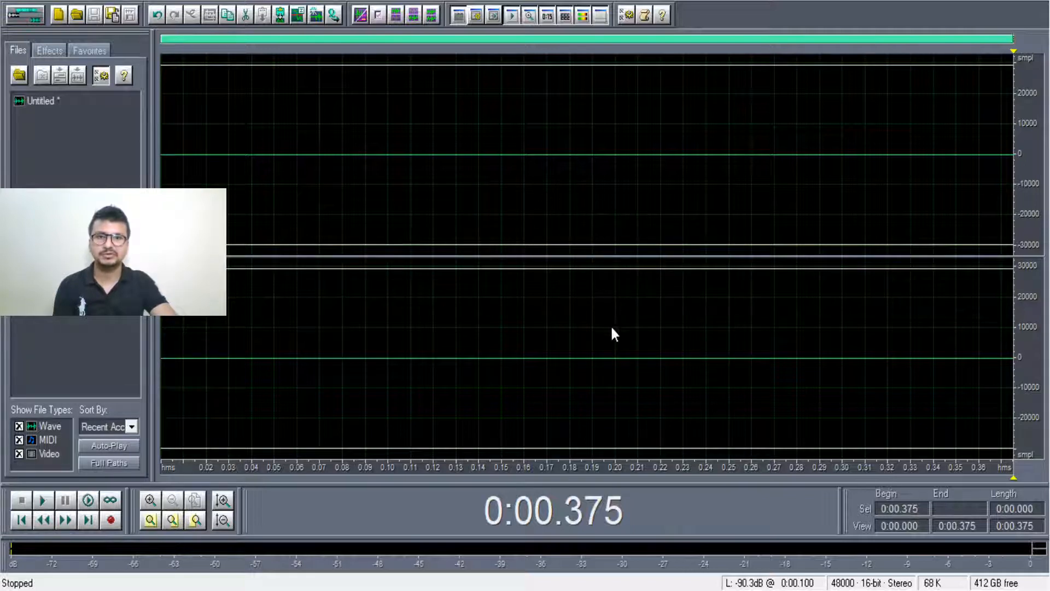
# Step: Create a new empty waveform file and close the original Untitled file
pyautogui.hotkey('ctrl', 'n')
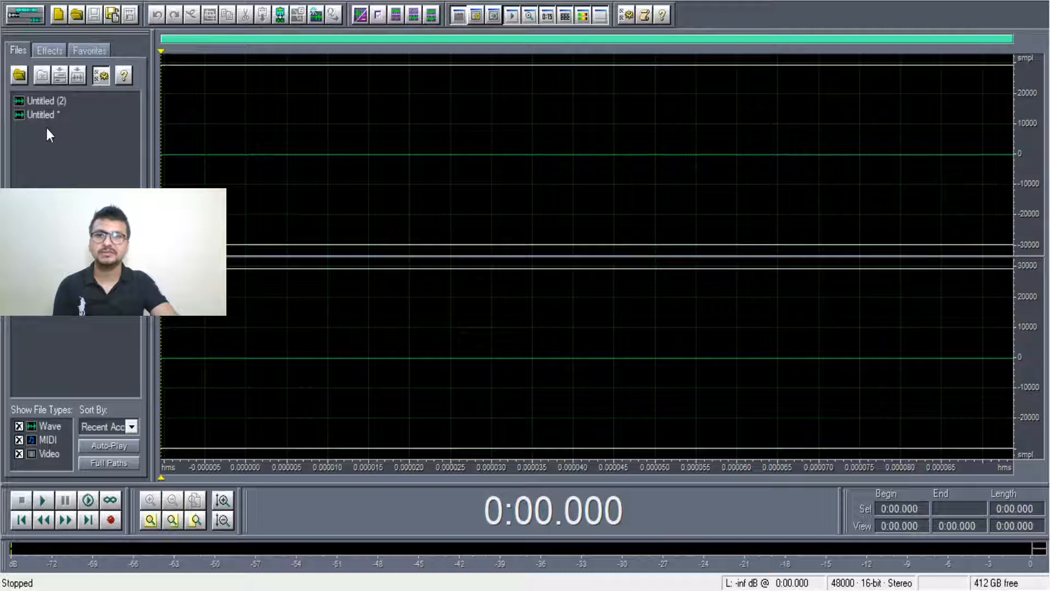
pyautogui.click(53, 113)
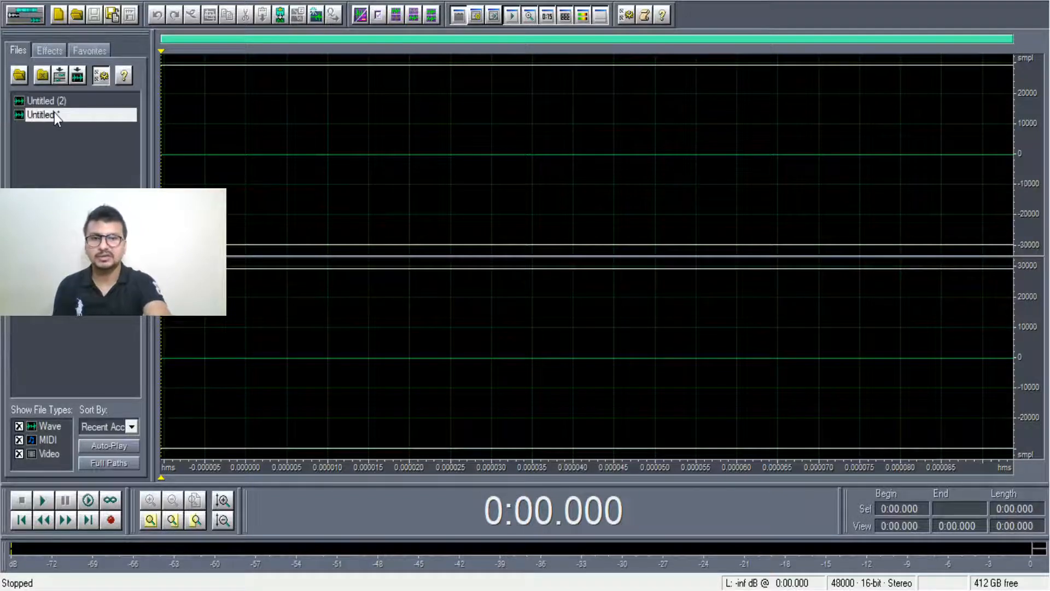
pyautogui.hotkey('ctrl', 'w')
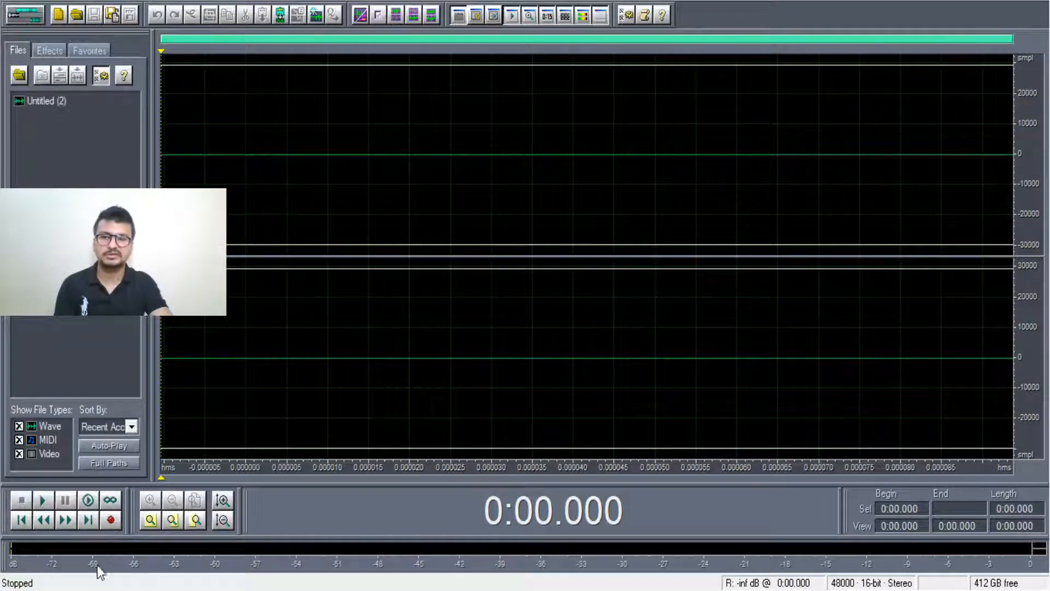
# Step: Record a voice take of about 13.6 seconds into the new file and clear the selection of the whole waveform
pyautogui.click(112, 521)
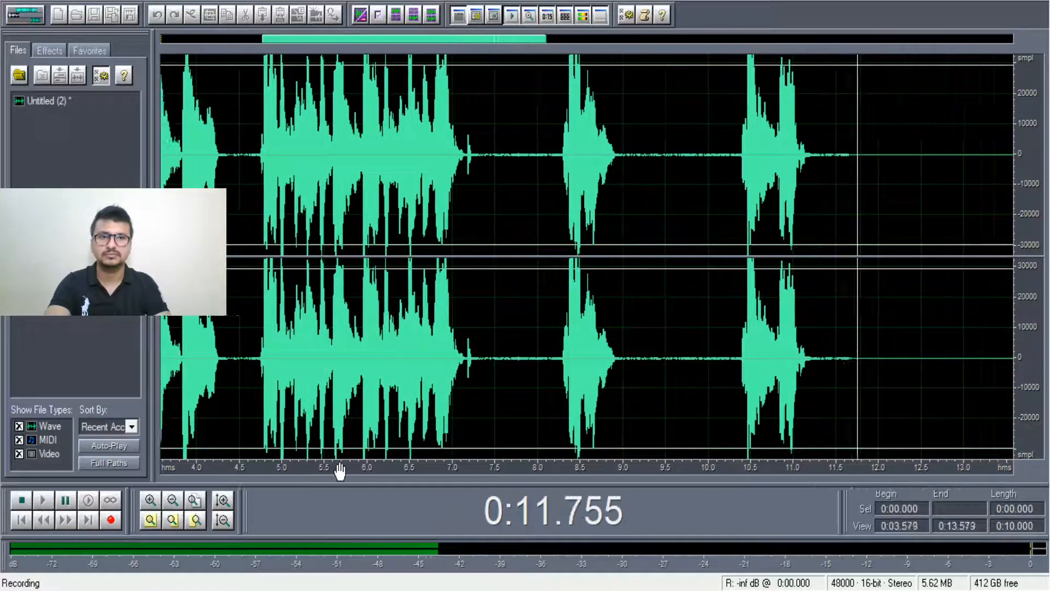
pyautogui.press('space')
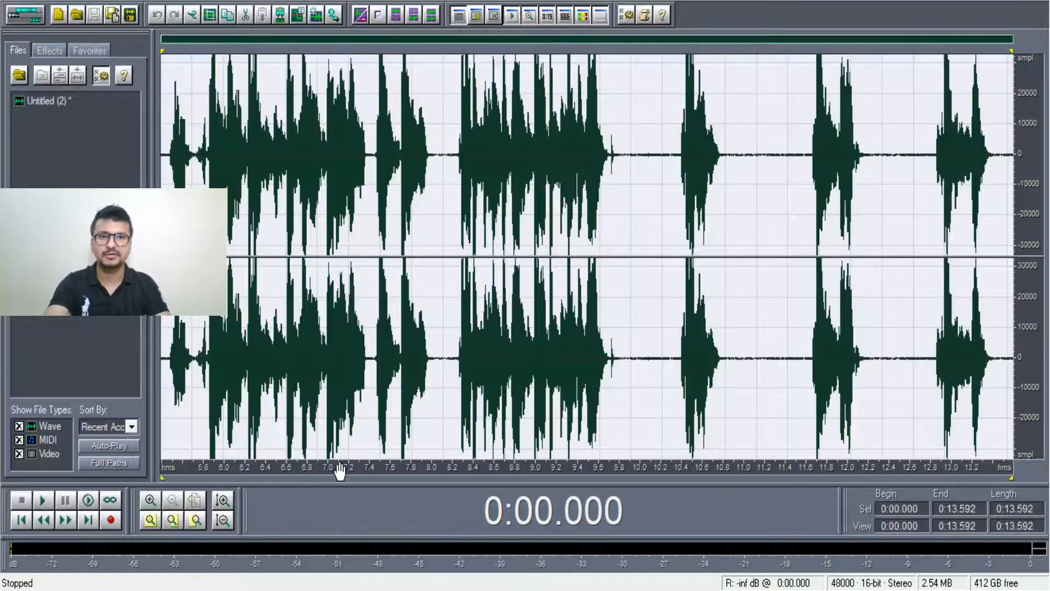
pyautogui.click(464, 230)
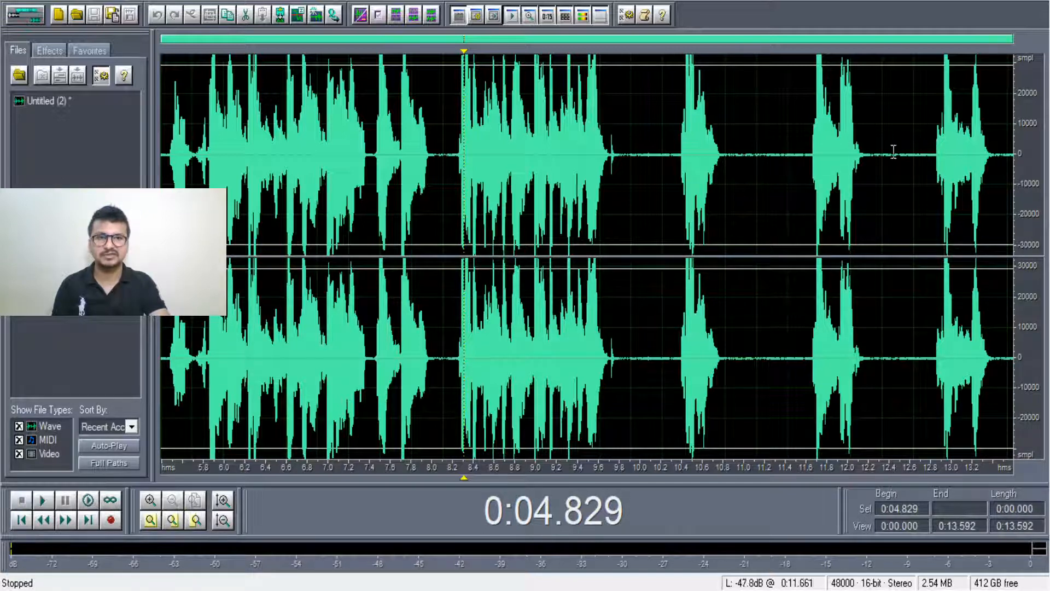
# Step: Examine the quiet gaps around the 8.5-second phrase, selecting about 0:08.879 to 0:08.938, and return to the full recording
pyautogui.click(767, 159)
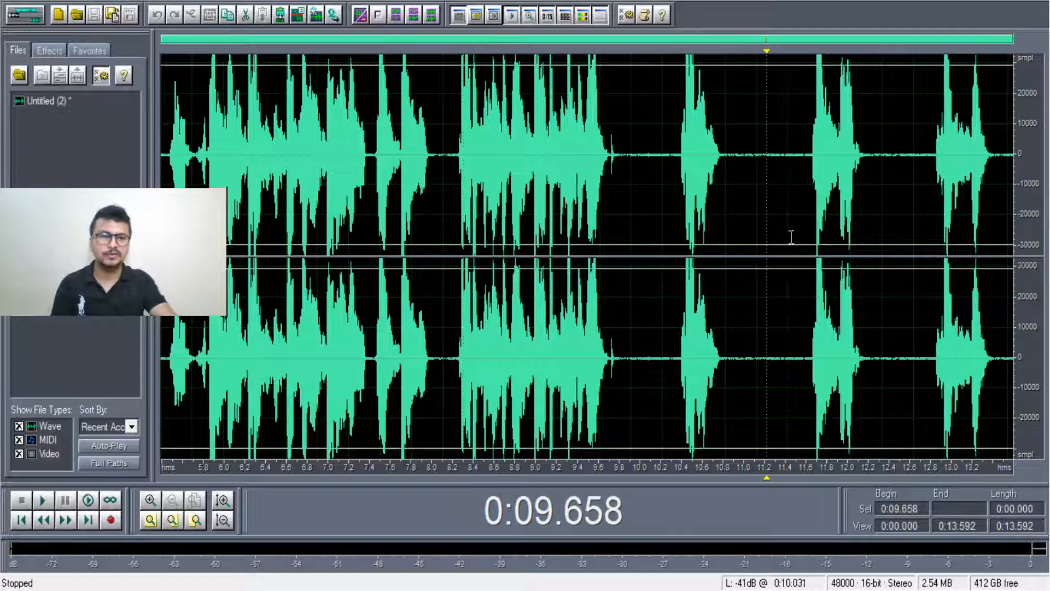
pyautogui.click(151, 500)
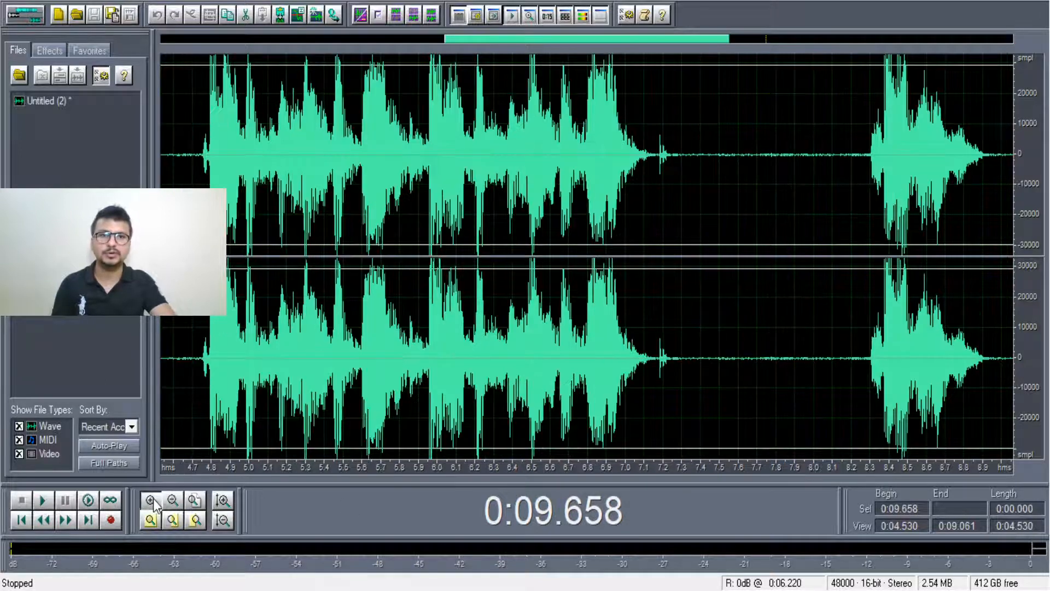
pyautogui.click(151, 500)
pyautogui.click(151, 501)
pyautogui.moveTo(586, 42); pyautogui.dragTo(716, 44)
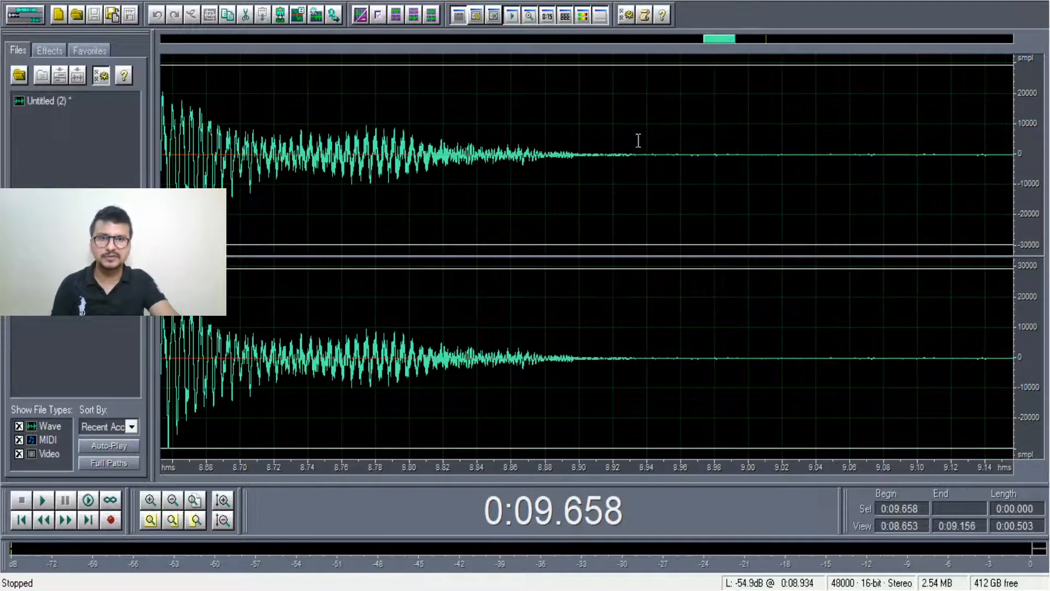
pyautogui.moveTo(544, 153); pyautogui.dragTo(647, 157)
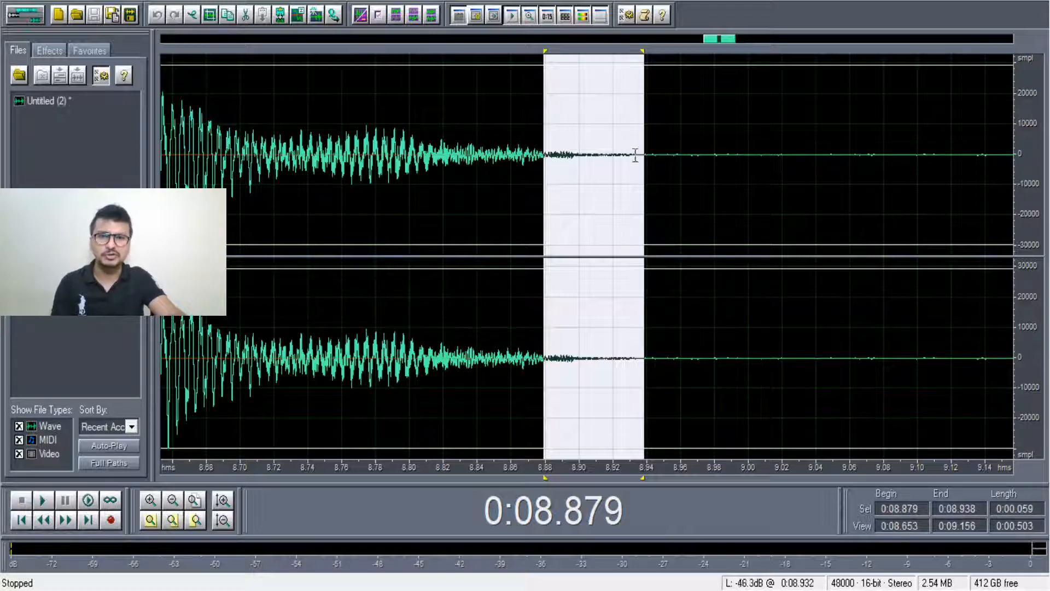
pyautogui.moveTo(716, 44); pyautogui.dragTo(662, 83)
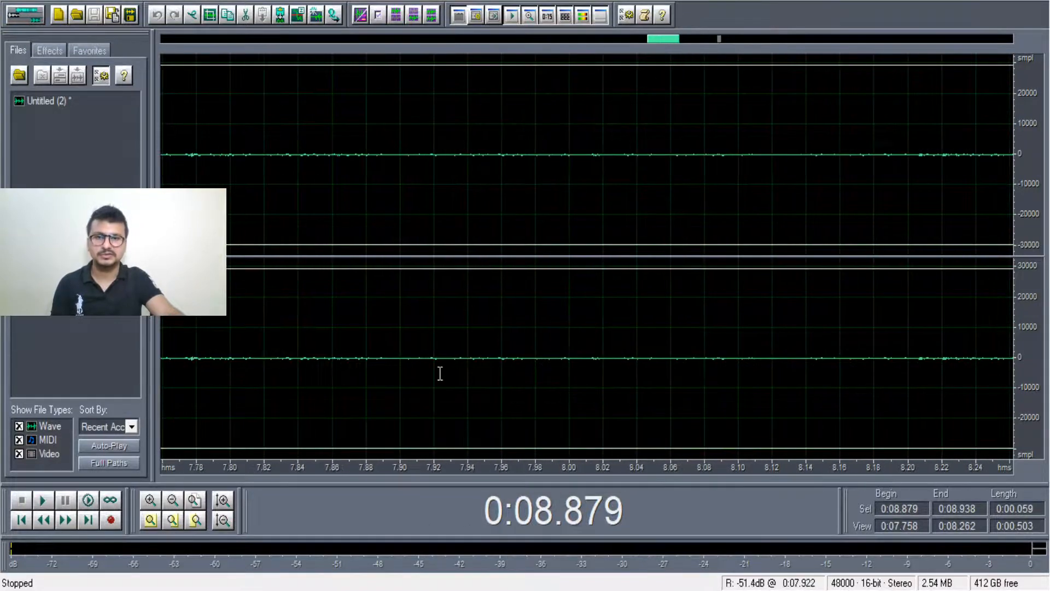
pyautogui.click(173, 501)
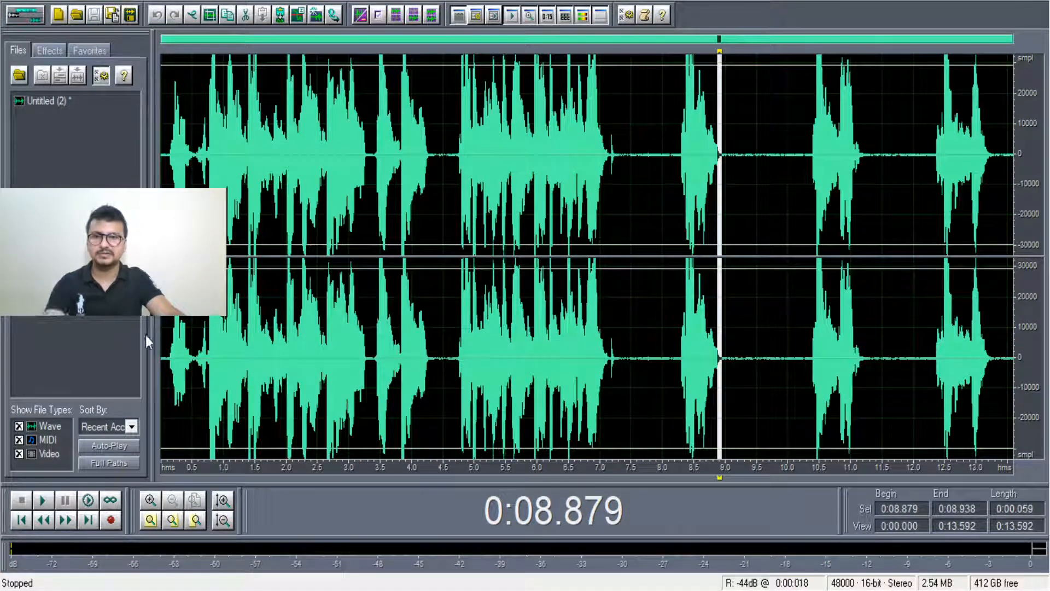
# Step: Play back the new recording from its beginning, at about 0:00.024
pyautogui.click(163, 334)
pyautogui.press('space')
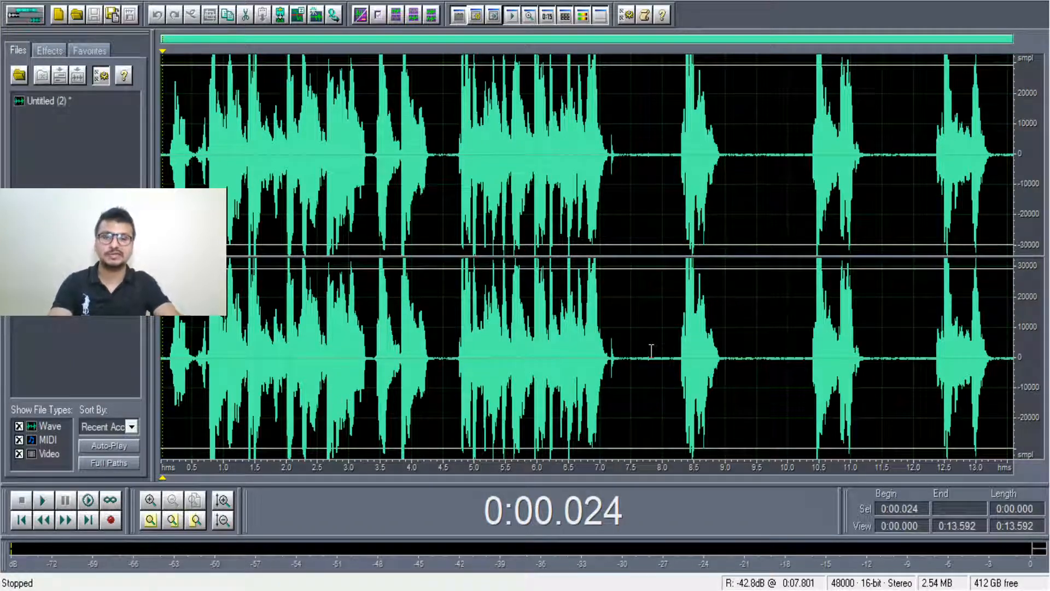
# Step: Select the span from about 0:07.770 to 0:11.790, trim the recording to it, and undo the trim
pyautogui.moveTo(649, 164); pyautogui.dragTo(902, 208)
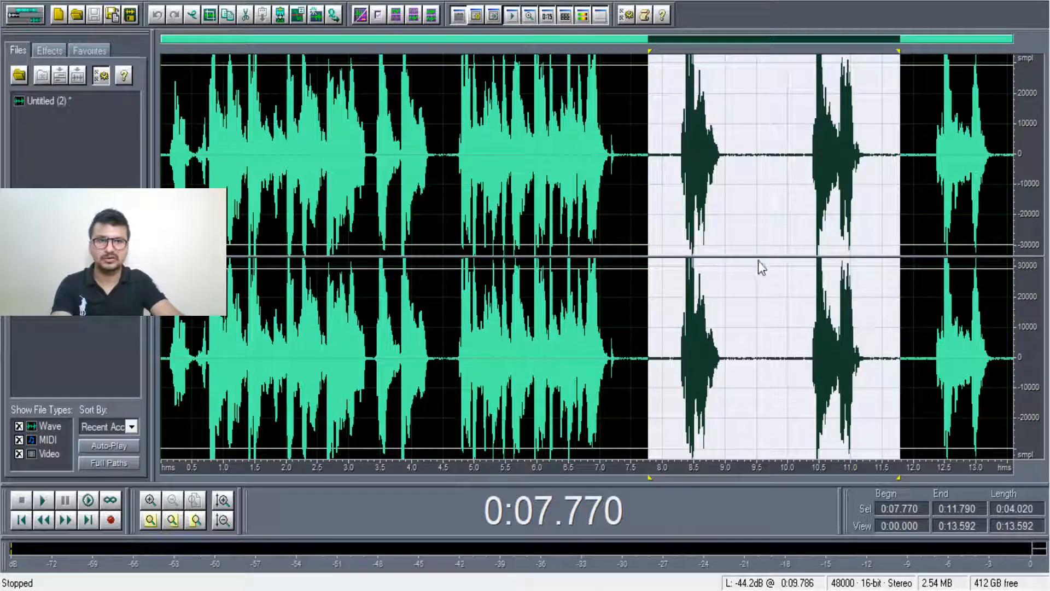
pyautogui.hotkey('ctrl', 't')
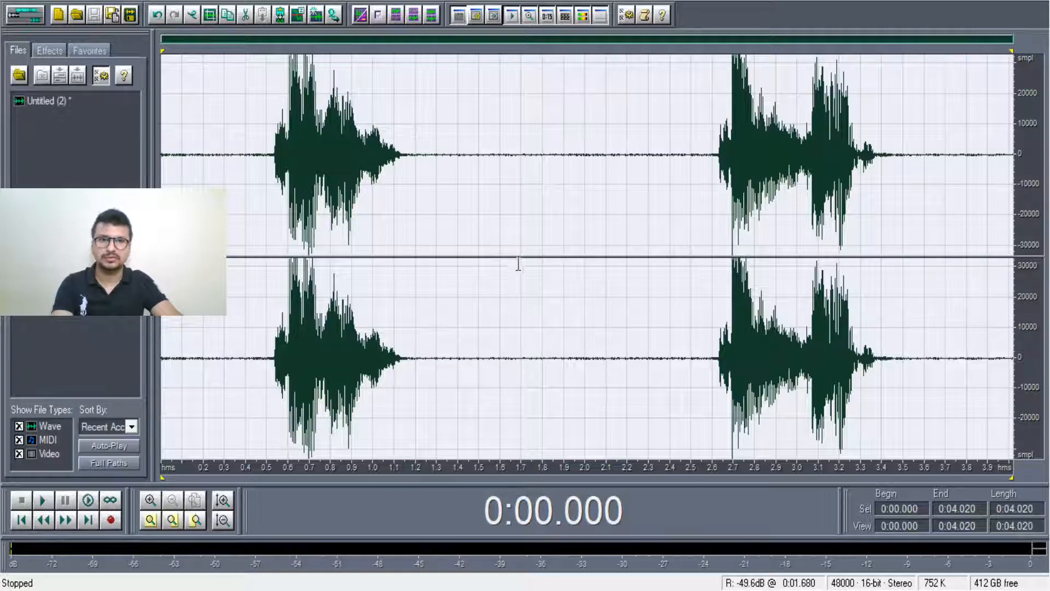
pyautogui.hotkey('ctrl', 'z')
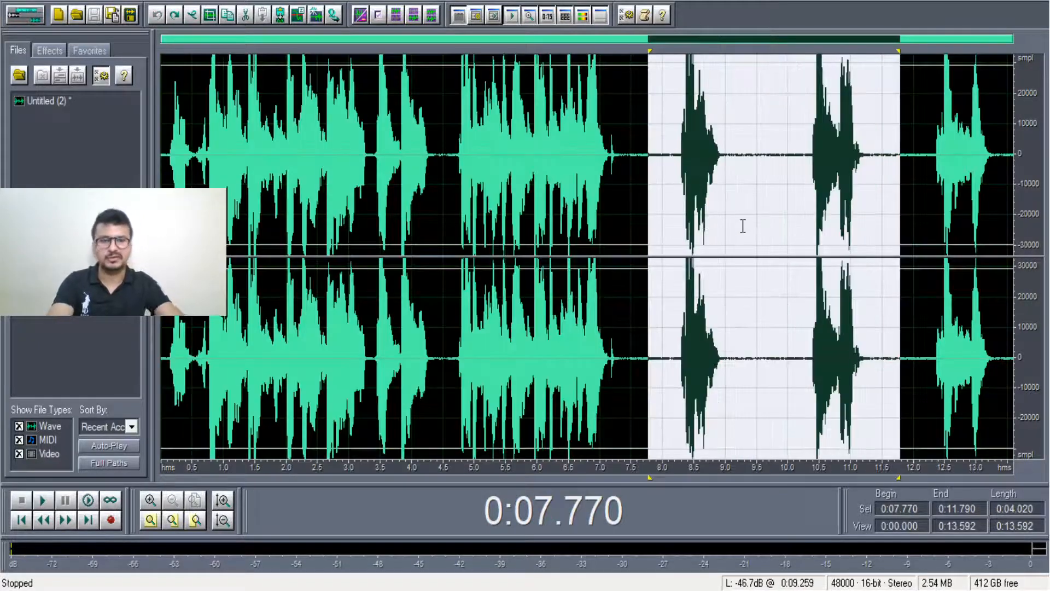
# Step: Delete the selected span, play back the recording from about 0:04.678, and undo the deletion
pyautogui.press('Delete')
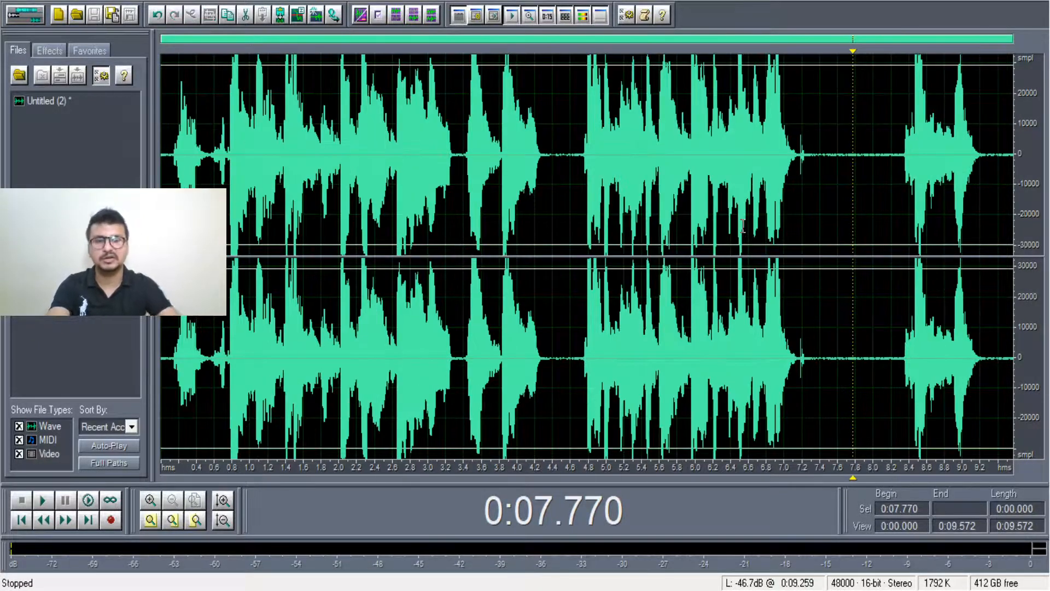
pyautogui.click(577, 297)
pyautogui.press('space')
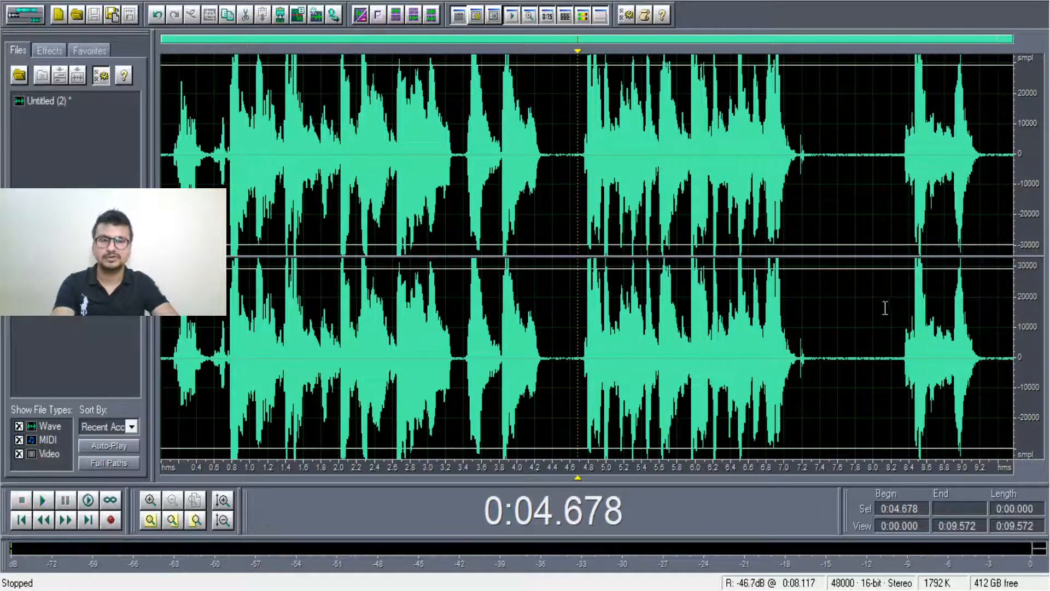
pyautogui.hotkey('ctrl', 'z')
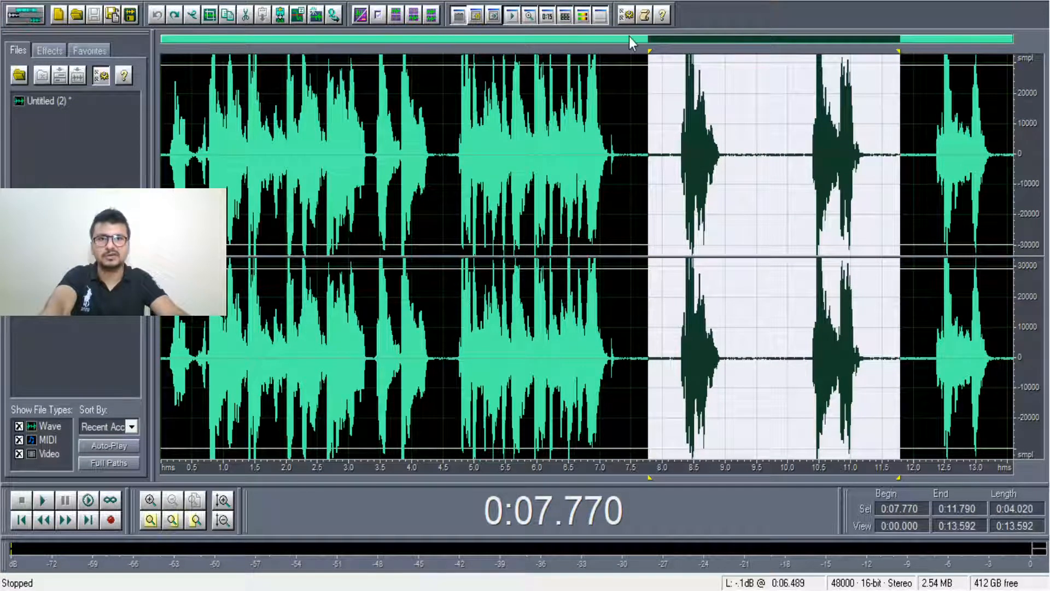
# Step: Delete the last phrase, from about 0:12.060 to 0:13.408, and play back the recording from about 0:06.028
pyautogui.moveTo(1000, 155); pyautogui.dragTo(919, 173)
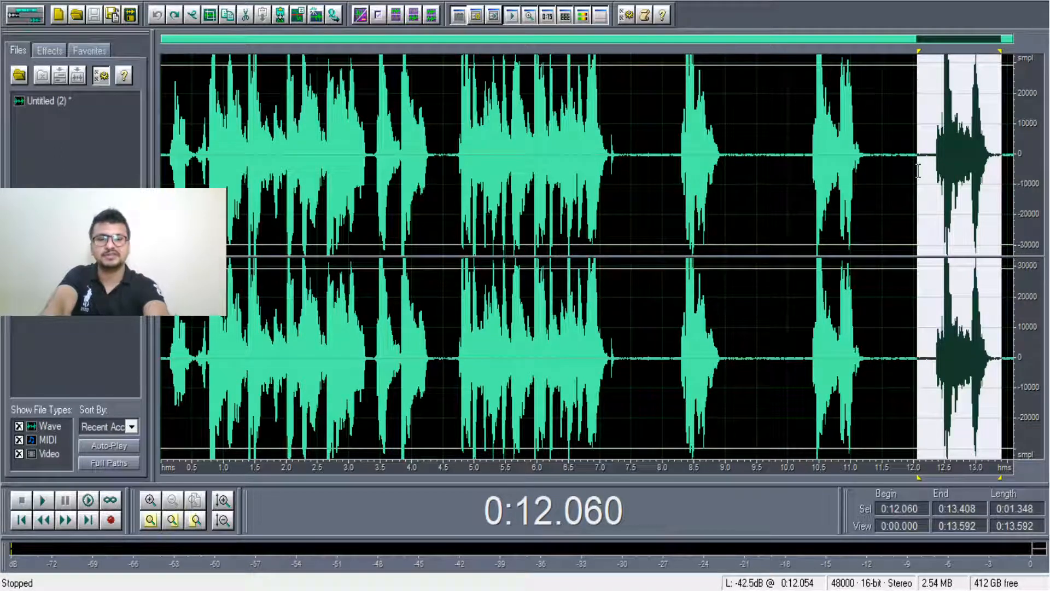
pyautogui.press('Delete')
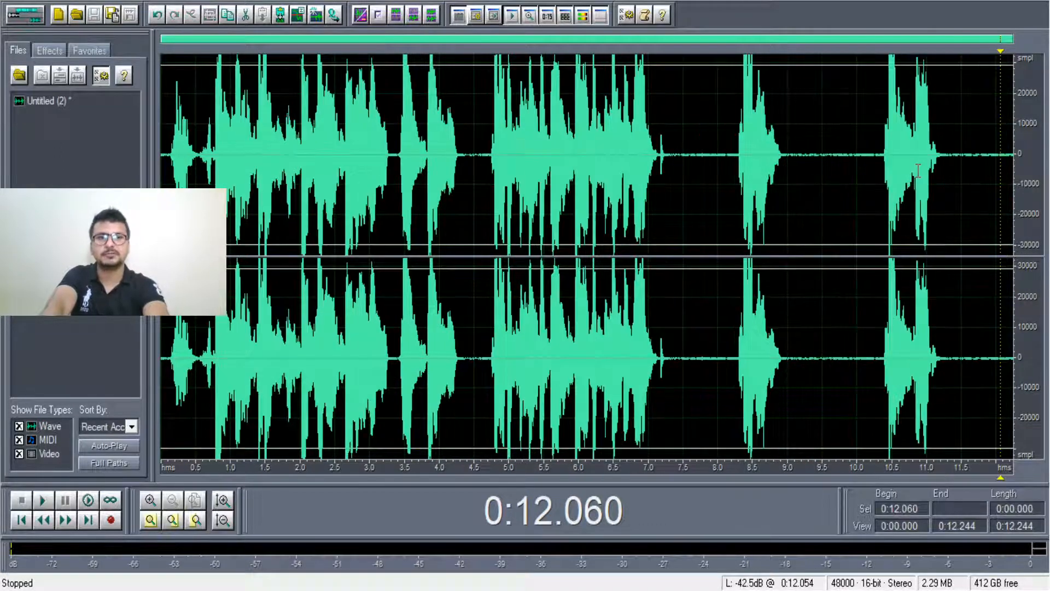
pyautogui.click(581, 136)
pyautogui.press('space')
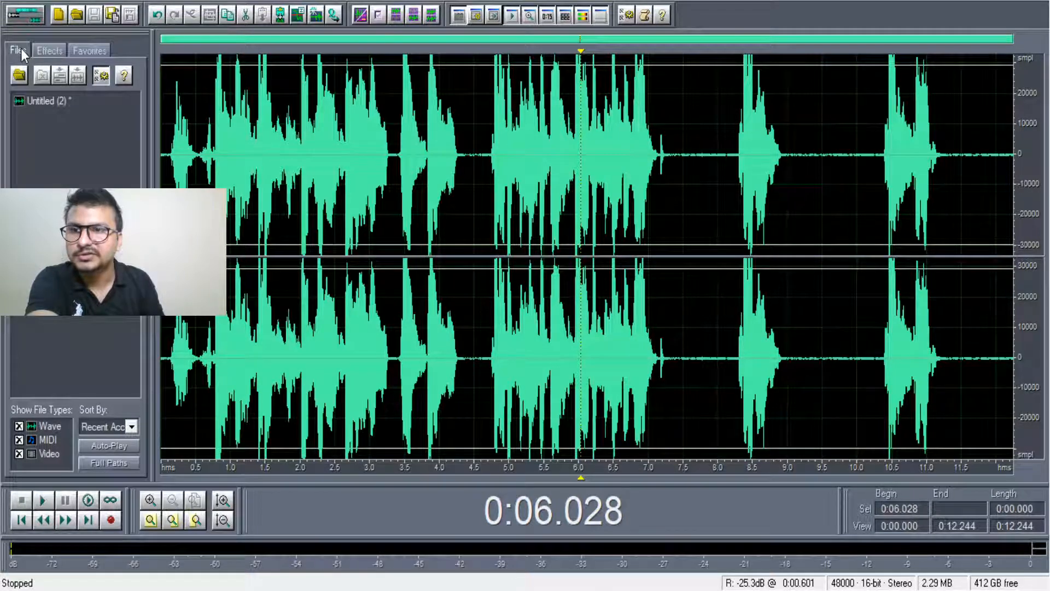
# Step: Try the Apply Reverse effect from the Special category on the whole waveform and play it back
pyautogui.click(41, 51)
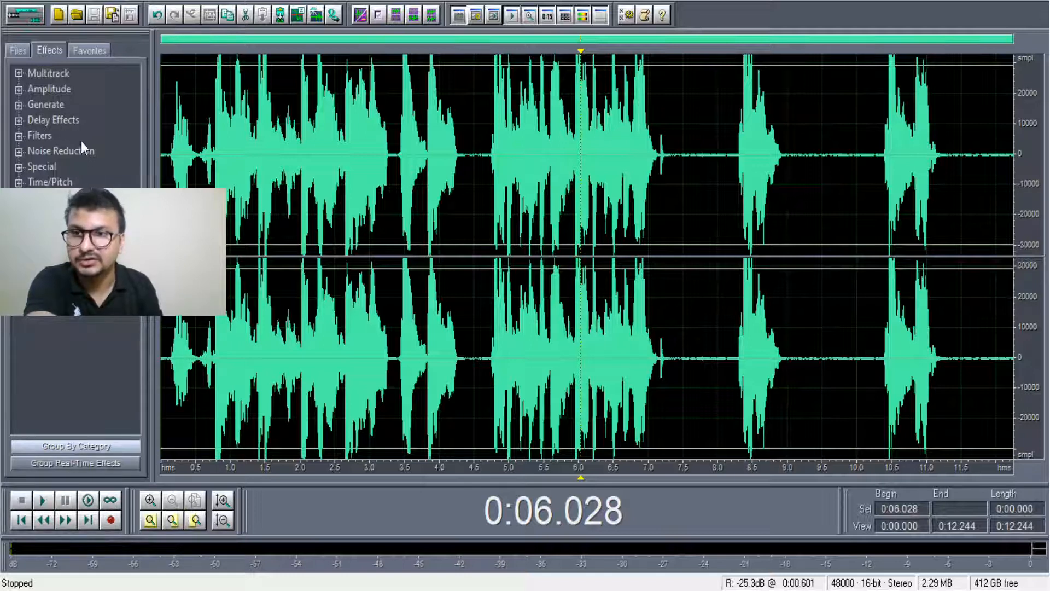
pyautogui.doubleClick(52, 166)
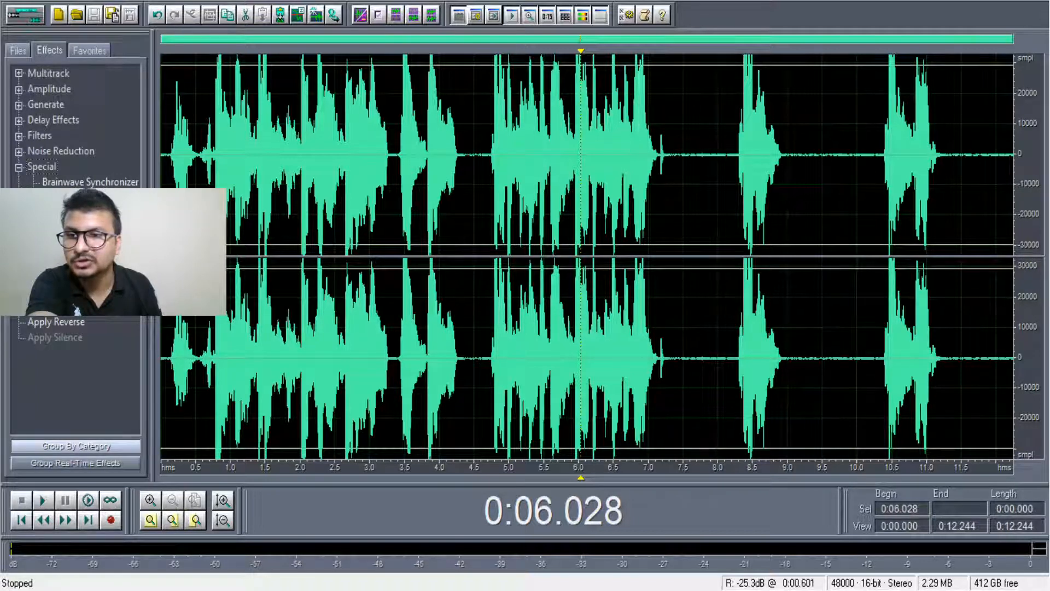
pyautogui.hotkey('ctrl', 'a')
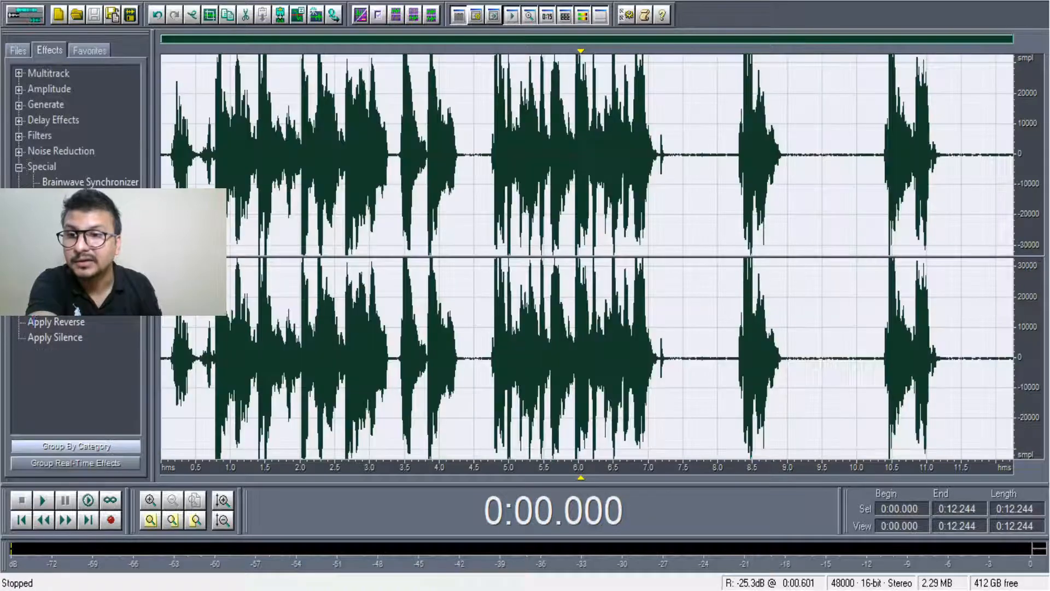
pyautogui.doubleClick(41, 322)
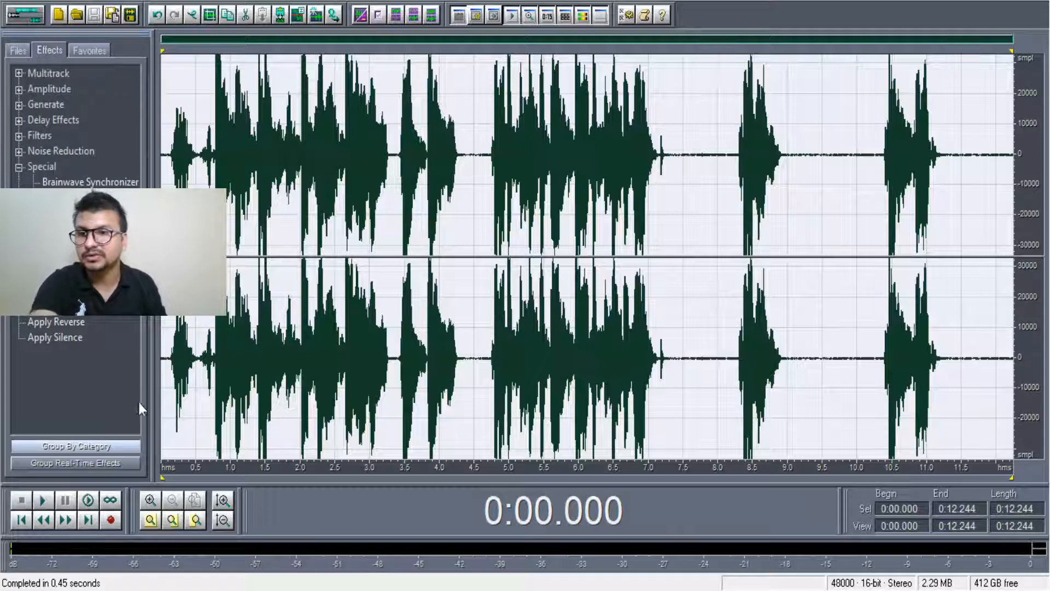
pyautogui.press('space')
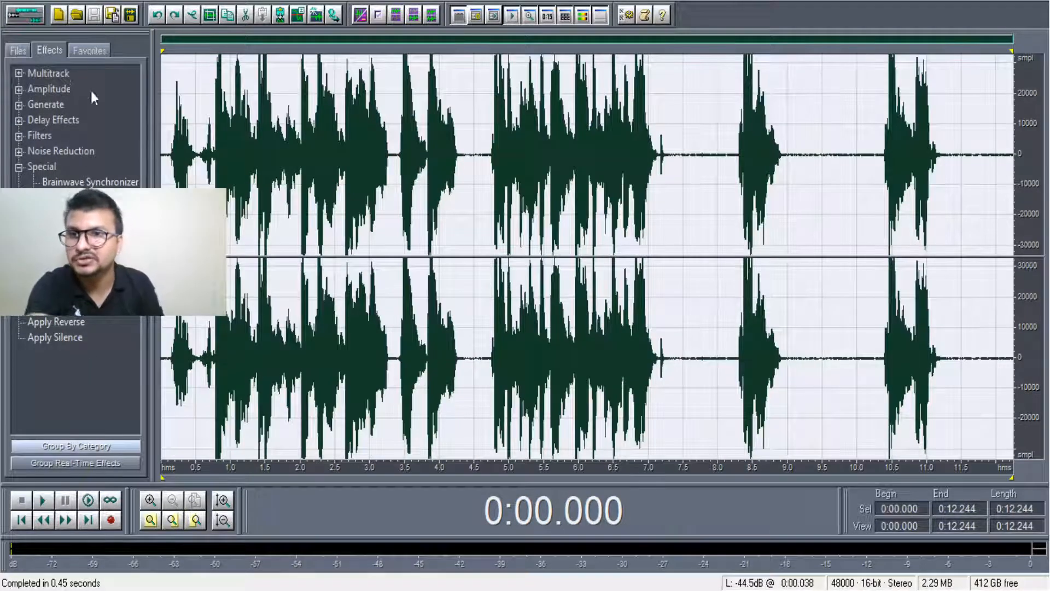
# Step: Look through the favorite effects, highlighting Vocal Cut and Chamber Reverb, and return to the list of open files
pyautogui.click(86, 51)
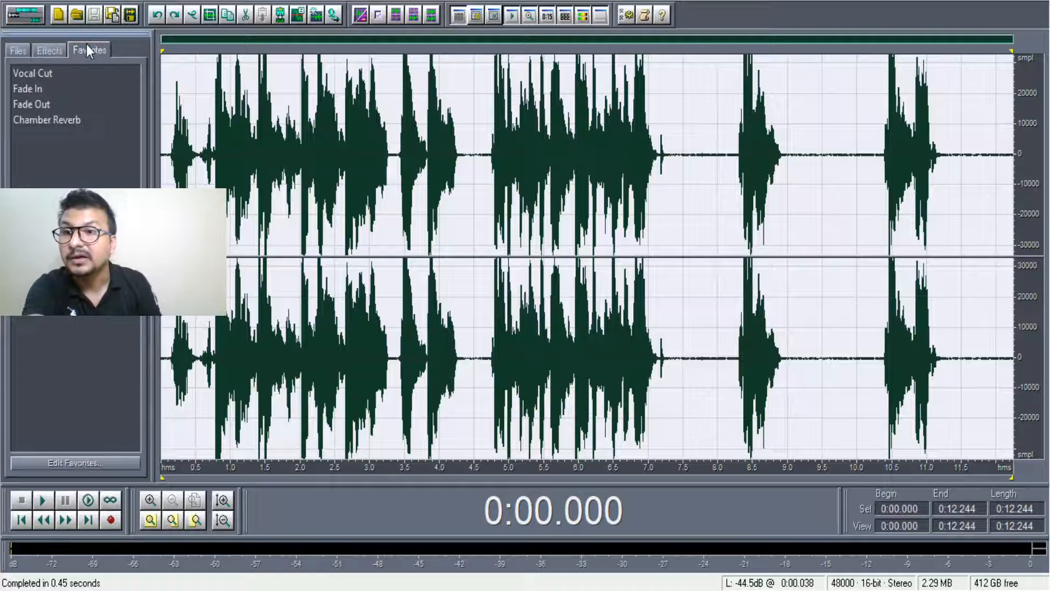
pyautogui.click(81, 73)
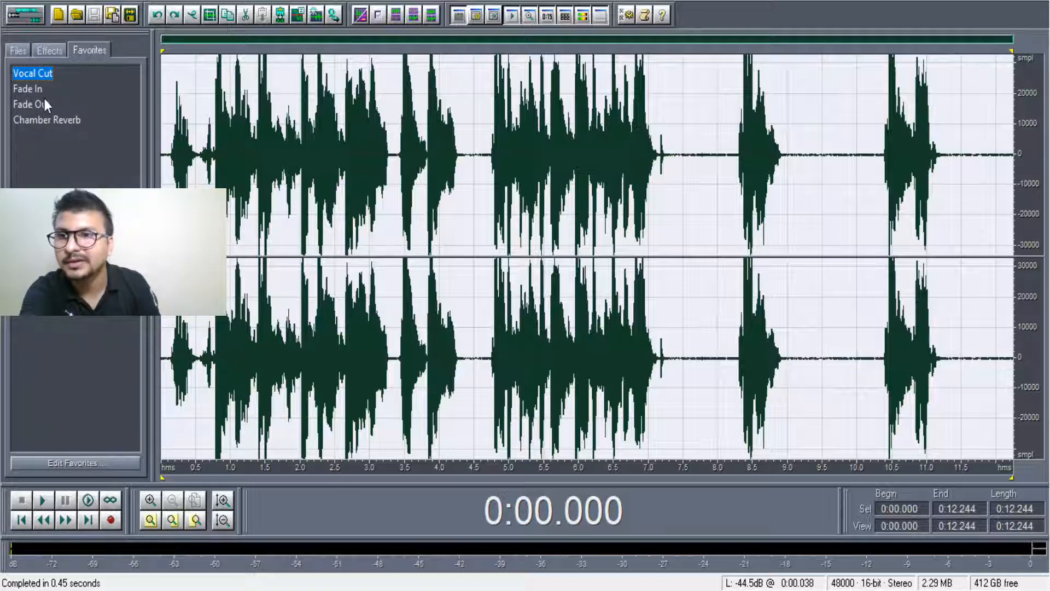
pyautogui.click(66, 120)
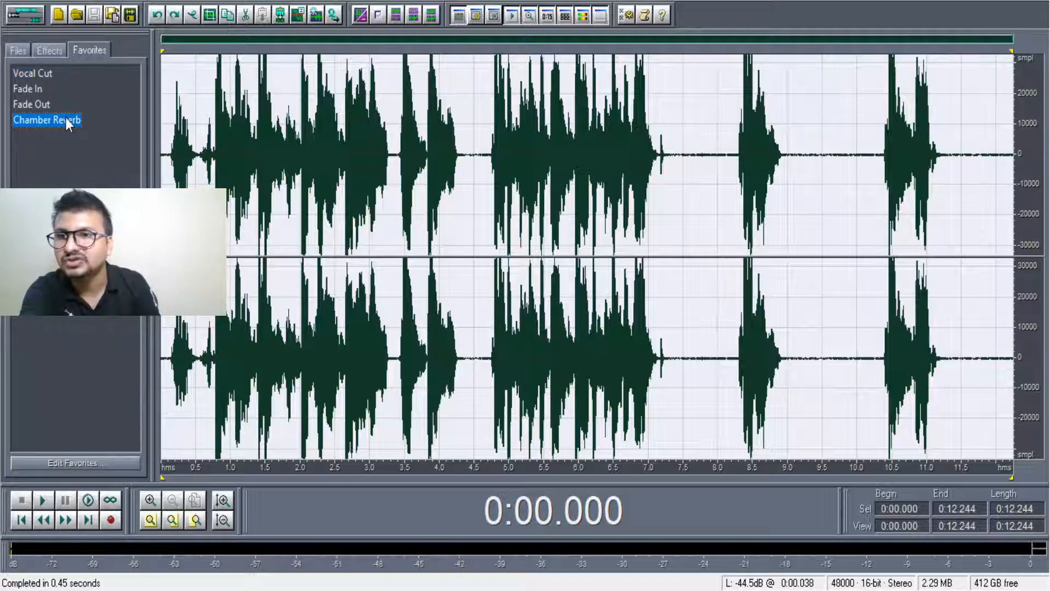
pyautogui.click(48, 55)
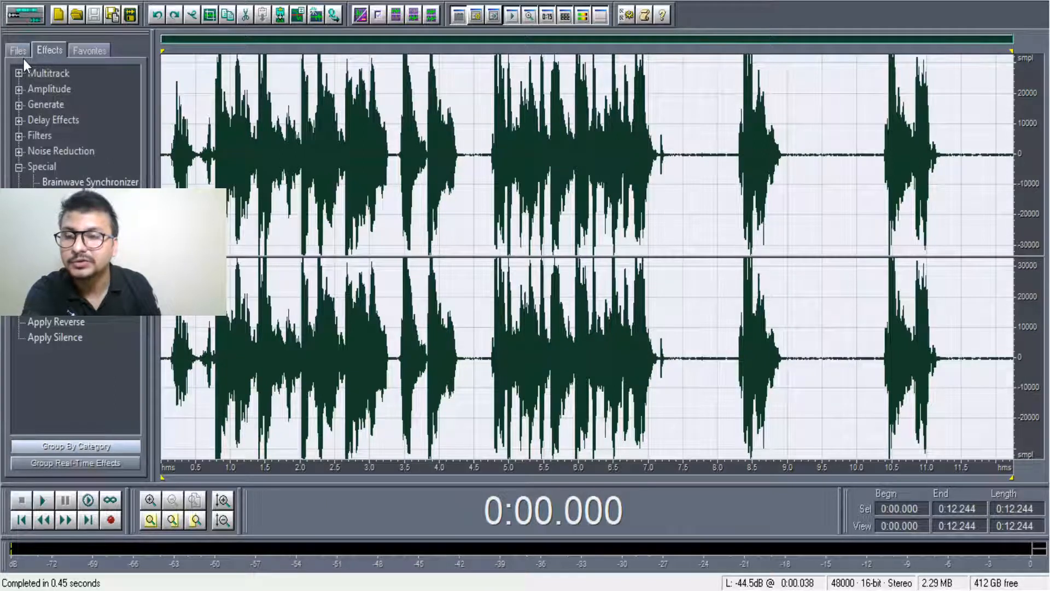
pyautogui.click(25, 55)
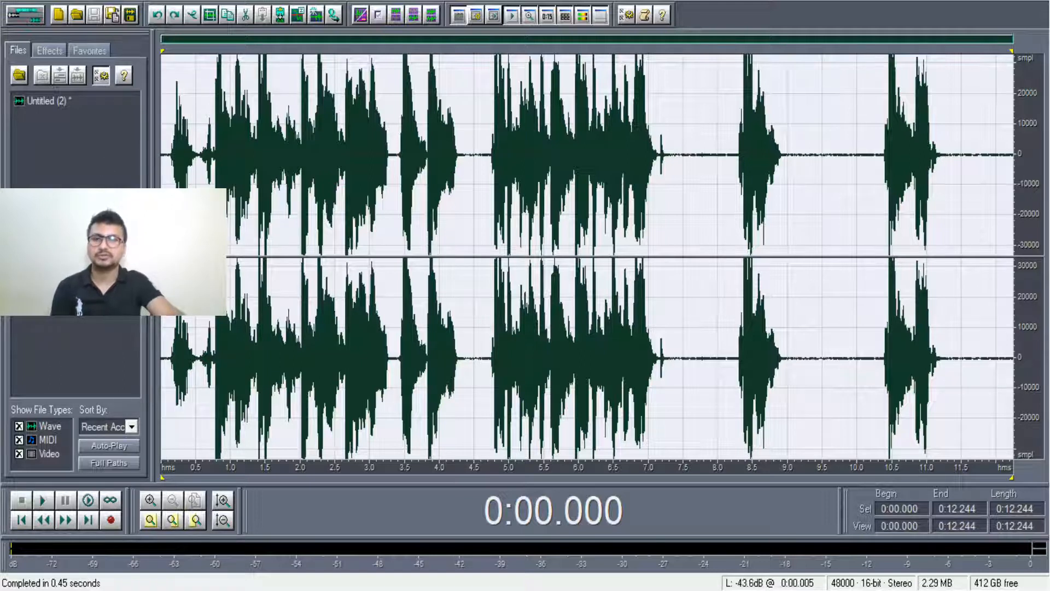
# Step: Switch to the multitrack view and rename the first track as Music
pyautogui.click(37, 21)
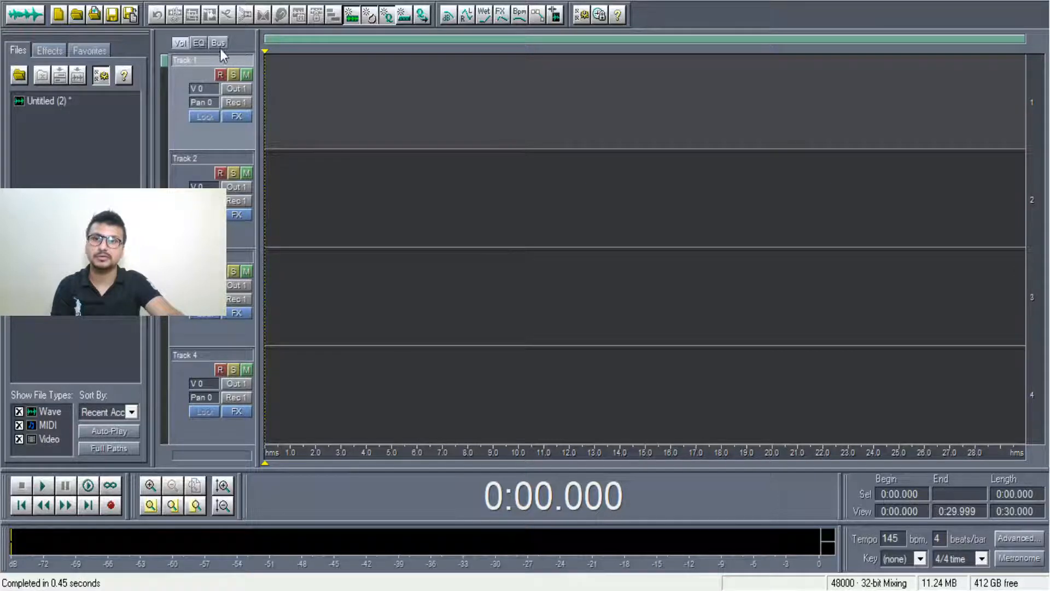
pyautogui.write('Music')
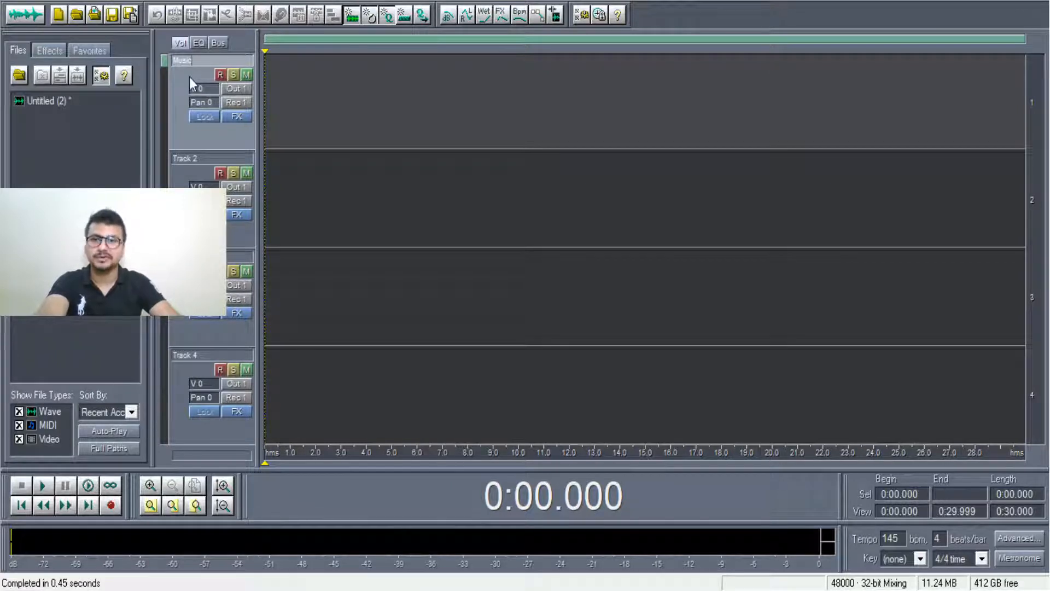
pyautogui.click(326, 123)
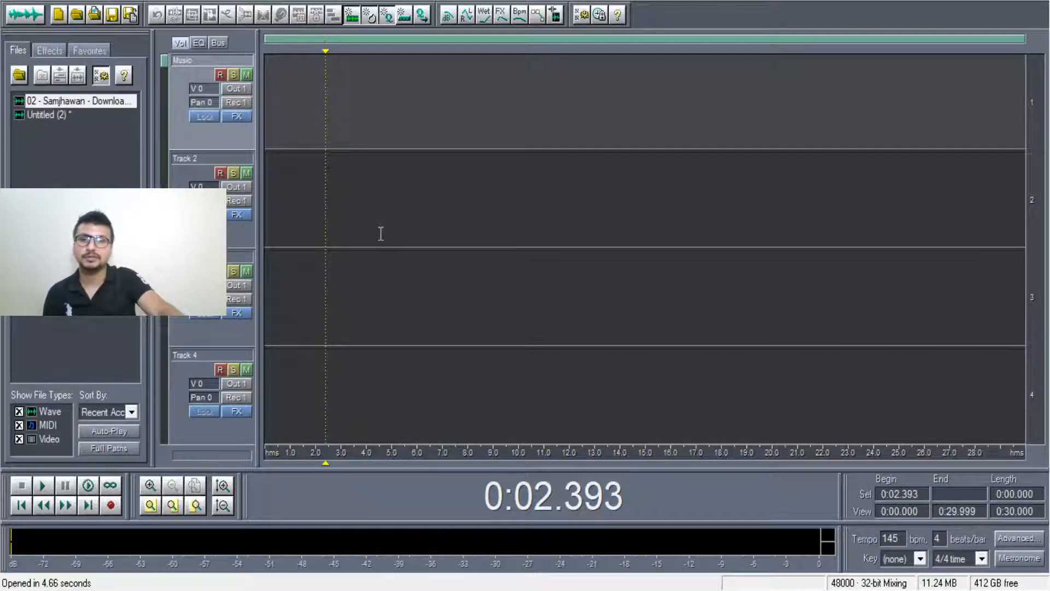
# Step: Place the 02 - Samjhawan file on the Music track and play it from the clip's start at about 0:04.424
pyautogui.moveTo(72, 101); pyautogui.dragTo(368, 97)
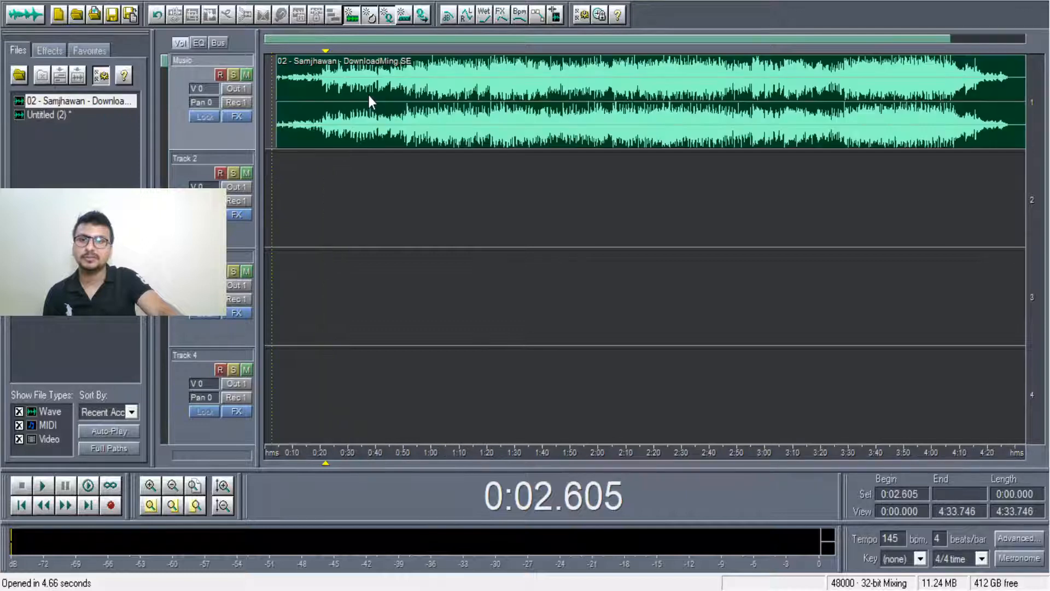
pyautogui.click(276, 108)
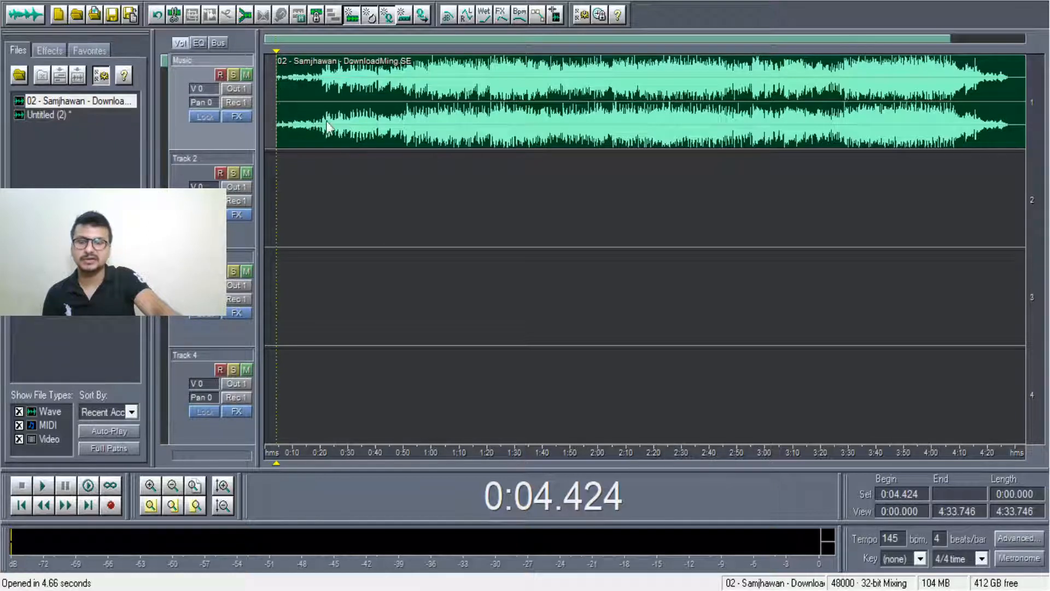
pyautogui.press('space')
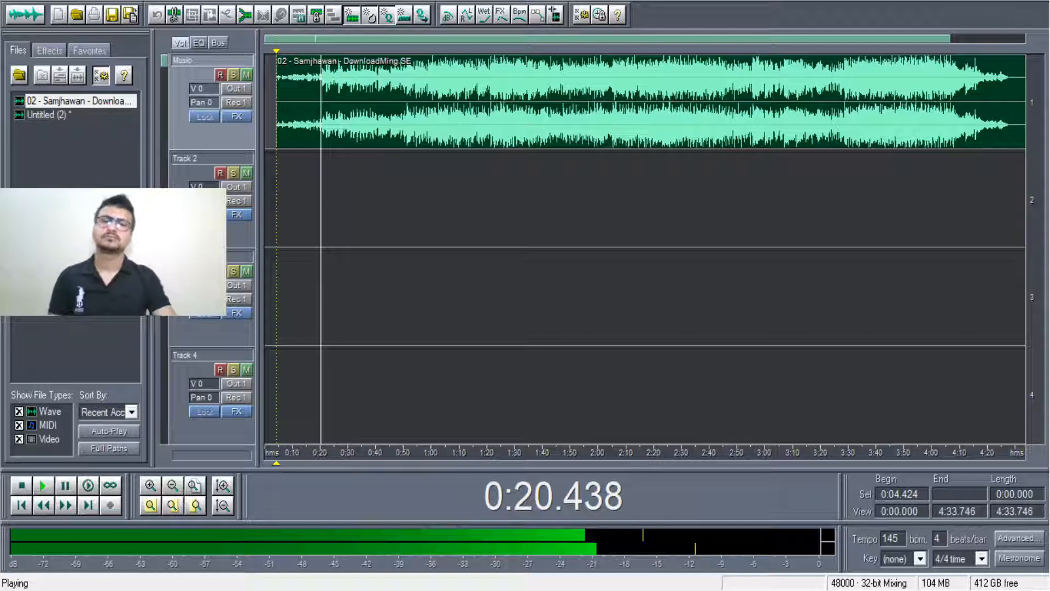
pyautogui.press('space')
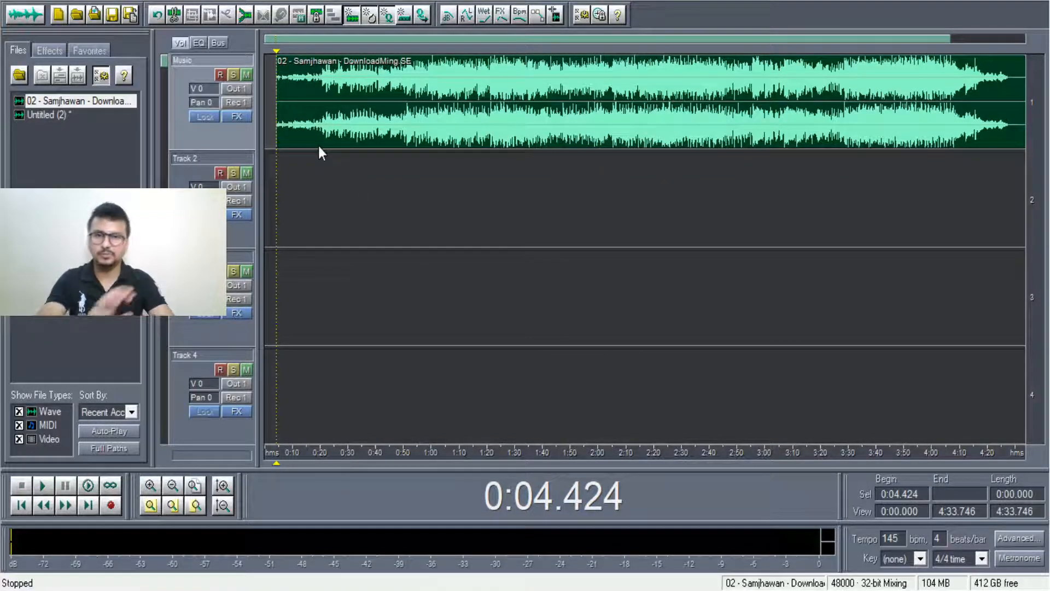
# Step: Play a short part of the song's quiet intro on the Music track from about 0:11.152
pyautogui.click(309, 107)
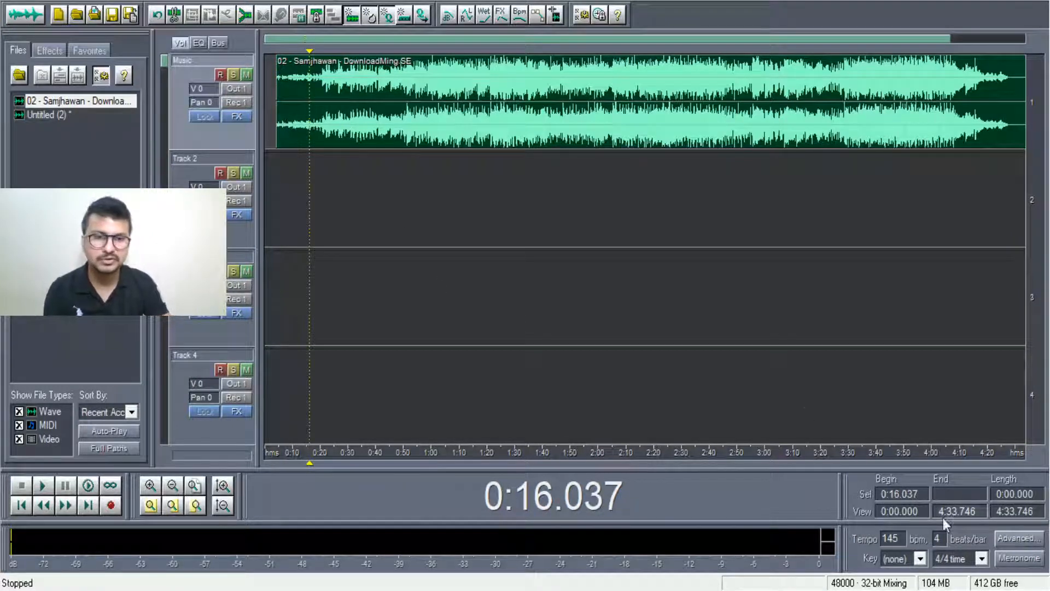
pyautogui.click(150, 486)
pyautogui.moveTo(620, 46); pyautogui.dragTo(333, 46)
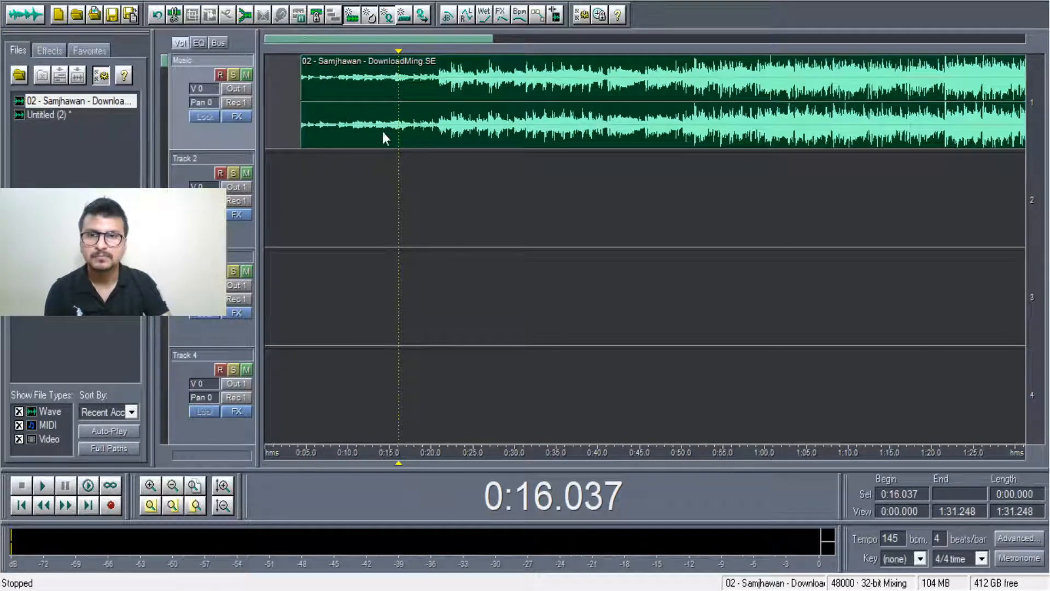
pyautogui.click(360, 90)
pyautogui.press('space')
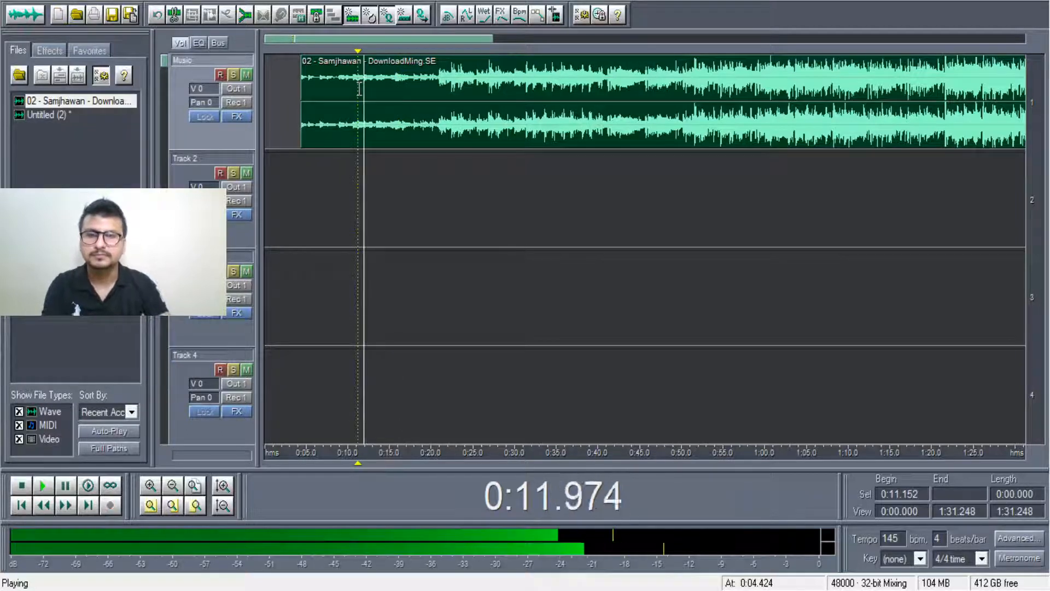
pyautogui.press('space')
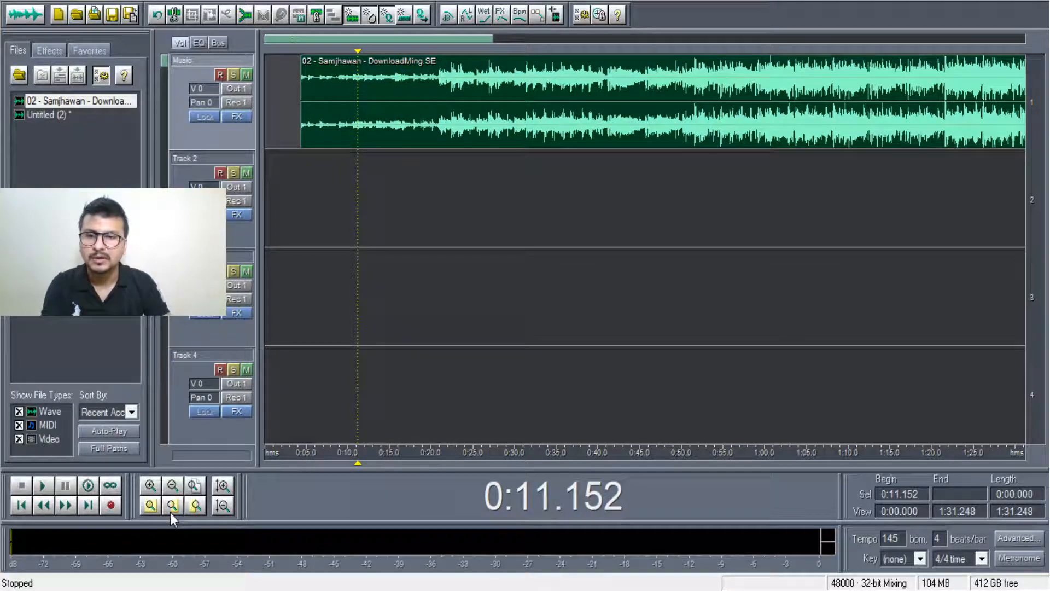
# Step: Play the Music track on to where the song gets louder, and place the cursor just before it at about 0:20.001
pyautogui.click(225, 486)
pyautogui.moveTo(398, 48); pyautogui.dragTo(930, 46)
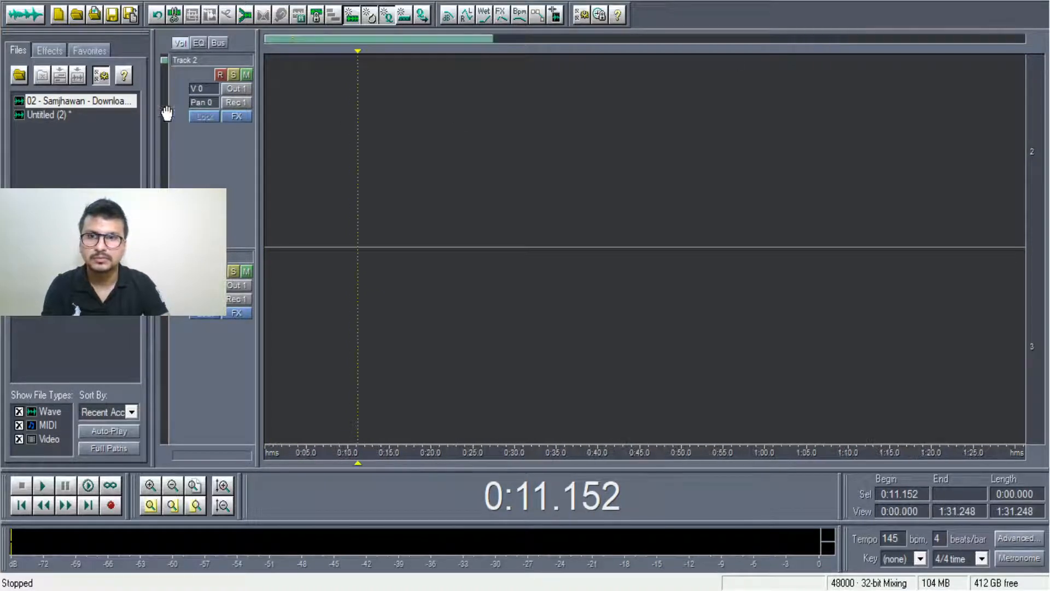
pyautogui.scroll(2, 697, 152)
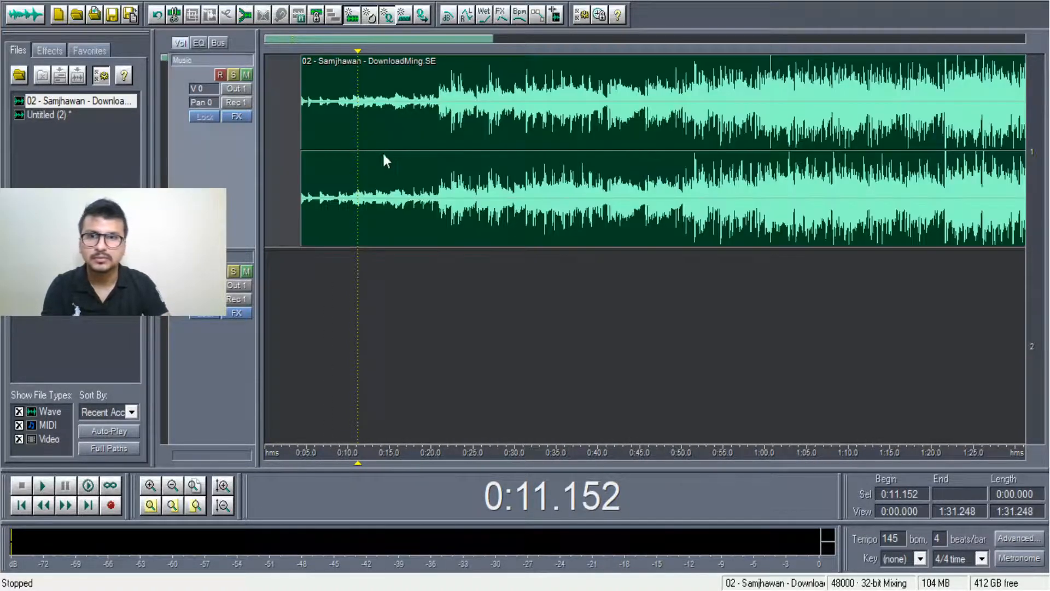
pyautogui.press('space')
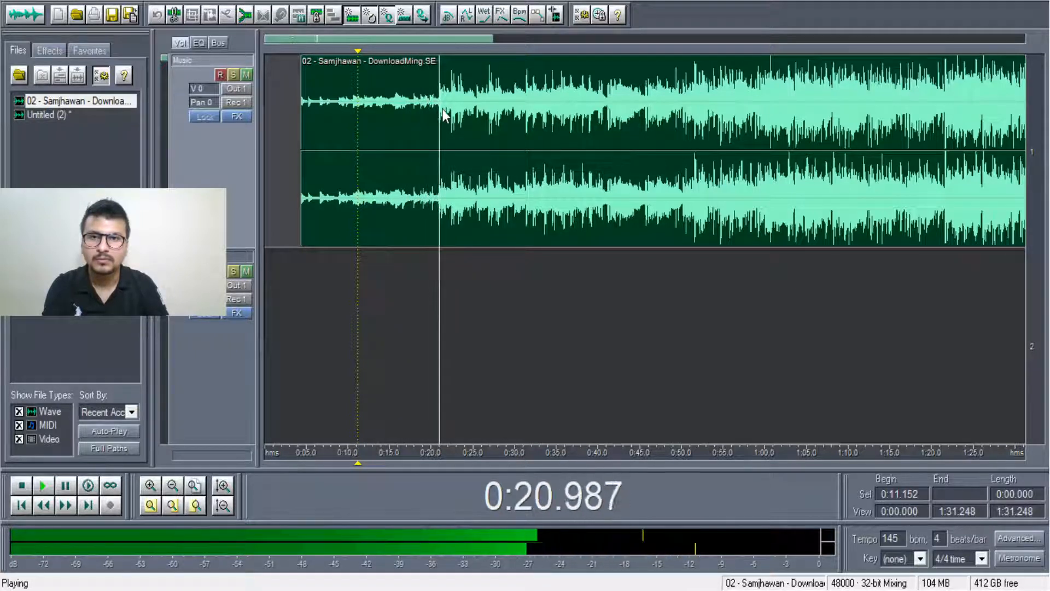
pyautogui.press('space')
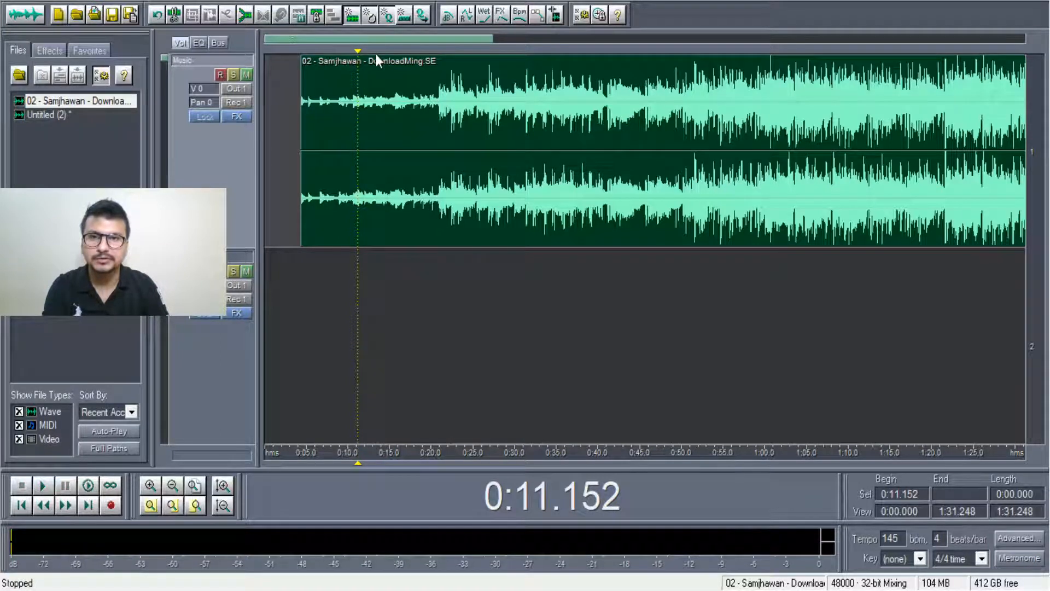
pyautogui.click(431, 101)
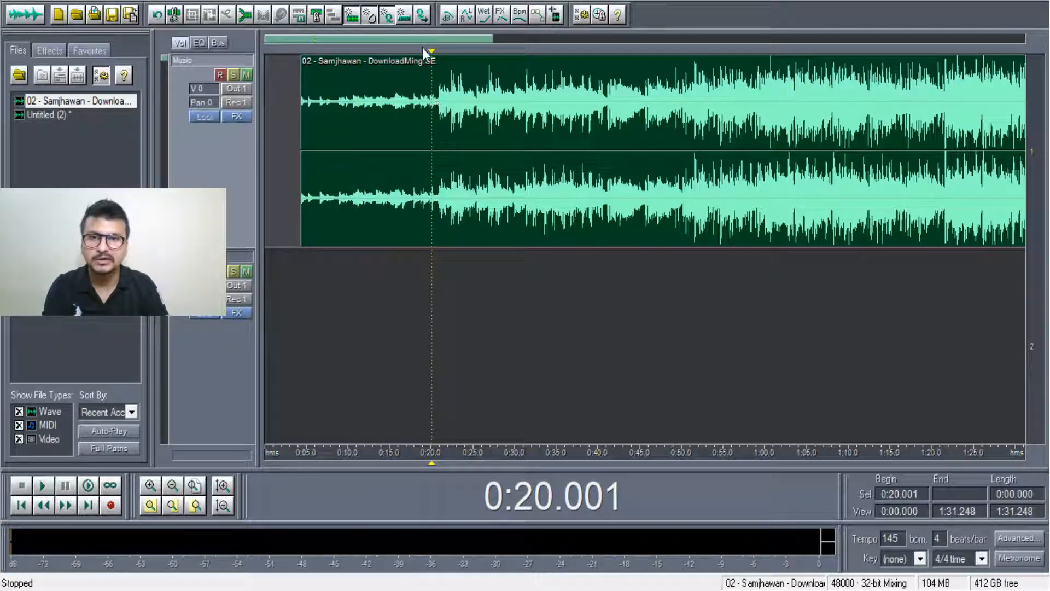
# Step: Move the cursor to 0:20.738, just before the song gets louder, for a close-up view of that transition
pyautogui.moveTo(432, 52); pyautogui.dragTo(439, 53)
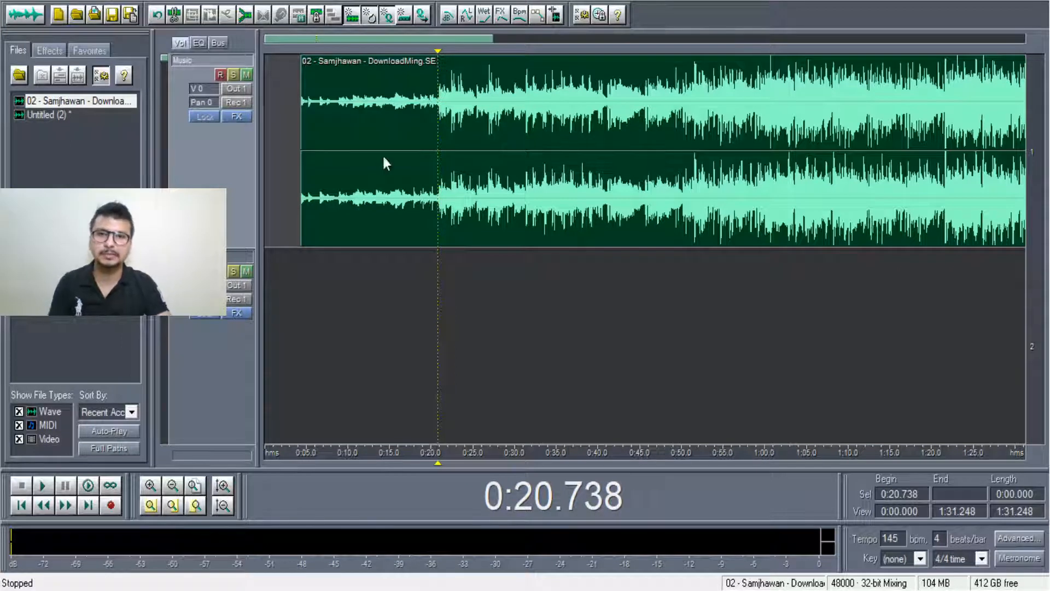
pyautogui.click(148, 488)
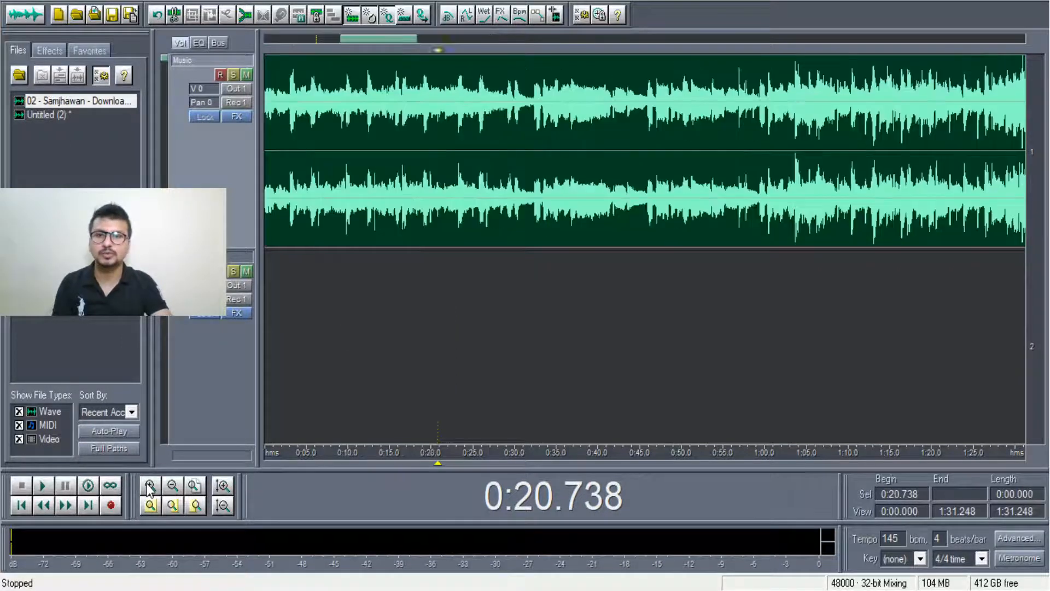
pyautogui.moveTo(391, 41); pyautogui.dragTo(343, 39)
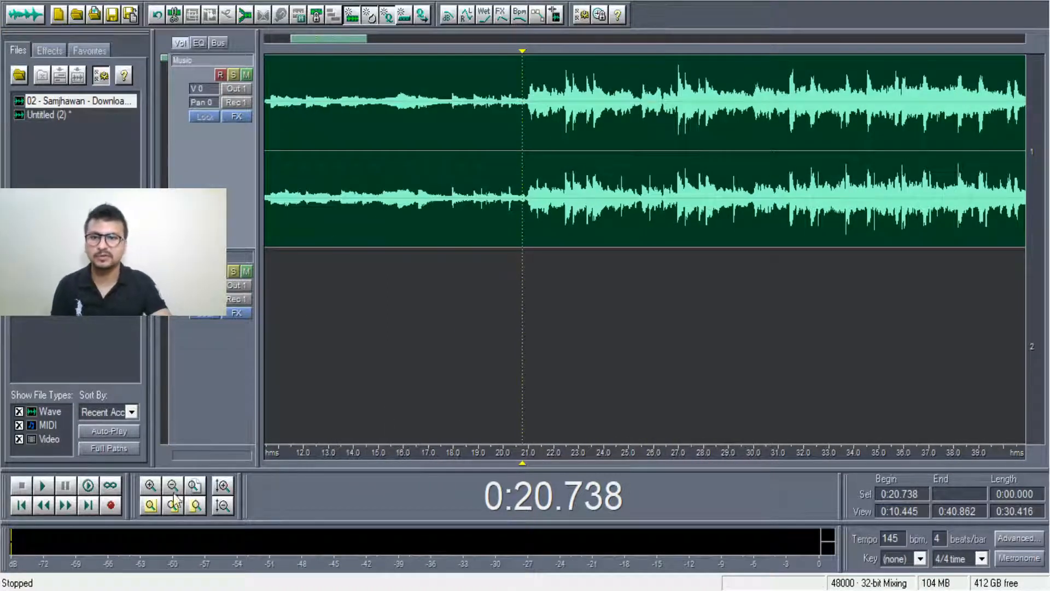
pyautogui.click(150, 486)
pyautogui.moveTo(324, 38)
pyautogui.mouseDown()
pyautogui.moveTo(300, 38)
pyautogui.moveTo(312, 43)
pyautogui.mouseUp()
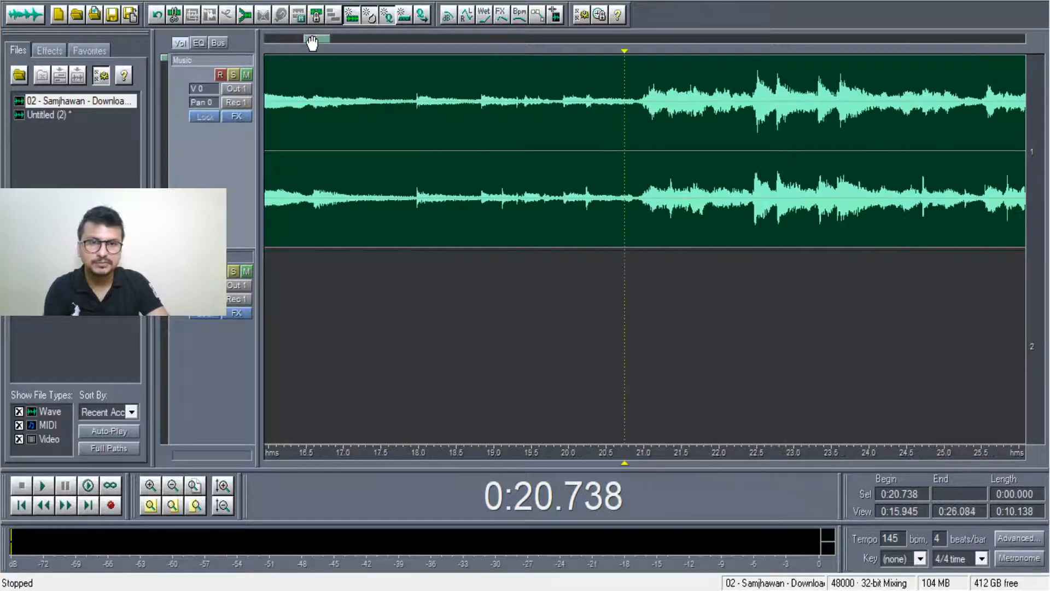
# Step: Play the quiet passage on the Music track from 0:16.170
pyautogui.click(282, 164)
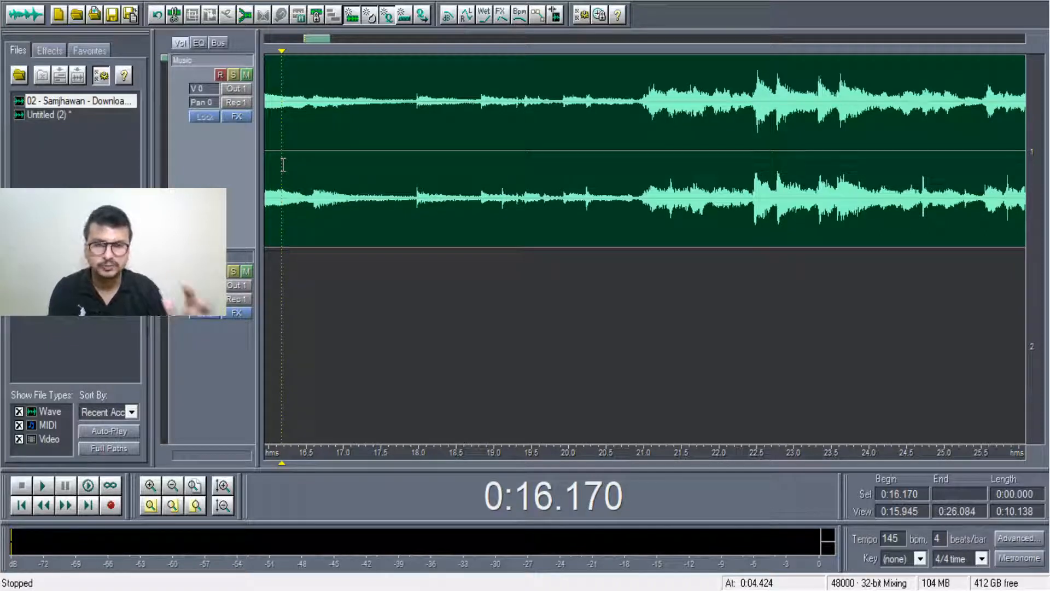
pyautogui.press('space')
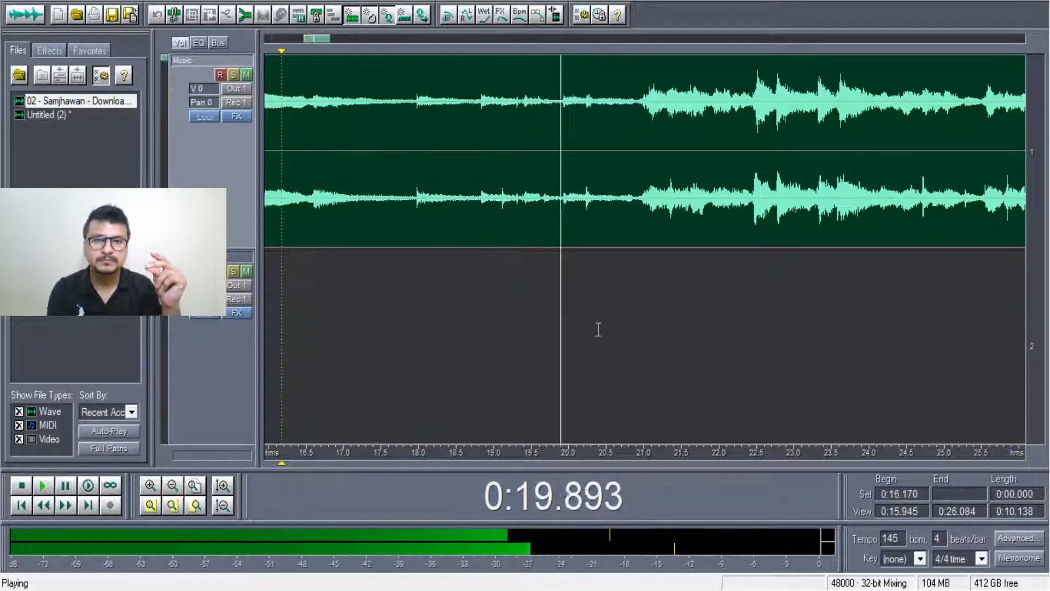
pyautogui.press('space')
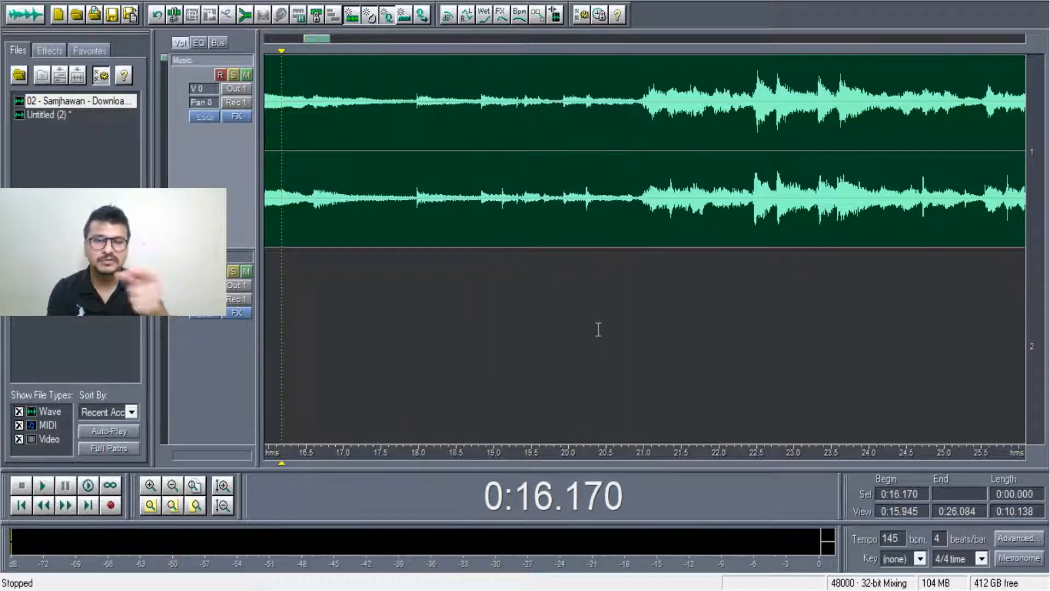
# Step: Place the cursor at 0:18.423 in the quiet passage and play a short part from there
pyautogui.click(607, 107)
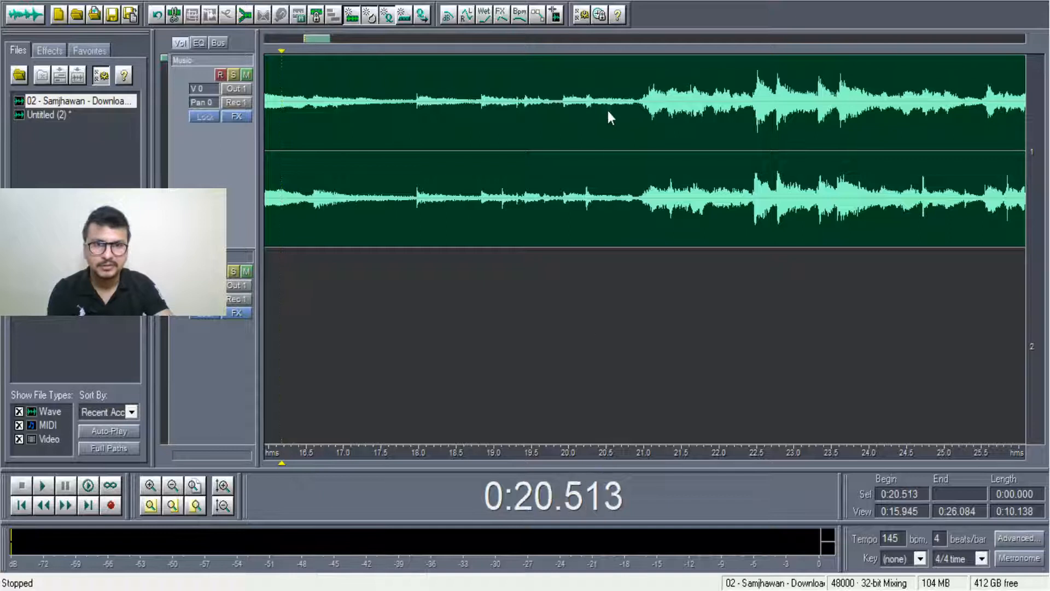
pyautogui.click(450, 98)
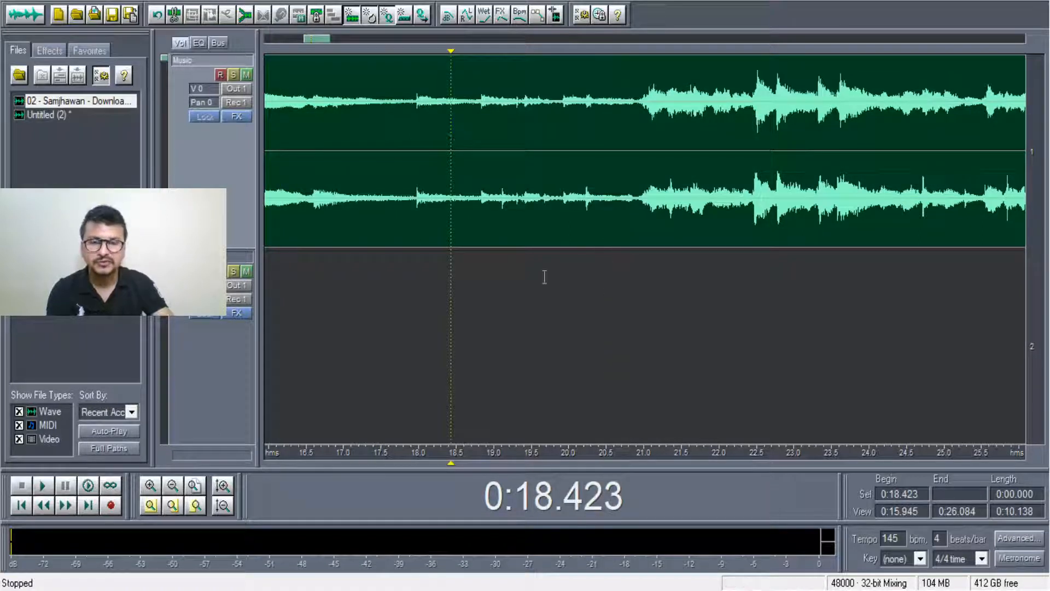
pyautogui.press('space')
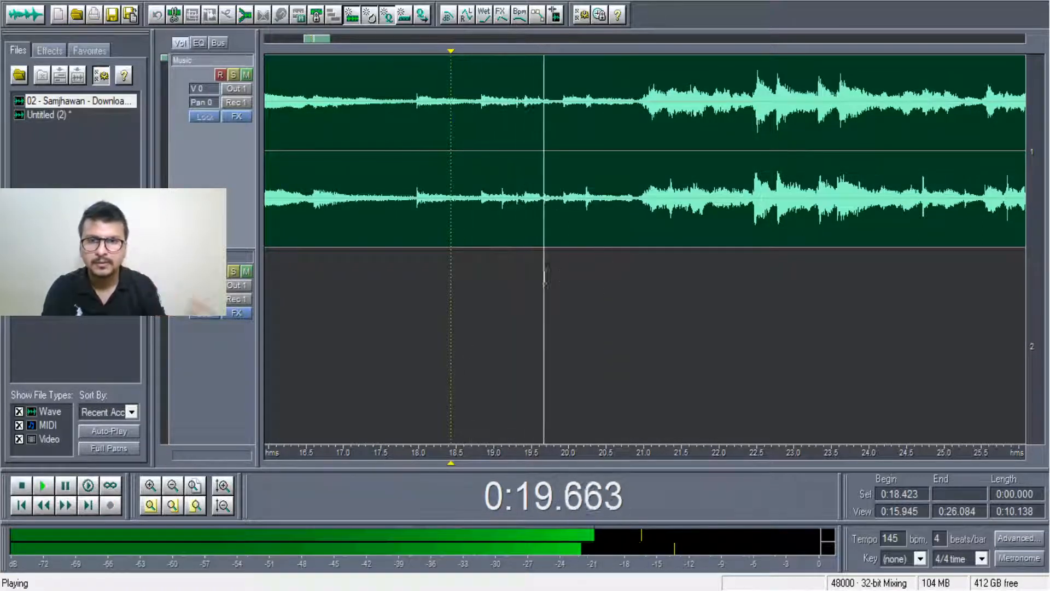
pyautogui.press('space')
# Step: Replay the quiet passage on the Music track from 0:16.017
pyautogui.click(270, 206)
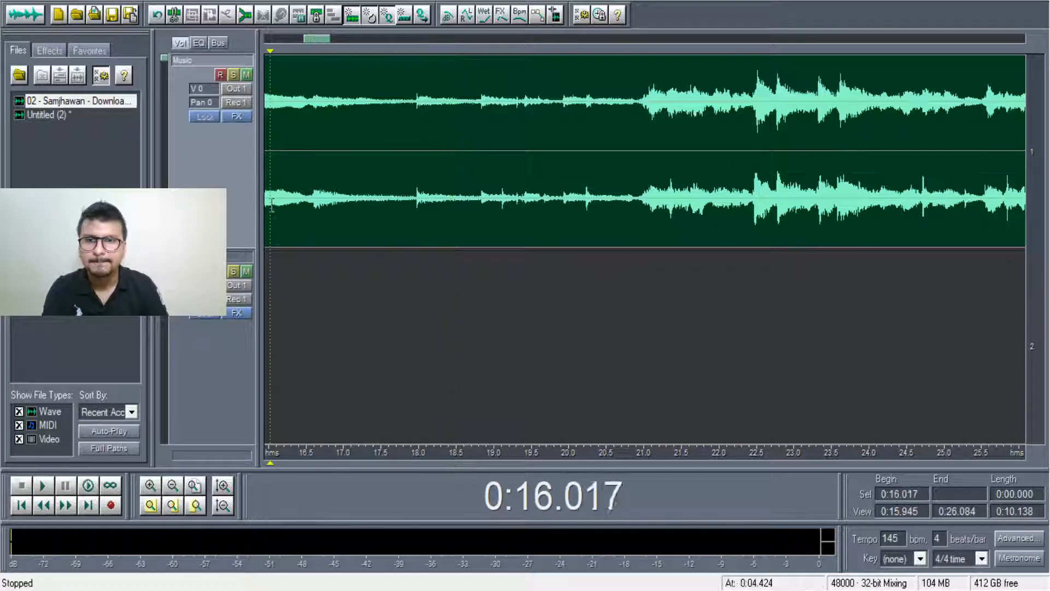
pyautogui.press('space')
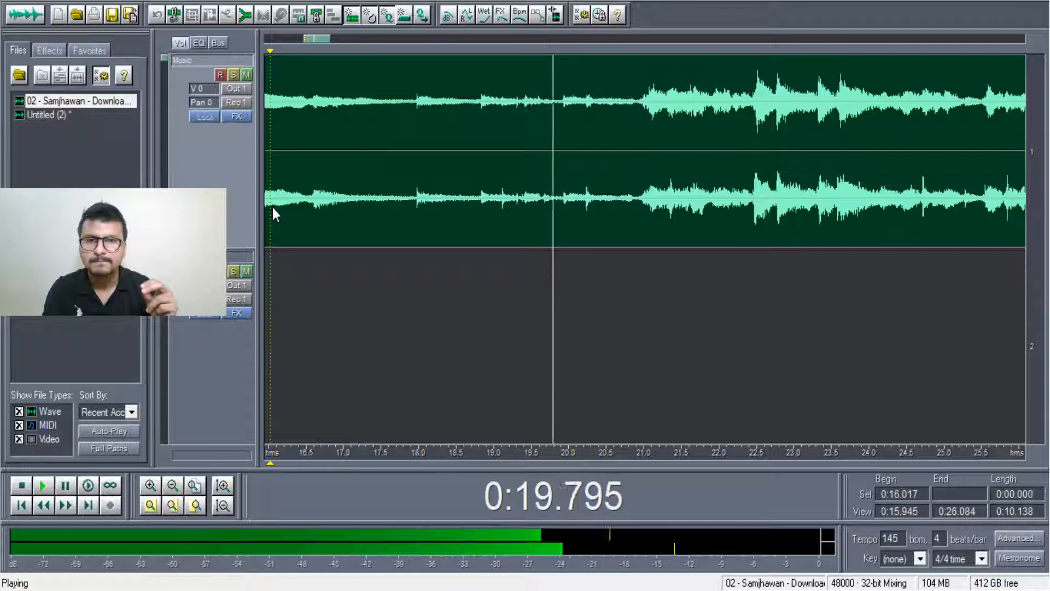
pyautogui.press('space')
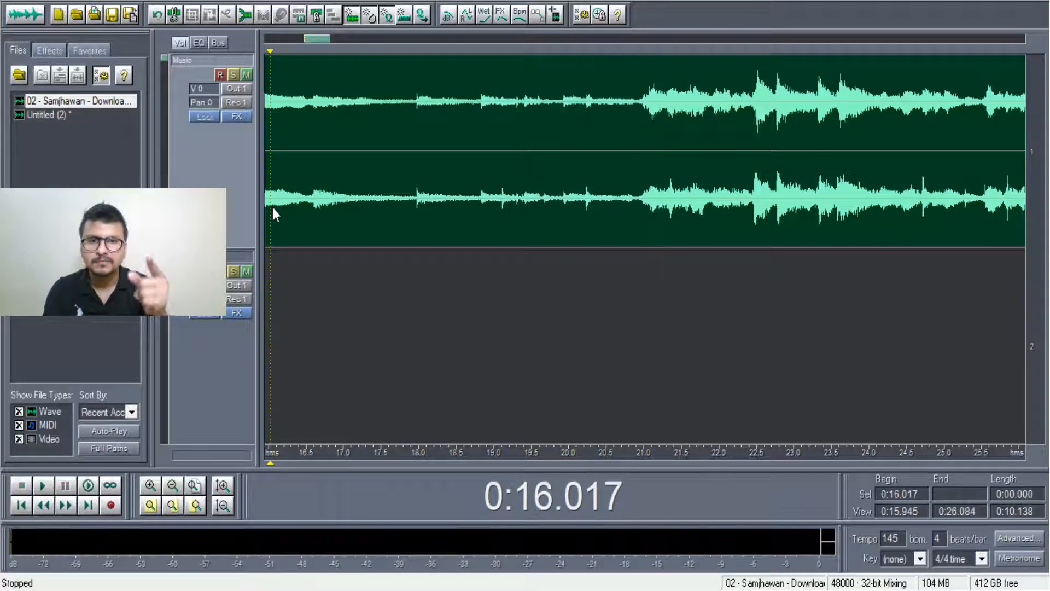
# Step: Play short bursts at the start of the louder part from 0:20.902, then from 0:20.891
pyautogui.click(636, 106)
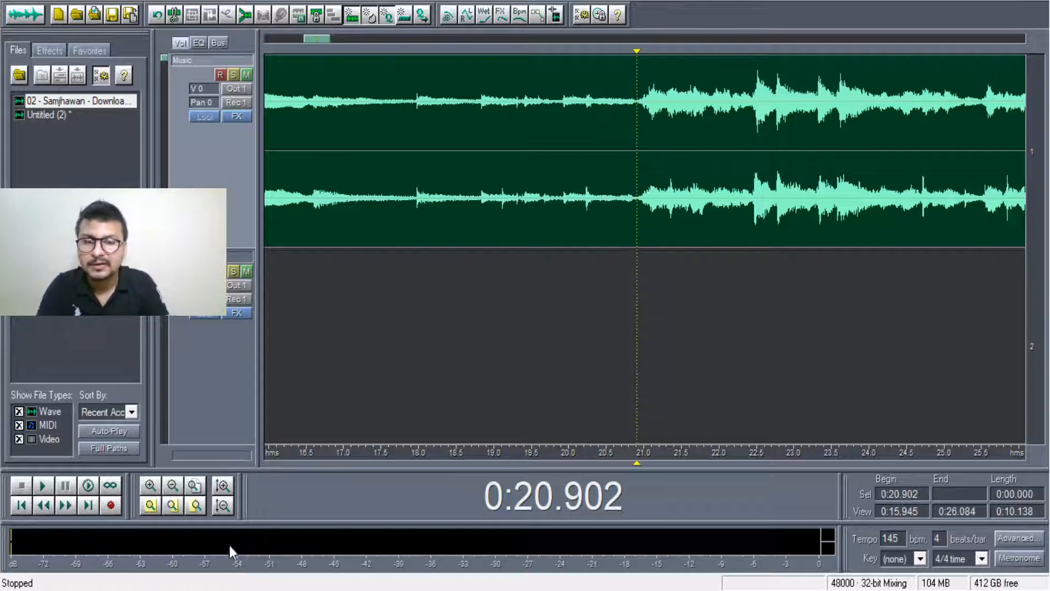
pyautogui.press('space')
pyautogui.press('space')
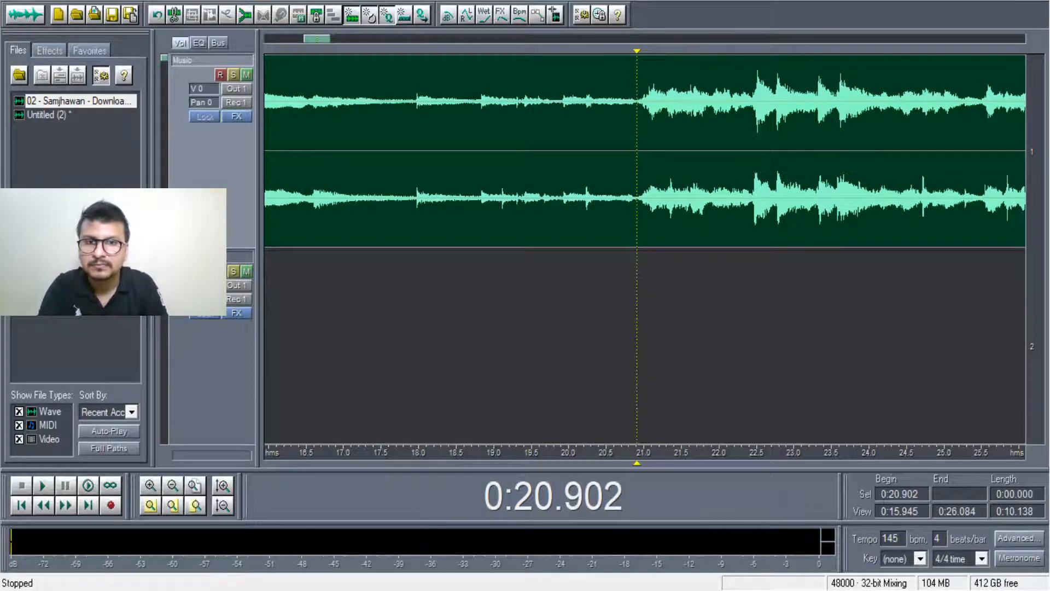
pyautogui.press('space')
pyautogui.press('space')
pyautogui.press('Left')
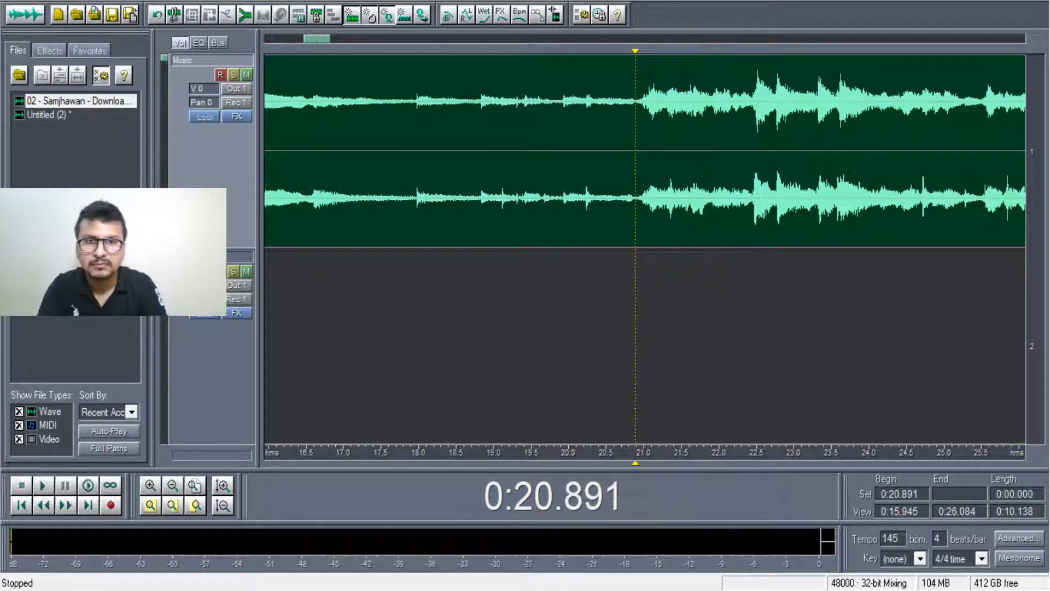
pyautogui.press('space')
pyautogui.press('space')
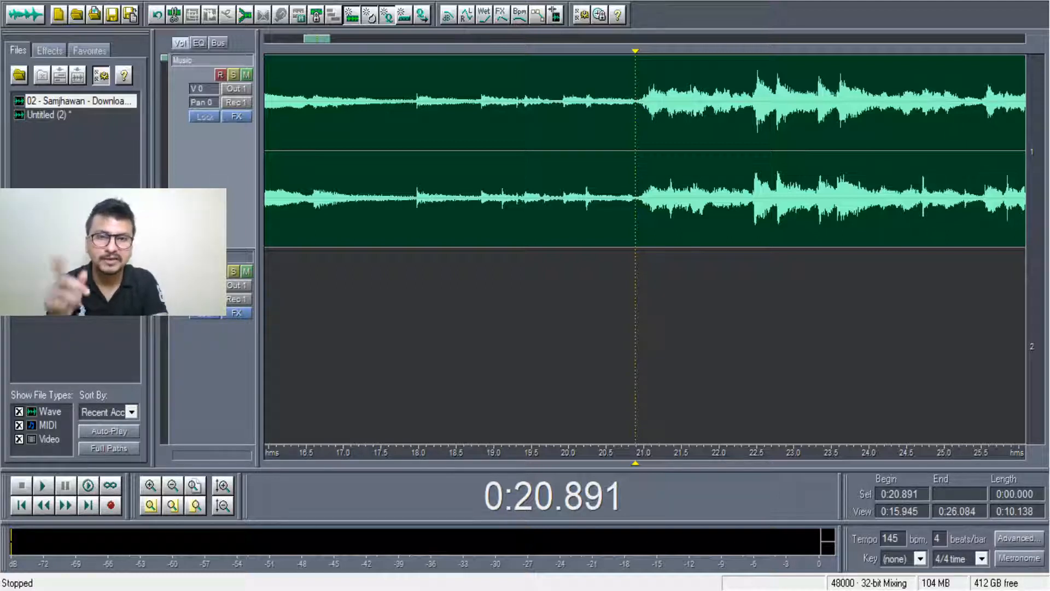
# Step: Nudge the cursor back through 0:20.840 to 0:20.707, playing short bursts to find the start of the louder part
pyautogui.press('Left')
pyautogui.press('Left')
pyautogui.press('Left')
pyautogui.press('Left')
pyautogui.press('Left')
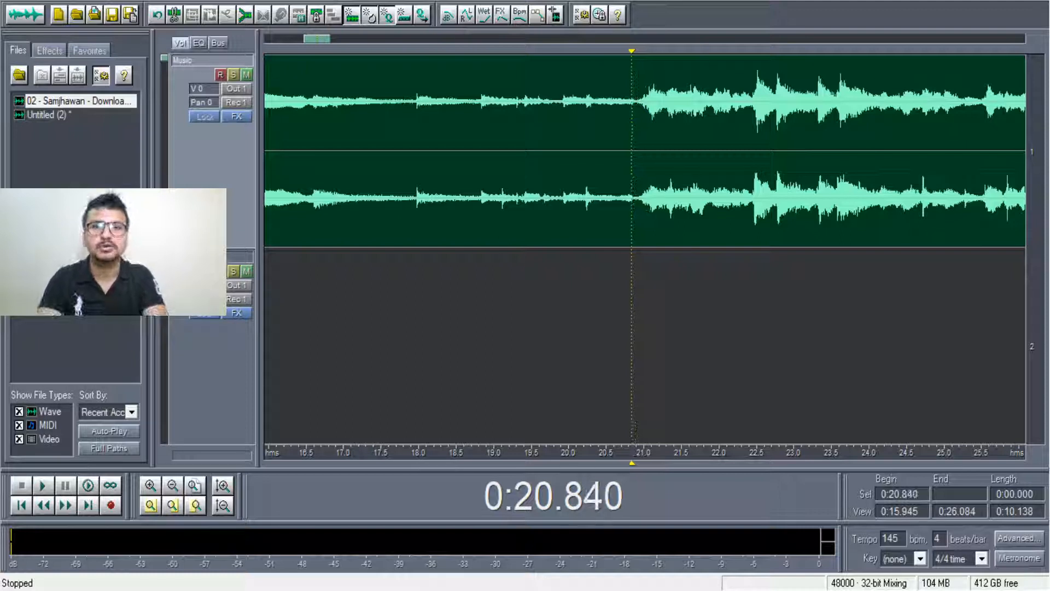
pyautogui.press('space')
pyautogui.press('space')
pyautogui.press('space')
pyautogui.press('Left')
pyautogui.press('Left')
pyautogui.press('Left')
pyautogui.press('Left')
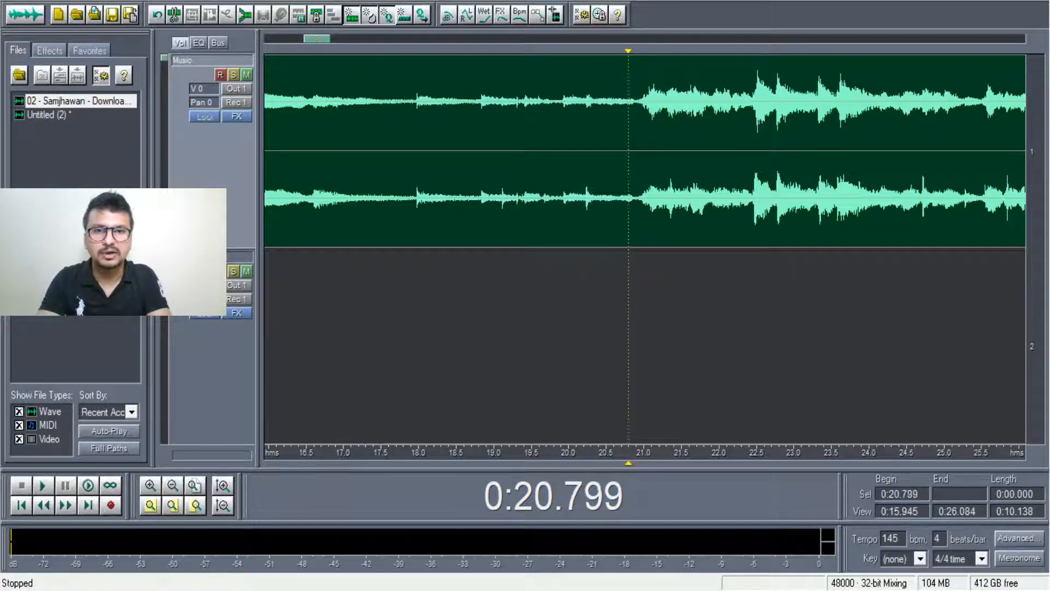
pyautogui.press('Left')
pyautogui.press('Left')
pyautogui.press('Left')
pyautogui.press('Left')
pyautogui.press('Left')
pyautogui.press('Left')
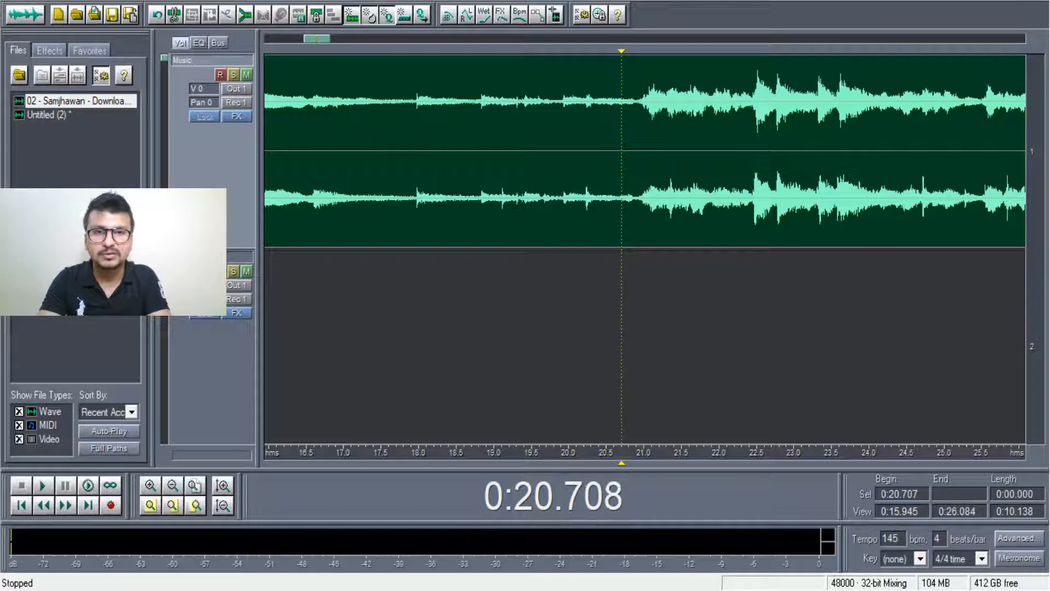
# Step: Play into the louder part while nudging the cursor back past 0:20.409, then stop playback
pyautogui.press('space')
pyautogui.press('Left')
pyautogui.press('Left')
pyautogui.press('Left')
pyautogui.press('Left')
pyautogui.press('Left')
pyautogui.press('Left')
pyautogui.press('Left')
pyautogui.press('Left')
pyautogui.press('Left')
pyautogui.press('Left')
pyautogui.press('Left')
pyautogui.press('Left')
pyautogui.press('Left')
pyautogui.press('Left')
pyautogui.press('Left')
pyautogui.press('Left')
pyautogui.press('Left')
pyautogui.press('Left')
pyautogui.press('Left')
pyautogui.press('Left')
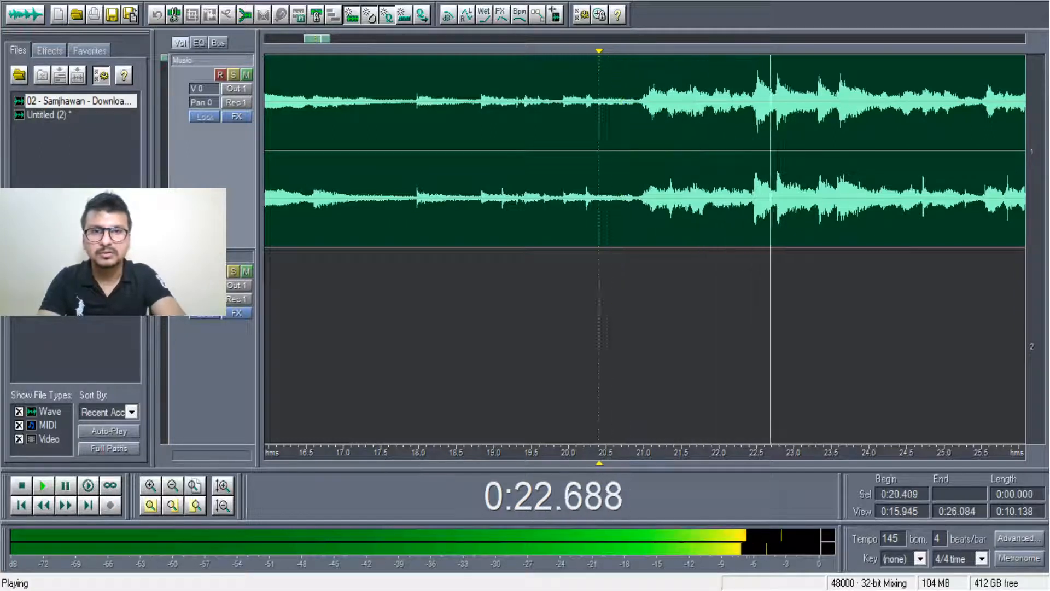
pyautogui.press('space')
pyautogui.press('space')
pyautogui.press('space')
# Step: Nudge the cursor forward through the end of the quiet passage to 0:19.861
pyautogui.press('Right')
pyautogui.press('Right')
pyautogui.press('Right')
pyautogui.press('Right')
pyautogui.press('Right')
pyautogui.press('Right')
pyautogui.press('Right')
pyautogui.press('Right')
pyautogui.press('Right')
pyautogui.press('Right')
pyautogui.press('Right')
pyautogui.press('Right')
pyautogui.press('Right')
pyautogui.press('Right')
pyautogui.press('Right')
pyautogui.press('Right')
pyautogui.press('Right')
pyautogui.press('Right')
pyautogui.press('Right')
pyautogui.press('Right')
pyautogui.press('Right')
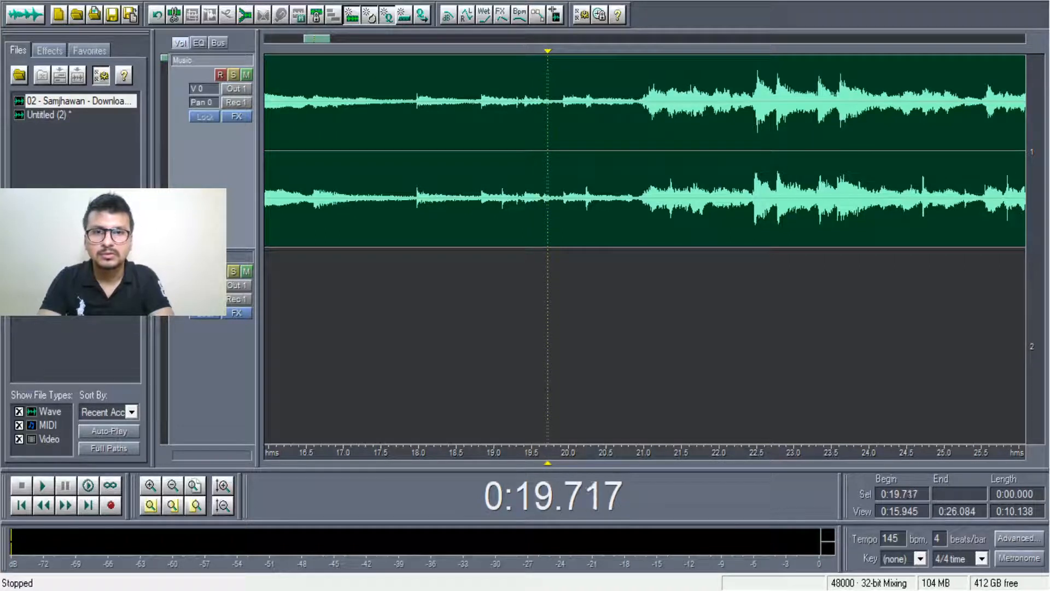
pyautogui.press('Right')
pyautogui.press('Right')
pyautogui.press('Right')
pyautogui.press('Right')
pyautogui.press('Right')
pyautogui.press('Right')
pyautogui.press('Right')
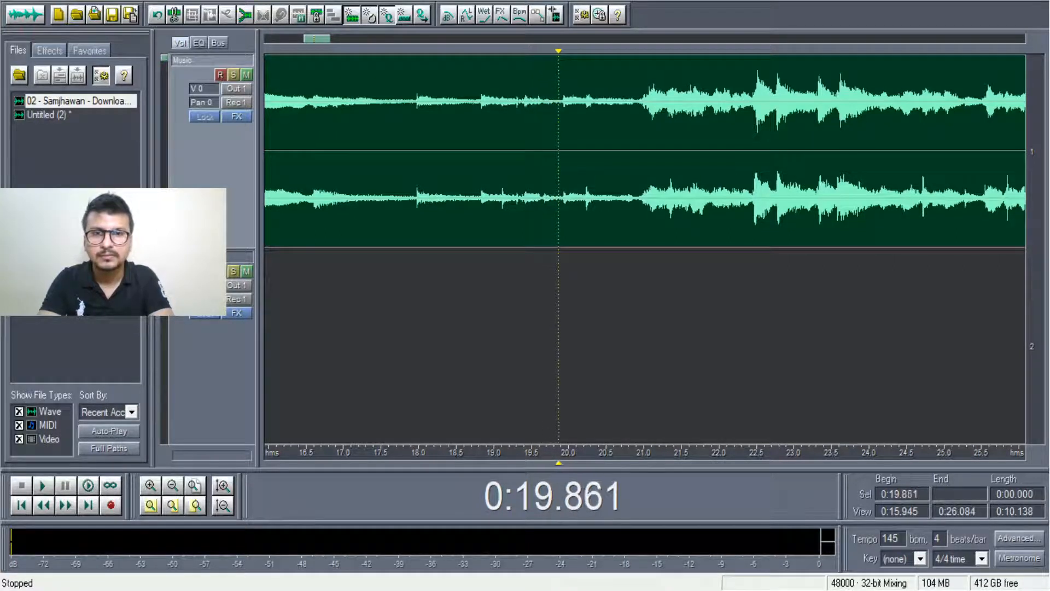
# Step: Nudge the cursor forward to 0:20.634 and play the transition into the louder part
pyautogui.press('space')
pyautogui.press('space')
pyautogui.press('Right')
pyautogui.press('Right')
pyautogui.press('Right')
pyautogui.press('Right')
pyautogui.press('Right')
pyautogui.press('Right')
pyautogui.press('Right')
pyautogui.press('Right')
pyautogui.press('Right')
pyautogui.press('Right')
pyautogui.press('Right')
pyautogui.press('Right')
pyautogui.press('Right')
pyautogui.press('Right')
pyautogui.press('Right')
pyautogui.press('Right')
pyautogui.press('Right')
pyautogui.press('Right')
pyautogui.press('Right')
pyautogui.press('Right')
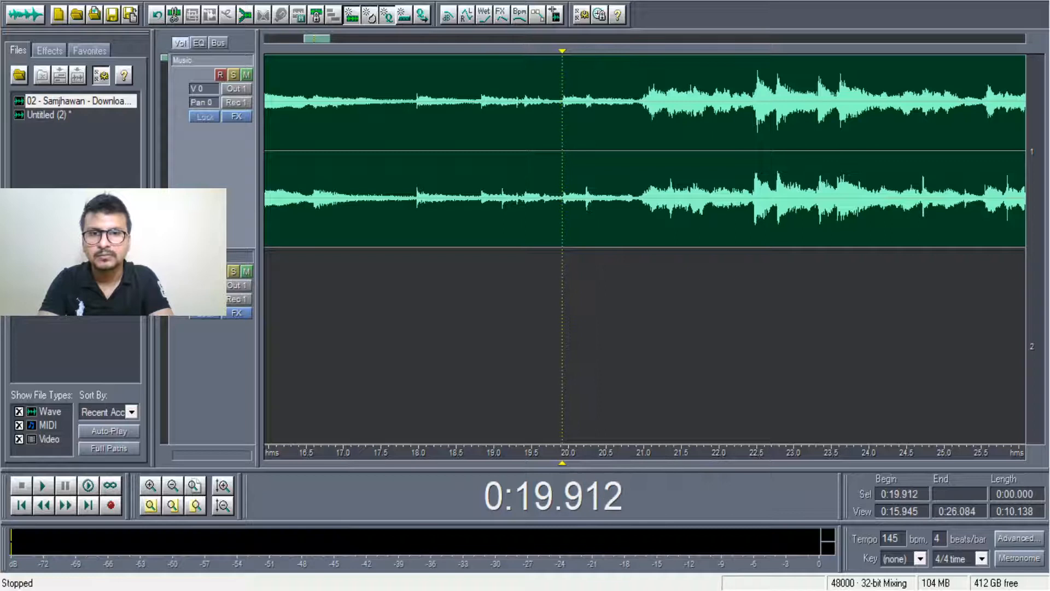
pyautogui.press('space')
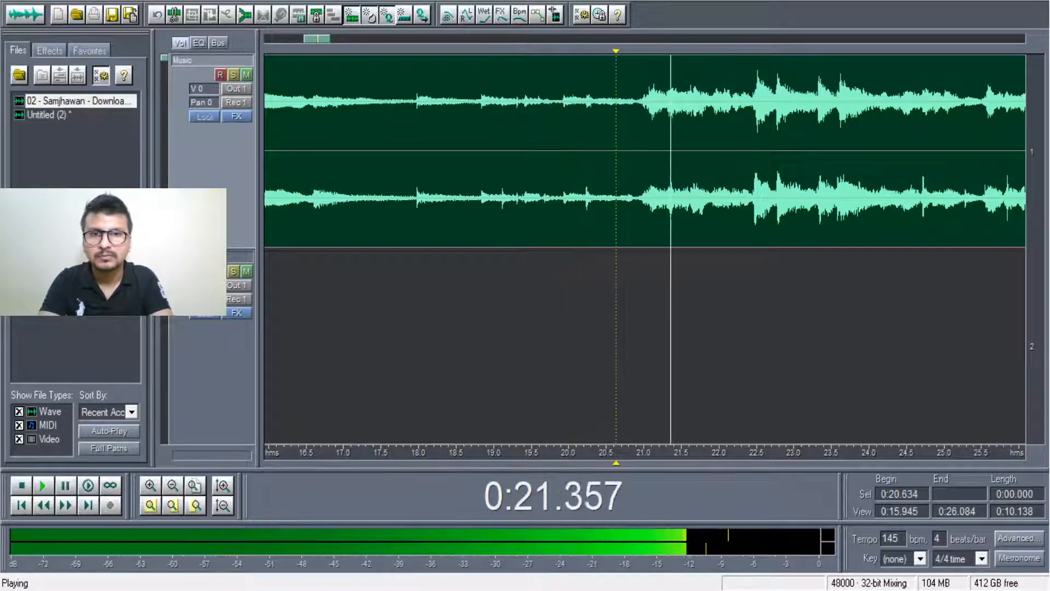
# Step: Nudge the cursor forward to 0:20.856 and play a short burst at the start of the louder part
pyautogui.press('space')
pyautogui.press('Right')
pyautogui.press('Right')
pyautogui.press('Right')
pyautogui.press('Right')
pyautogui.press('Right')
pyautogui.press('Right')
pyautogui.press('Right')
pyautogui.press('Right')
pyautogui.press('Right')
pyautogui.press('Right')
pyautogui.press('Right')
pyautogui.press('Right')
pyautogui.press('Right')
pyautogui.press('Right')
pyautogui.press('Right')
pyautogui.press('Right')
pyautogui.press('Right')
pyautogui.press('Right')
pyautogui.press('Right')
pyautogui.press('Right')
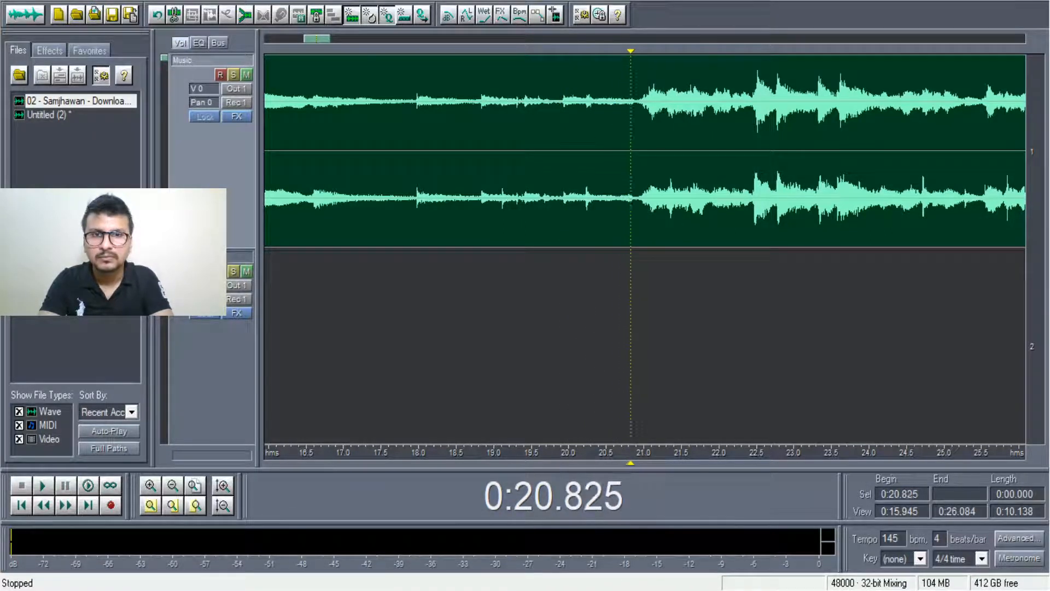
pyautogui.press('space')
pyautogui.press('space')
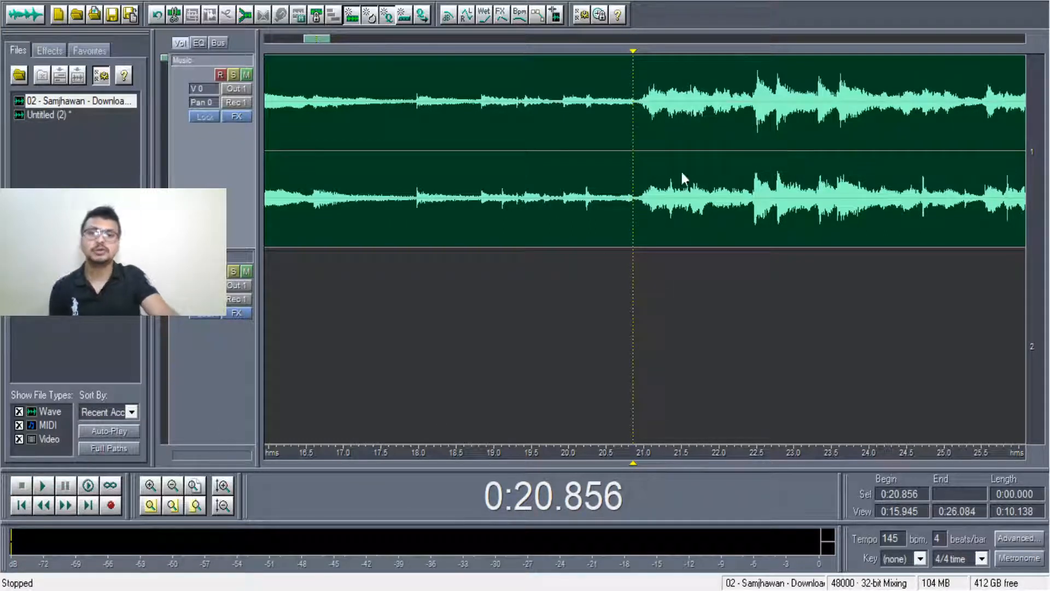
# Step: Open the song clip from the Music track in the waveform edit view and play it briefly
pyautogui.doubleClick(660, 188)
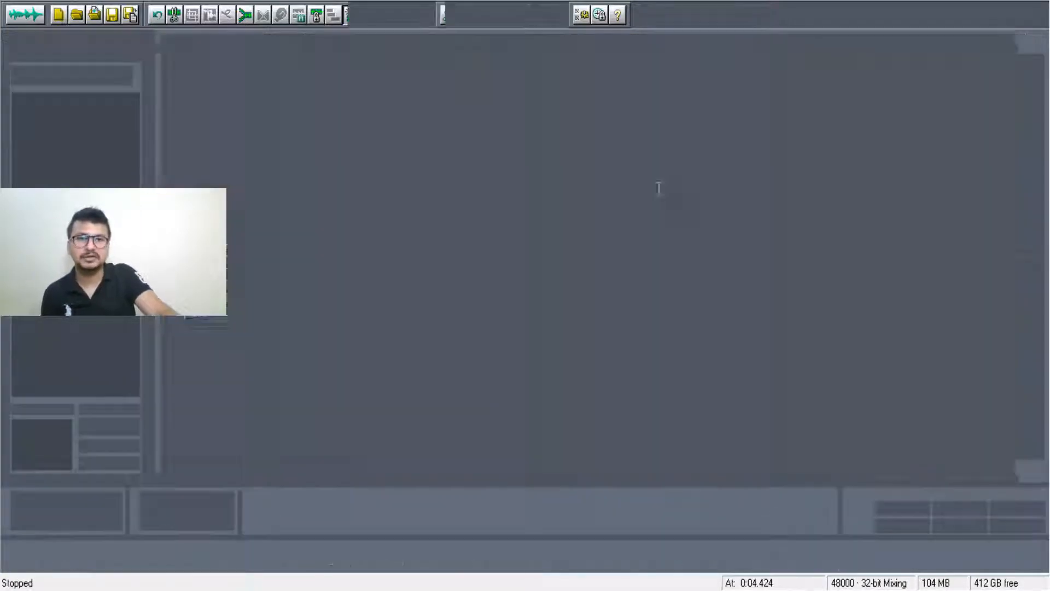
pyautogui.press('space')
pyautogui.press('space')
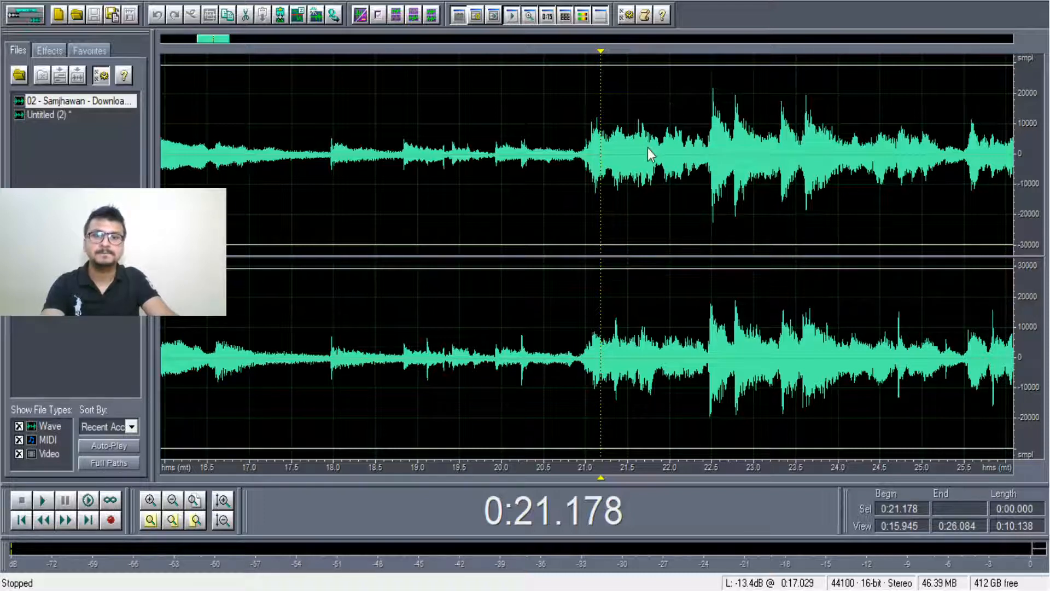
# Step: Place the cursor at 0:21.001, where the louder part begins in the waveform, and play short bursts from there
pyautogui.click(661, 118)
pyautogui.click(610, 153)
pyautogui.click(591, 154)
pyautogui.press('space')
pyautogui.click(586, 154)
pyautogui.press('space')
pyautogui.press('space')
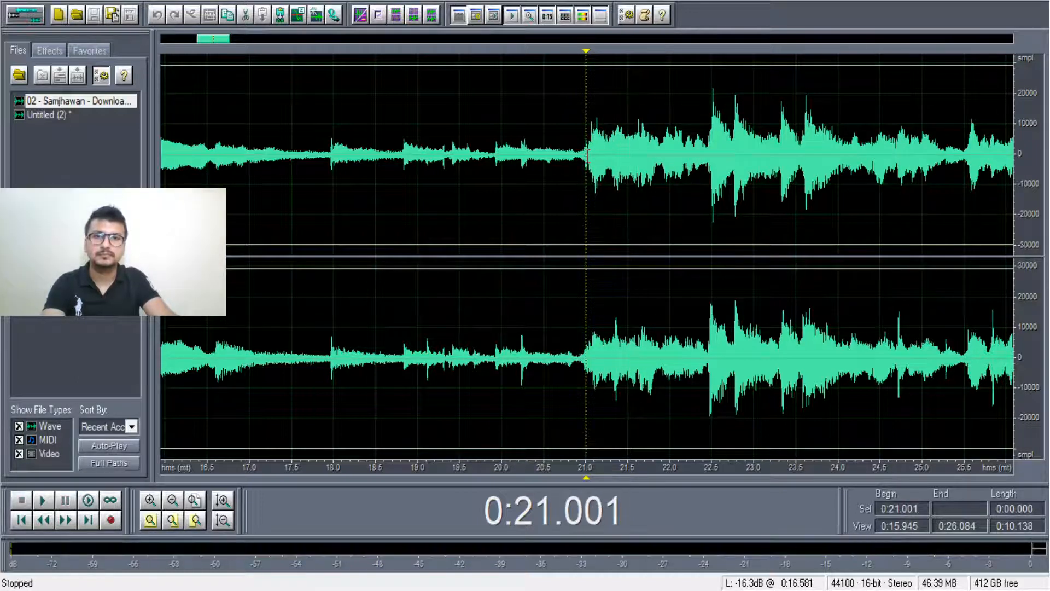
# Step: Return to the multitrack view and play short bursts of the Music track from 0:22.100
pyautogui.doubleClick(585, 154)
pyautogui.click(20, 16)
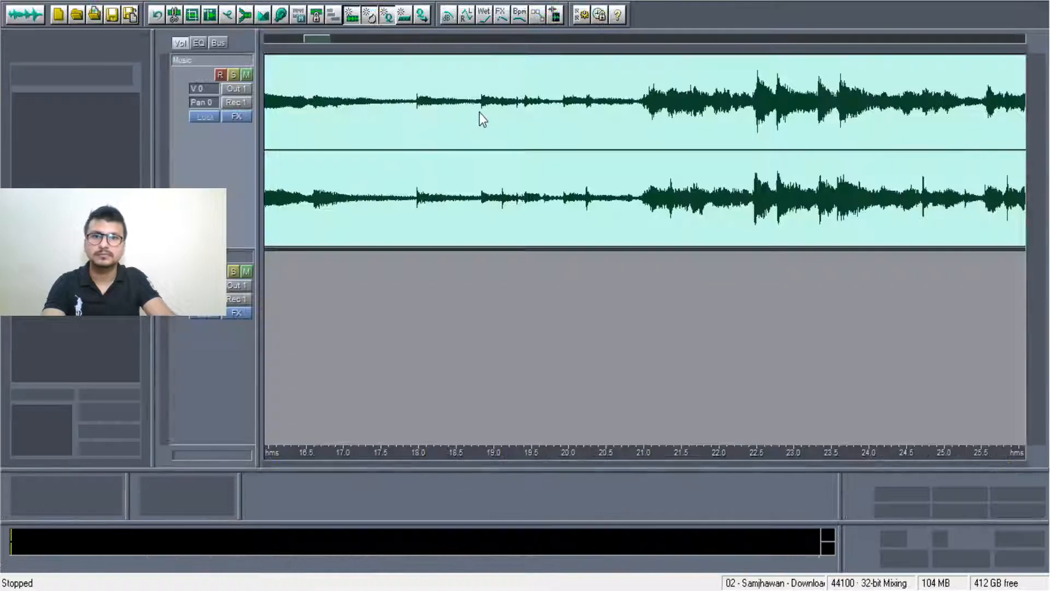
pyautogui.click(726, 242)
pyautogui.press('space')
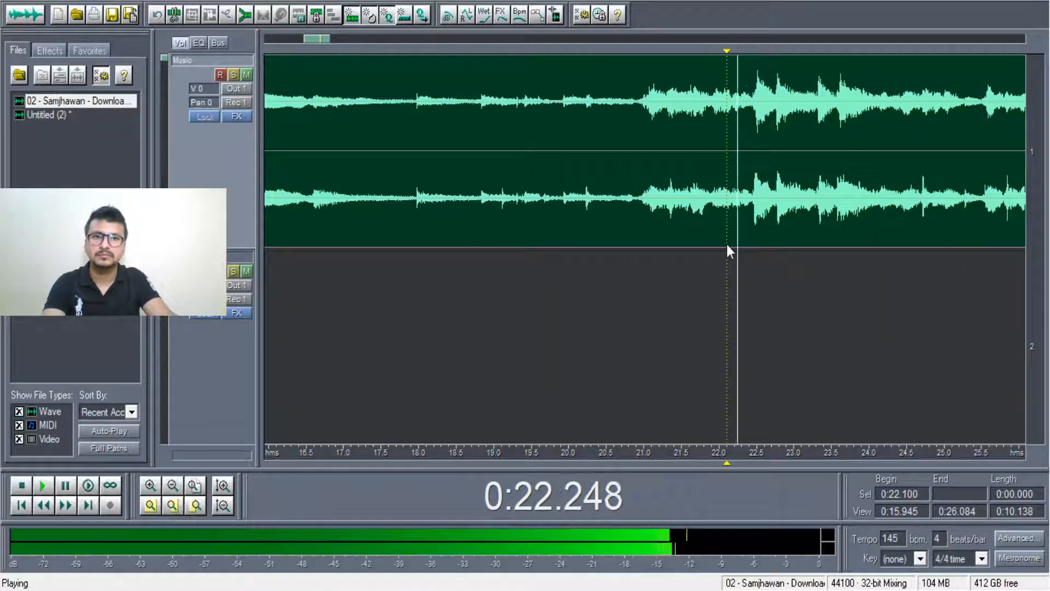
pyautogui.press('space')
pyautogui.press('space')
pyautogui.press('space')
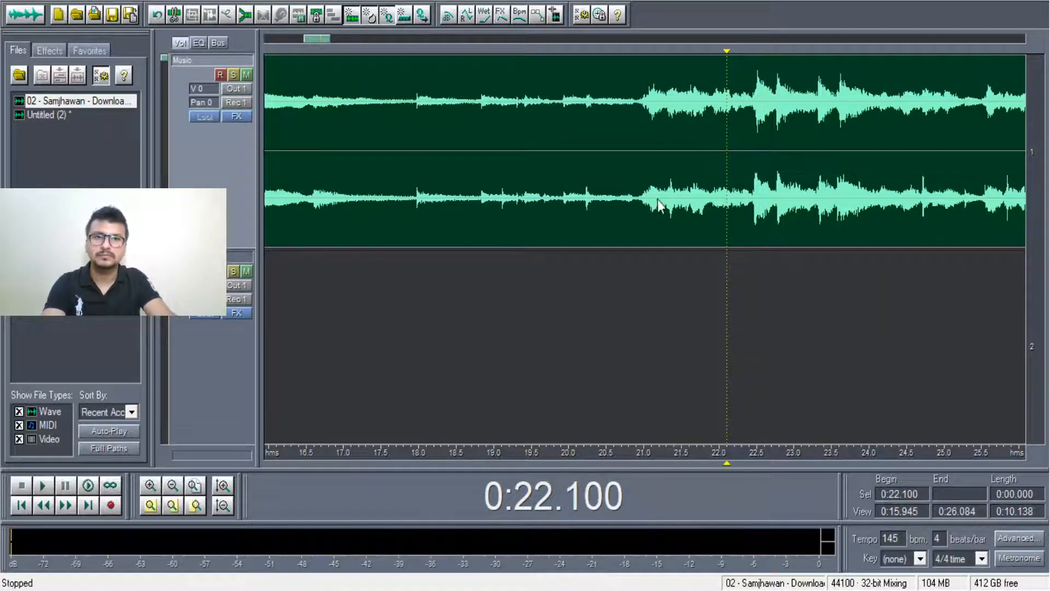
# Step: Place the cursor at 0:20.871, just before the song gets louder, and split the Music track's clip there
pyautogui.press('space')
pyautogui.press('space')
pyautogui.click(663, 209)
pyautogui.click(635, 197)
pyautogui.press('space')
pyautogui.press('space')
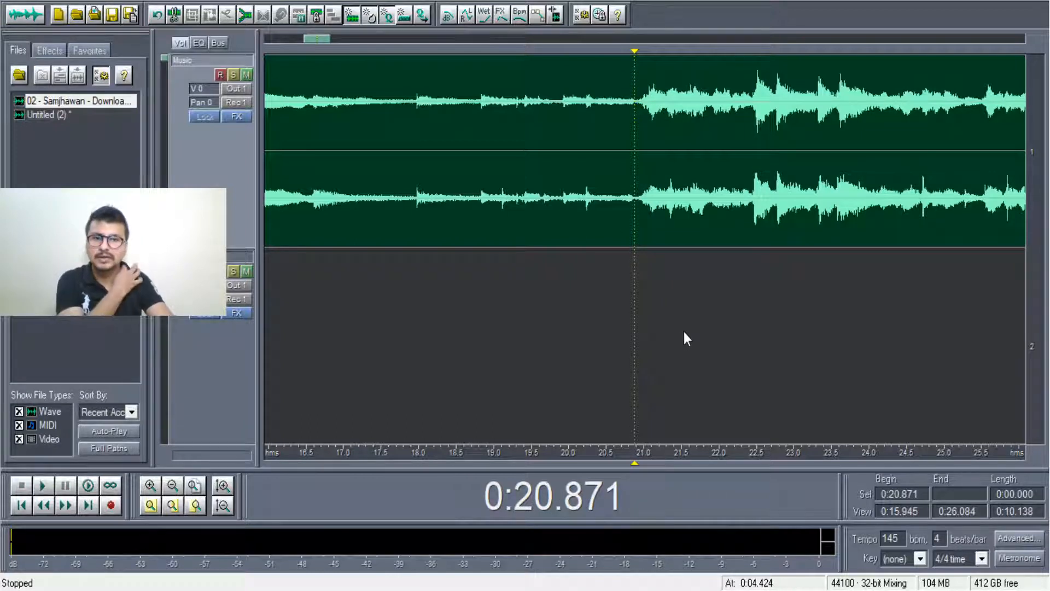
pyautogui.click(693, 418)
pyautogui.click(681, 241)
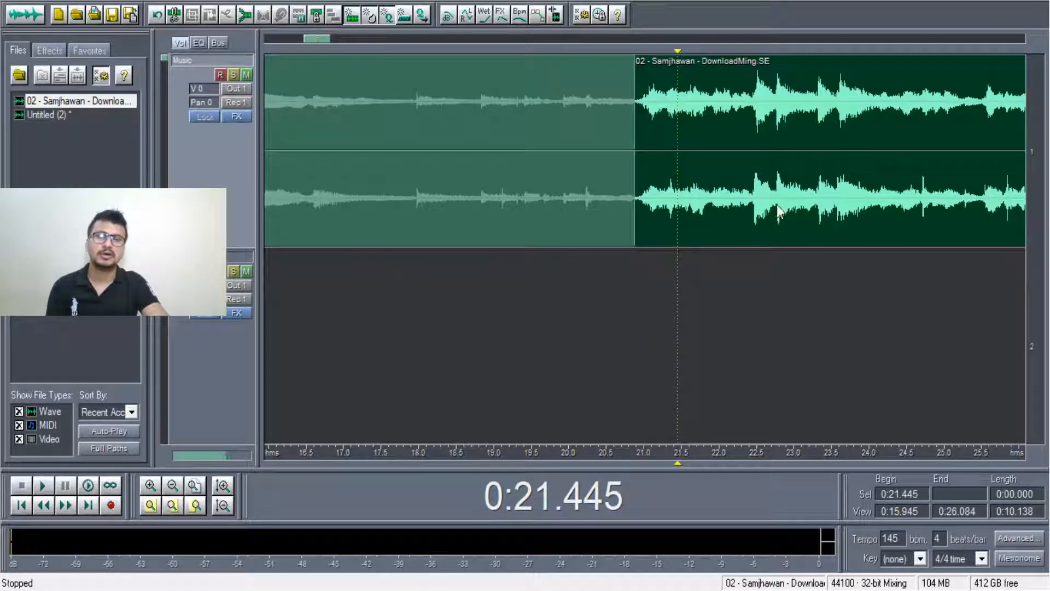
# Step: Select the quiet and the louder parts of the split song alternately to compare the two separate clips
pyautogui.click(586, 164)
pyautogui.click(767, 182)
pyautogui.click(547, 186)
pyautogui.click(765, 188)
pyautogui.click(580, 194)
pyautogui.click(732, 200)
pyautogui.click(564, 208)
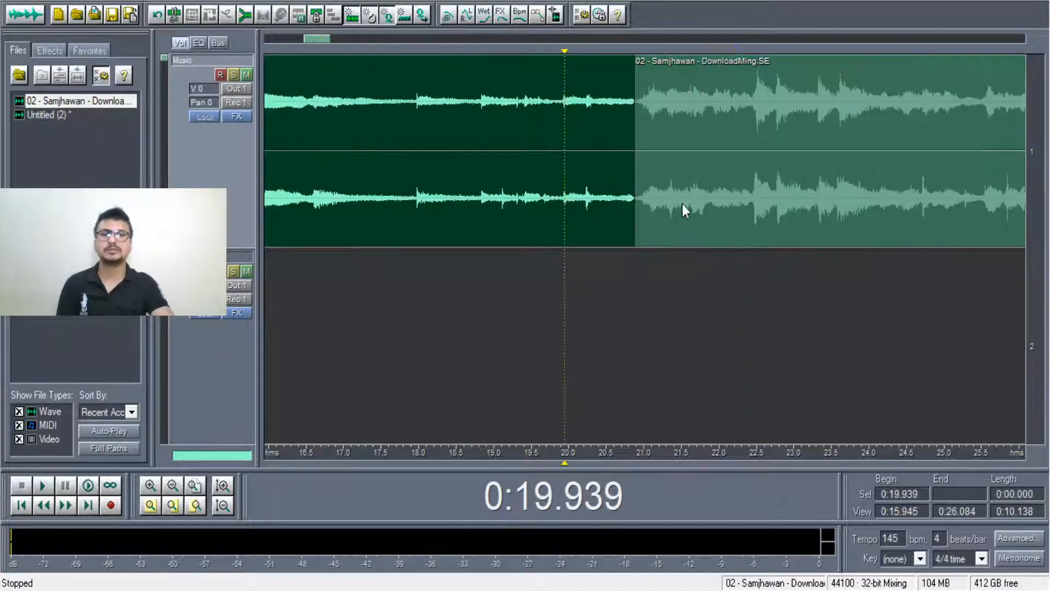
pyautogui.click(681, 204)
pyautogui.click(572, 214)
# Step: Move the louder clip to start at 0:23.370, leaving a gap, and play the end of the quiet clip
pyautogui.click(689, 176)
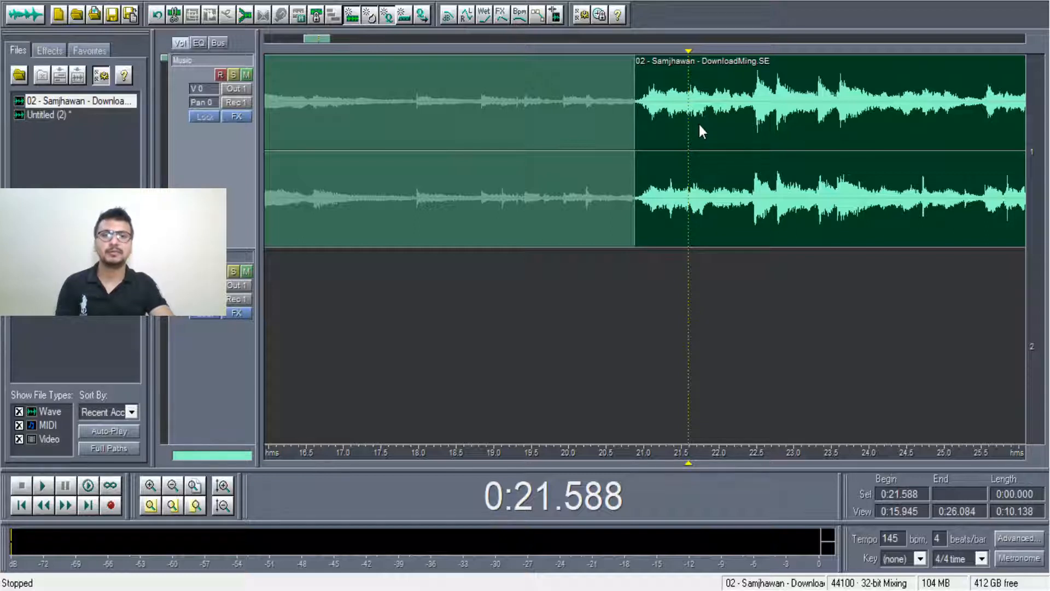
pyautogui.moveTo(710, 177); pyautogui.dragTo(891, 156)
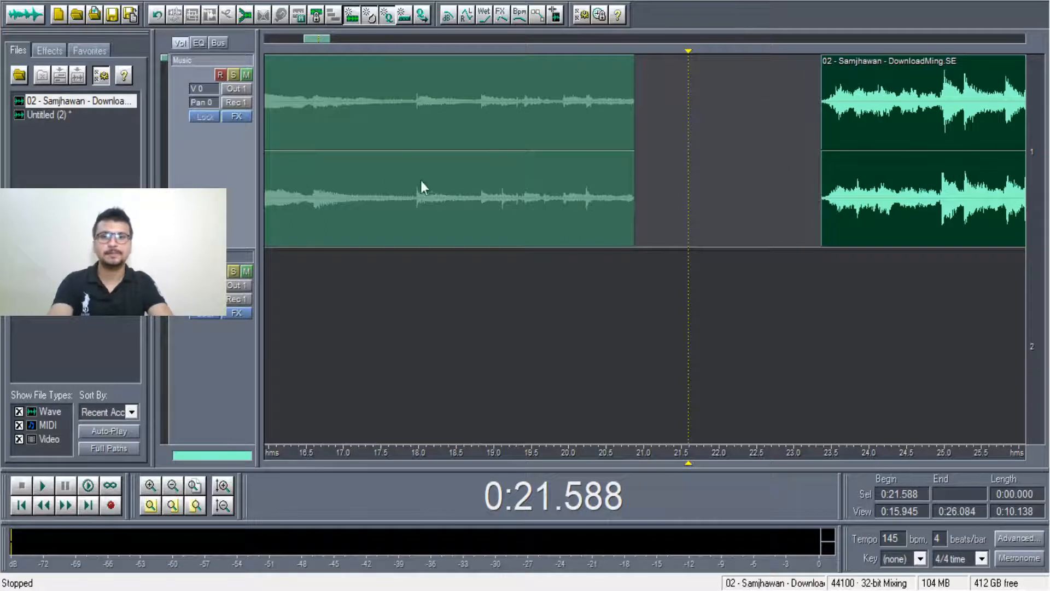
pyautogui.click(348, 161)
pyautogui.click(283, 216)
pyautogui.press('space')
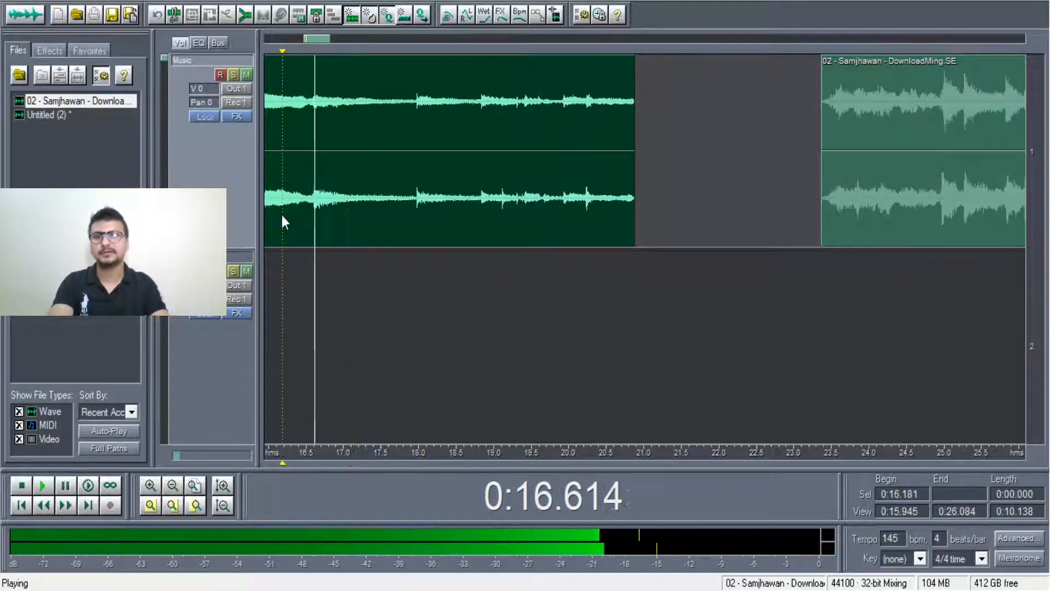
pyautogui.click(277, 170)
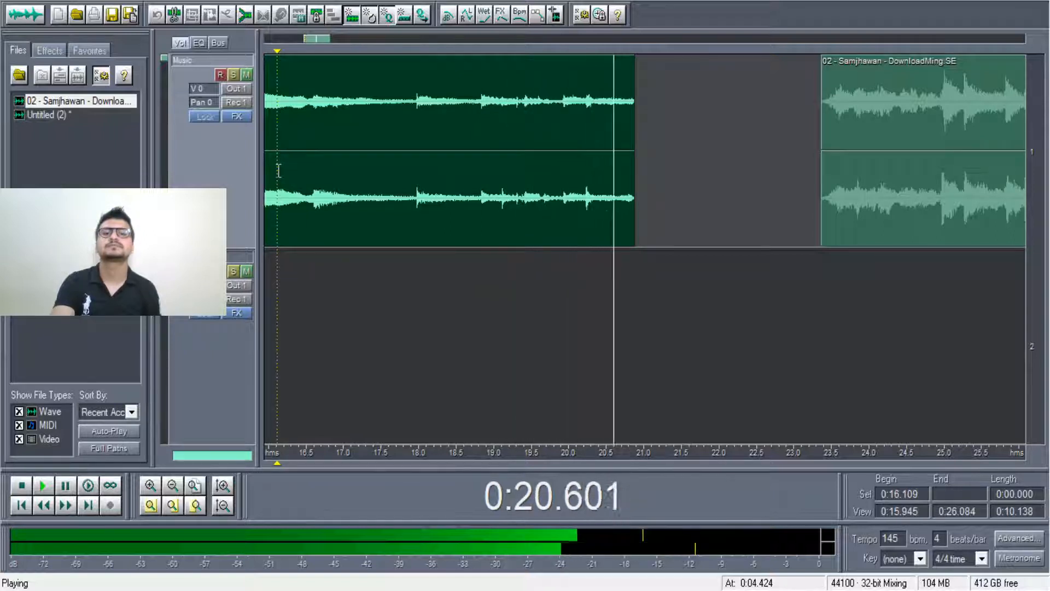
pyautogui.press('space')
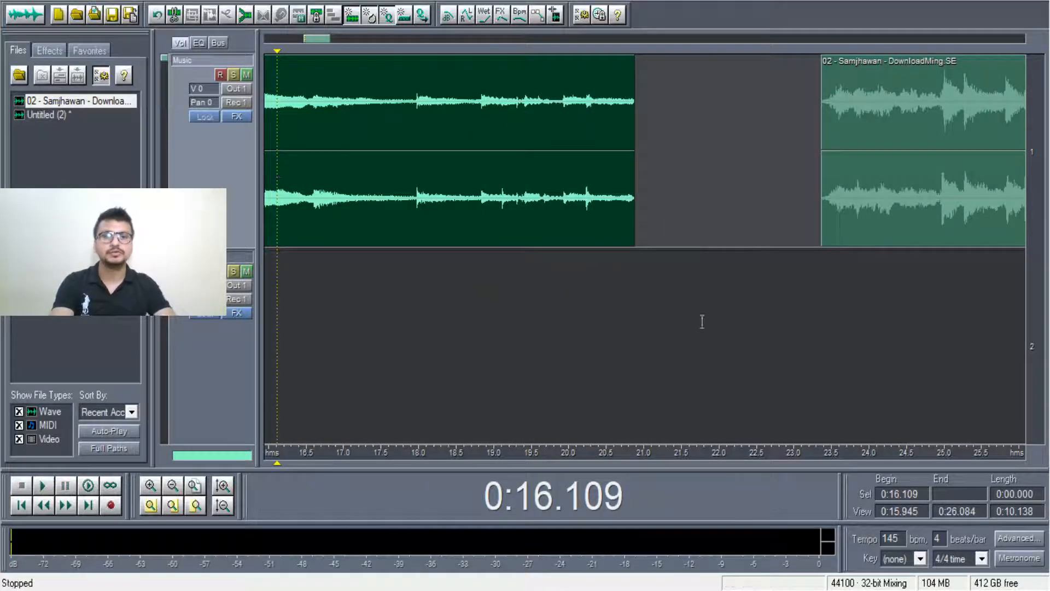
# Step: Play the louder clip from its start at 0:23.370
pyautogui.click(822, 198)
pyautogui.press('space')
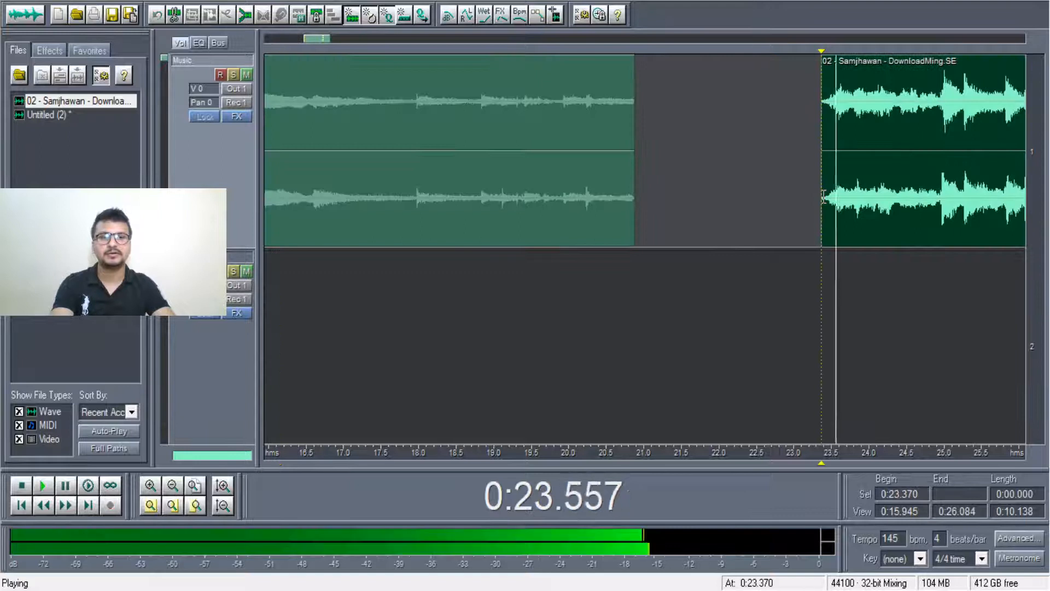
pyautogui.press('space')
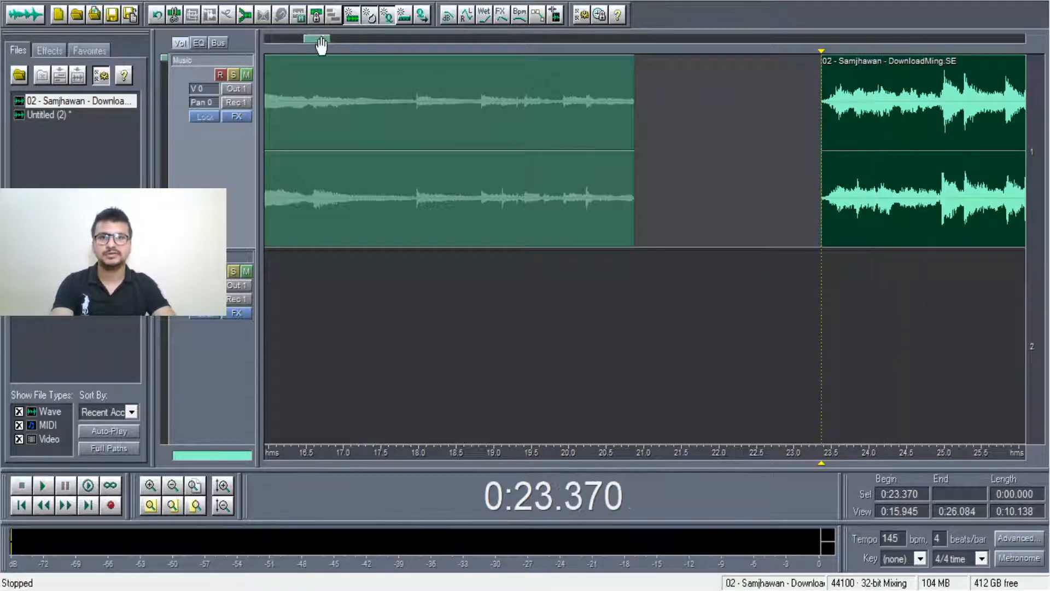
pyautogui.moveTo(320, 47); pyautogui.dragTo(329, 51)
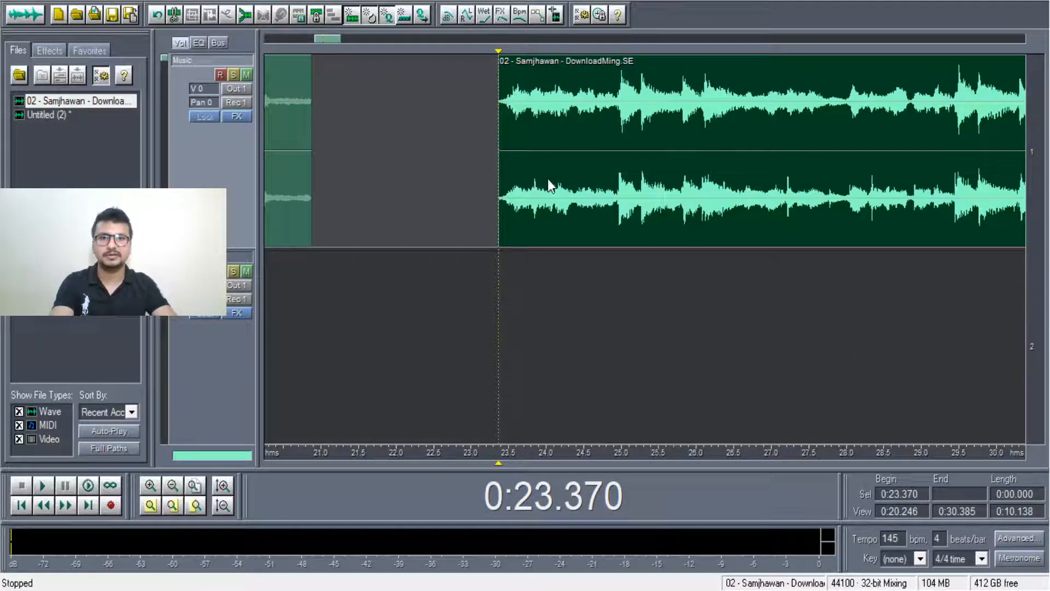
pyautogui.press('space')
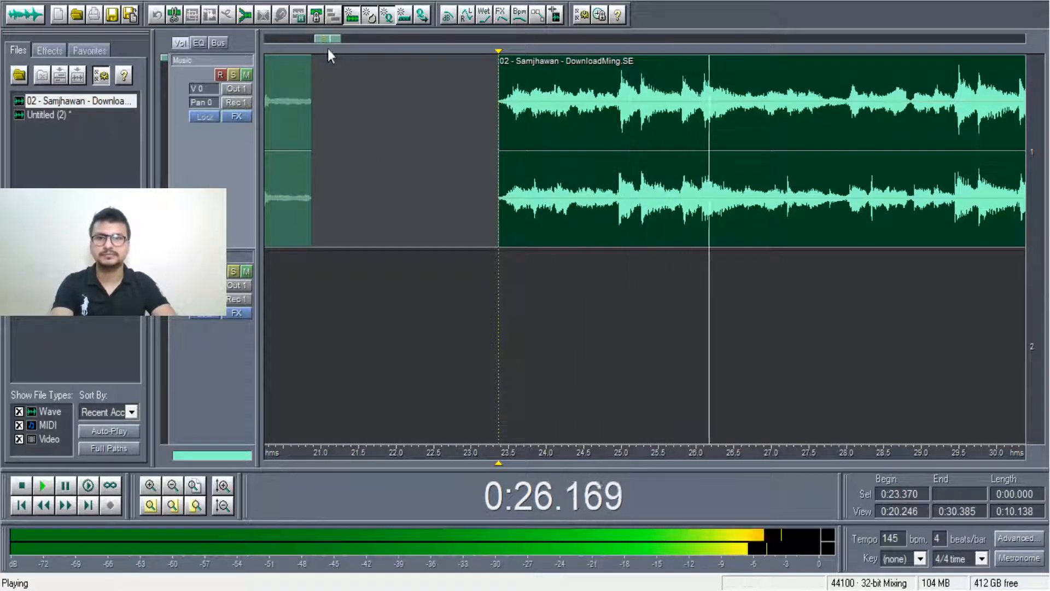
# Step: Show the whole song and play short bursts of the louder clip at 1:37.167 and 3:28.952
pyautogui.click(174, 486)
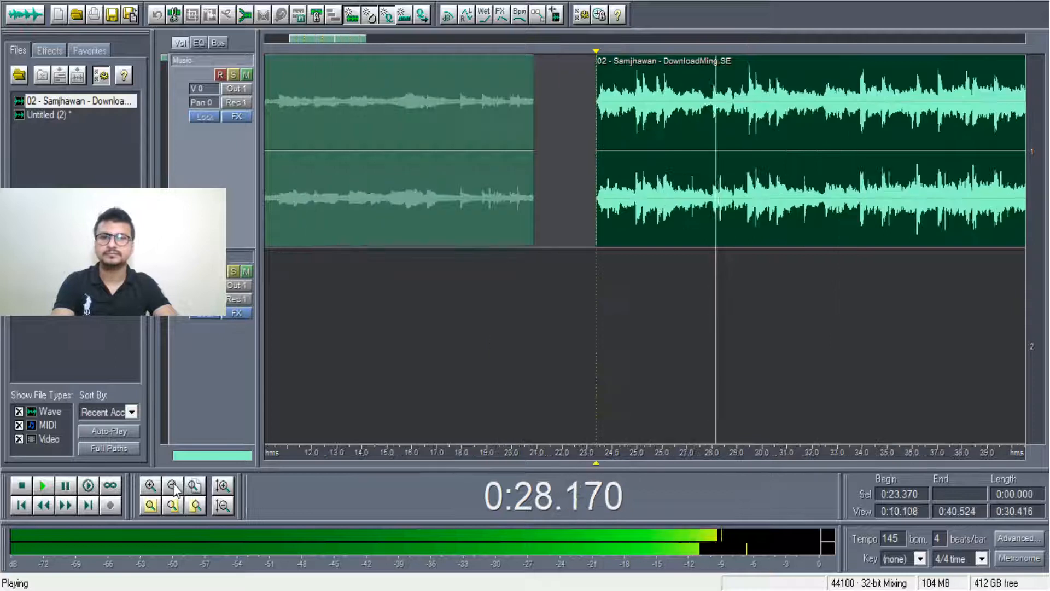
pyautogui.click(175, 487)
pyautogui.click(175, 486)
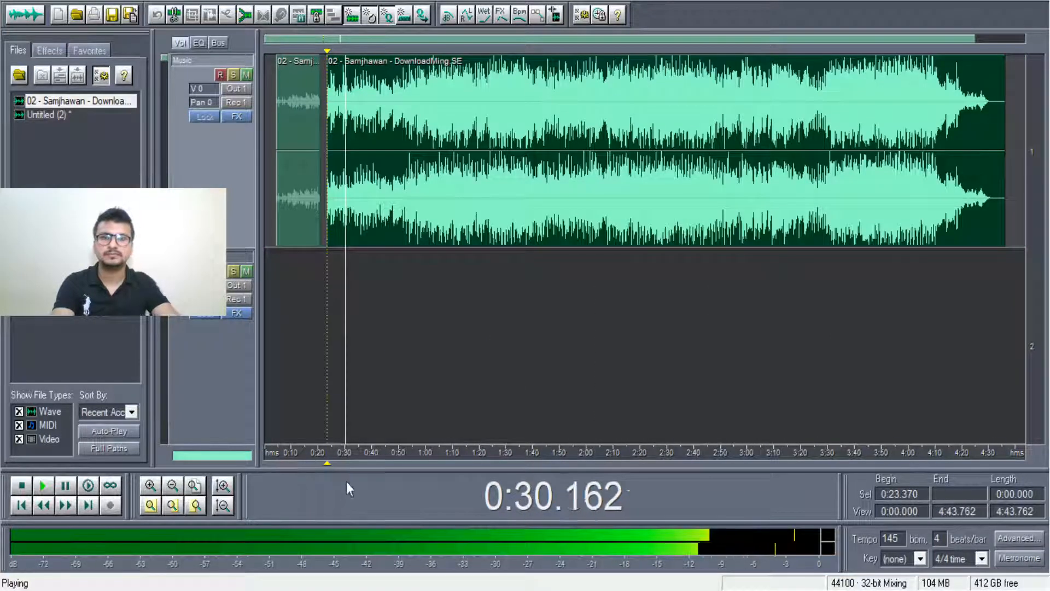
pyautogui.press('space')
pyautogui.press('space')
pyautogui.press('space')
pyautogui.click(525, 189)
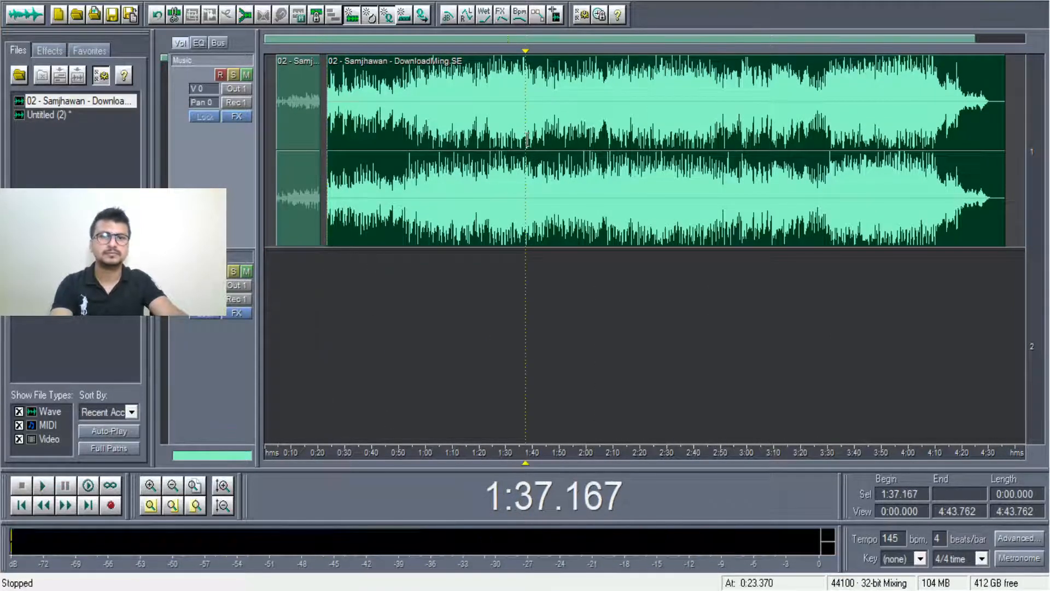
pyautogui.press('space')
pyautogui.press('space')
pyautogui.click(825, 137)
pyautogui.press('space')
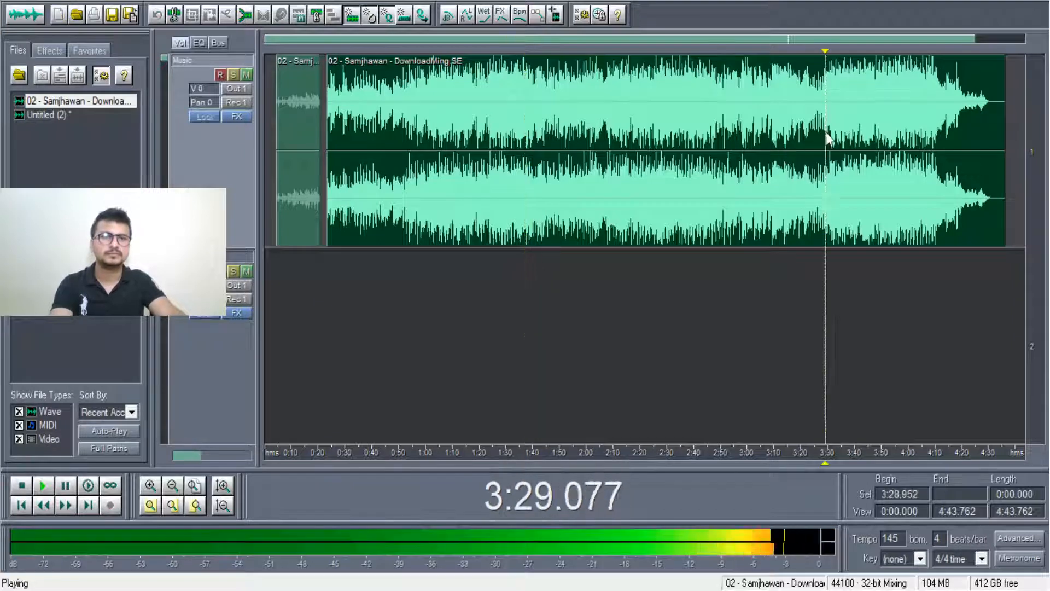
pyautogui.press('space')
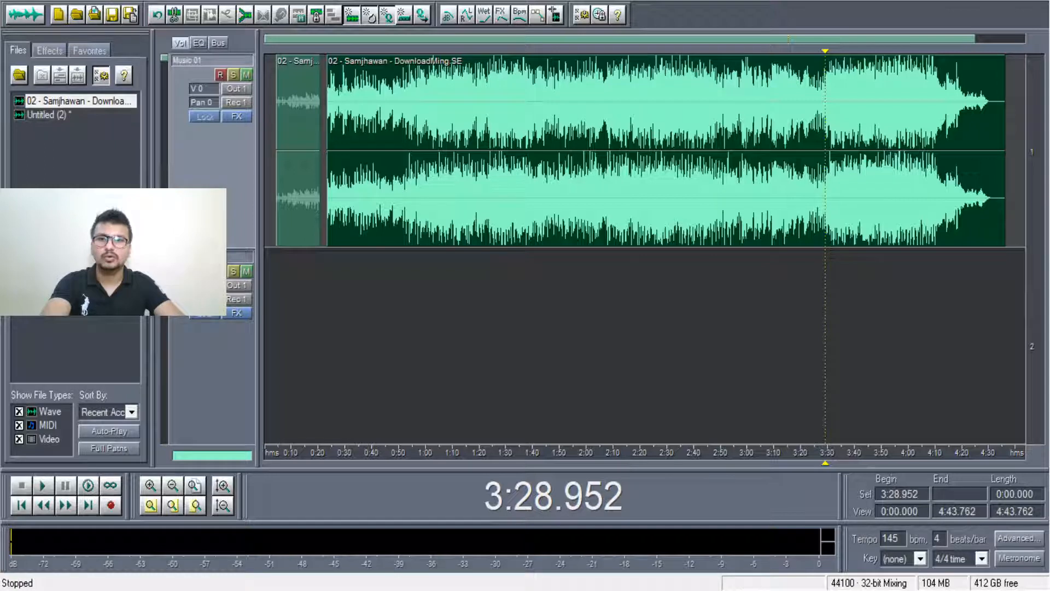
# Step: Move both song clips together and then separately, placing the quiet one at about 0:27 and the louder one at about 2:02
pyautogui.keyDown('ctrl'); pyautogui.click(298, 164); pyautogui.keyUp('ctrl')
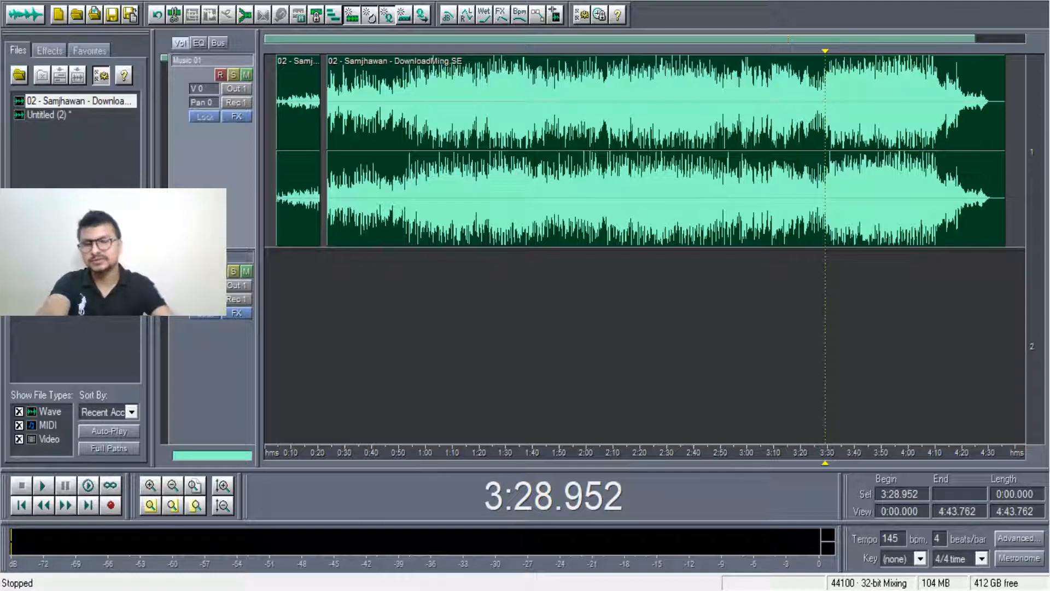
pyautogui.moveTo(895, 188); pyautogui.dragTo(1039, 235)
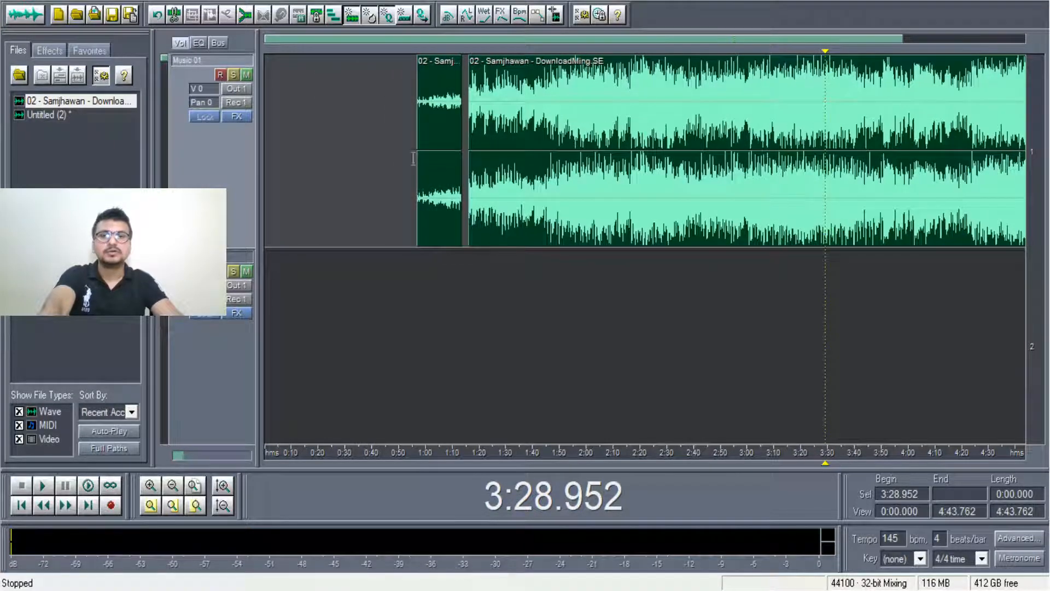
pyautogui.click(434, 199)
pyautogui.moveTo(441, 222); pyautogui.dragTo(328, 199)
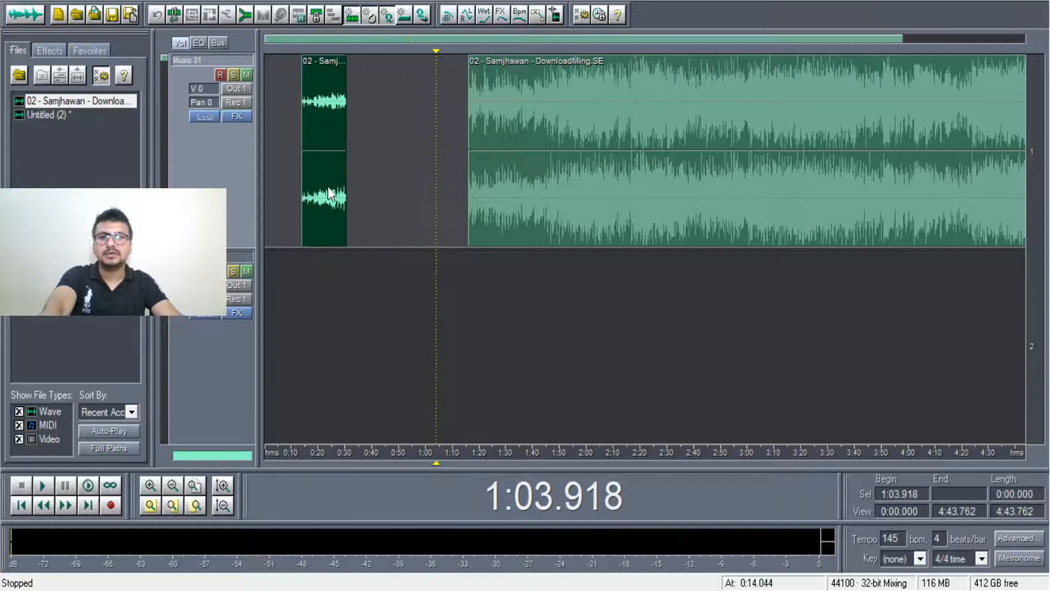
pyautogui.moveTo(516, 189); pyautogui.dragTo(640, 238)
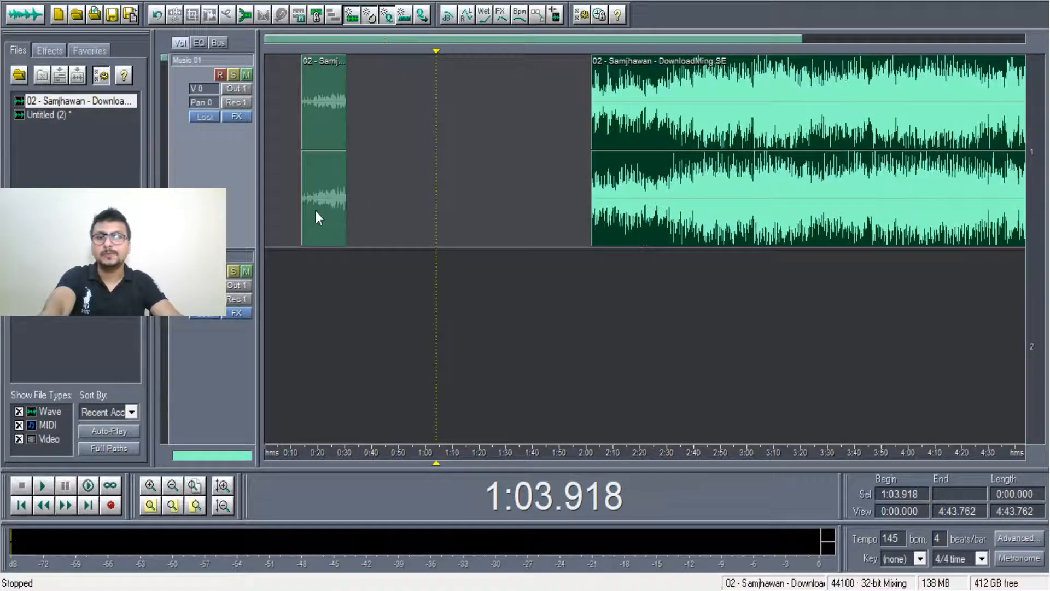
pyautogui.moveTo(323, 206); pyautogui.dragTo(356, 219)
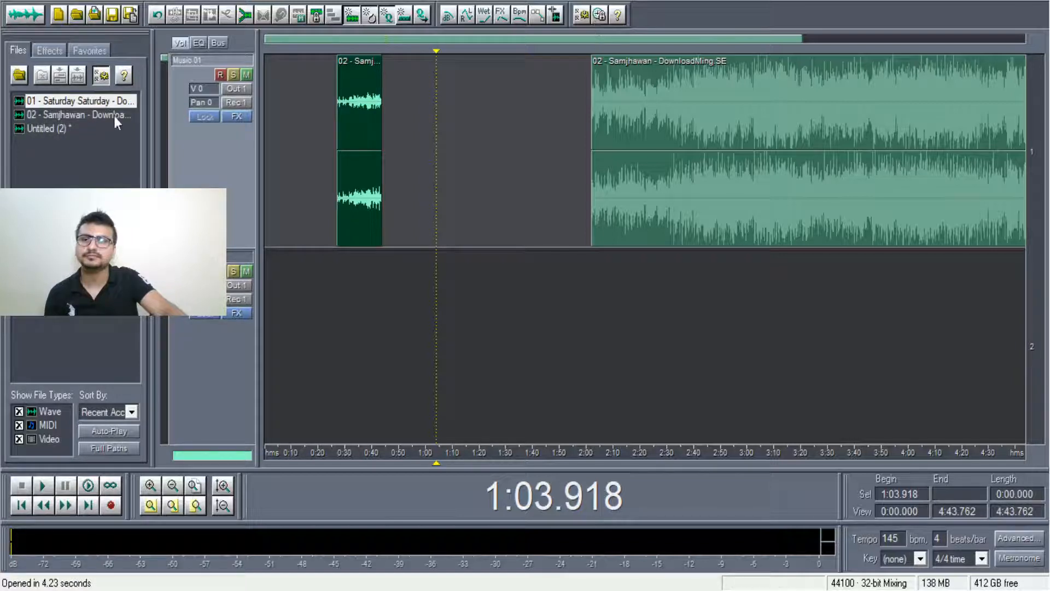
# Step: Place the 01 - Saturday Saturday file on track 2 at 0:50.784 and play briefly from just before it
pyautogui.moveTo(119, 104); pyautogui.dragTo(402, 330)
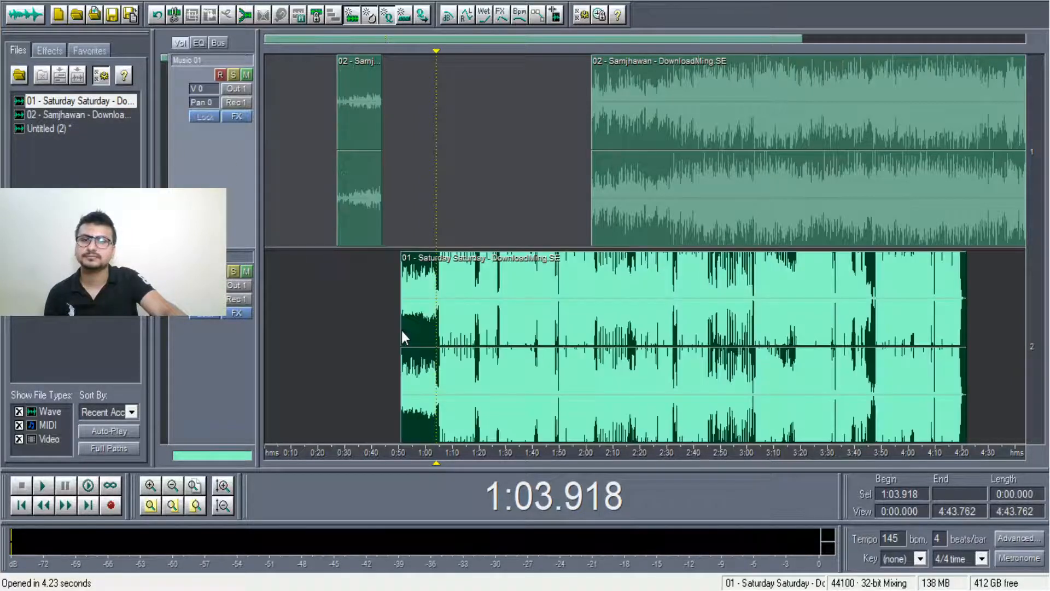
pyautogui.click(397, 292)
pyautogui.press('space')
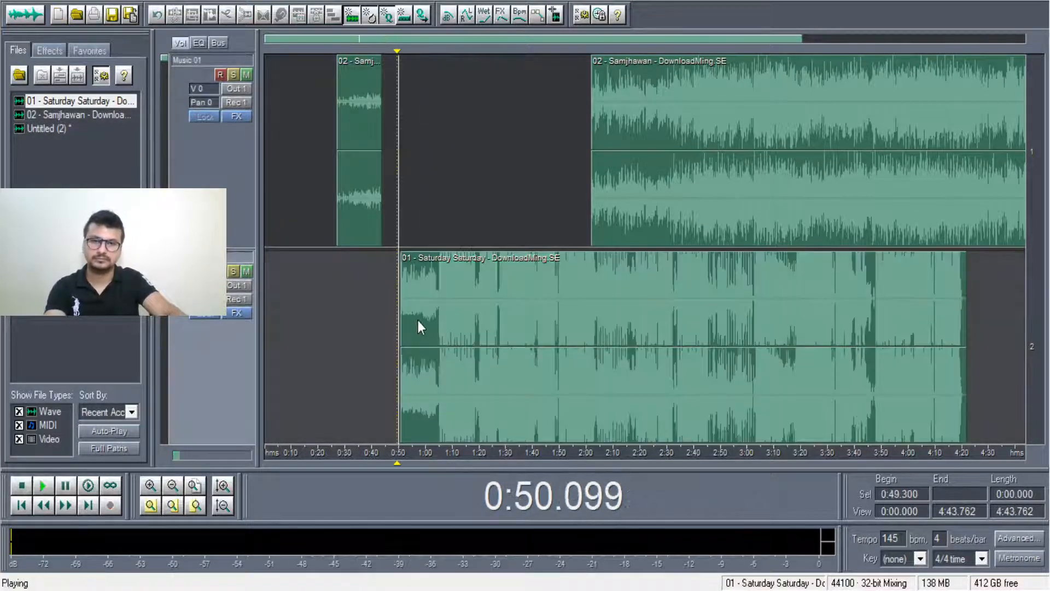
pyautogui.press('space')
# Step: Play short bursts of the track 2 song from several positions, including 1:04.204 and 1:44.046
pyautogui.click(438, 301)
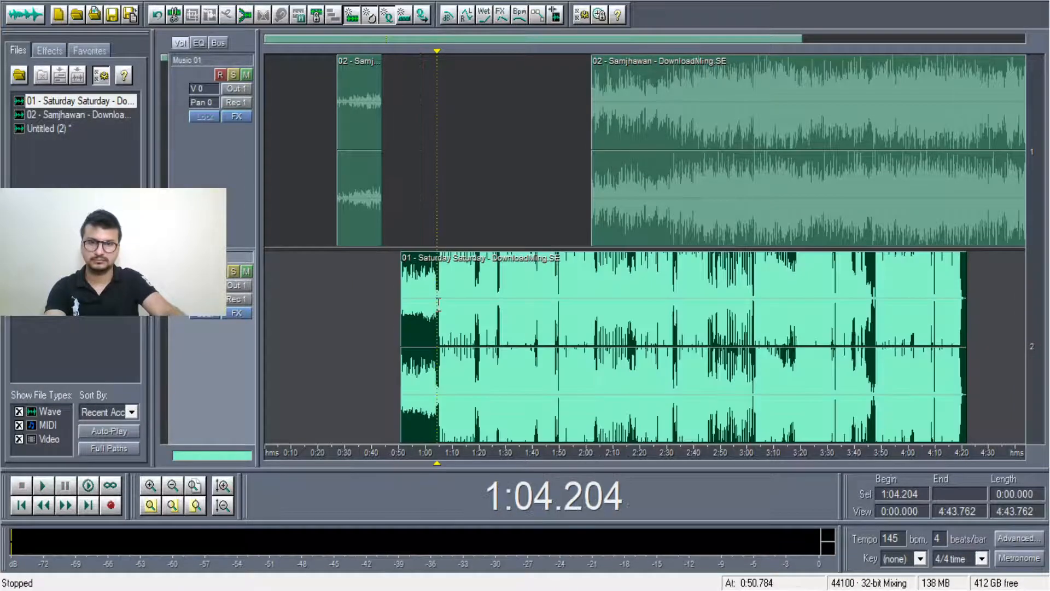
pyautogui.press('space')
pyautogui.press('space')
pyautogui.click(495, 296)
pyautogui.press('space')
pyautogui.press('space')
pyautogui.click(544, 319)
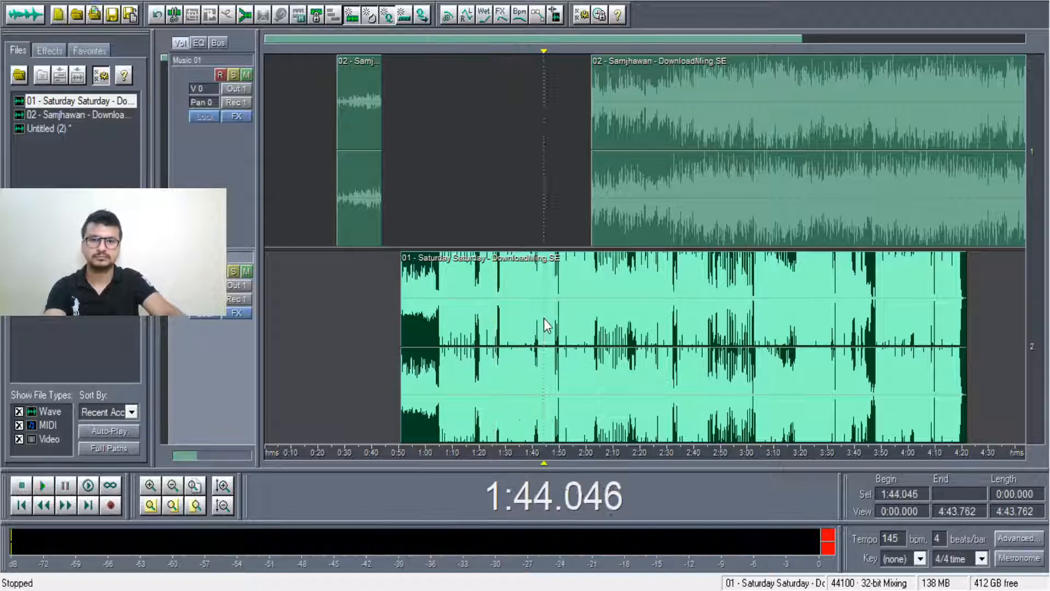
pyautogui.press('space')
# Step: Move the track 2 song clip to start at 0:00.000, stop playback and place the cursor at 1:24.268
pyautogui.moveTo(544, 321); pyautogui.dragTo(454, 343)
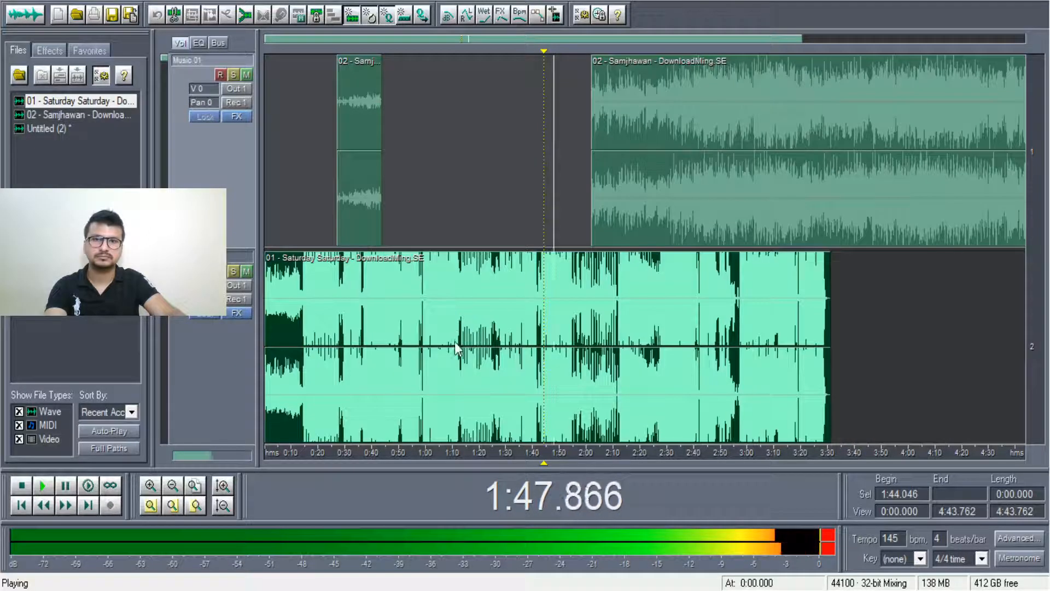
pyautogui.moveTo(590, 326); pyautogui.dragTo(535, 329)
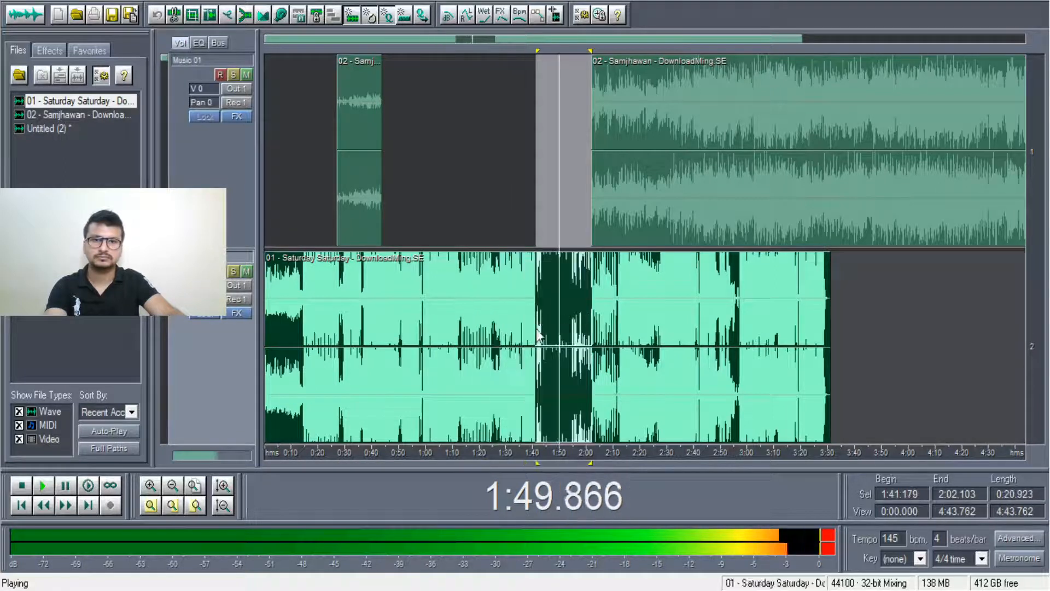
pyautogui.click(491, 320)
pyautogui.press('space')
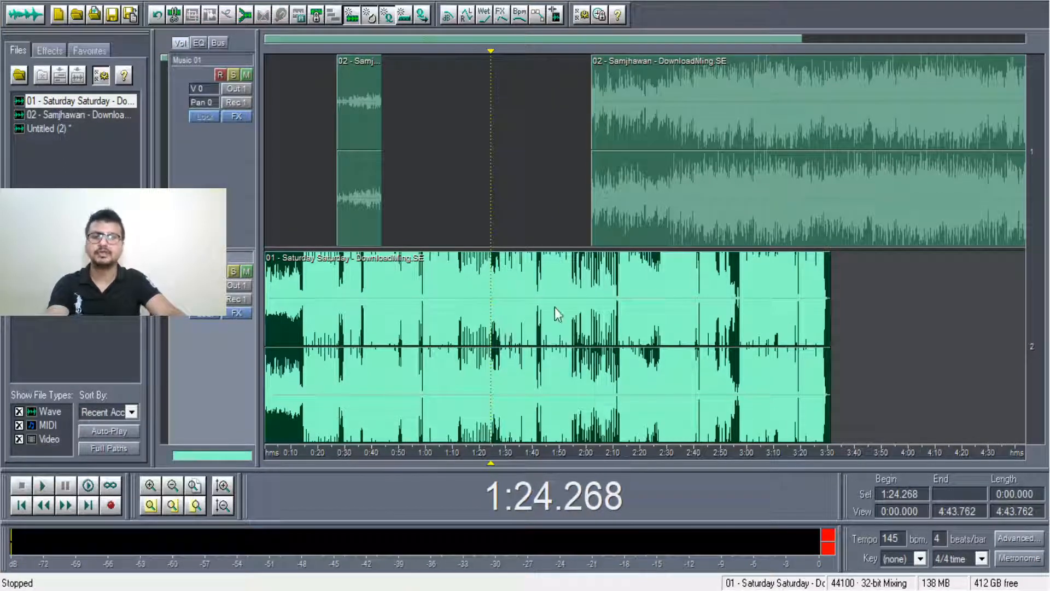
# Step: Open the track 2 song in the waveform edit view and play it briefly from 1:22.835
pyautogui.doubleClick(490, 303)
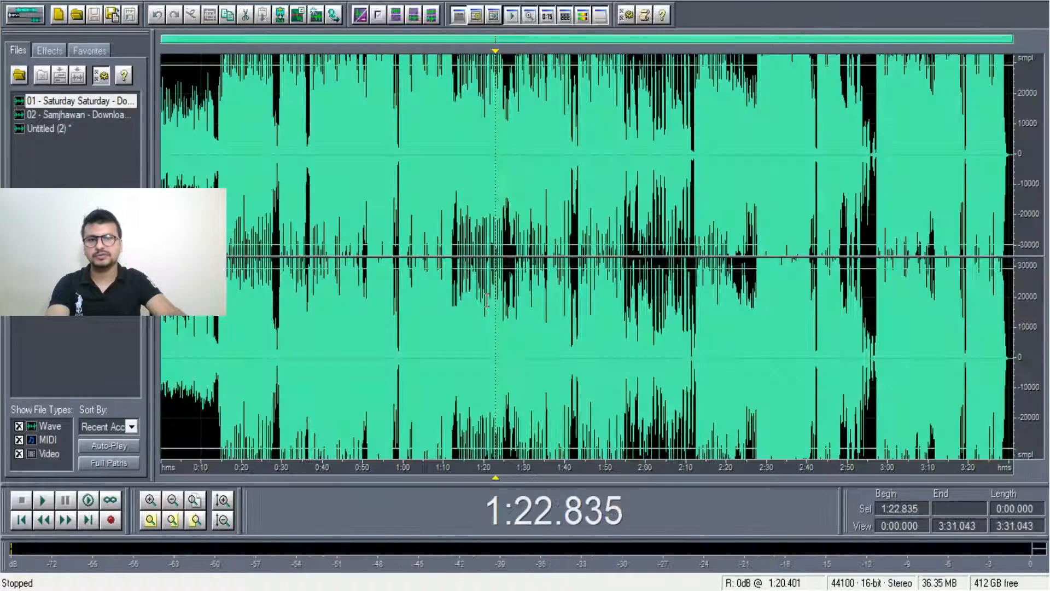
pyautogui.press('space')
pyautogui.press('space')
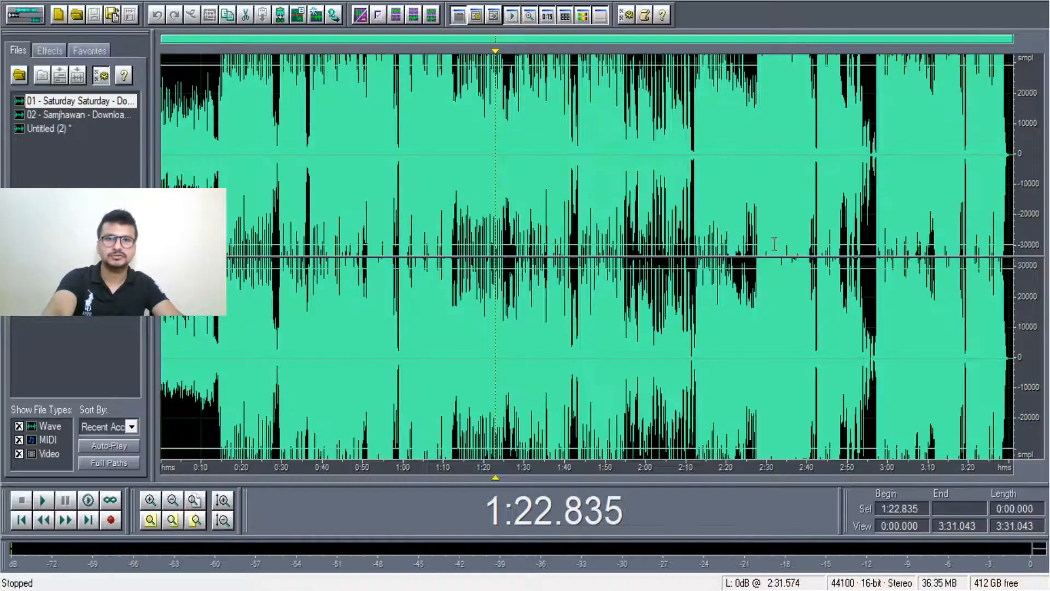
pyautogui.doubleClick(185, 118)
# Step: Return to the multitrack view and move the louder clip on track 1 to start at about 3:59
pyautogui.click(25, 14)
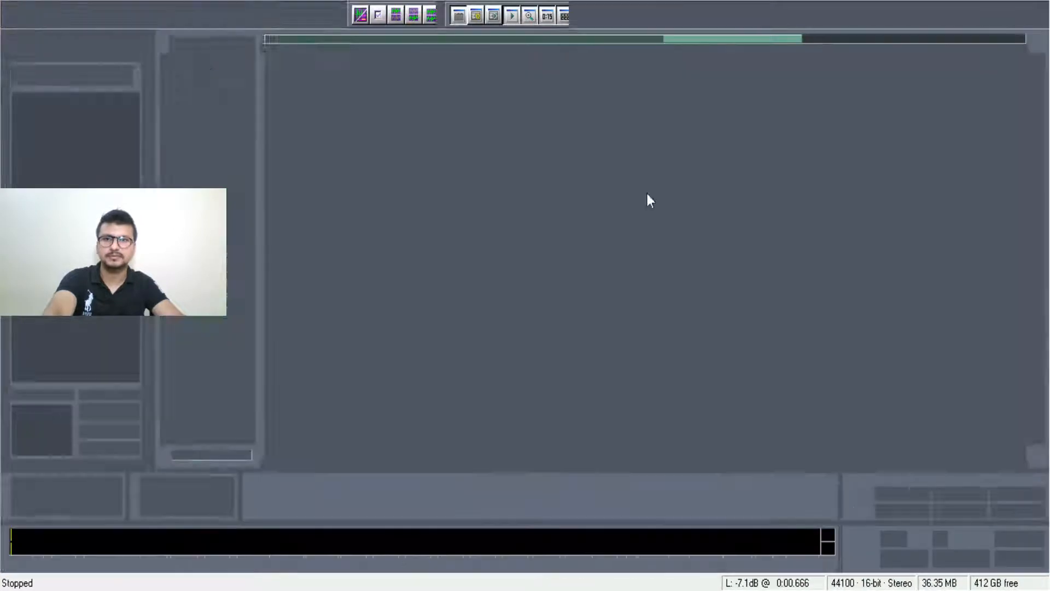
pyautogui.moveTo(920, 352); pyautogui.dragTo(923, 353)
pyautogui.moveTo(682, 191); pyautogui.dragTo(924, 251)
# Step: Play the track 2 song in the gap between the track 1 clips, from 1:28.854 and from 1:42.326
pyautogui.click(513, 352)
pyautogui.click(503, 229)
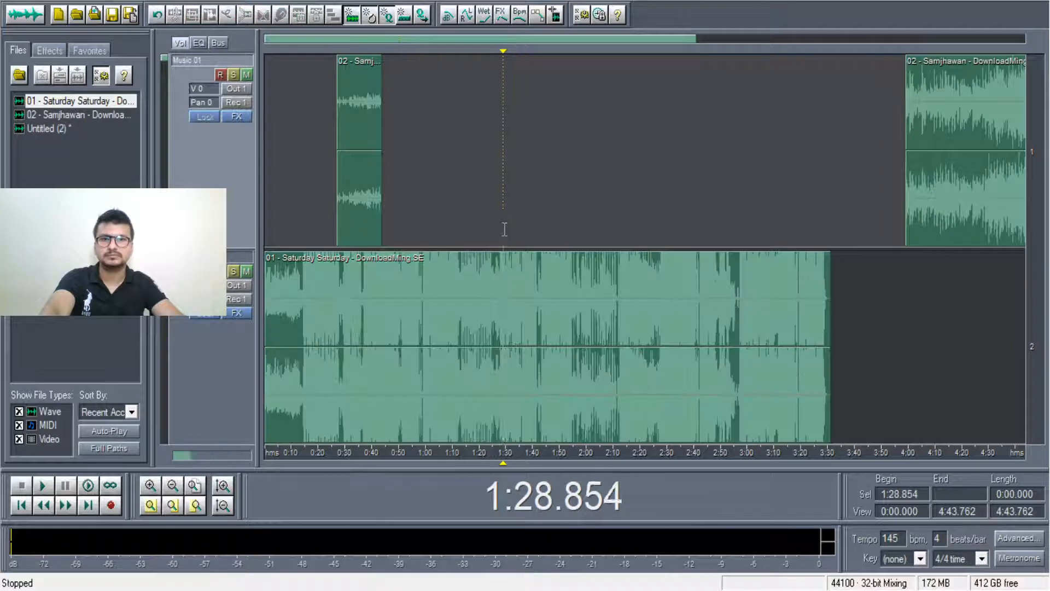
pyautogui.press('space')
pyautogui.press('space')
pyautogui.click(534, 320)
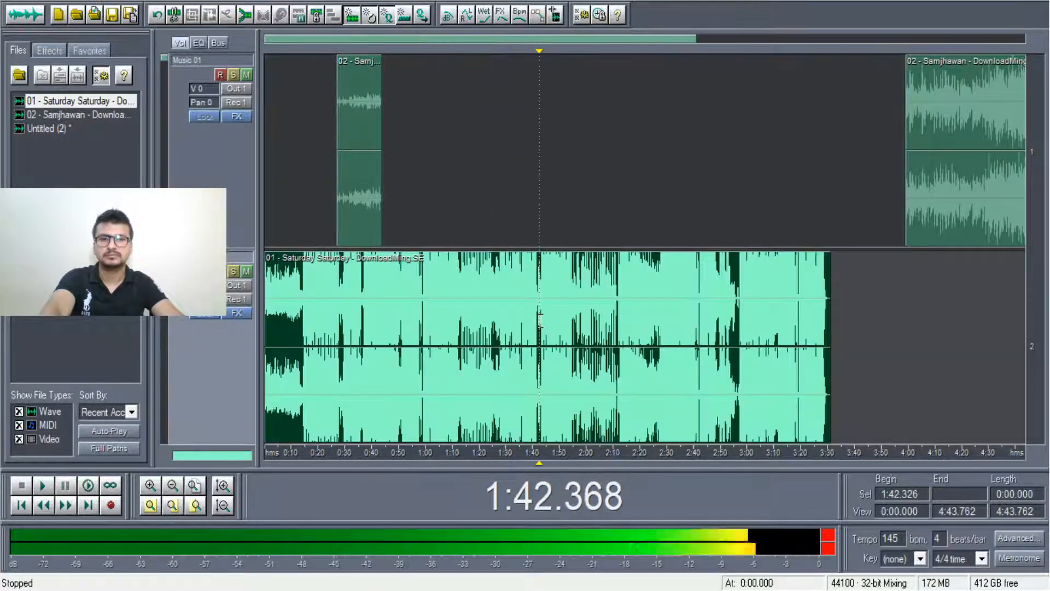
pyautogui.press('space')
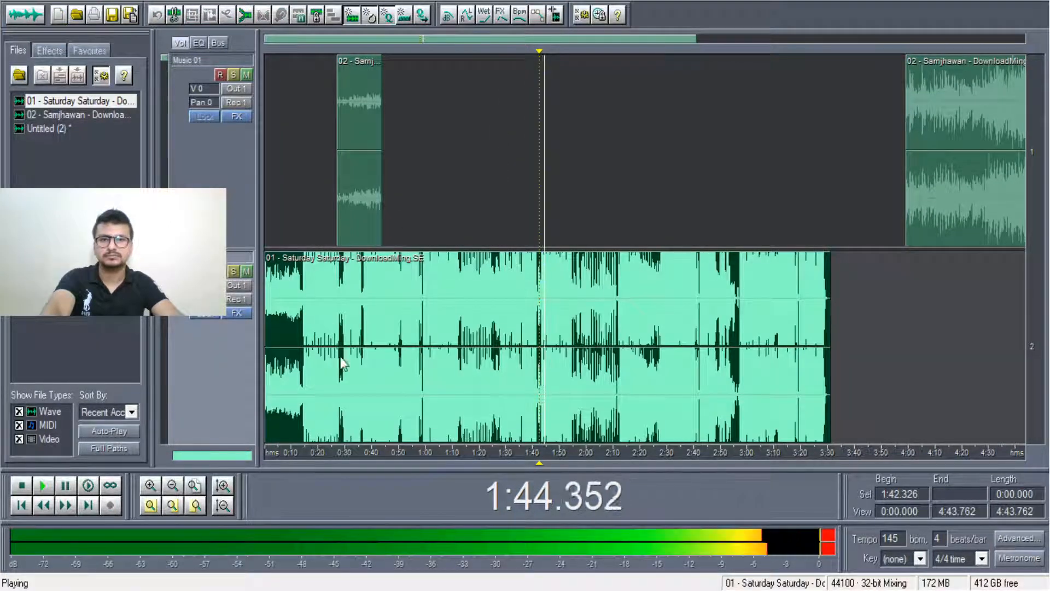
# Step: Play the track 2 song from 2:22.454 and from 2:42.422
pyautogui.click(150, 486)
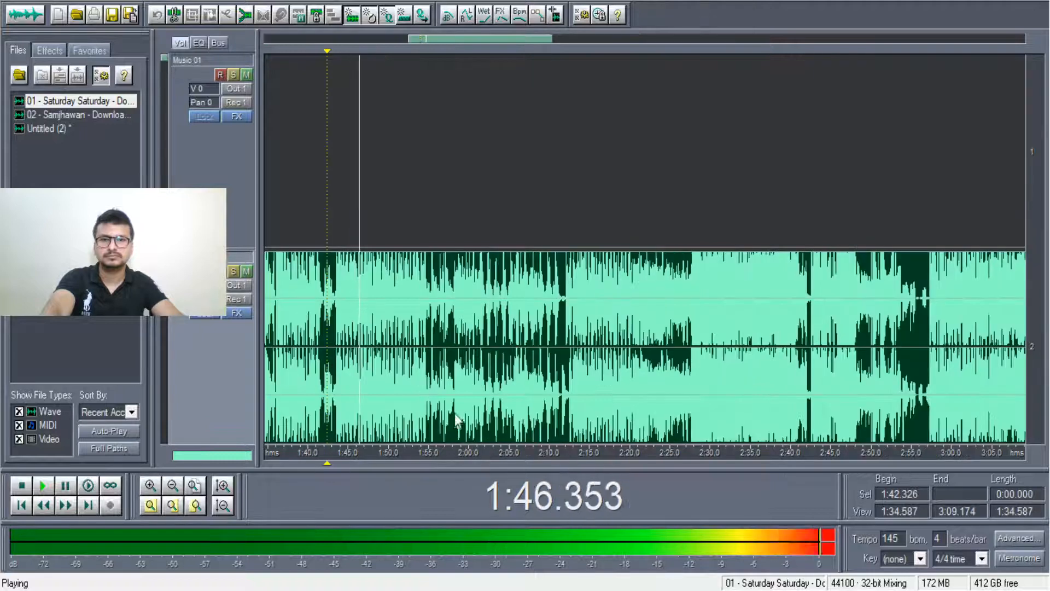
pyautogui.press('space')
pyautogui.click(629, 77)
pyautogui.click(649, 280)
pyautogui.press('space')
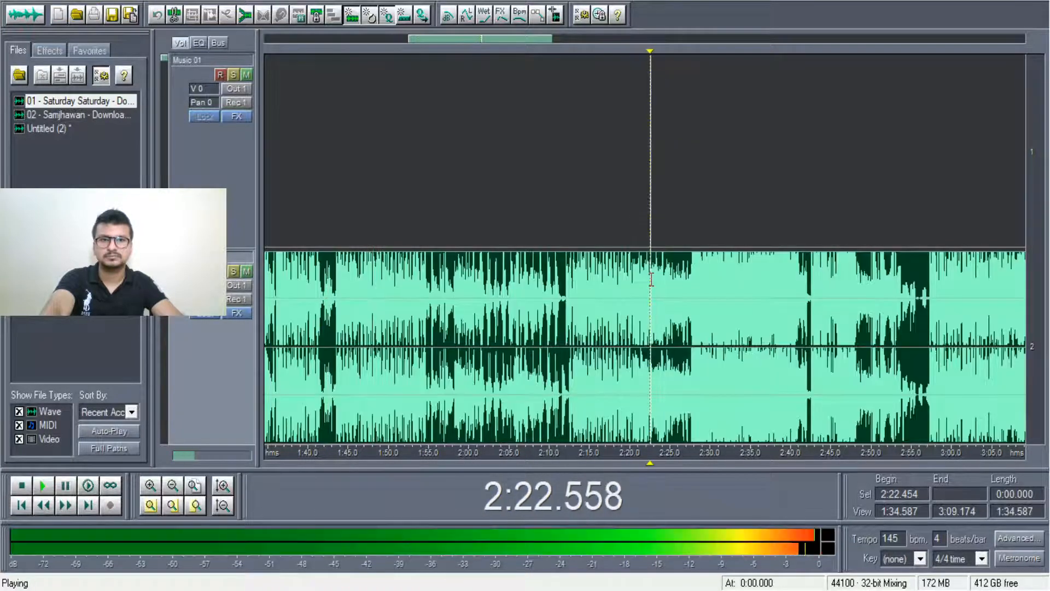
pyautogui.click(810, 331)
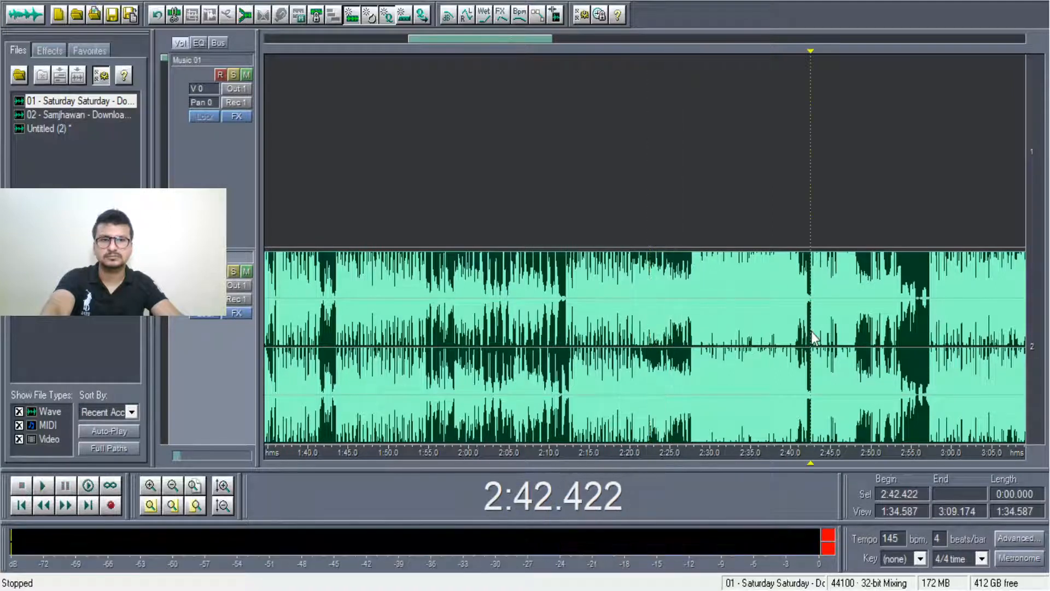
pyautogui.press('space')
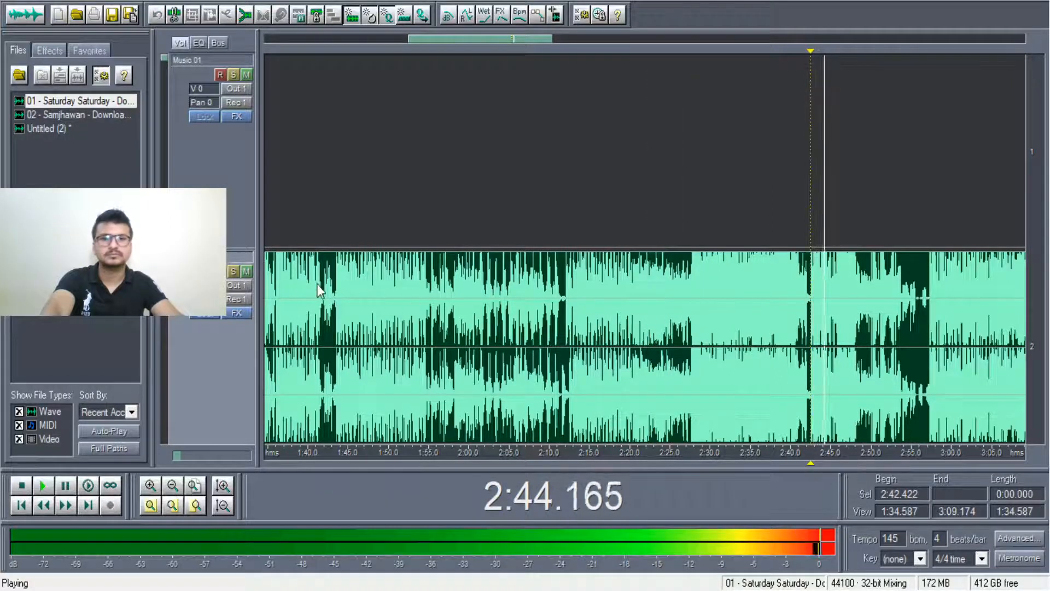
# Step: Open the track 2 song in the waveform edit view, play it from 1:39.364 and return to the multitrack view
pyautogui.doubleClick(302, 298)
pyautogui.press('space')
pyautogui.press('space')
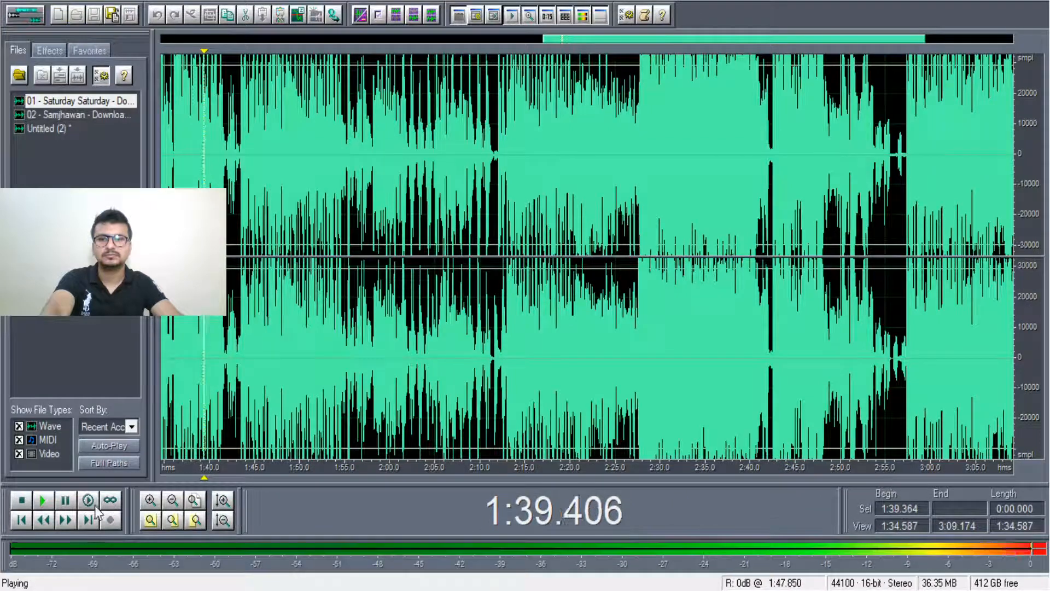
pyautogui.press('F12')
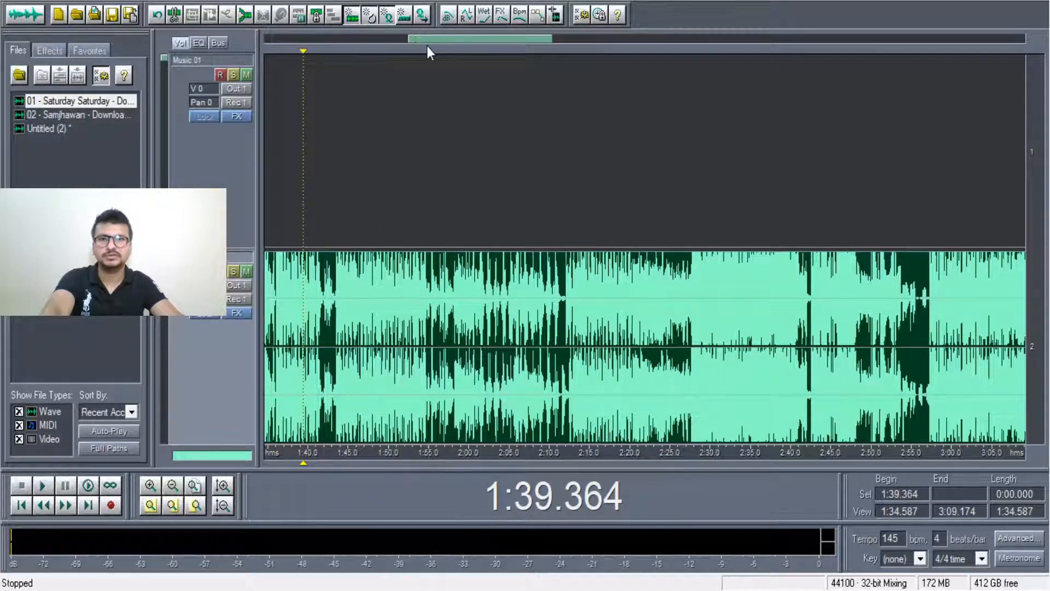
# Step: Play the track 2 song from 0:56.848 in the multitrack view and from 1:26.275 in the waveform edit view
pyautogui.moveTo(420, 47); pyautogui.dragTo(277, 39)
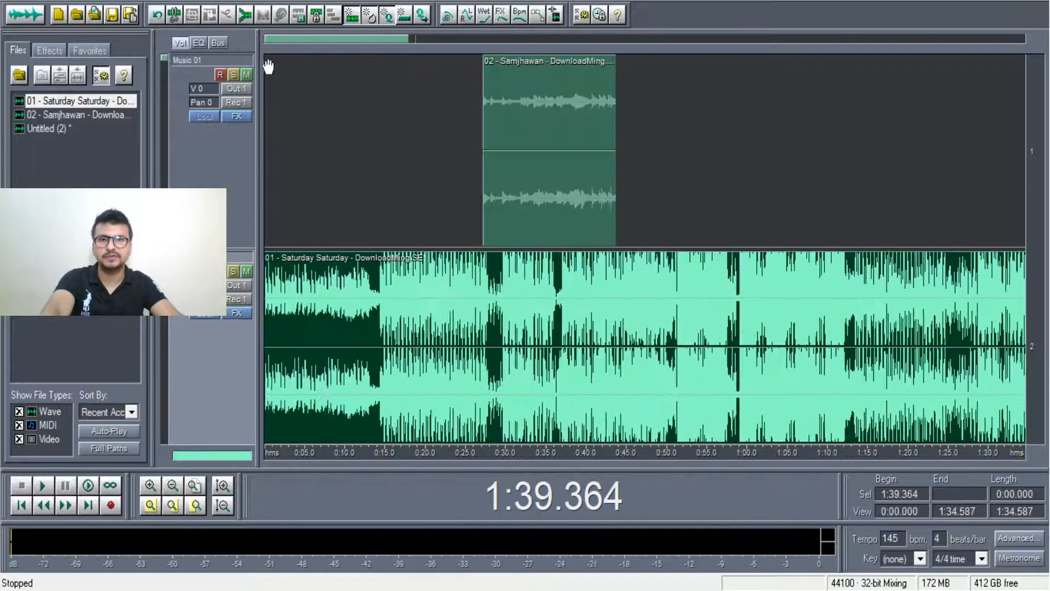
pyautogui.click(723, 315)
pyautogui.press('space')
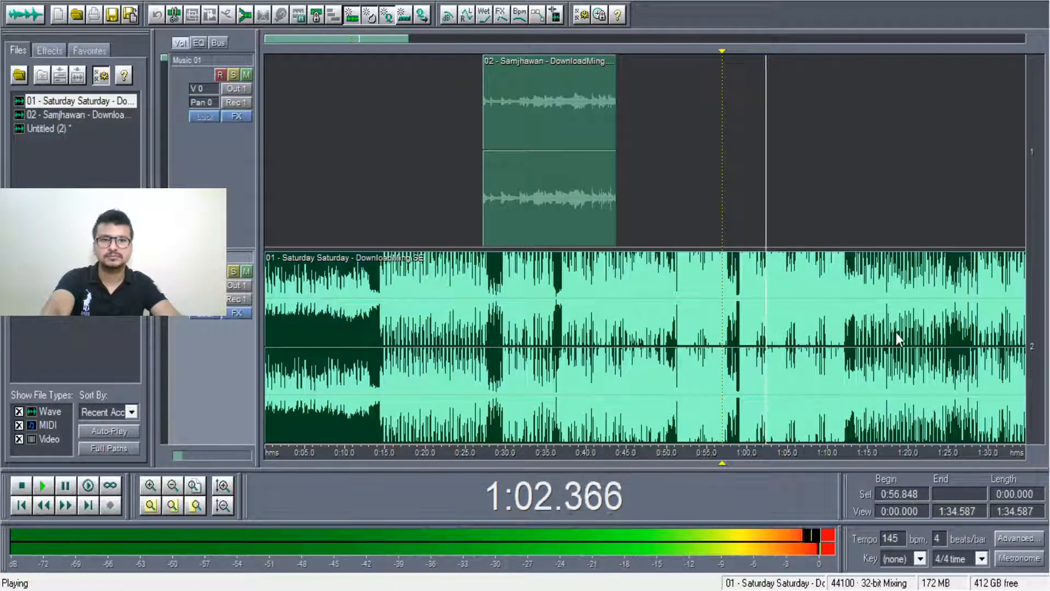
pyautogui.moveTo(906, 390); pyautogui.dragTo(754, 377)
pyautogui.doubleClick(756, 376)
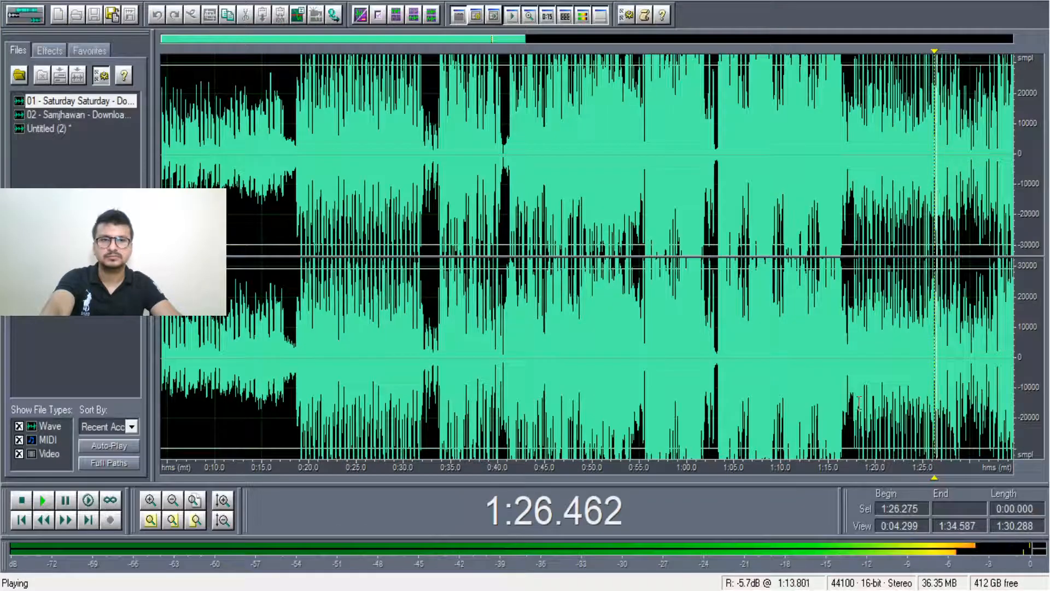
pyautogui.press('space')
pyautogui.click(33, 20)
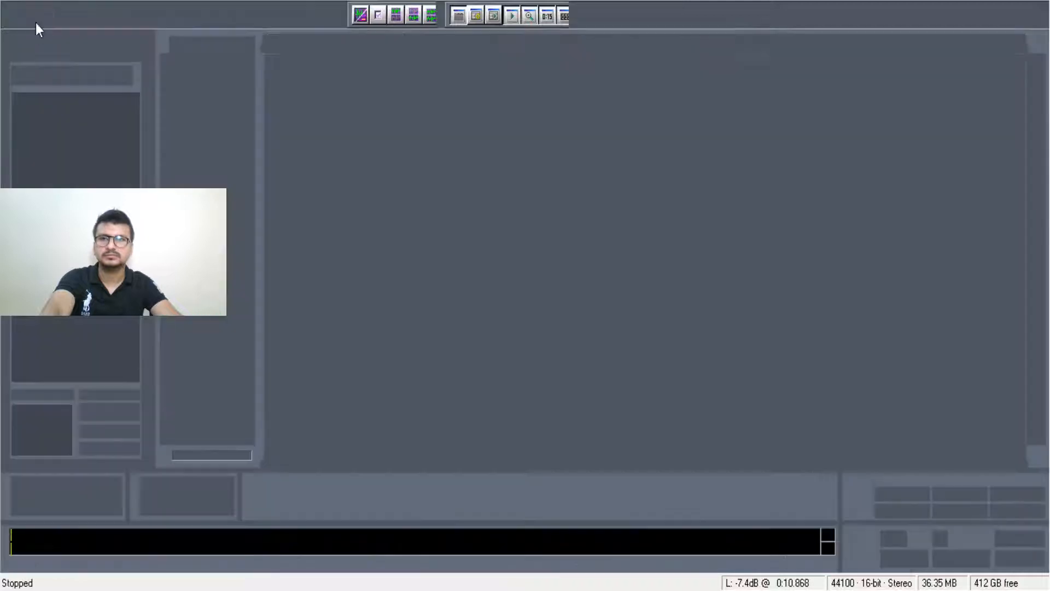
# Step: Back in the multitrack view, play the track 2 song from 1:24.364, from about 1:19 and from 1:13.950
pyautogui.moveTo(394, 43); pyautogui.dragTo(489, 59)
pyautogui.click(442, 341)
pyautogui.press('space')
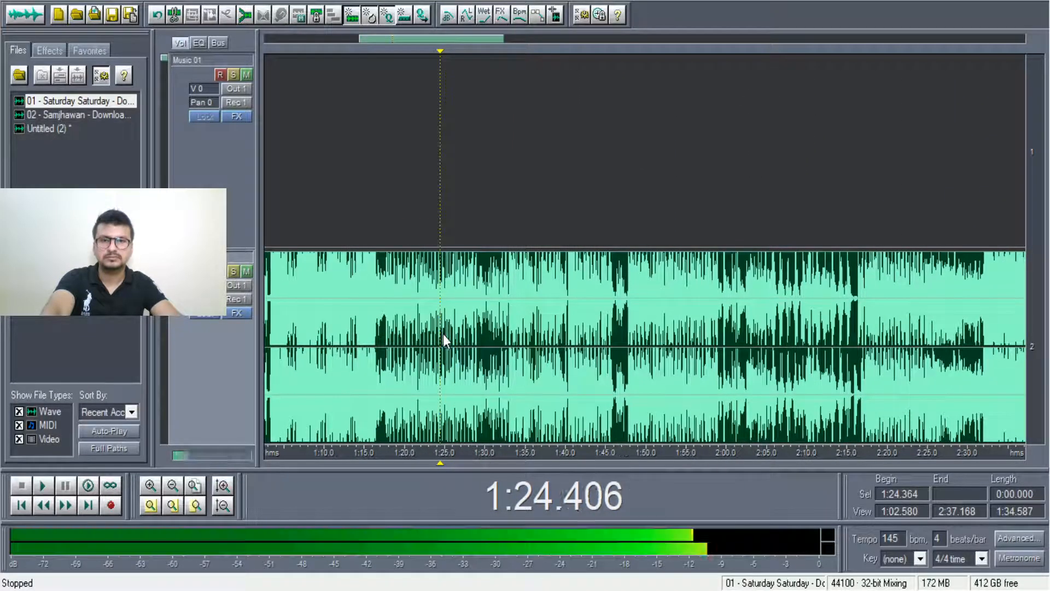
pyautogui.click(396, 316)
pyautogui.press('space')
pyautogui.press('space')
pyautogui.click(357, 327)
pyautogui.press('space')
pyautogui.press('space')
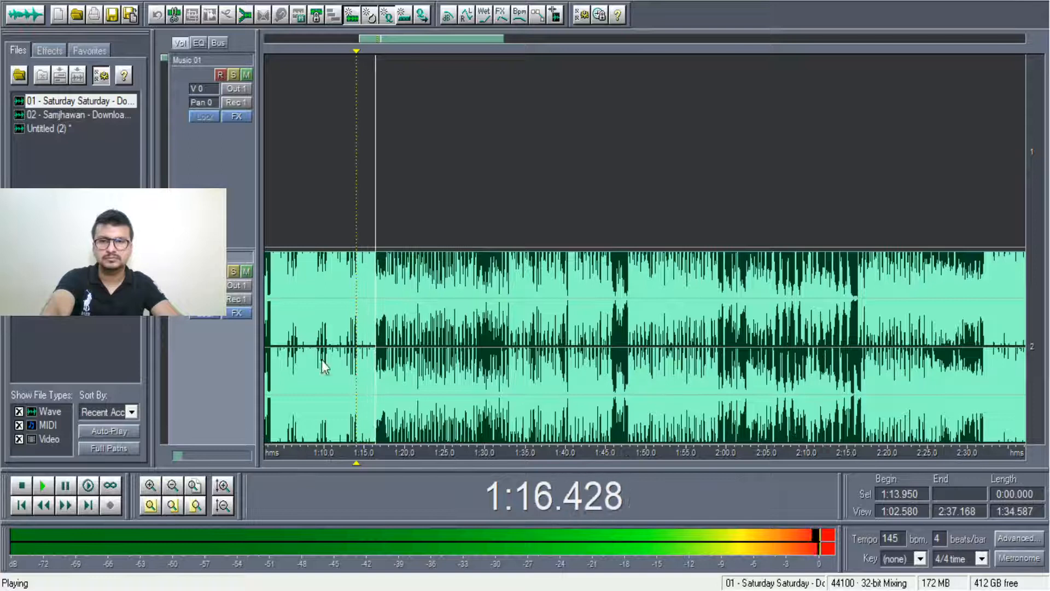
pyautogui.press('space')
# Step: Place the cursor at 1:16.625, where the track 2 song gets quieter, and play that passage in close-up
pyautogui.moveTo(358, 51)
pyautogui.mouseDown()
pyautogui.moveTo(394, 71)
pyautogui.moveTo(380, 70)
pyautogui.mouseUp()
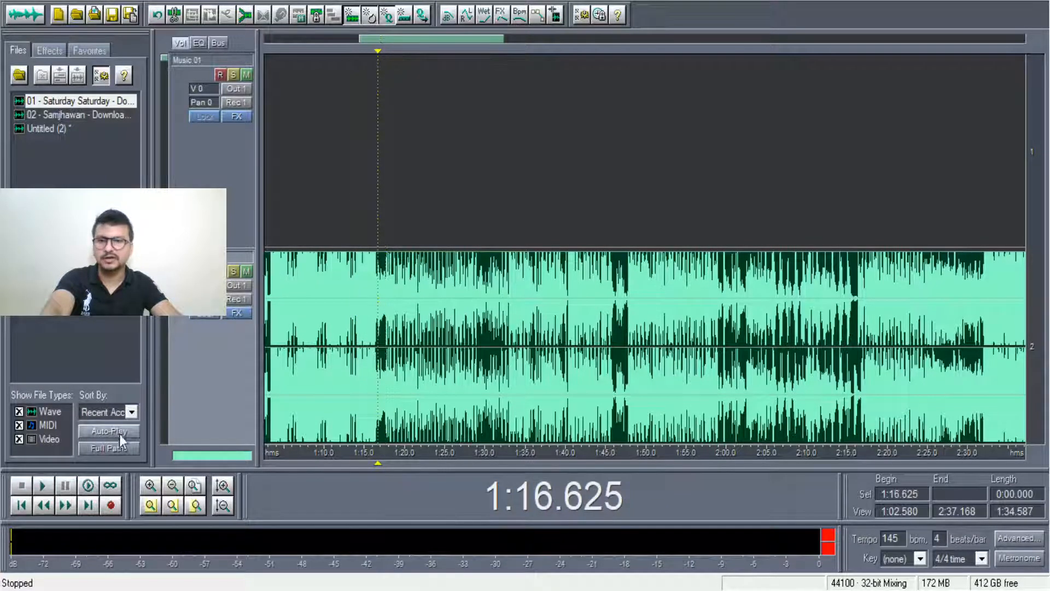
pyautogui.click(150, 485)
pyautogui.click(151, 485)
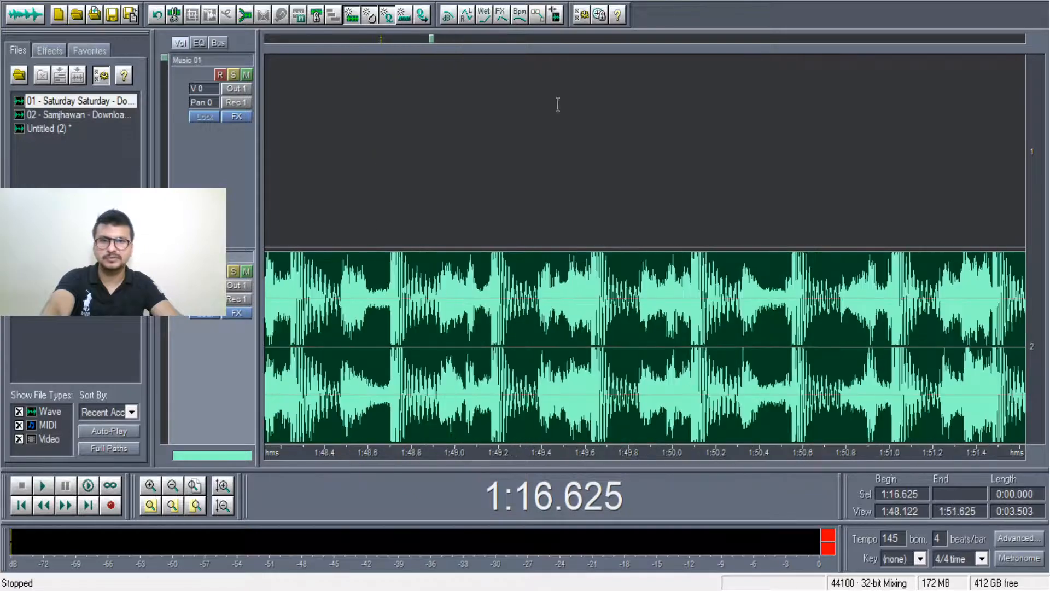
pyautogui.moveTo(432, 42); pyautogui.dragTo(380, 80)
pyautogui.press('space')
pyautogui.press('space')
pyautogui.press('space')
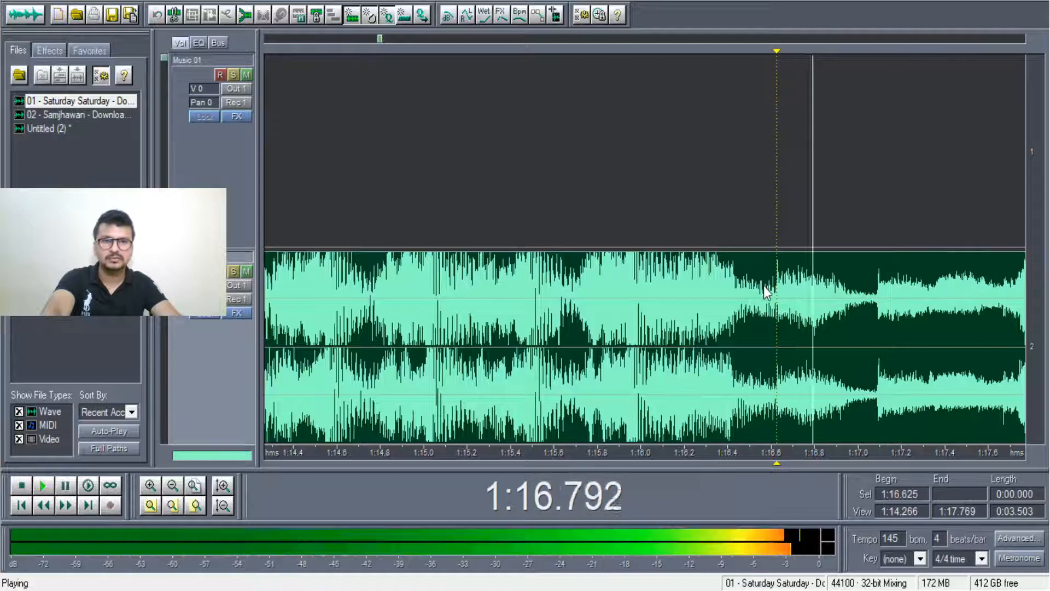
pyautogui.press('space')
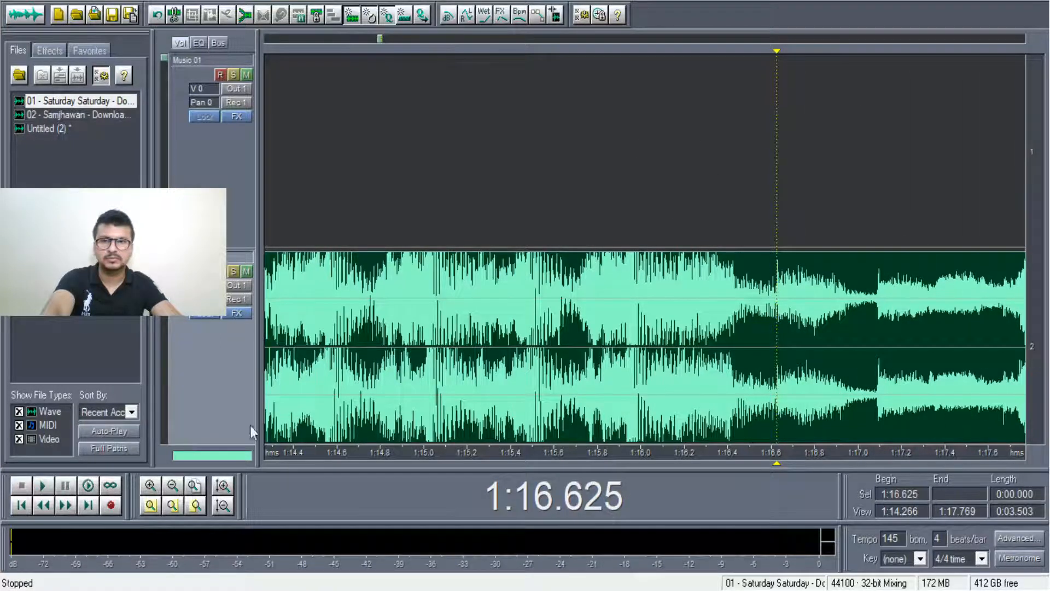
pyautogui.click(171, 489)
pyautogui.press('space')
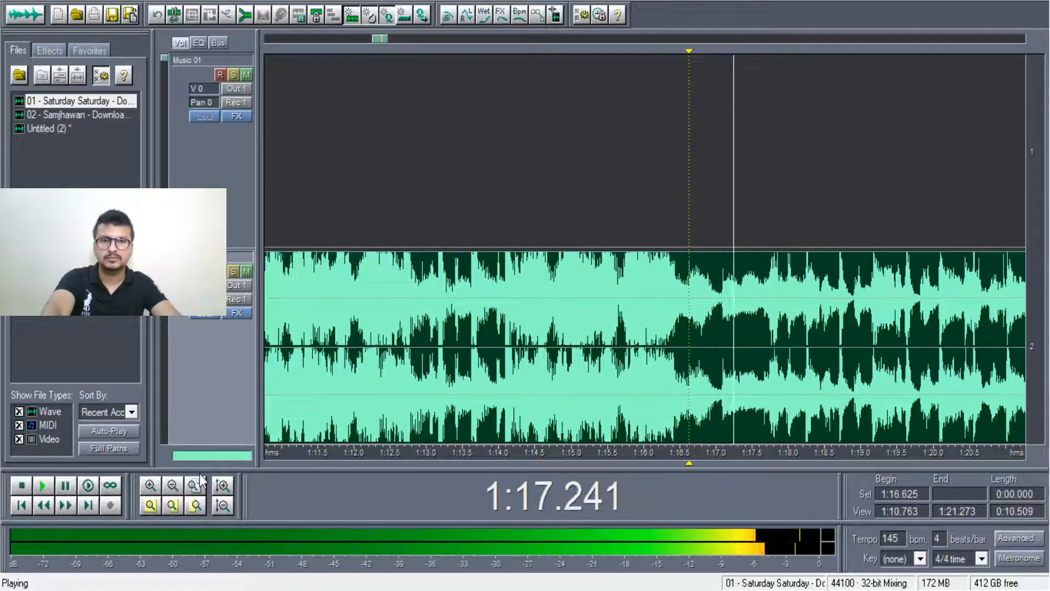
pyautogui.press('space')
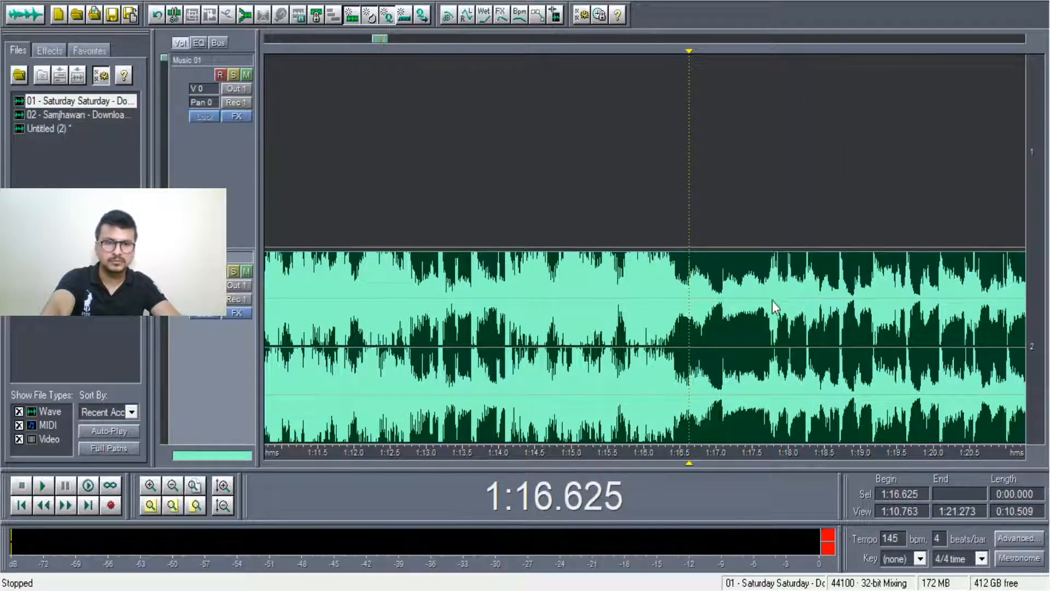
# Step: Play the track 2 song from 1:17.663 and set the cursor at 1:17.642, just before the beat starts
pyautogui.click(765, 300)
pyautogui.press('space')
pyautogui.press('space')
pyautogui.press('space')
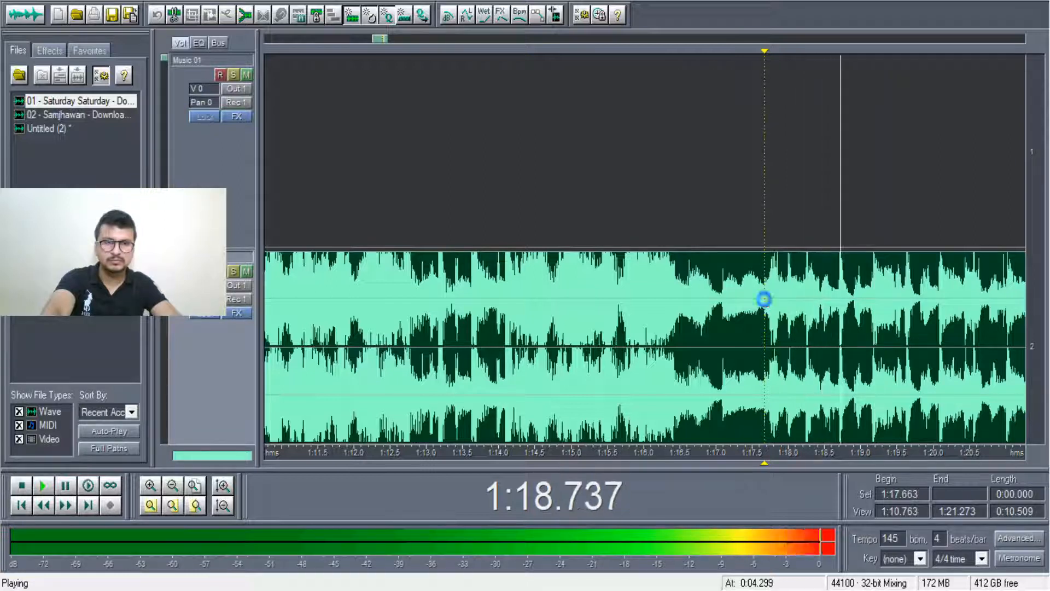
pyautogui.press('space')
pyautogui.click(761, 300)
pyautogui.press('space')
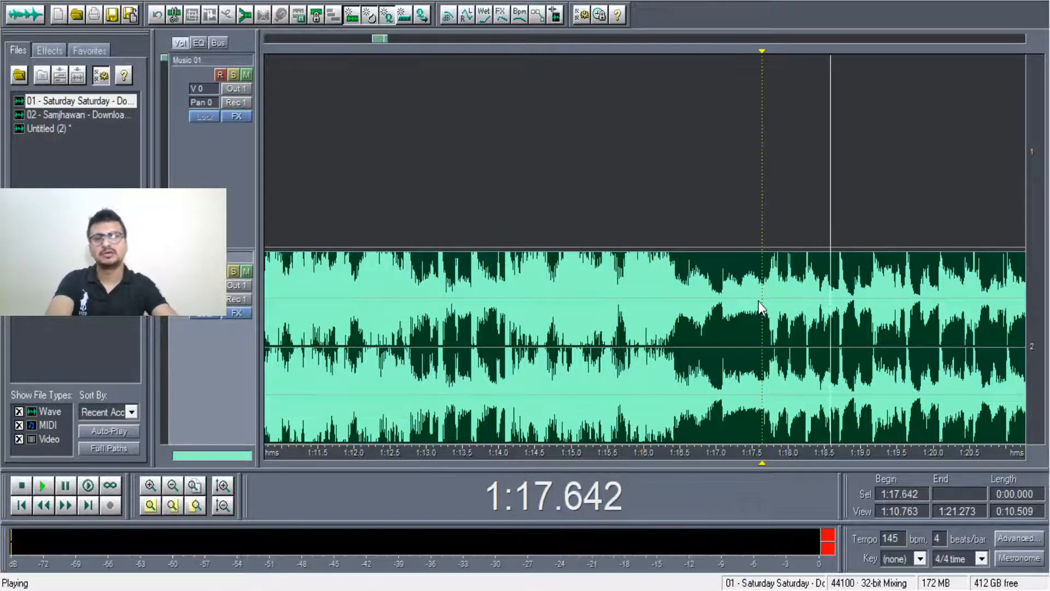
pyautogui.press('space')
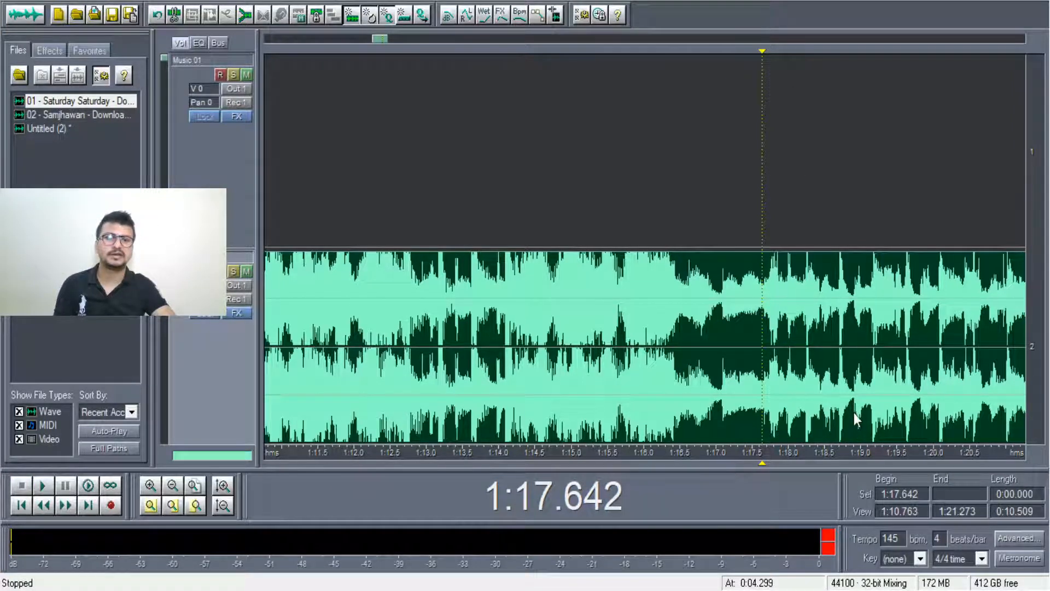
# Step: Split the track 2 song at 1:17.642 and delete the part before the split
pyautogui.hotkey('ctrl', 'k')
pyautogui.click(589, 346)
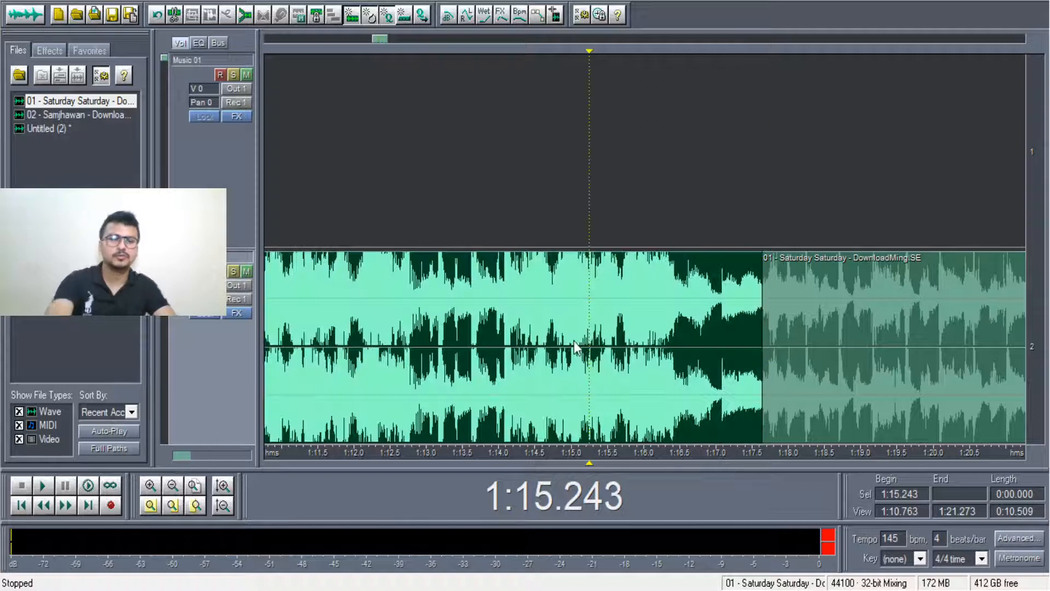
pyautogui.press('Delete')
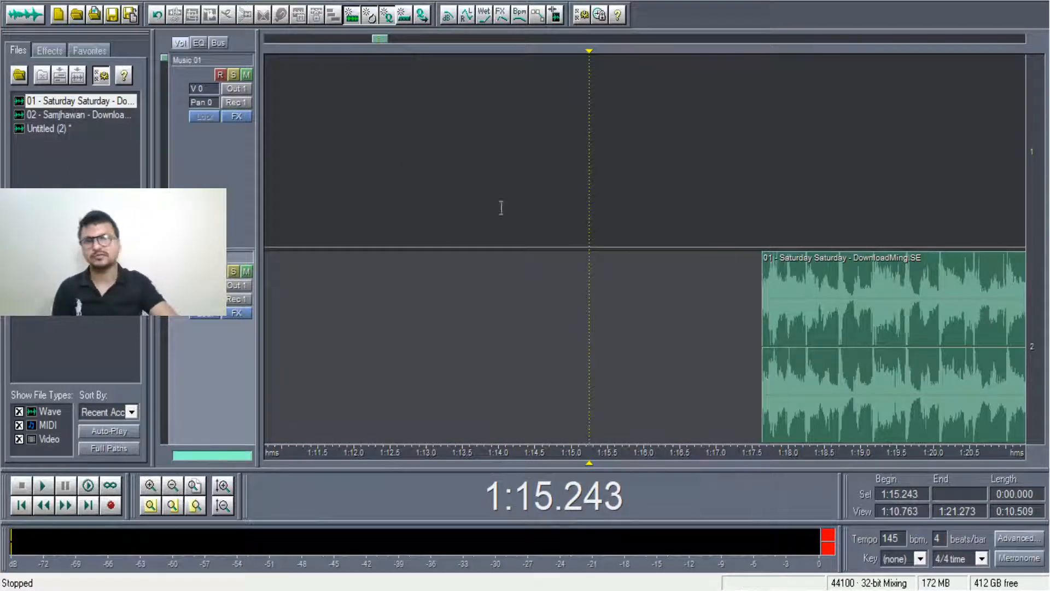
# Step: Move the remaining track 2 song clip onto track 1 directly after the quiet clip and play the transition from 0:31.694
pyautogui.click(173, 486)
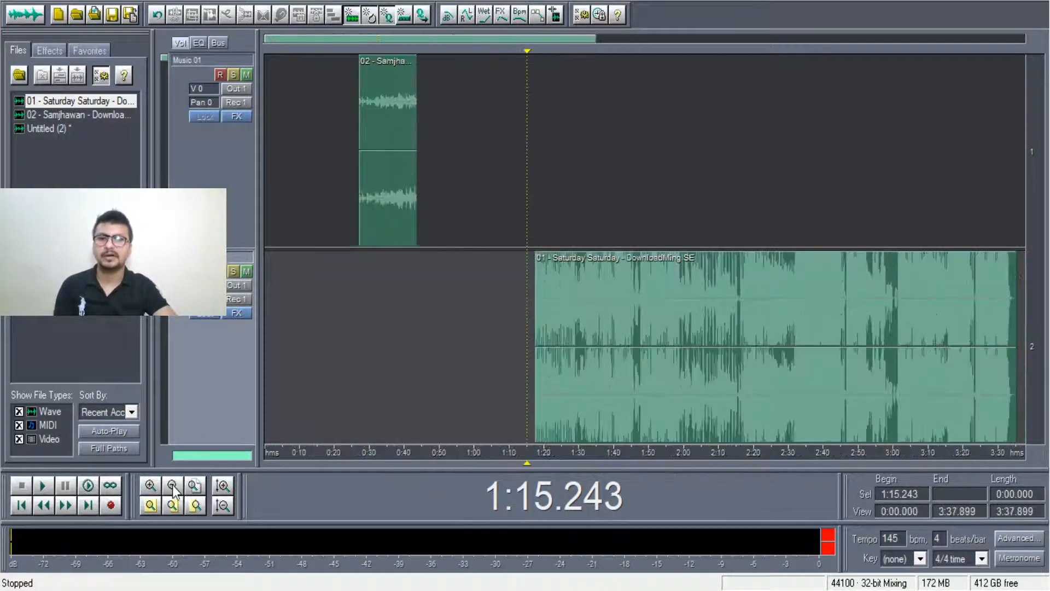
pyautogui.moveTo(594, 304); pyautogui.dragTo(479, 129)
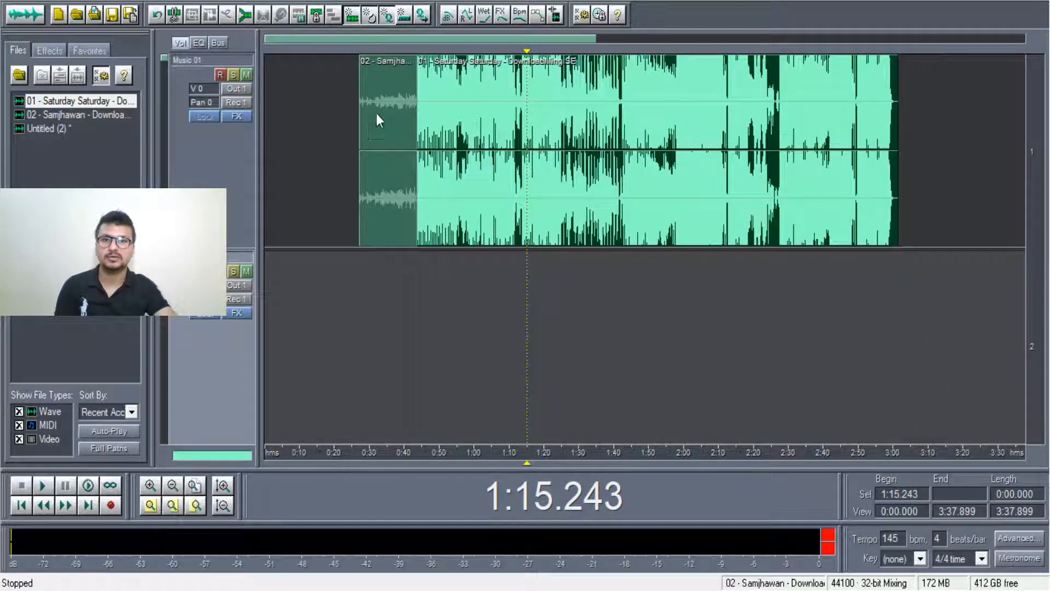
pyautogui.click(375, 69)
pyautogui.press('space')
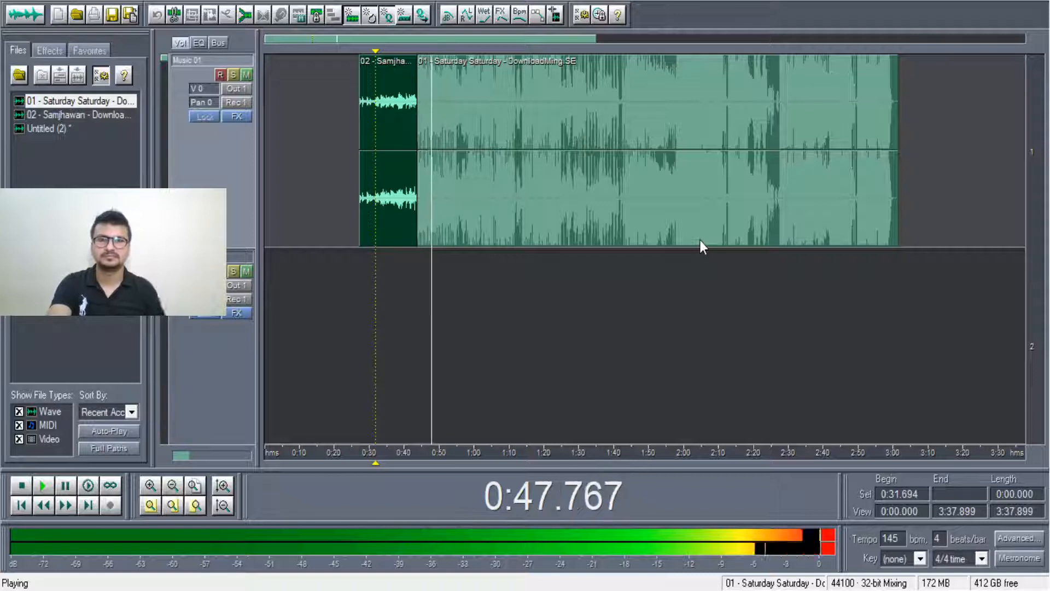
pyautogui.press('space')
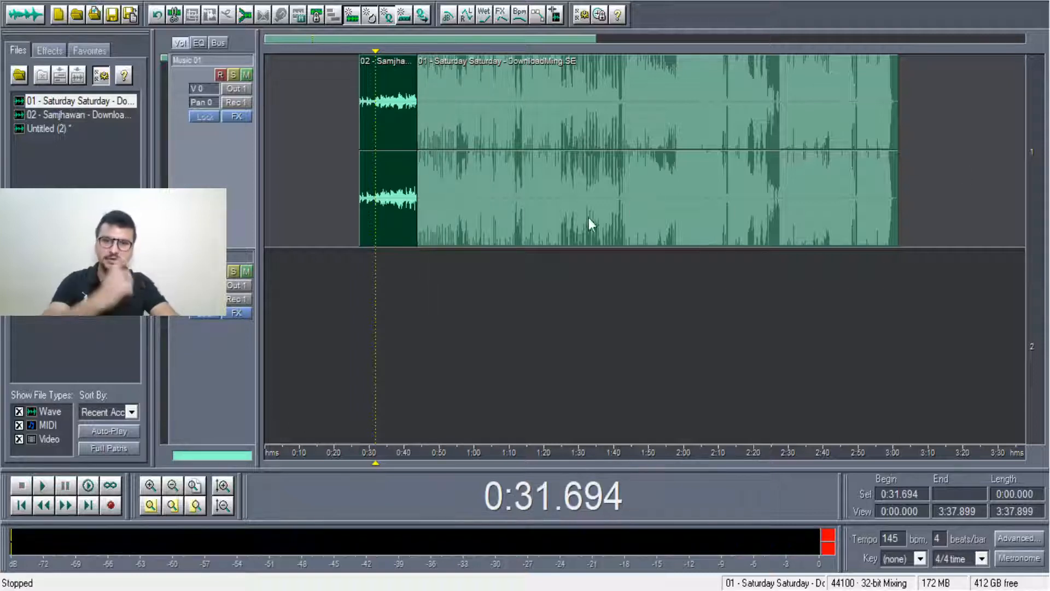
# Step: Put the quiet 02 - Samjhawan clip on track 2 at about 0:24 and the 01 - Saturday Saturday clip on track 1 at about 0:38
pyautogui.click(497, 207)
pyautogui.moveTo(491, 189); pyautogui.dragTo(493, 319)
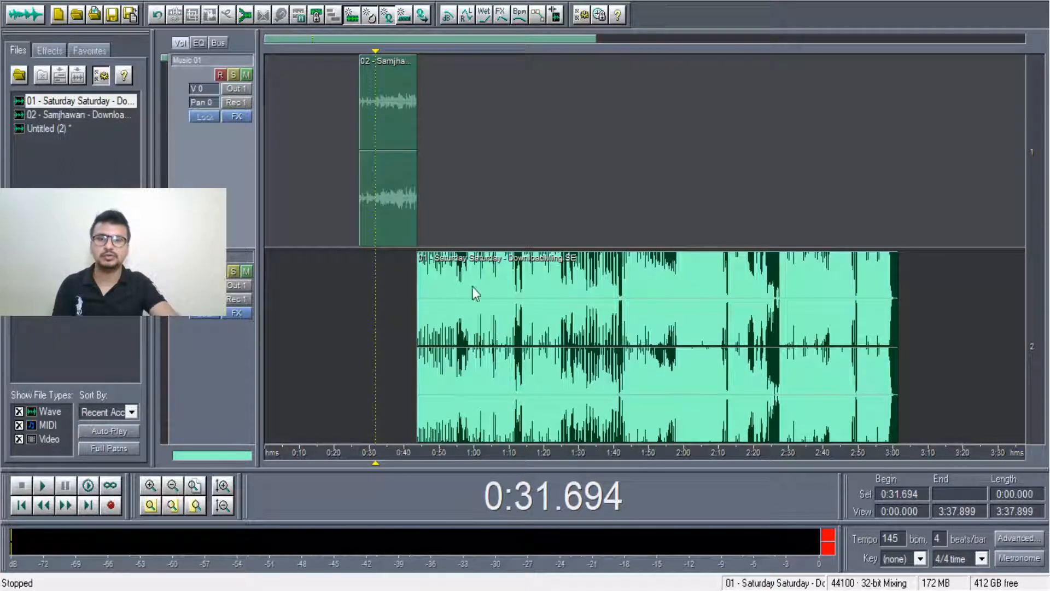
pyautogui.moveTo(394, 205); pyautogui.dragTo(421, 116)
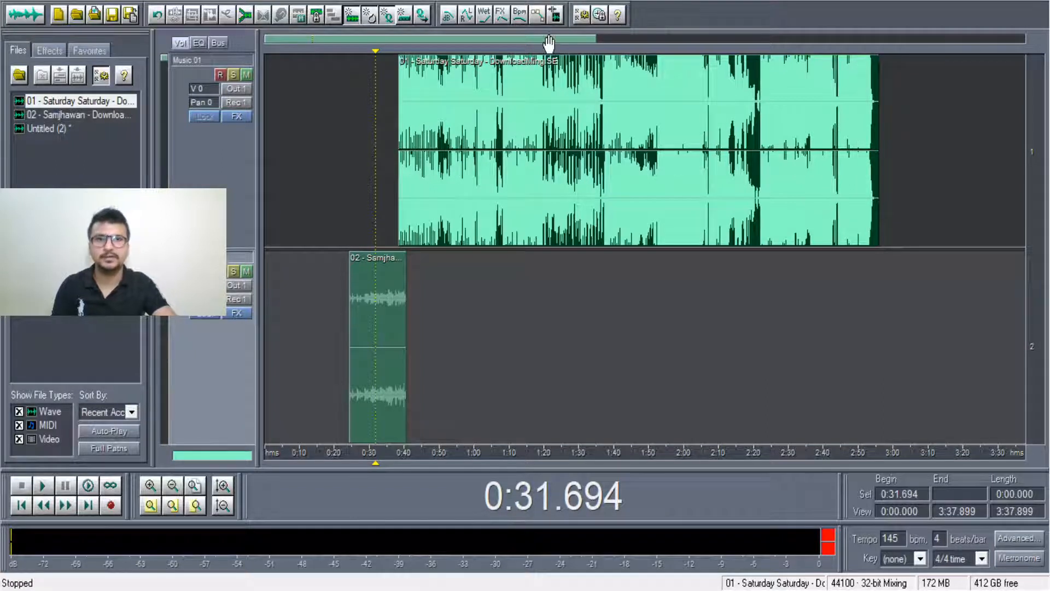
# Step: Enable clip envelope editing and shape a fade-in on the track 1 clip, rising from 0% volume at its start over about 17 seconds
pyautogui.click(539, 15)
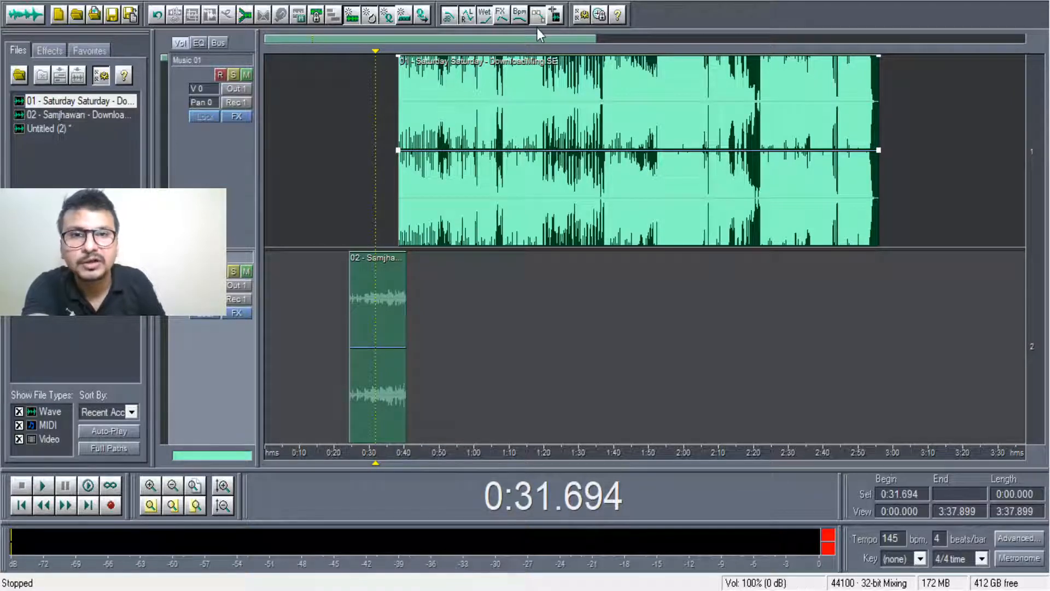
pyautogui.doubleClick(462, 65)
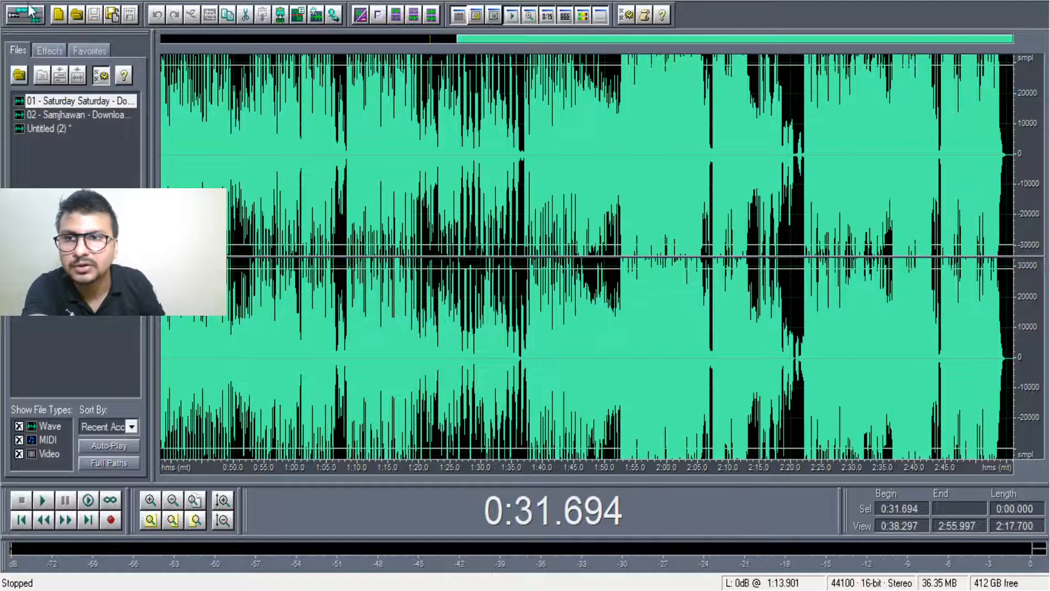
pyautogui.click(31, 11)
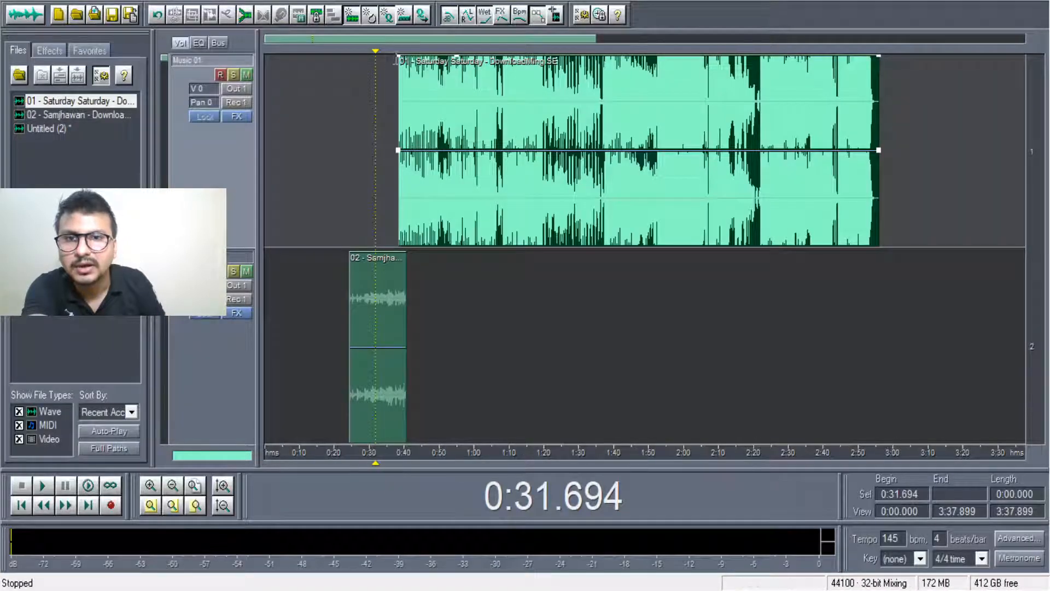
pyautogui.moveTo(397, 61); pyautogui.dragTo(392, 263)
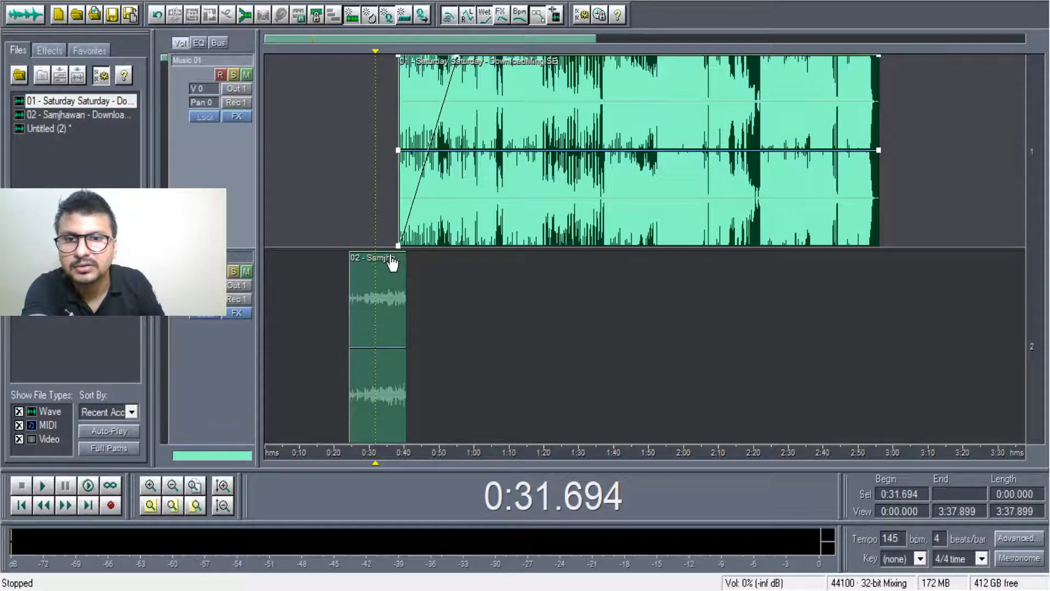
# Step: Move the track 1 clip to start at about 0:56 and play its fade-in from 0:53.264
pyautogui.moveTo(481, 222); pyautogui.dragTo(544, 235)
pyautogui.click(451, 236)
pyautogui.press('space')
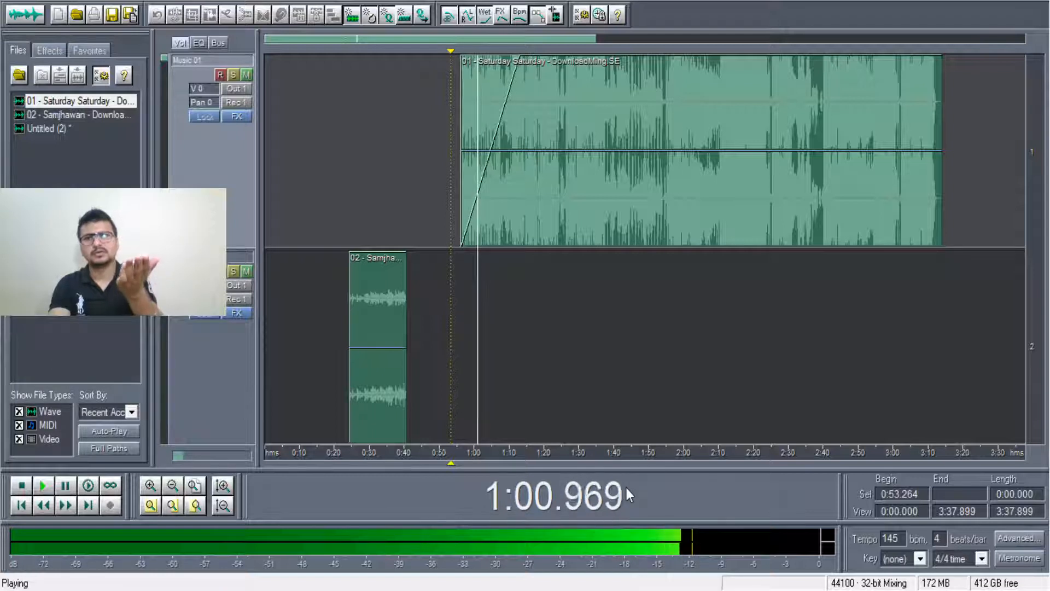
pyautogui.press('space')
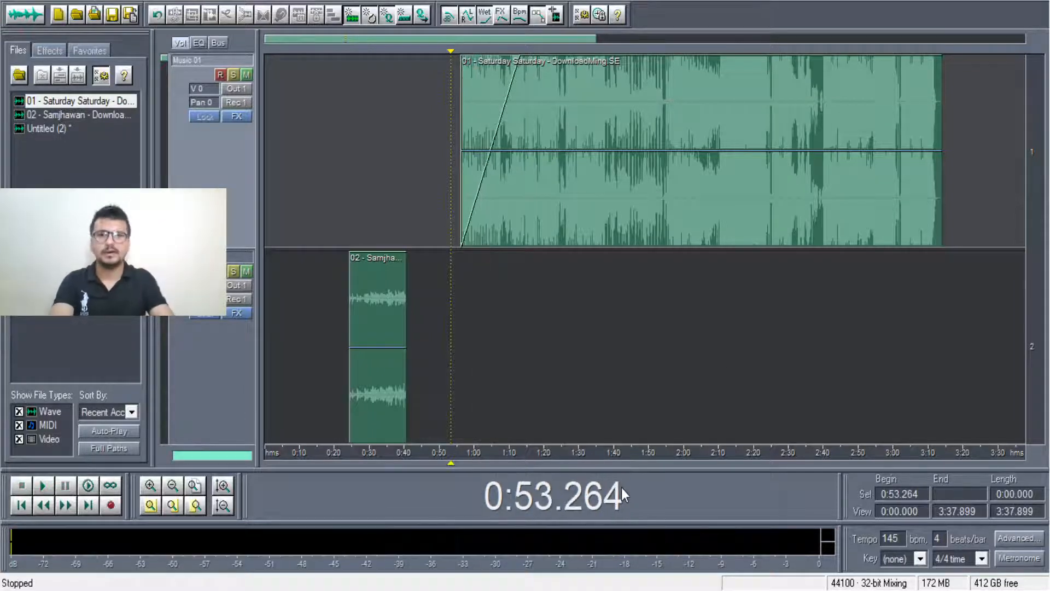
# Step: Shorten the track 1 clip's fade-in to about 5 seconds and play it from 0:52.824
pyautogui.click(522, 77)
pyautogui.moveTo(520, 63); pyautogui.dragTo(479, 68)
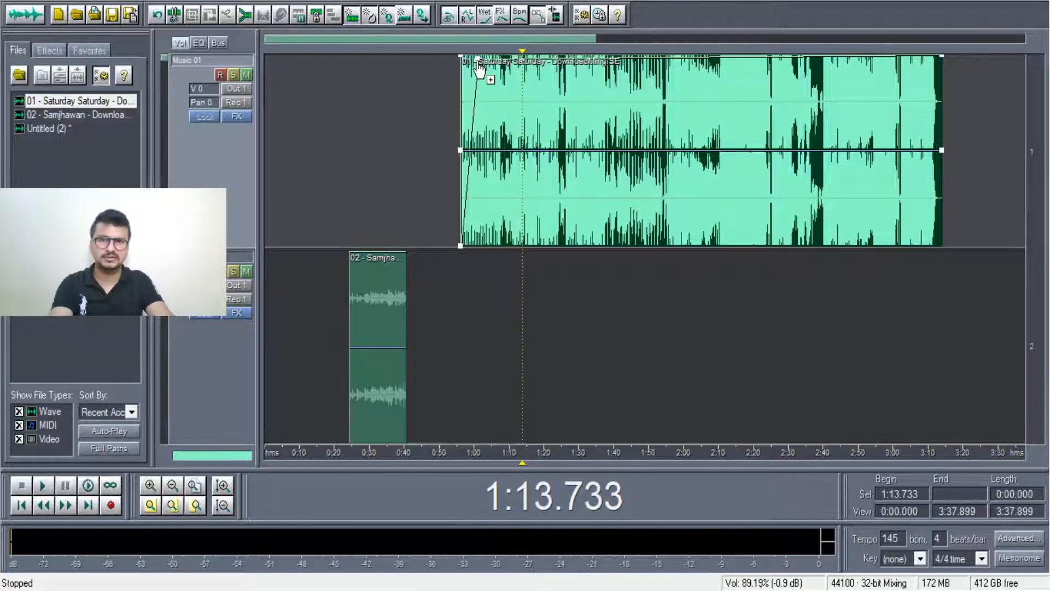
pyautogui.click(450, 159)
pyautogui.press('space')
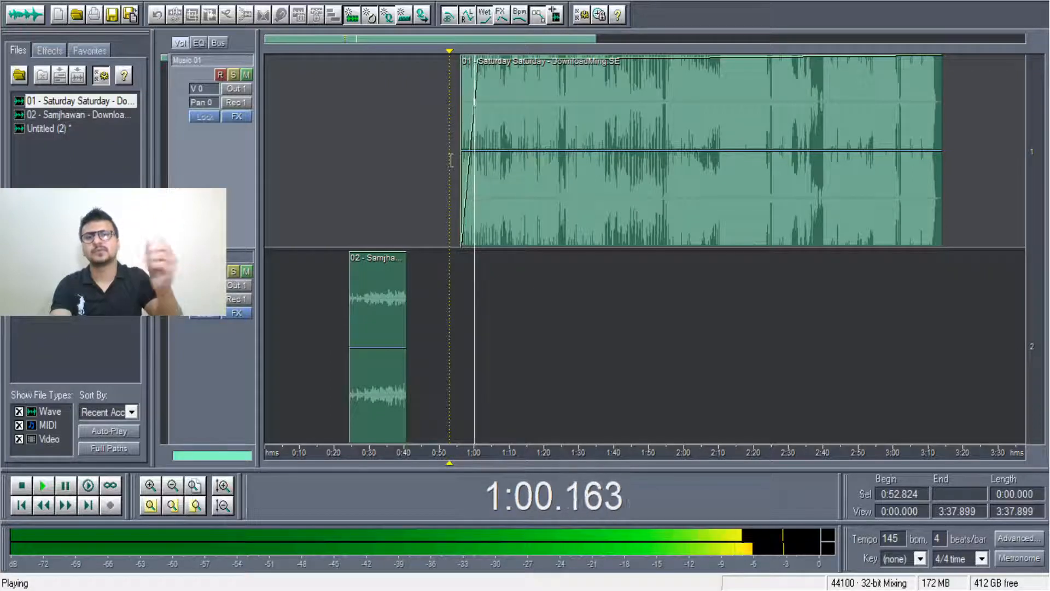
pyautogui.press('space')
# Step: Try the 01 - Saturday Saturday clip at different positions on both tracks, ending on track 1 at about 1:00
pyautogui.moveTo(577, 228); pyautogui.dragTo(504, 206)
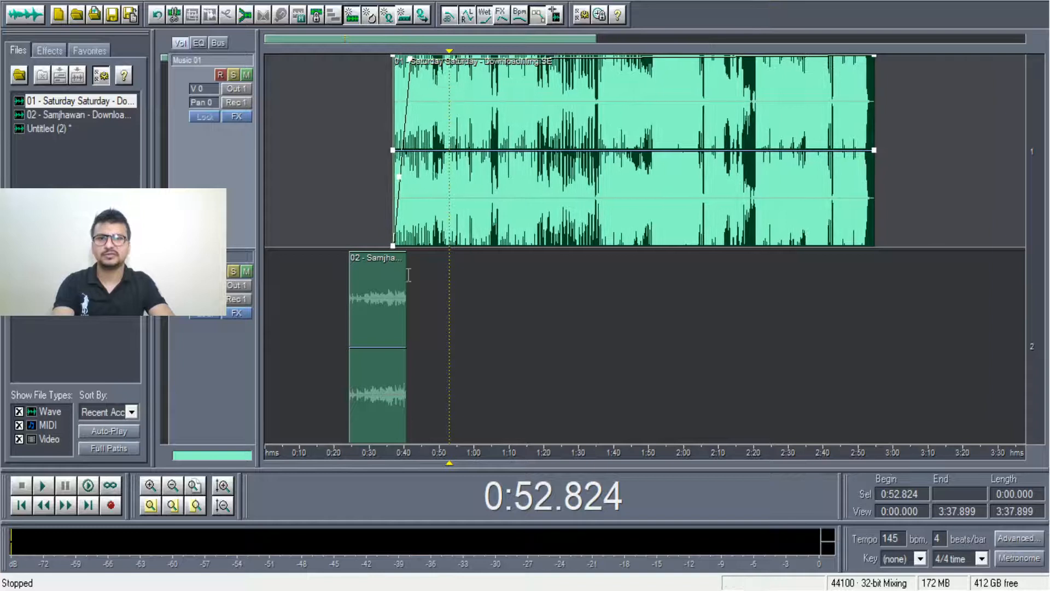
pyautogui.moveTo(418, 248); pyautogui.dragTo(481, 264)
pyautogui.click(378, 309)
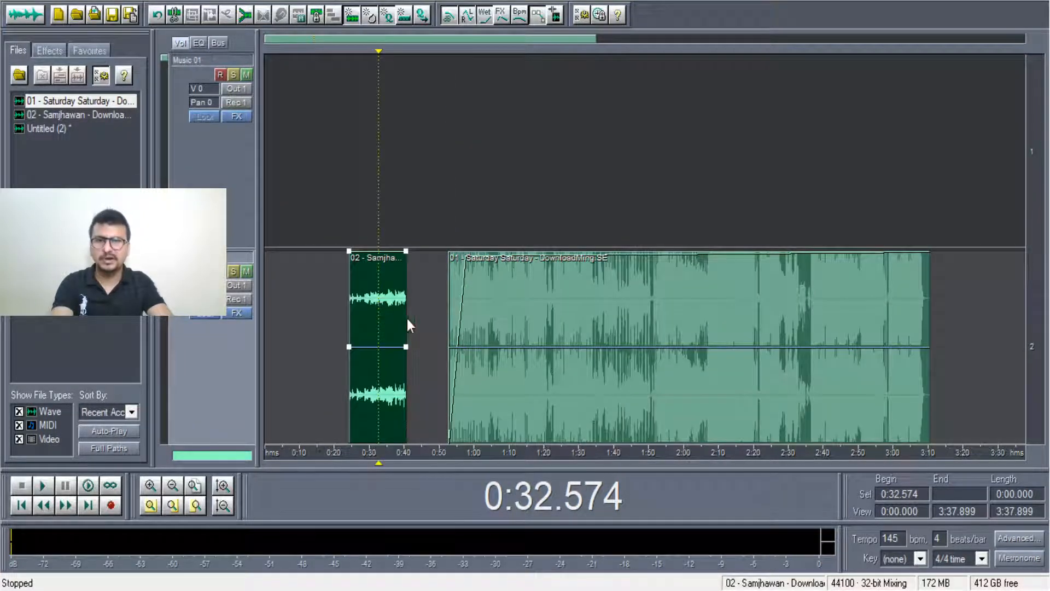
pyautogui.moveTo(634, 316); pyautogui.dragTo(655, 112)
# Step: Shape a fade-out to 0% volume over about the last 5 seconds of the track 2 clip
pyautogui.click(380, 264)
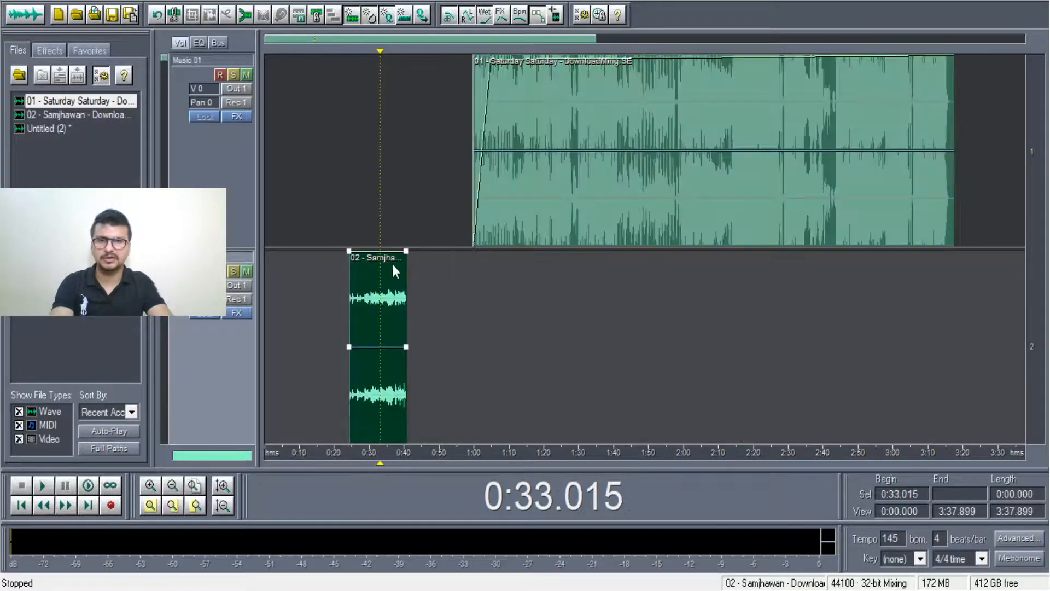
pyautogui.click(393, 259)
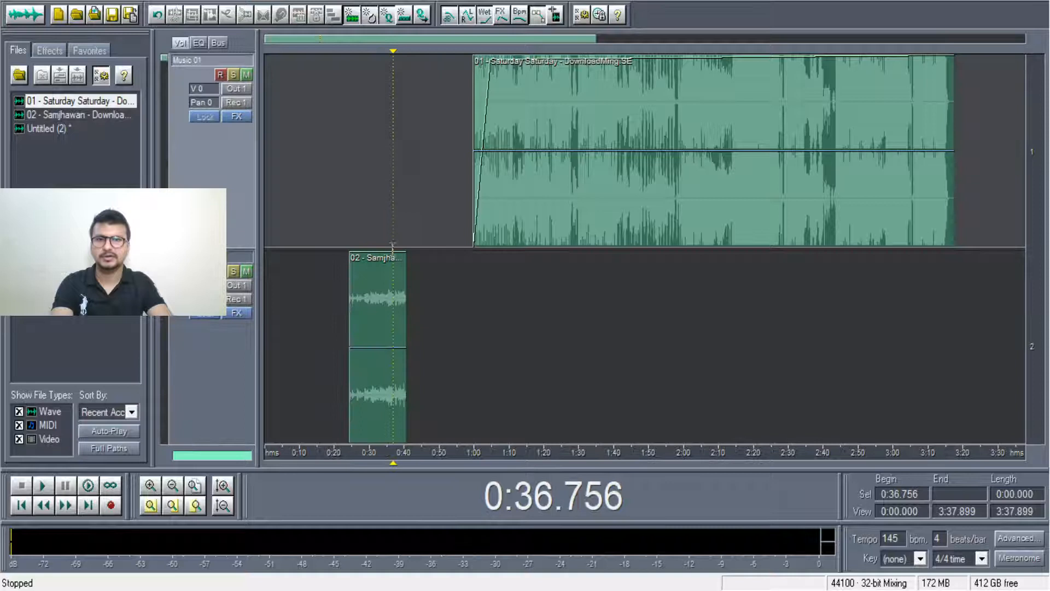
pyautogui.moveTo(406, 253); pyautogui.dragTo(405, 462)
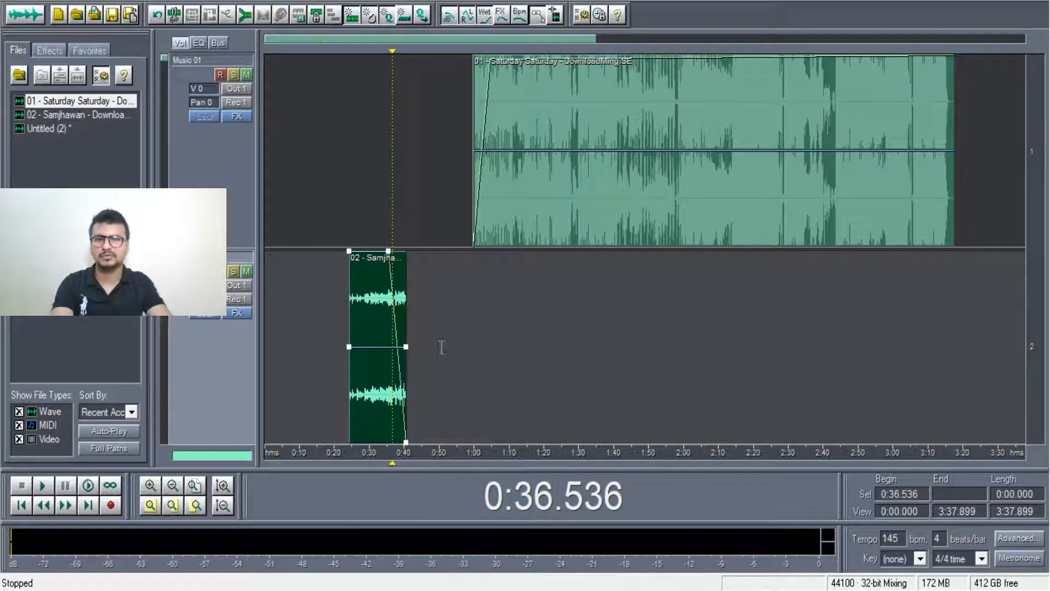
# Step: Move the track 1 clip to start at 0:37.857, overlapping the fade-out, and play the crossfade from 0:30.814
pyautogui.moveTo(560, 167); pyautogui.dragTo(484, 184)
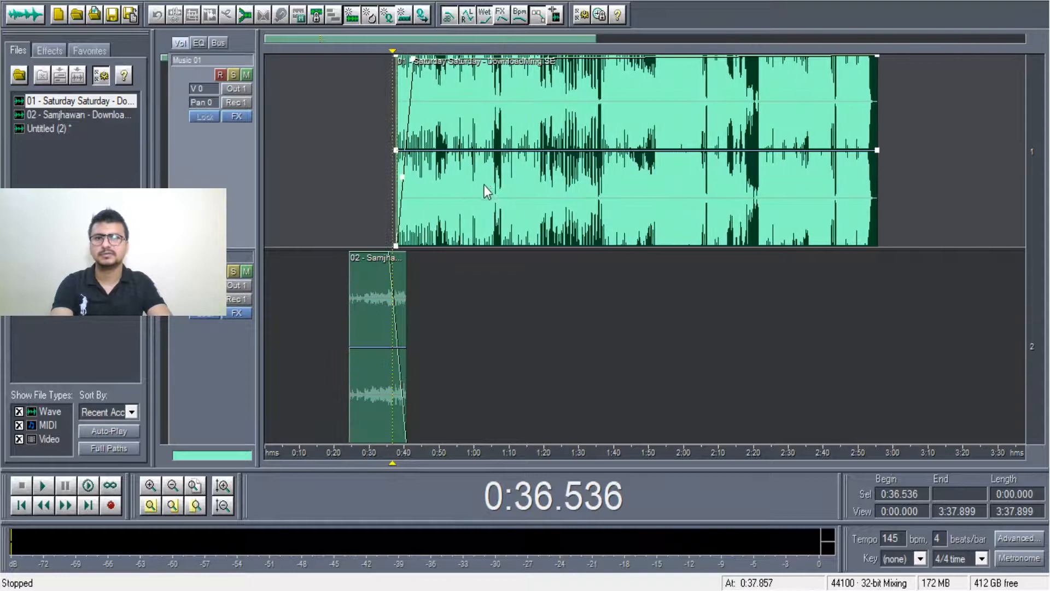
pyautogui.click(372, 147)
pyautogui.press('space')
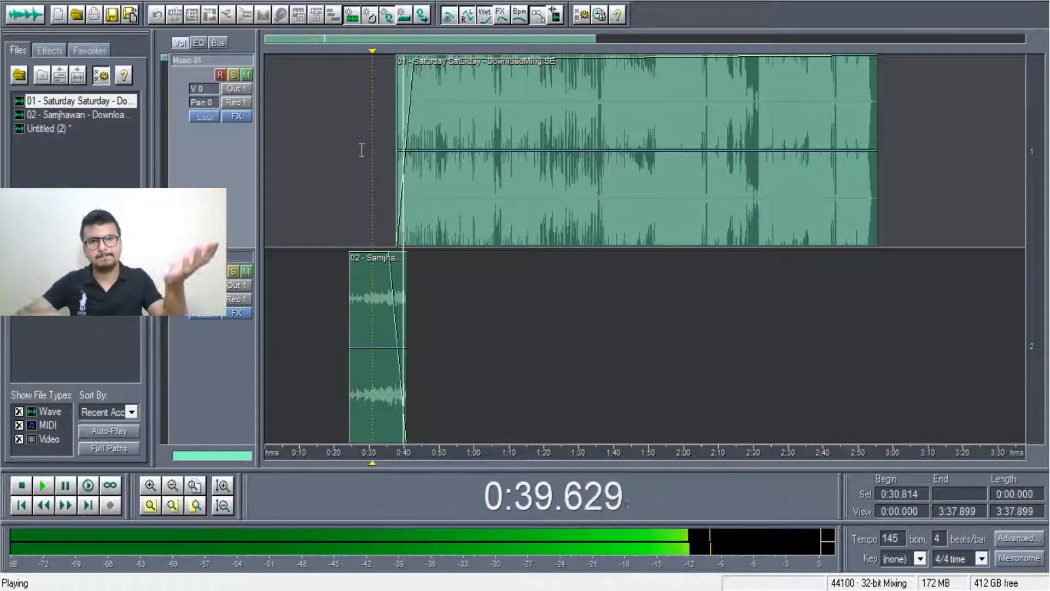
pyautogui.press('space')
# Step: Lengthen the track 2 fade-out to about 8 seconds, move the track 1 clip to 0:35.436 and play from 0:32.354
pyautogui.click(377, 273)
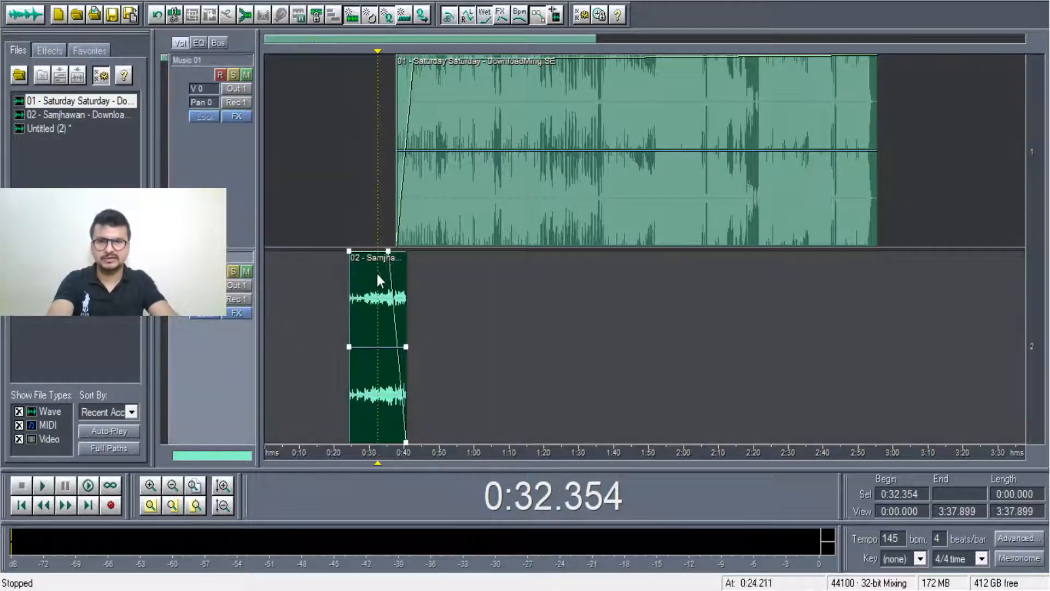
pyautogui.moveTo(389, 253); pyautogui.dragTo(377, 253)
pyautogui.moveTo(442, 214)
pyautogui.mouseDown()
pyautogui.moveTo(422, 208)
pyautogui.moveTo(435, 211)
pyautogui.mouseUp()
pyautogui.press('space')
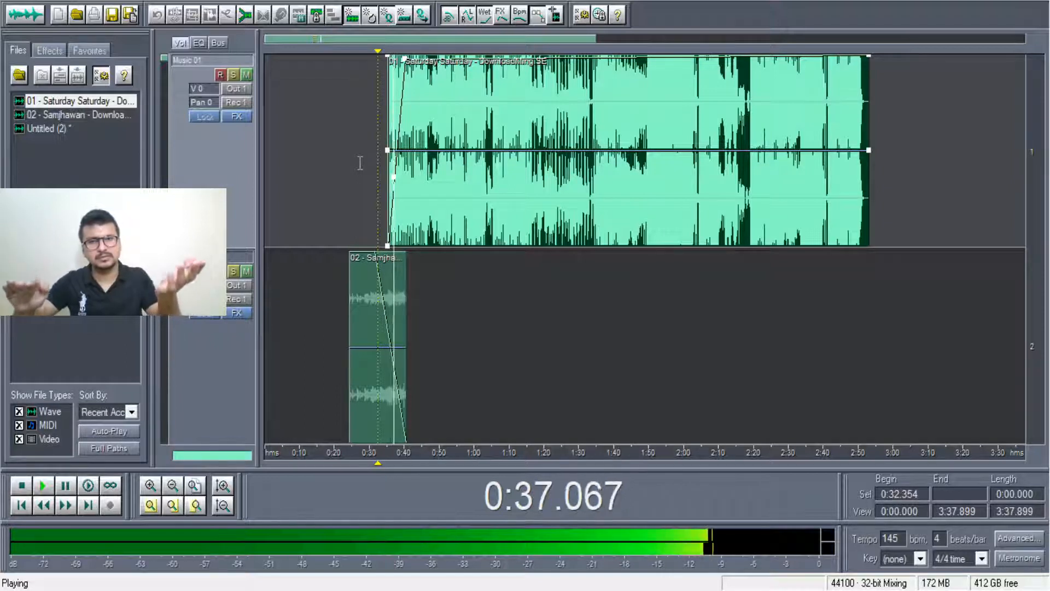
pyautogui.press('space')
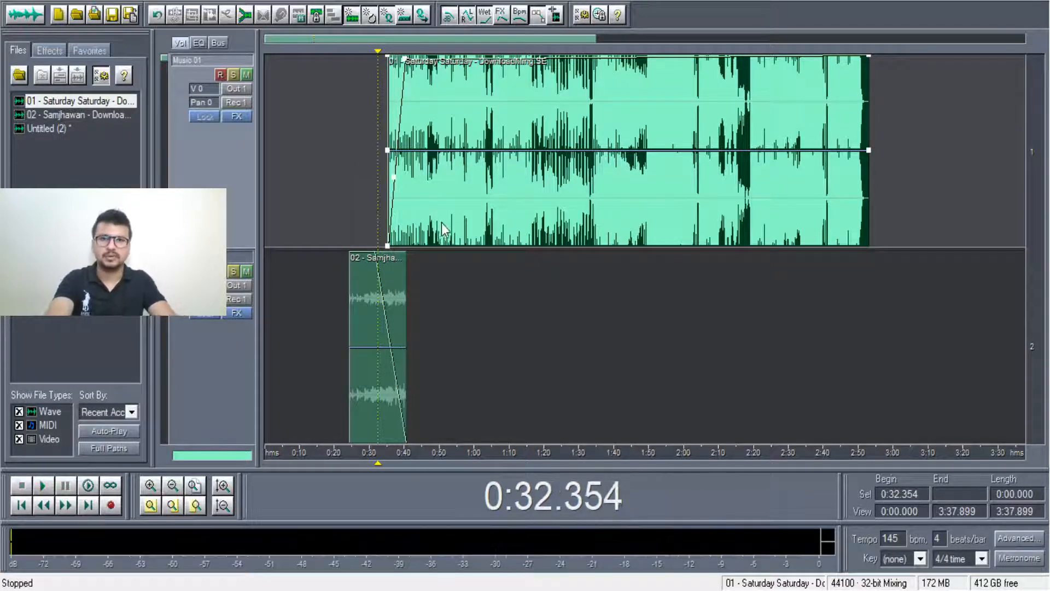
# Step: Stretch the track 1 clip's fade-in to reach 100% volume at about 0:50 and play the crossfade from 0:32.354
pyautogui.moveTo(407, 58); pyautogui.dragTo(439, 54)
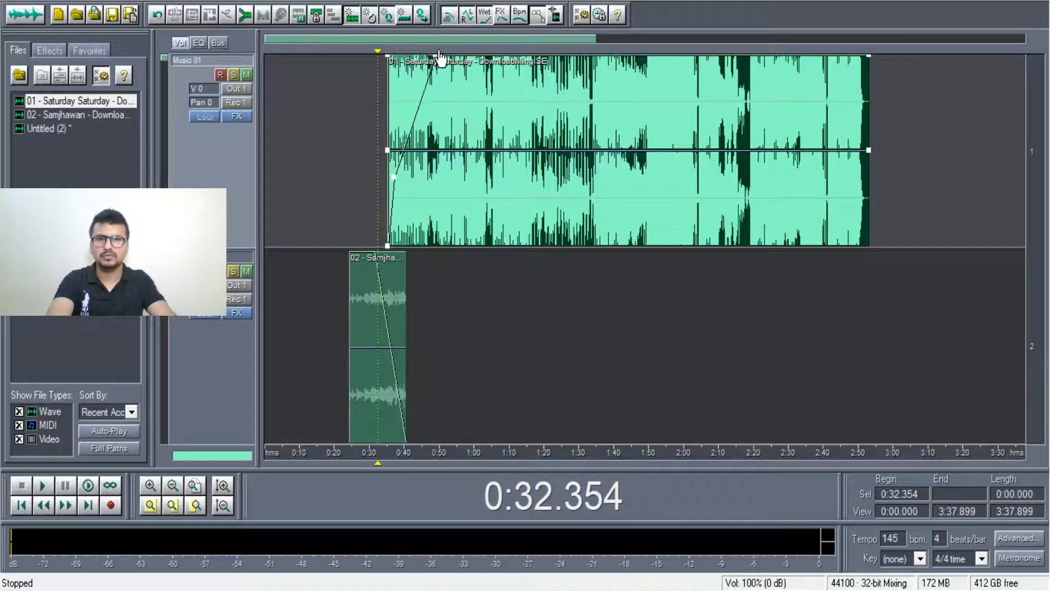
pyautogui.doubleClick(392, 183)
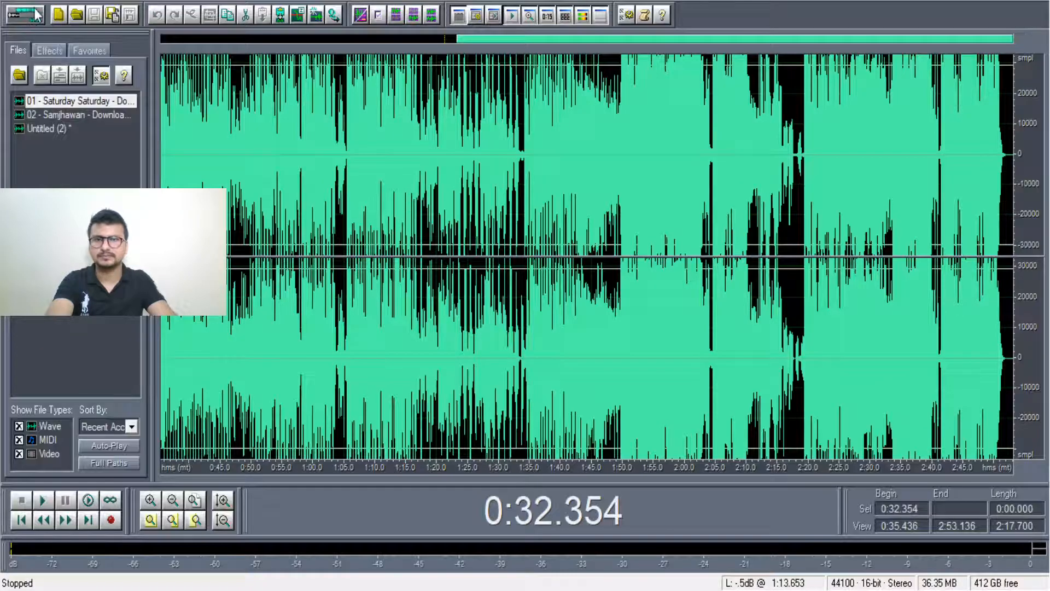
pyautogui.click(35, 14)
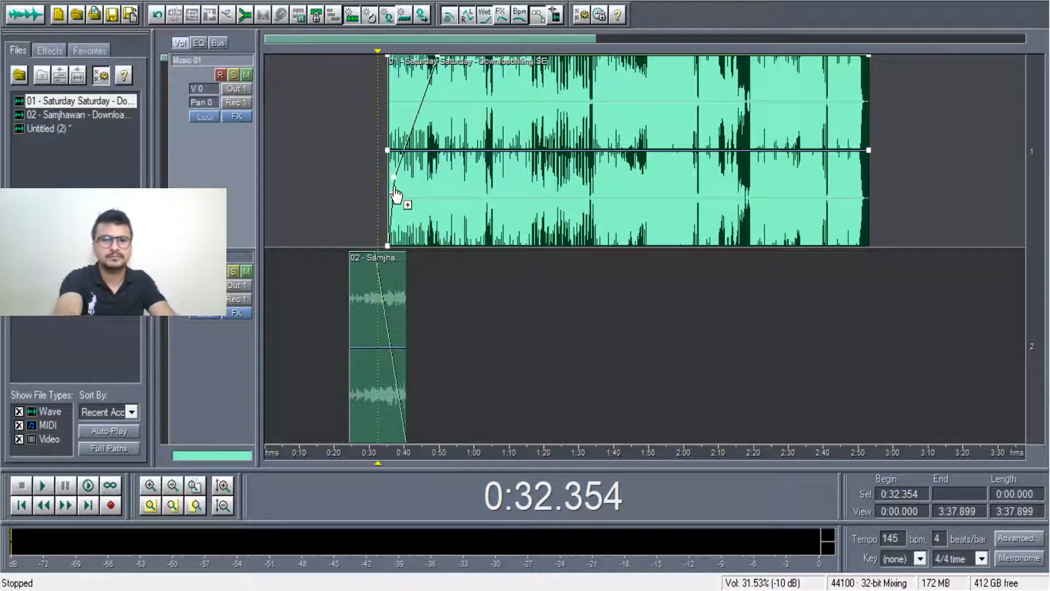
pyautogui.press('Delete')
pyautogui.hotkey('ctrl', 'z')
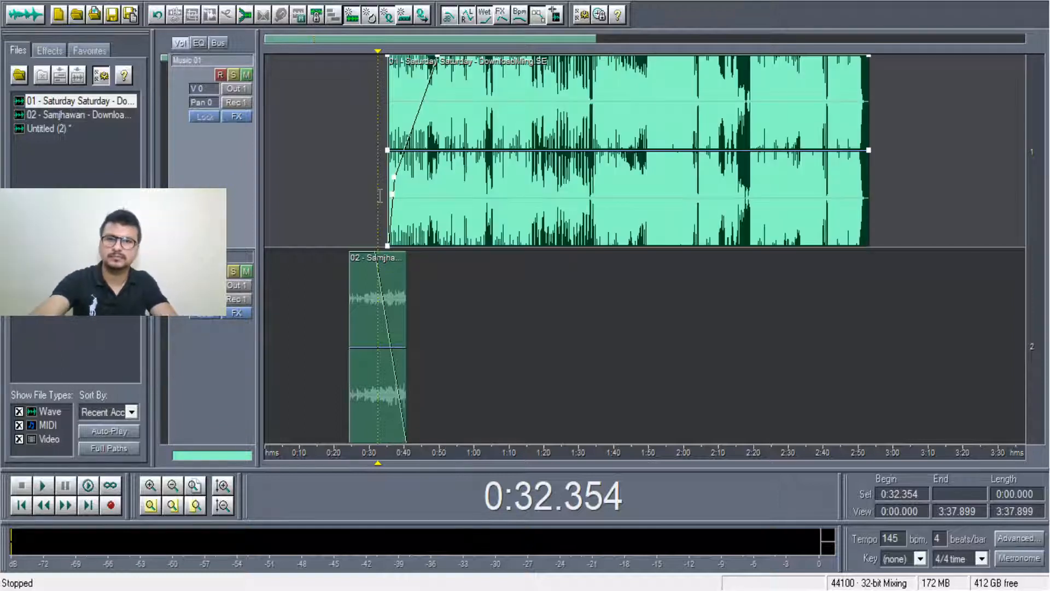
pyautogui.doubleClick(393, 208)
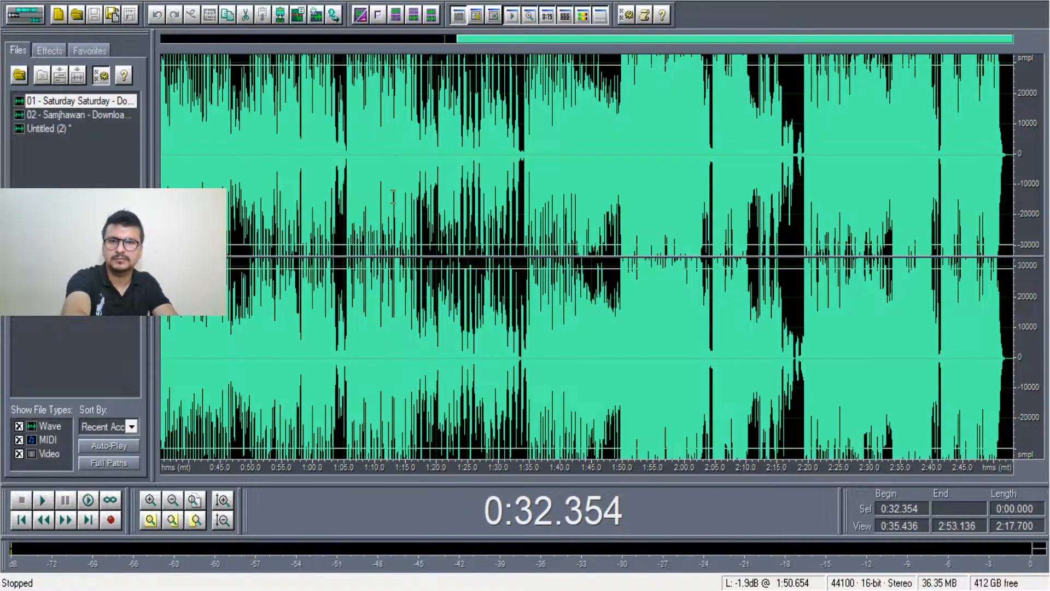
pyautogui.click(11, 21)
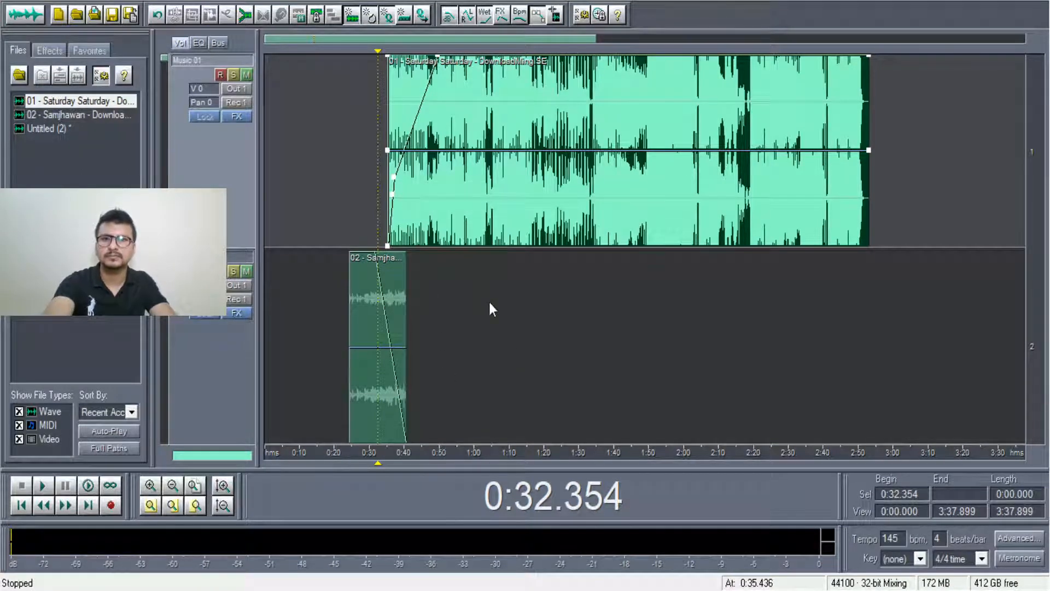
pyautogui.press('space')
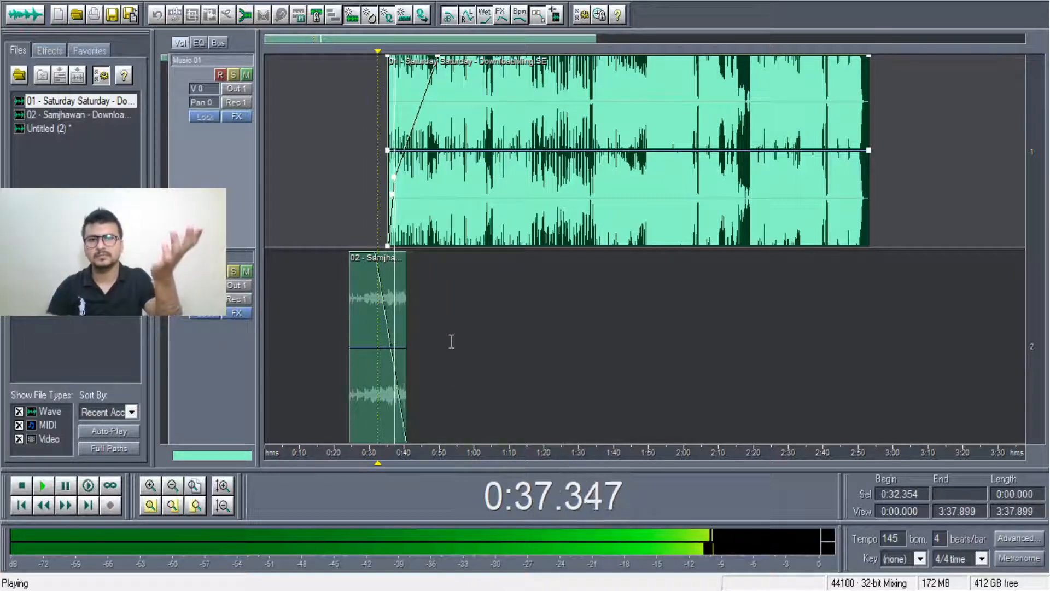
pyautogui.press('space')
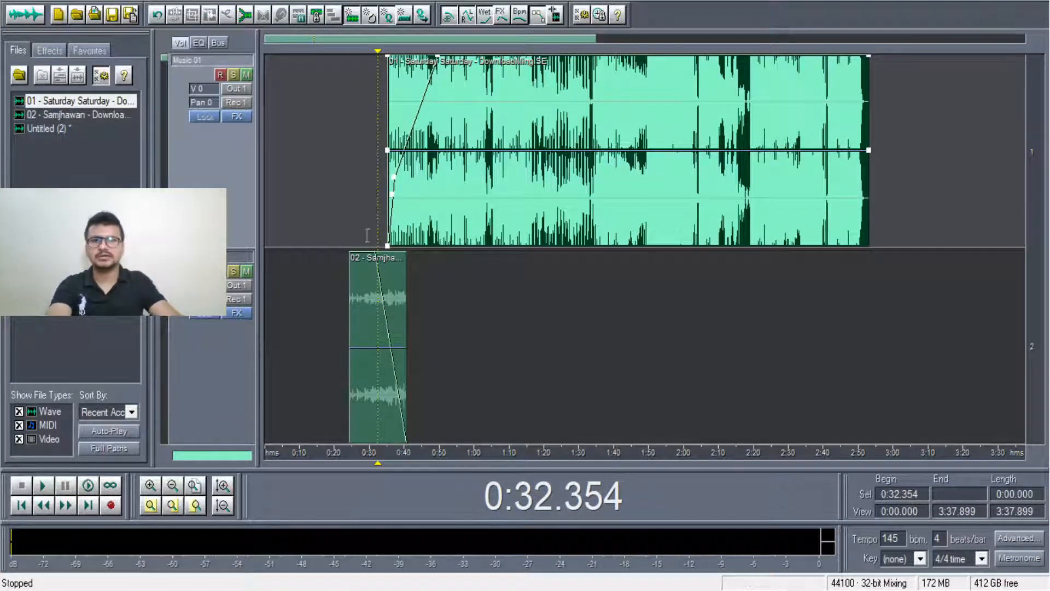
# Step: Shorten the track 1 clip's fade-in to about 5 seconds and move the clip to start at about 0:38
pyautogui.click(624, 150)
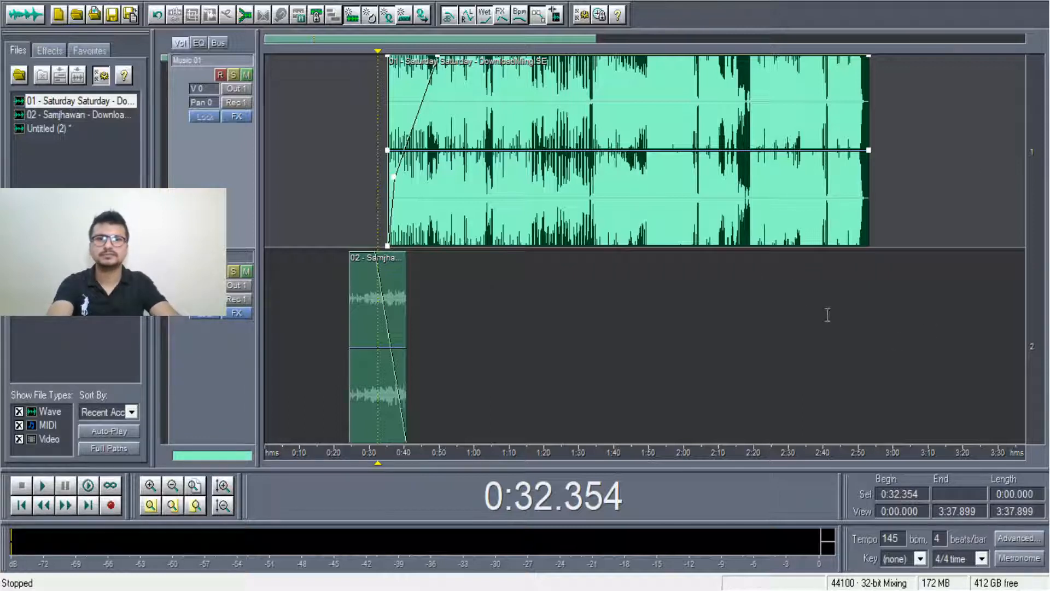
pyautogui.moveTo(437, 58); pyautogui.dragTo(404, 59)
pyautogui.moveTo(541, 232); pyautogui.dragTo(549, 232)
pyautogui.click(551, 235)
# Step: Delete the 01 - Saturday Saturday clip from track 1 and the 02 - Samjhawan clip from track 2
pyautogui.click(698, 175)
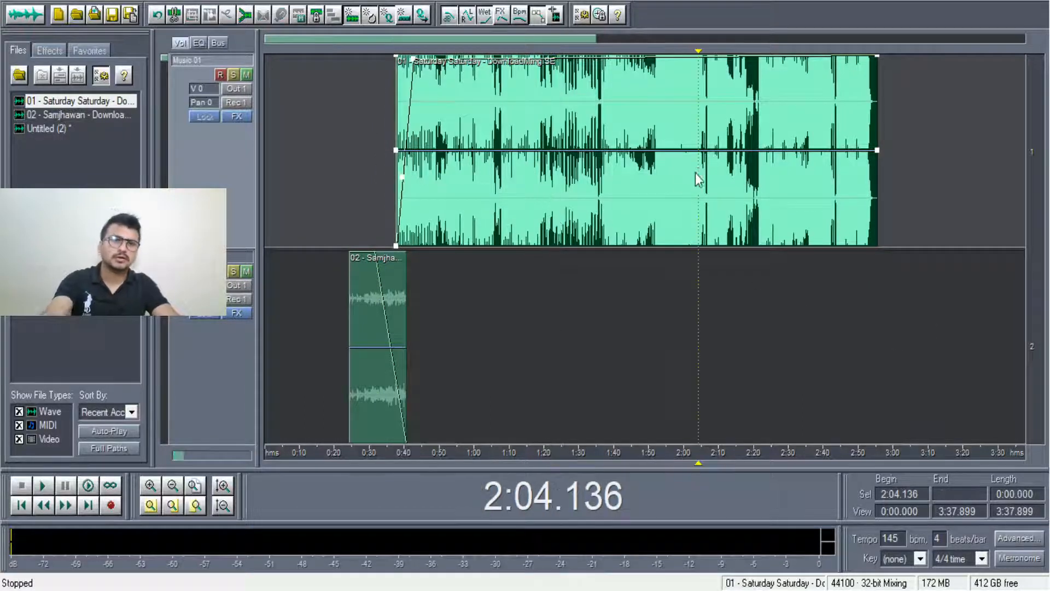
pyautogui.press('Delete')
pyautogui.click(375, 295)
pyautogui.press('Delete')
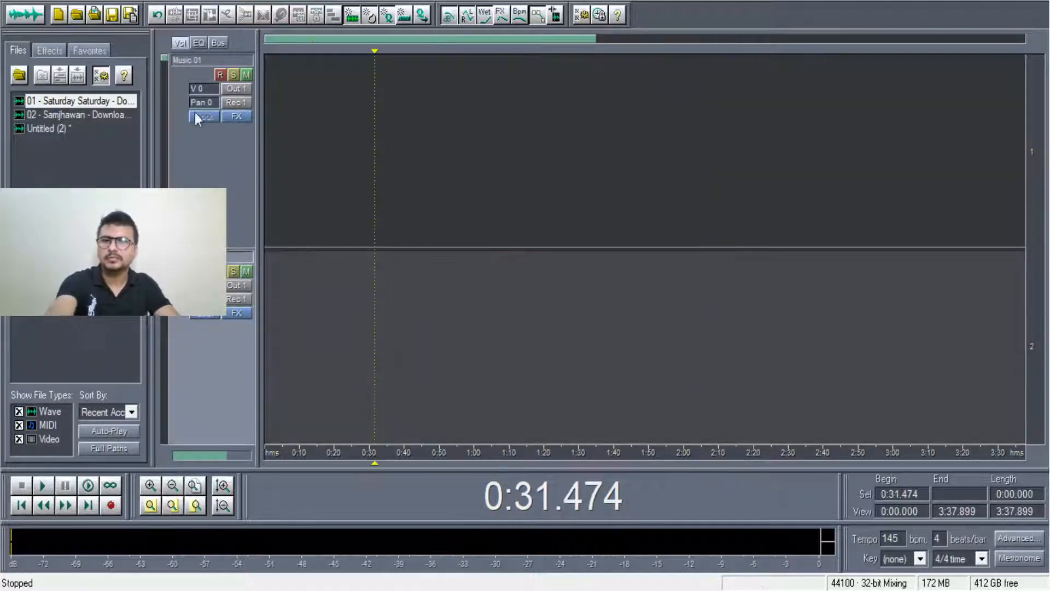
# Step: Switch to the single-waveform edit view and delete the entire 01 - Saturday Saturday waveform
pyautogui.click(33, 16)
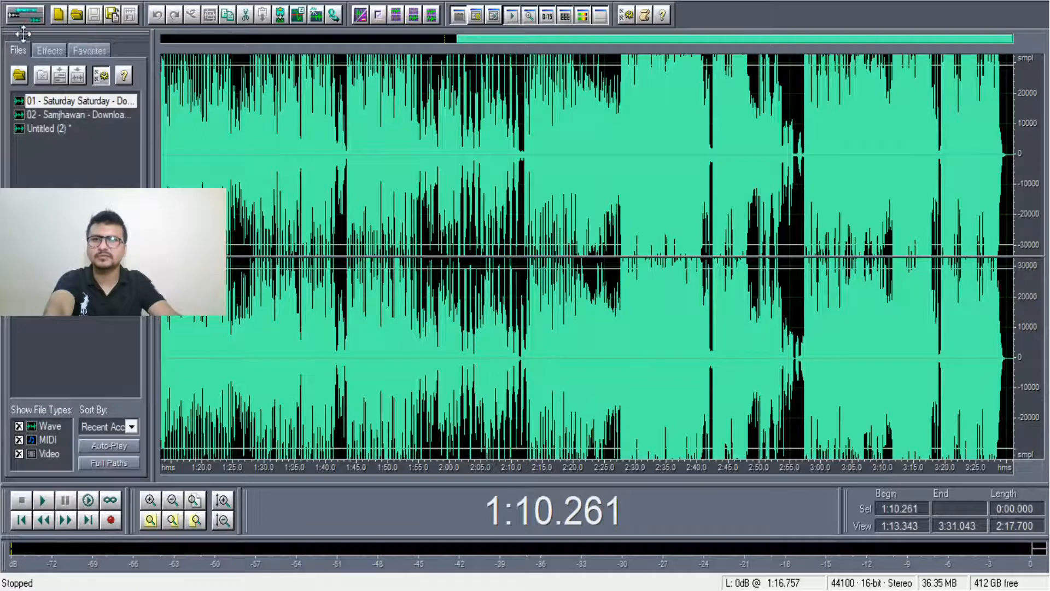
pyautogui.click(28, 13)
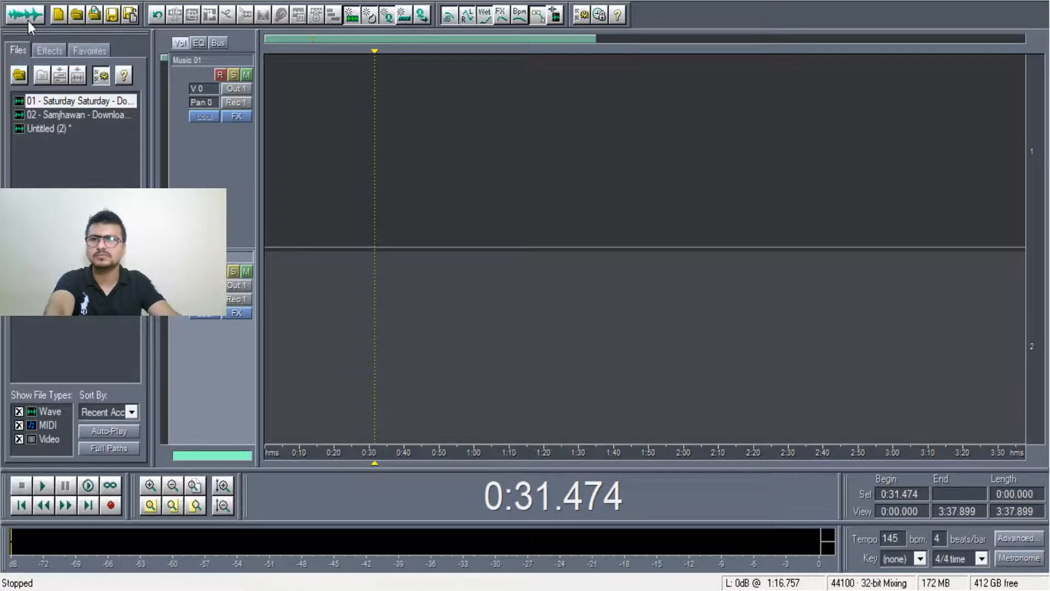
pyautogui.click(28, 20)
pyautogui.click(431, 156)
pyautogui.click(370, 192)
pyautogui.hotkey('ctrl', 'a')
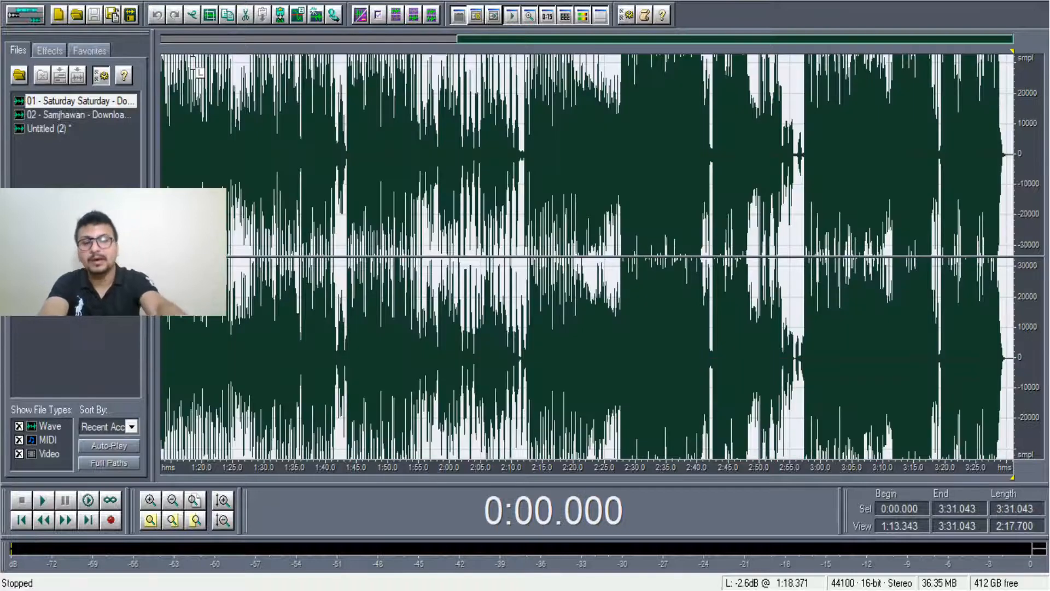
pyautogui.press('Delete')
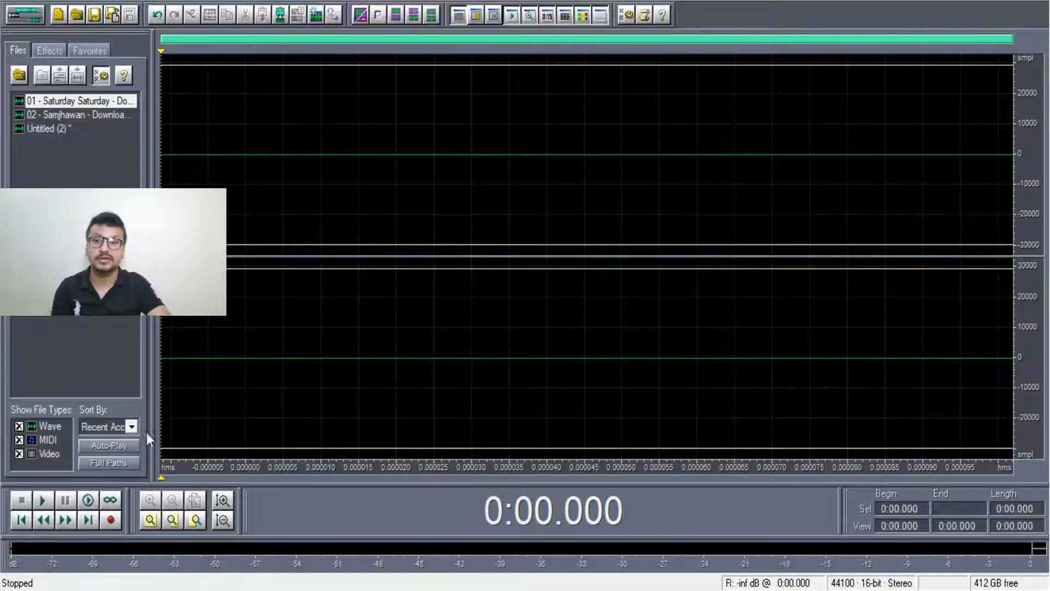
# Step: Record a voice take of about 7.7 seconds and delete its first 4.395 seconds
pyautogui.click(112, 523)
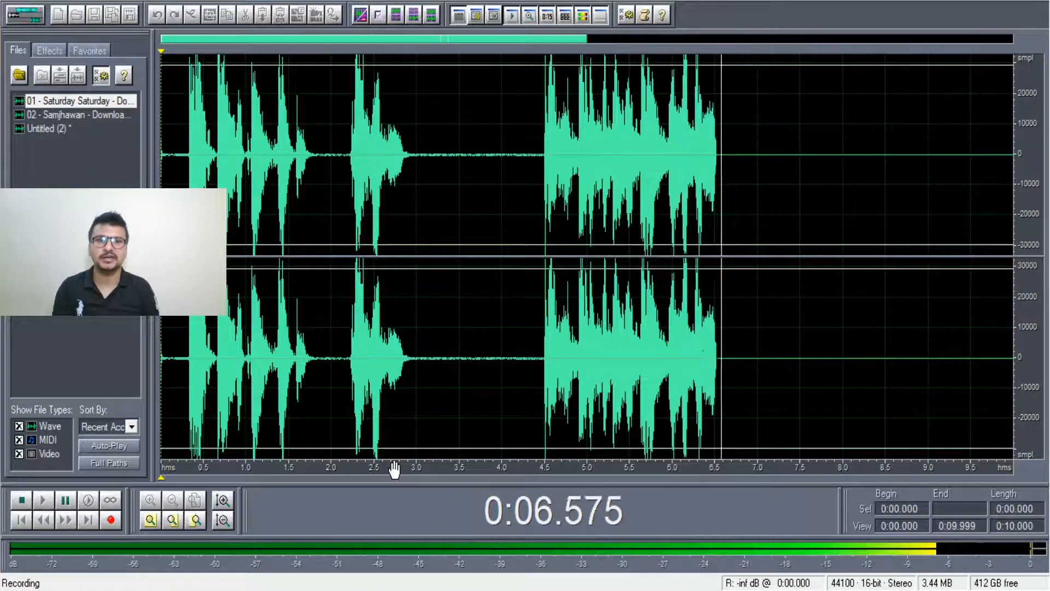
pyautogui.press('space')
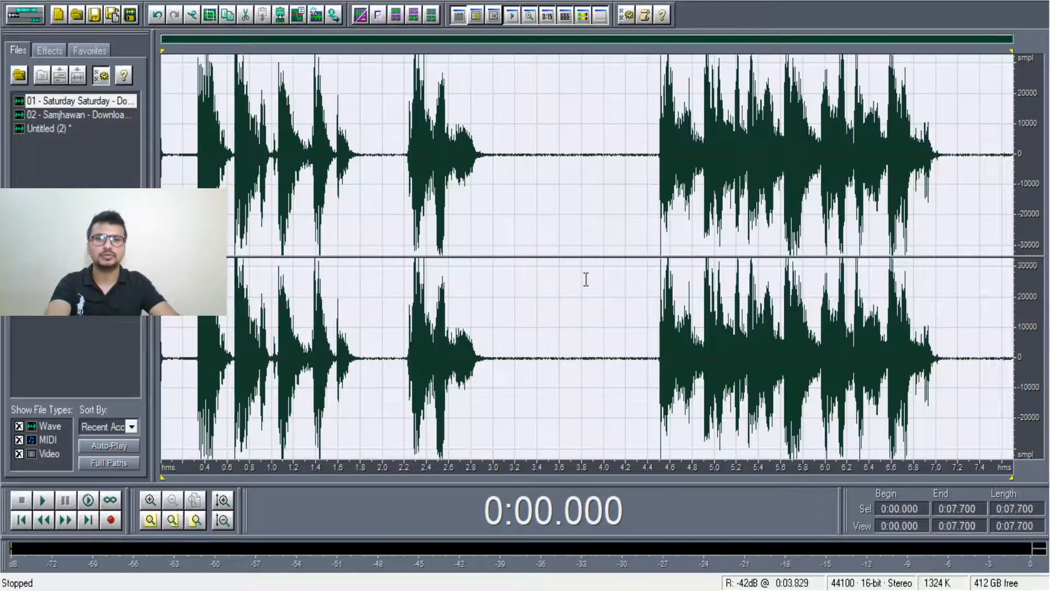
pyautogui.moveTo(647, 164); pyautogui.dragTo(3, 174)
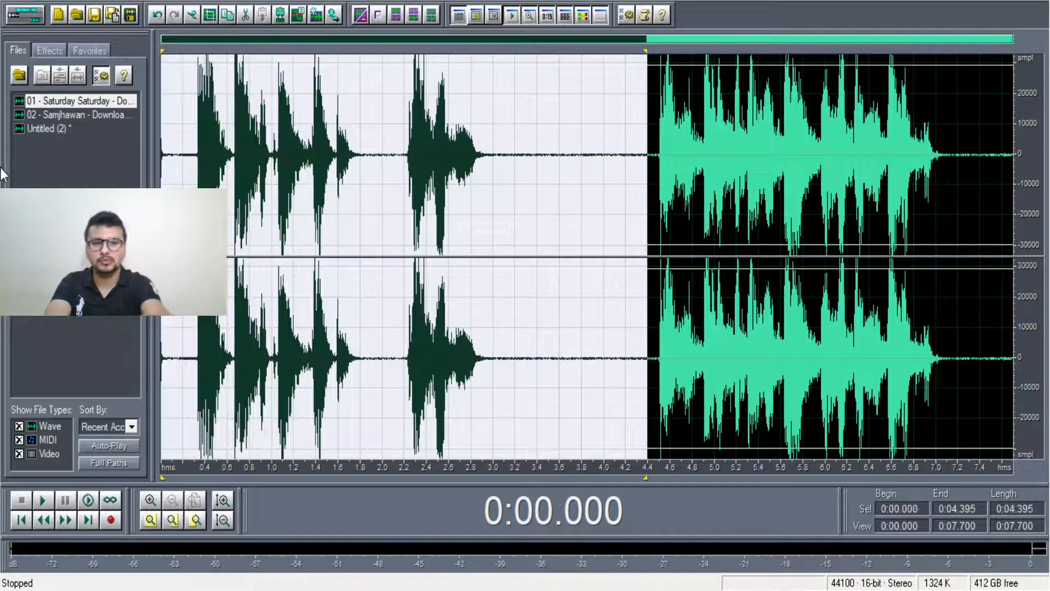
pyautogui.press('Delete')
# Step: Cut the spoken phrase from 0:00.092 to 0:02.637 and paste it back at 0:00.250
pyautogui.moveTo(186, 166); pyautogui.dragTo(843, 198)
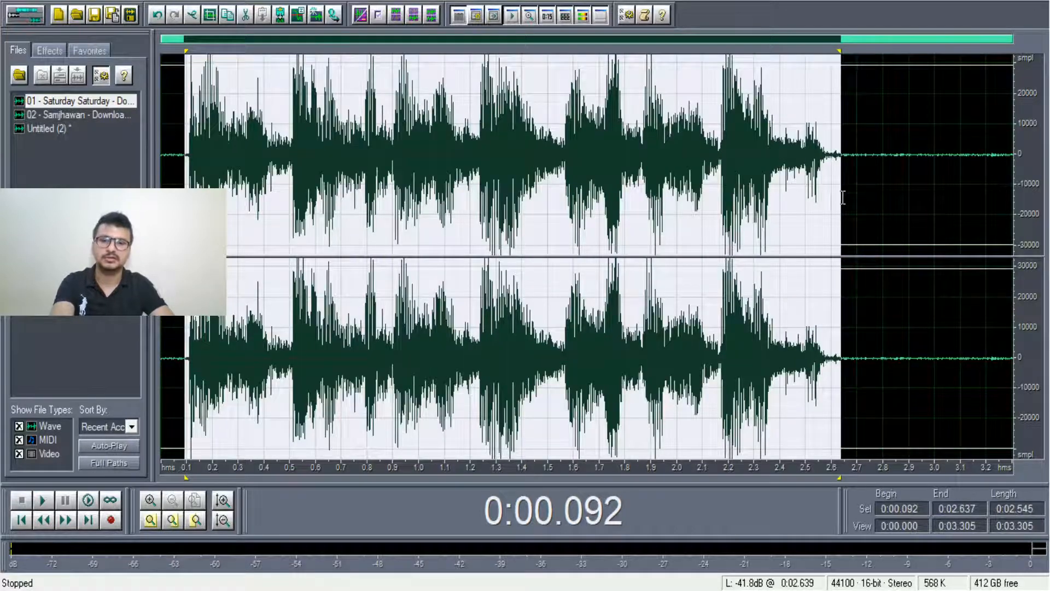
pyautogui.press('Delete')
pyautogui.click(443, 228)
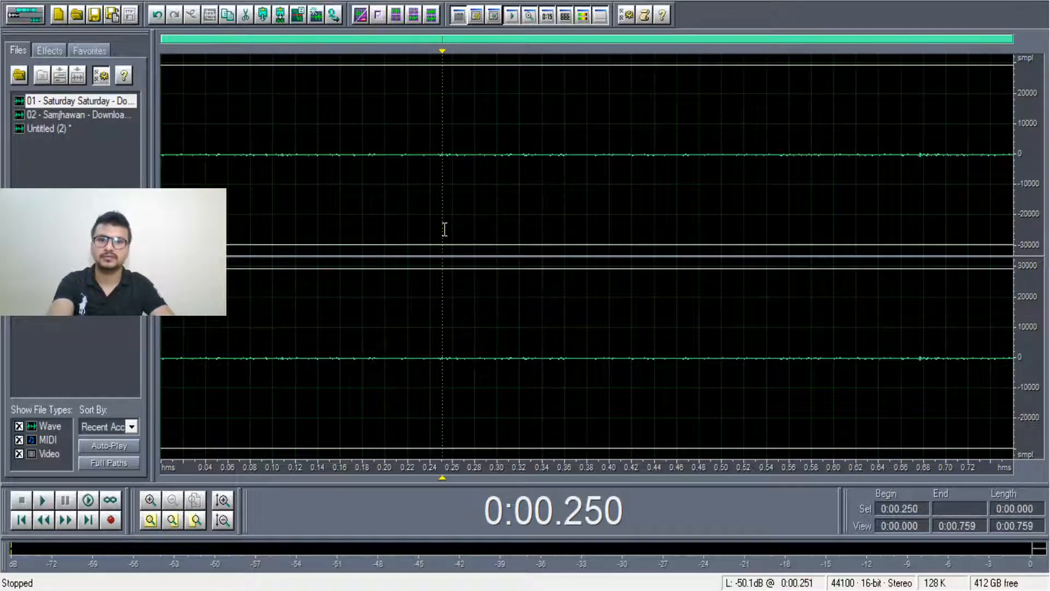
pyautogui.hotkey('ctrl', 'z')
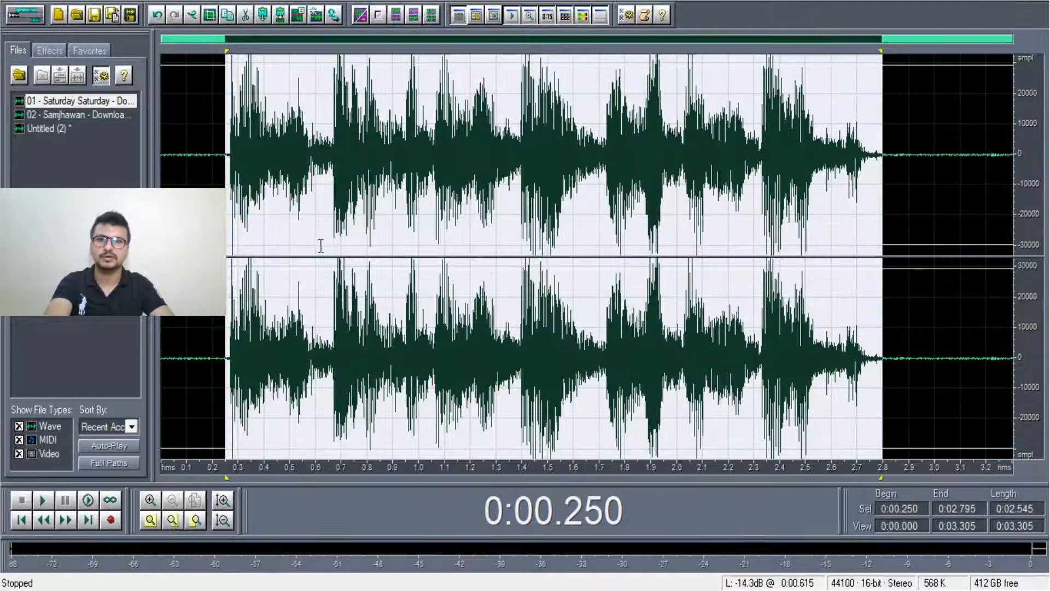
# Step: Clear the selection and play the pasted voice phrase from 0:00.265
pyautogui.click(473, 229)
pyautogui.click(229, 229)
pyautogui.press('space')
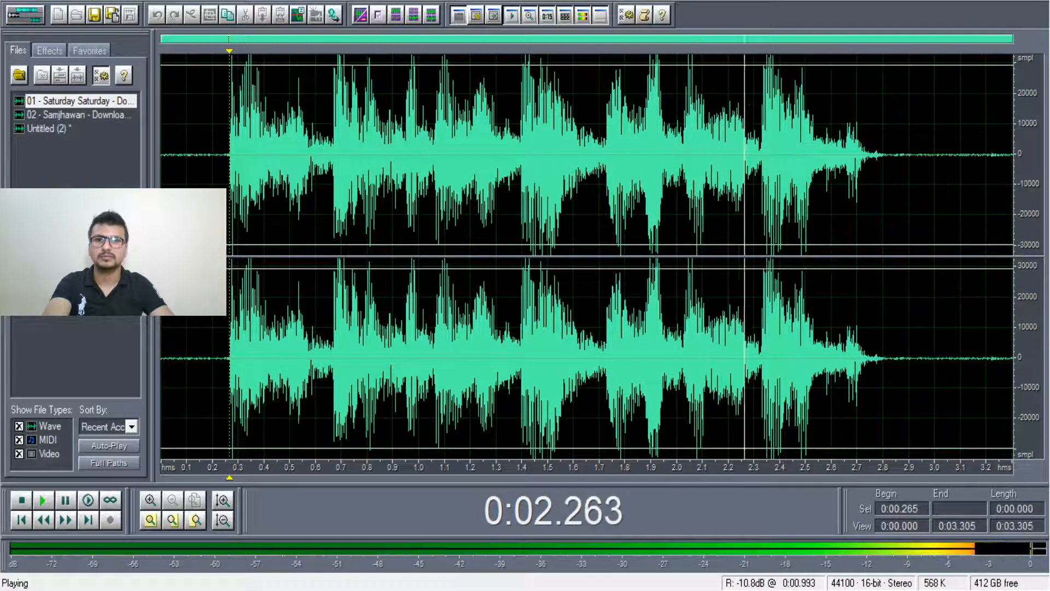
pyautogui.press('space')
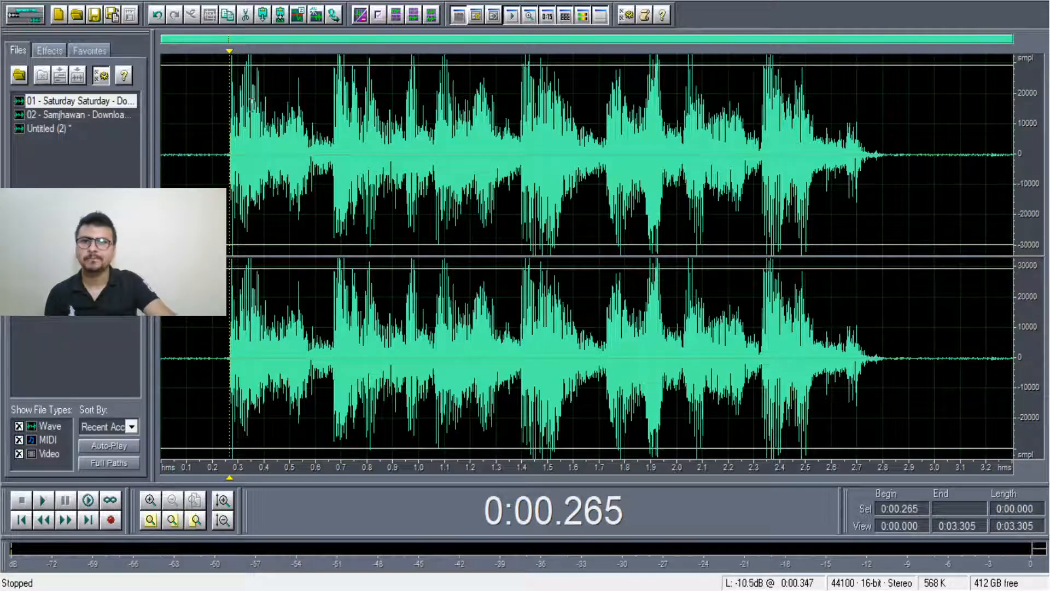
# Step: Select the voice phrase from 0:00.253 to 0:02.822 and time-compress it to a length of 1.131 seconds
pyautogui.moveTo(226, 164); pyautogui.dragTo(887, 164)
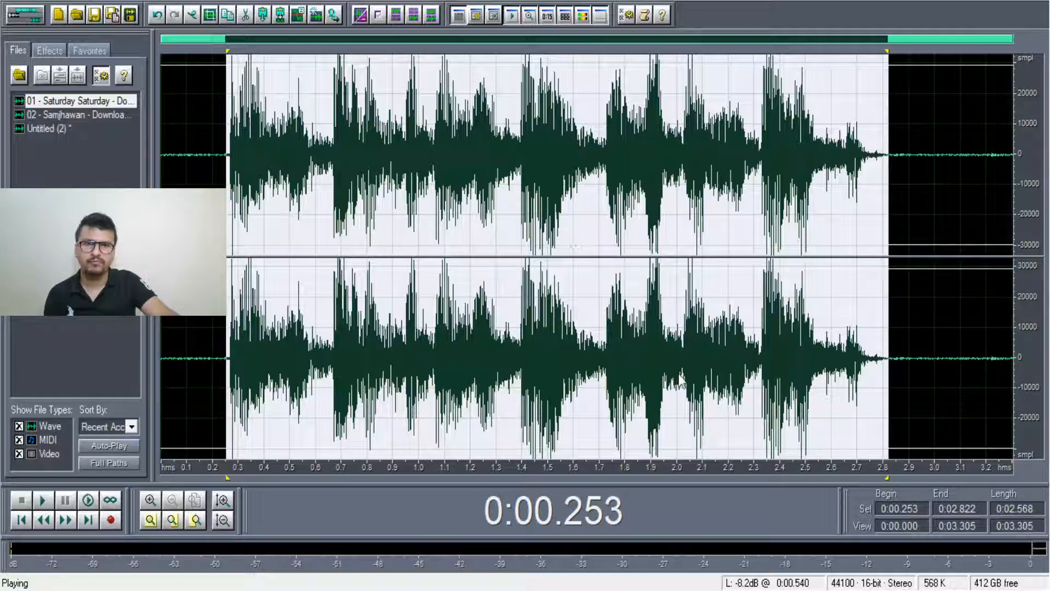
pyautogui.press('space')
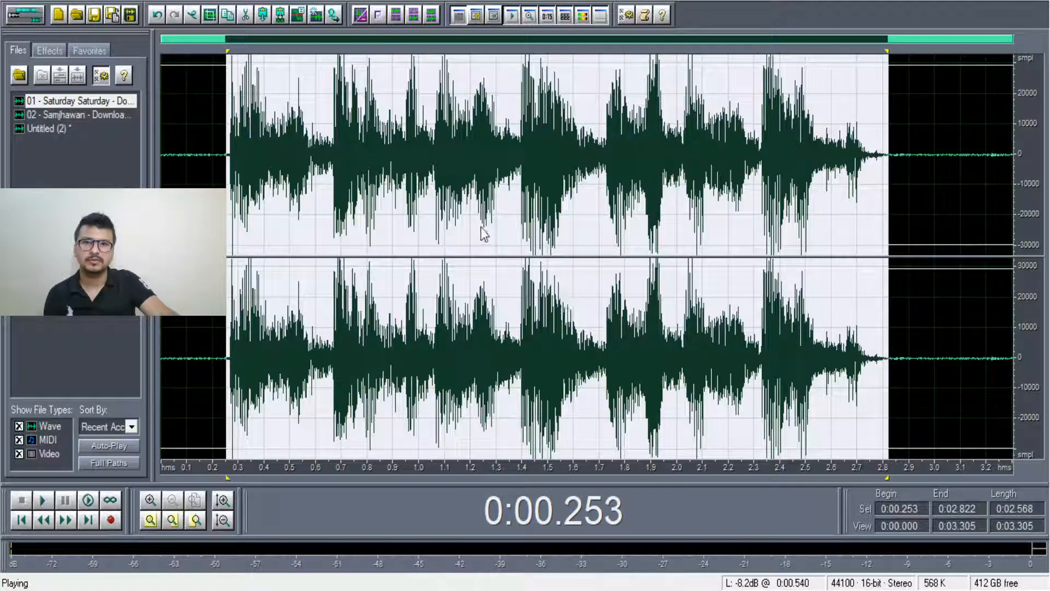
pyautogui.press('space')
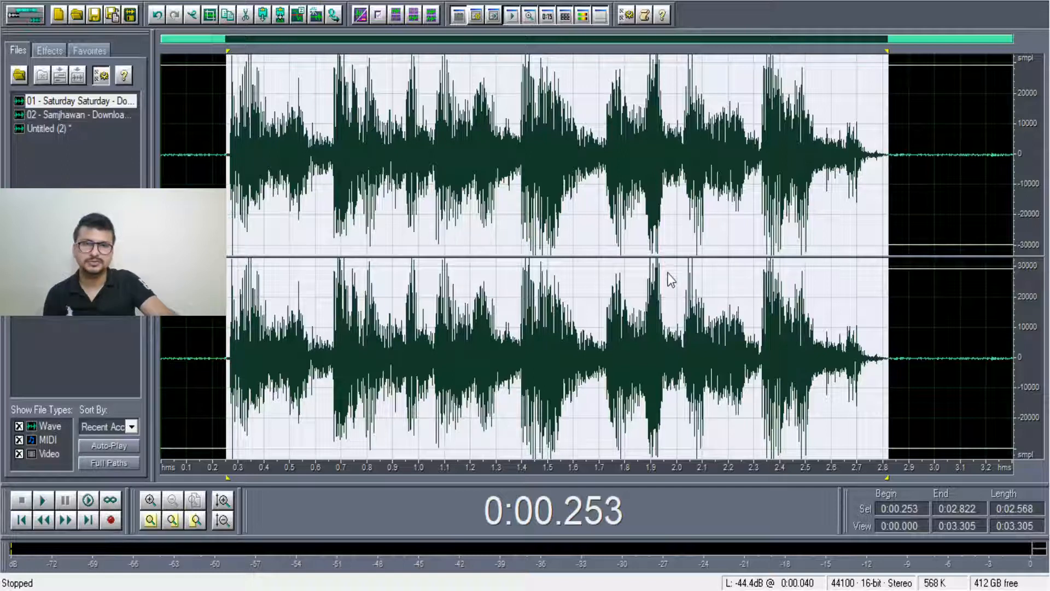
pyautogui.press('space')
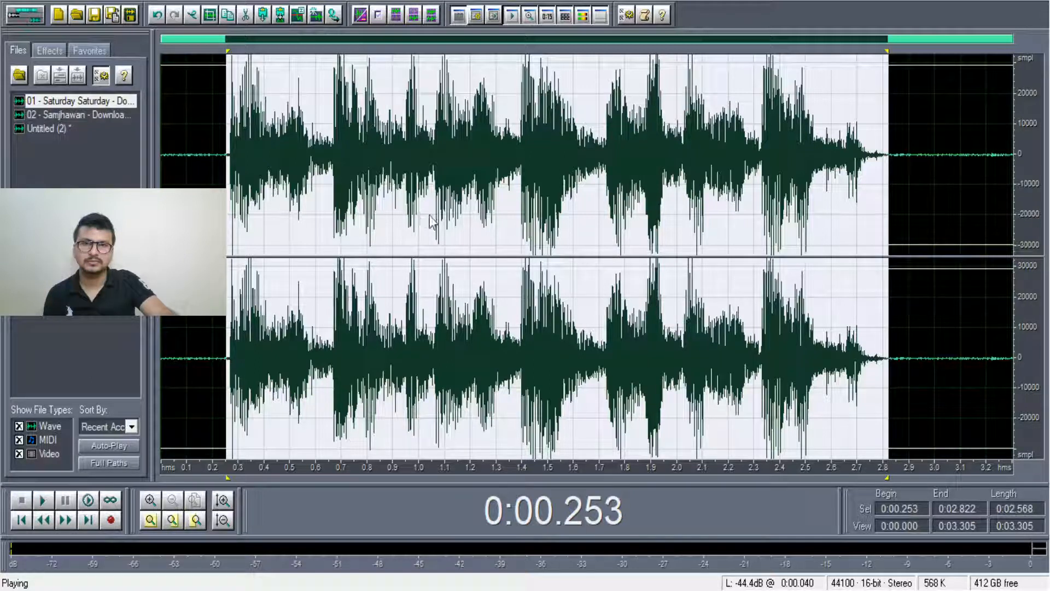
pyautogui.hotkey('ctrl', 'z')
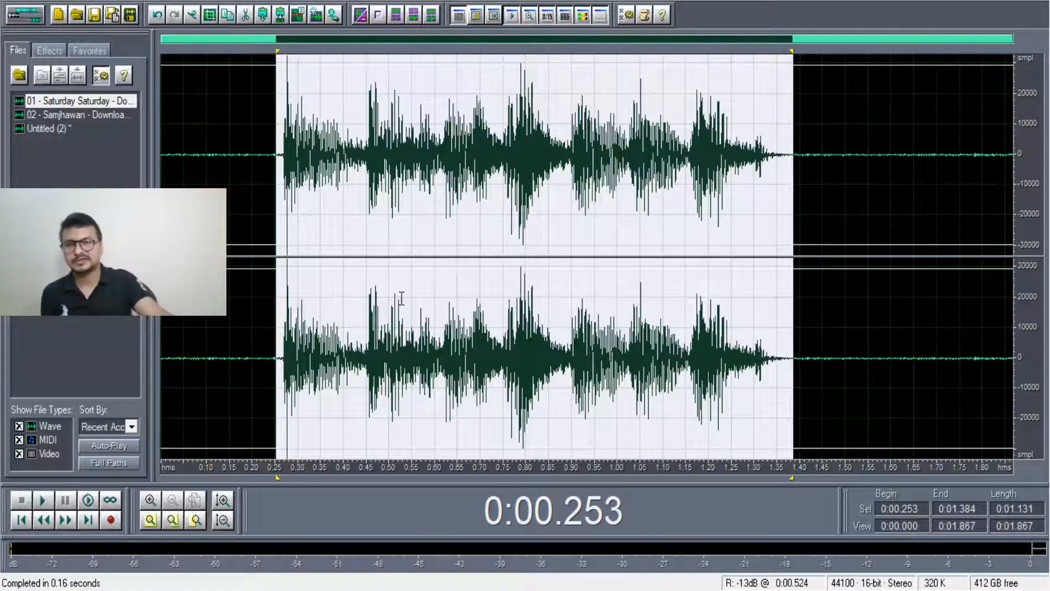
# Step: Clear the selection and play the compressed voice phrase from 0:00.281
pyautogui.click(289, 159)
pyautogui.press('space')
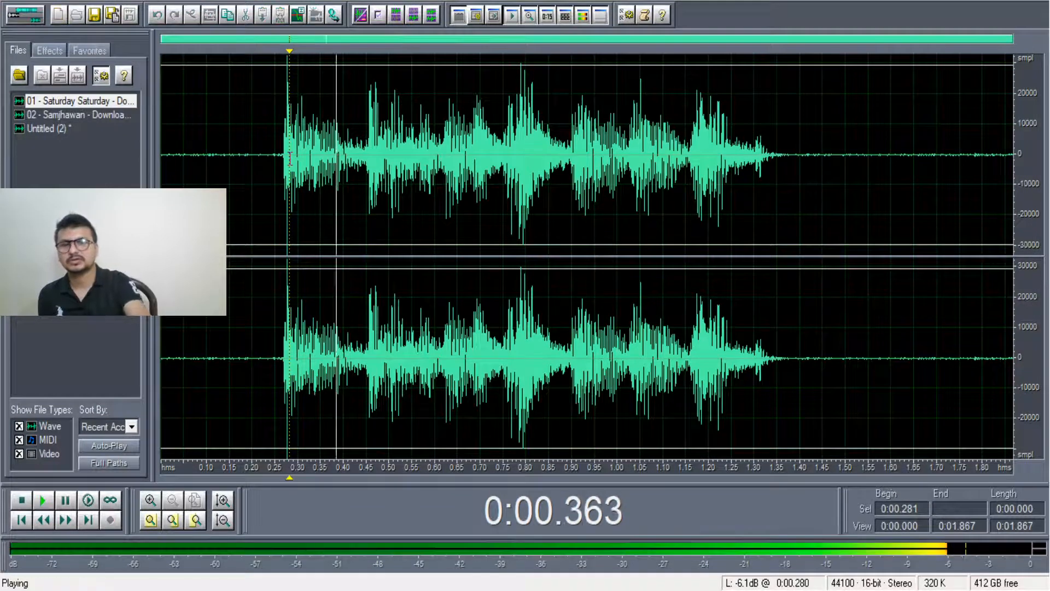
pyautogui.press('space')
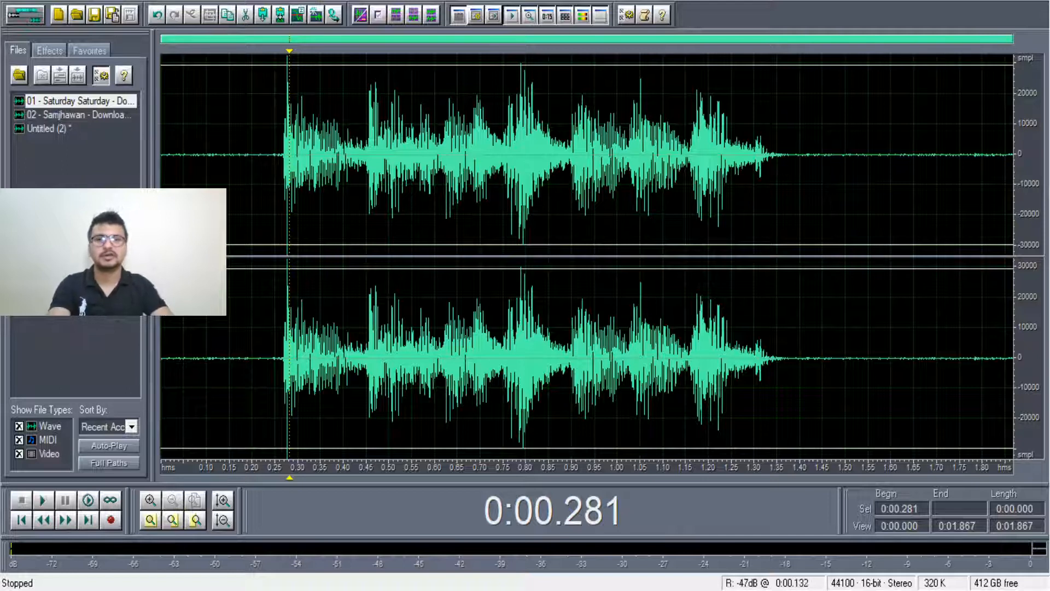
# Step: Delete the compressed voice phrase from 0:00.254 to 0:01.438 and place the cursor at 0:00.144
pyautogui.moveTo(812, 356); pyautogui.dragTo(278, 402)
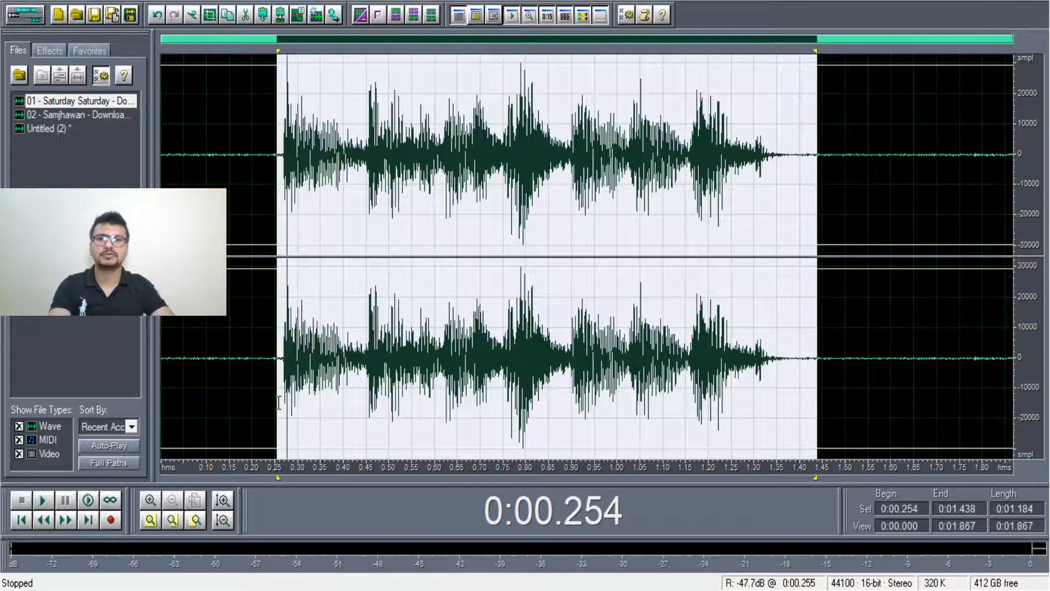
pyautogui.press('Delete')
pyautogui.click(341, 295)
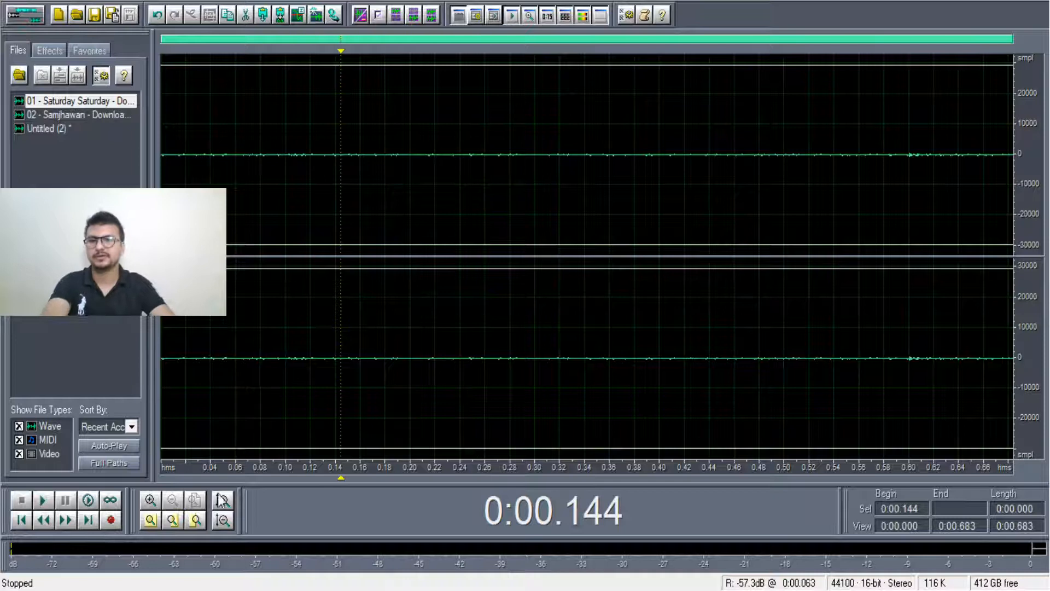
# Step: Record a test take of about 3.2 seconds from 0:00.144 and play it back from 0:00.296
pyautogui.click(112, 520)
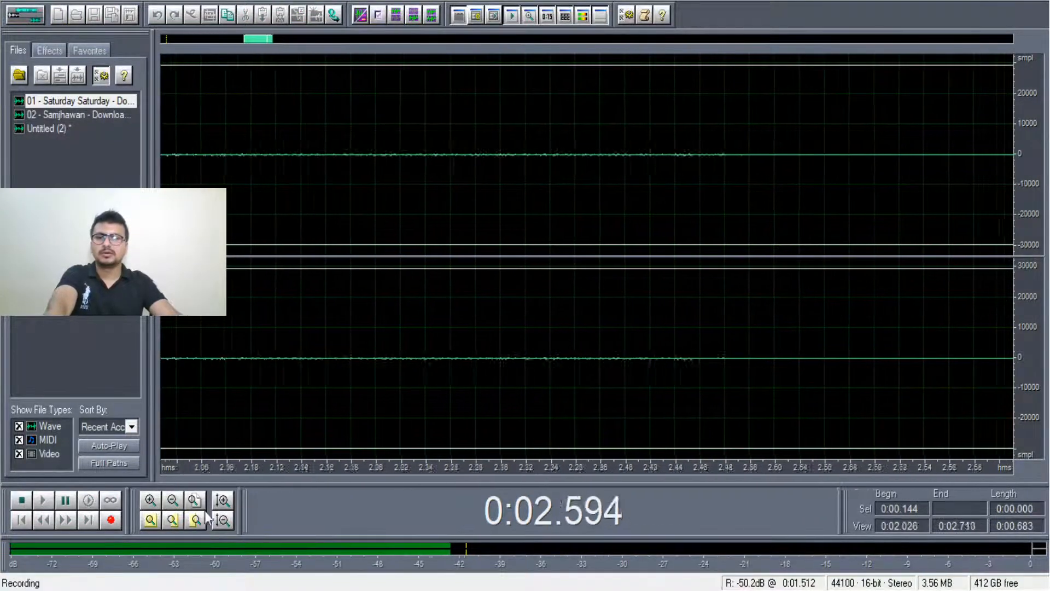
pyautogui.click(110, 520)
pyautogui.click(110, 520)
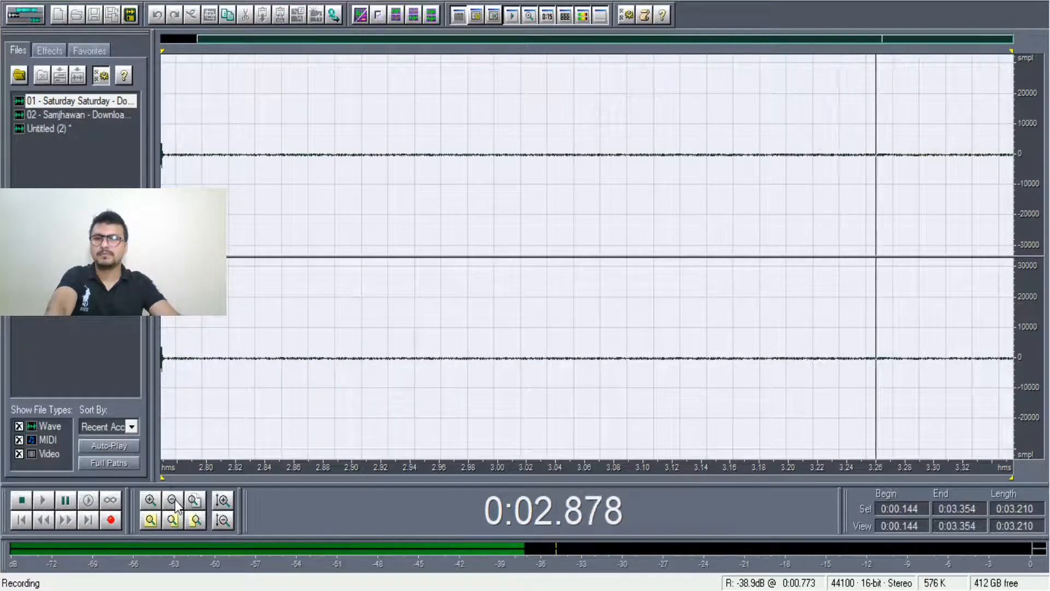
pyautogui.press('space')
pyautogui.click(236, 357)
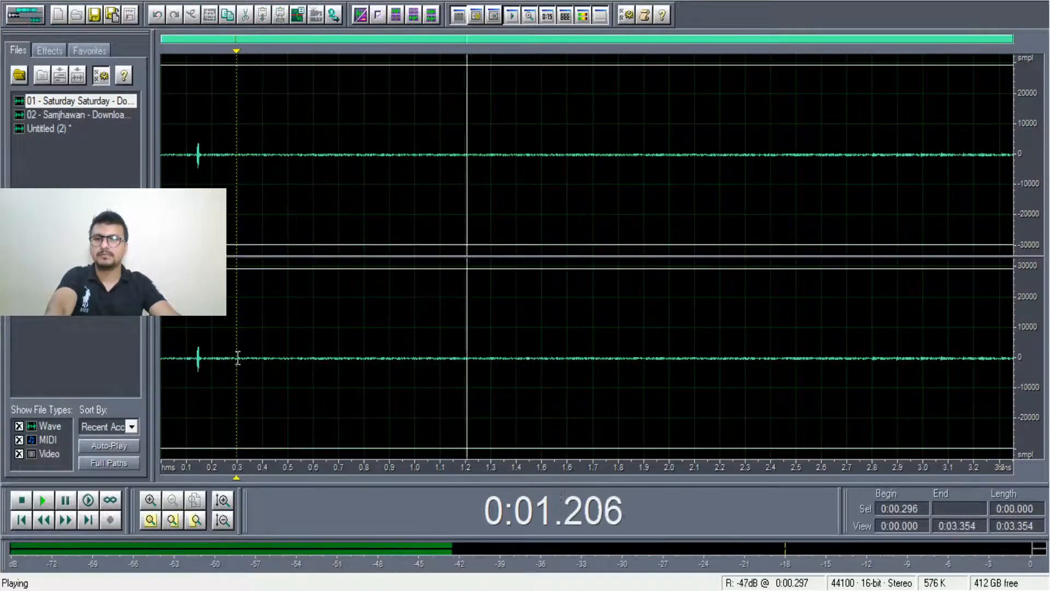
# Step: Stop playback, select the entire waveform and delete it
pyautogui.doubleClick(228, 359)
pyautogui.press('Delete')
pyautogui.press('space')
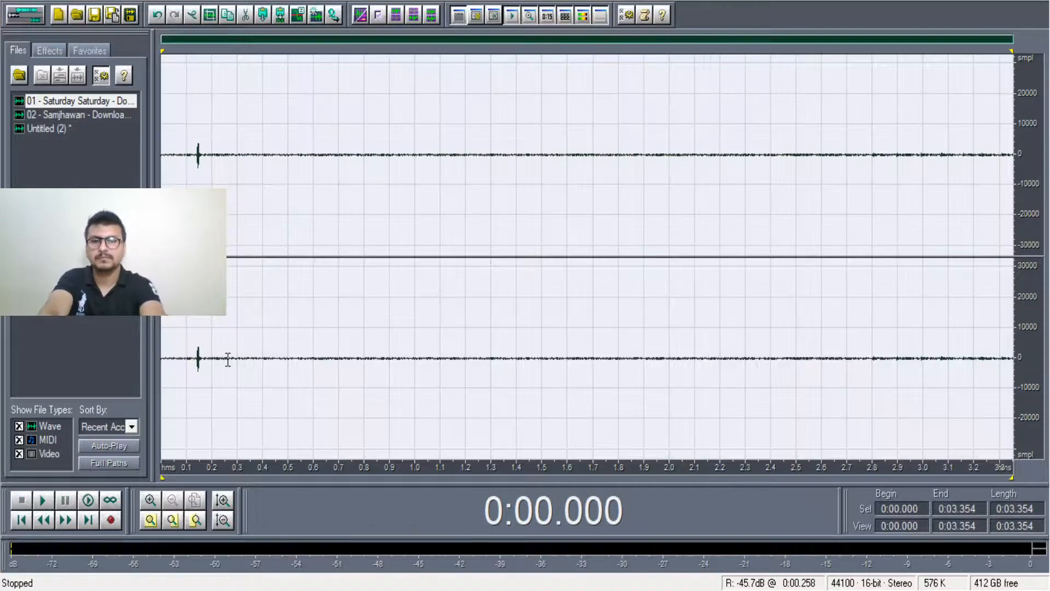
pyautogui.press('Delete')
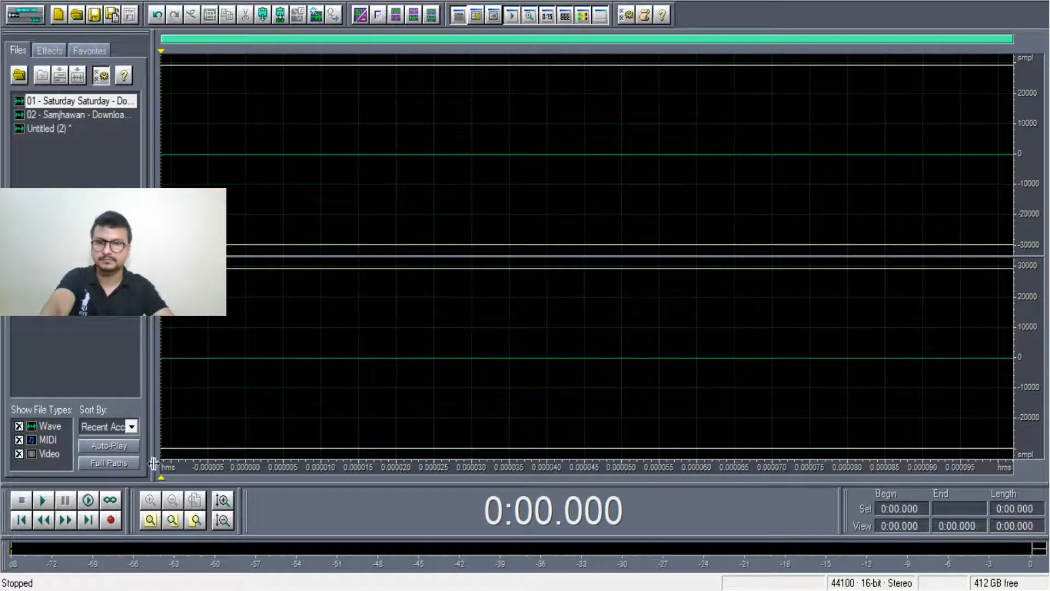
# Step: Record a new voice take of about 6.9 seconds and delete its end from 0:05.504
pyautogui.click(111, 519)
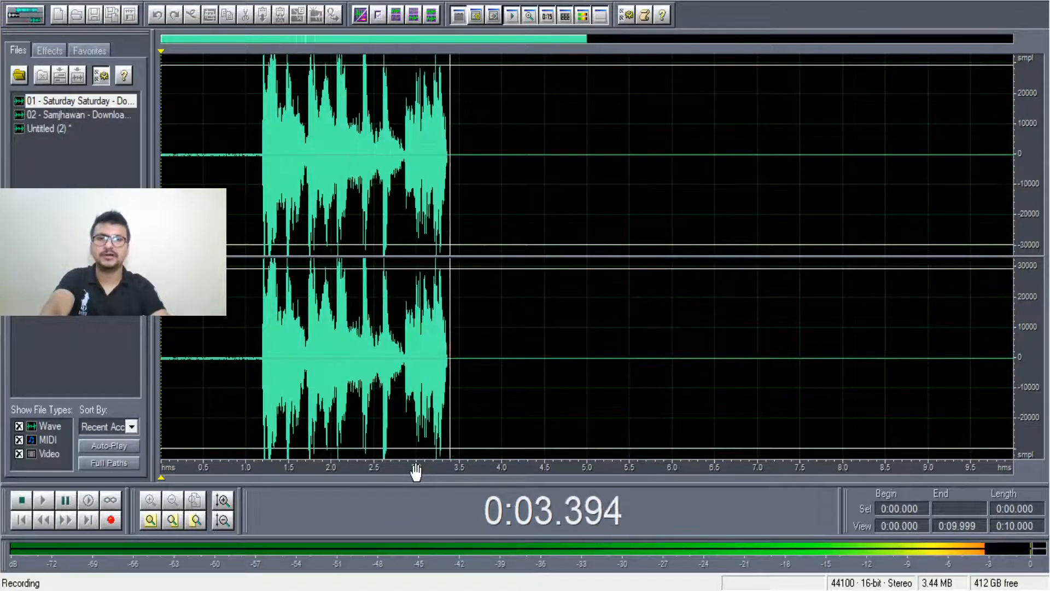
pyautogui.click(114, 521)
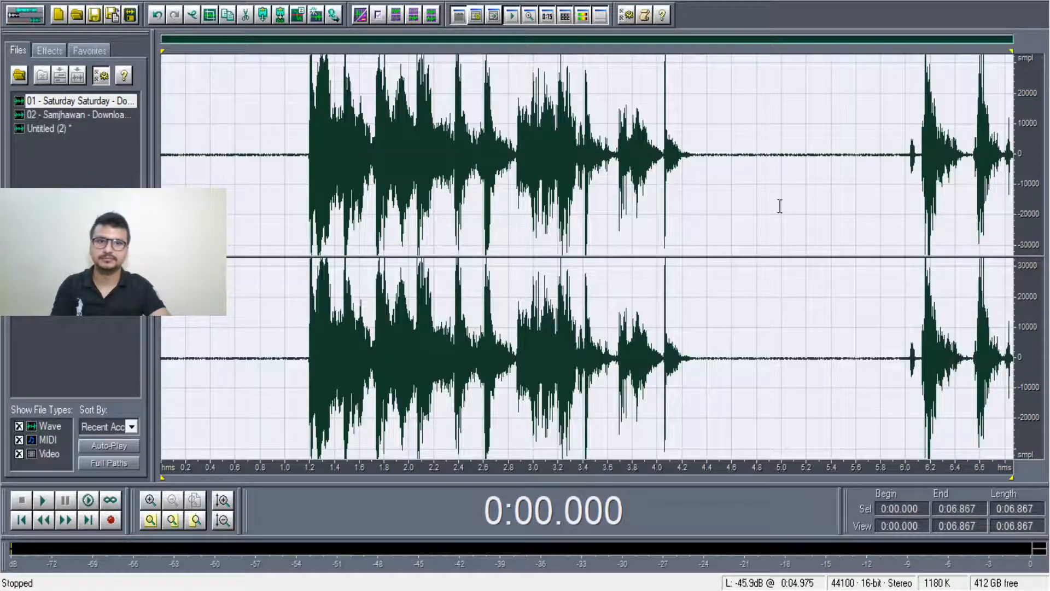
pyautogui.moveTo(845, 148); pyautogui.dragTo(1029, 125)
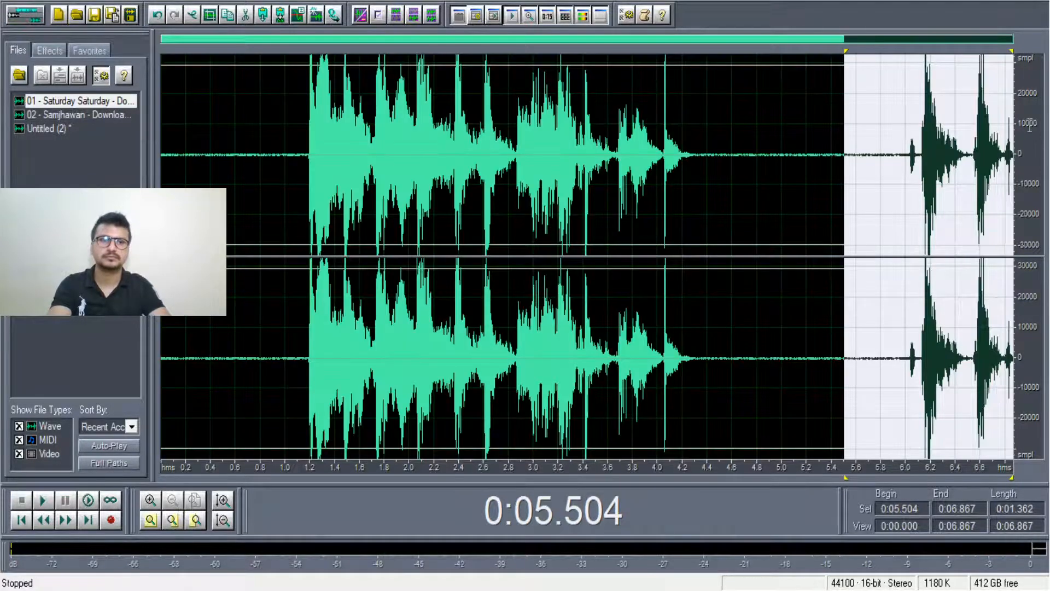
pyautogui.press('Delete')
# Step: Play the new voice take from 0:01.166 and stop after the phrase ends
pyautogui.click(341, 178)
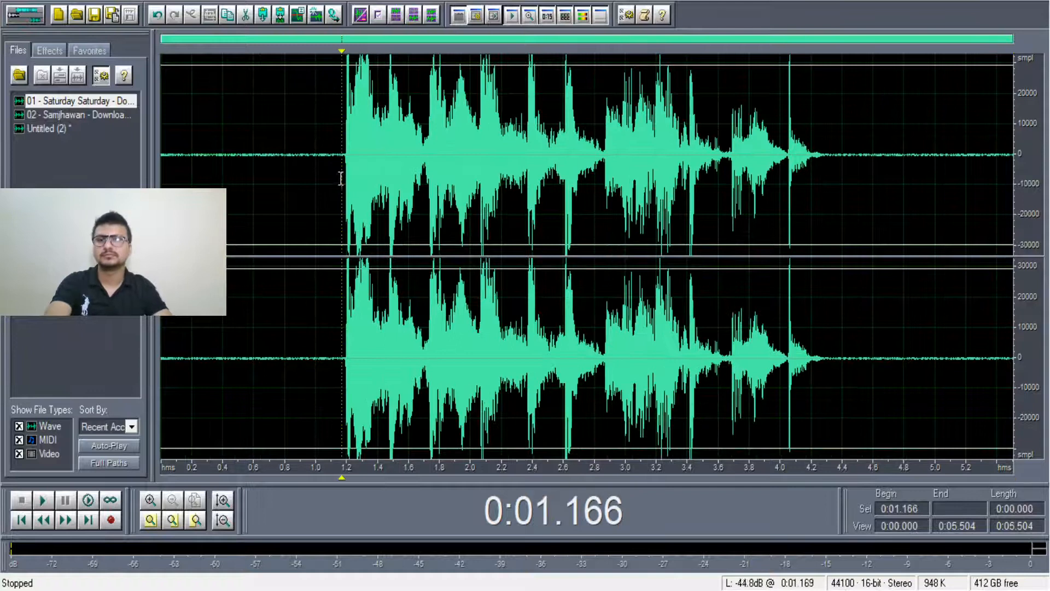
pyautogui.press('space')
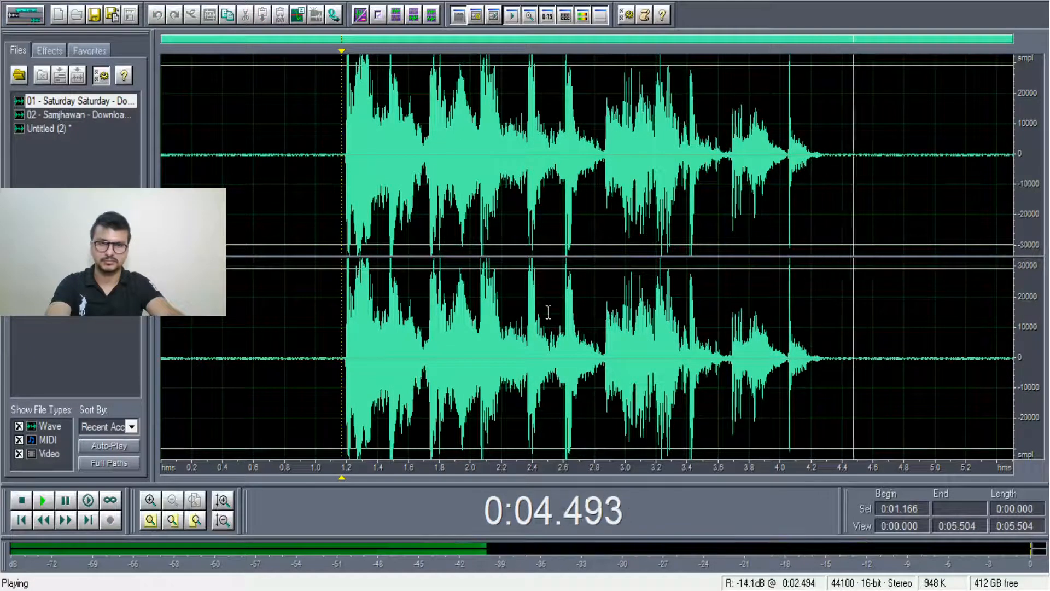
pyautogui.press('space')
# Step: Select the spoken phrase from 0:01.151 to 0:04.402 and time-compress it to a length of 1.245 seconds
pyautogui.moveTo(339, 230); pyautogui.dragTo(842, 230)
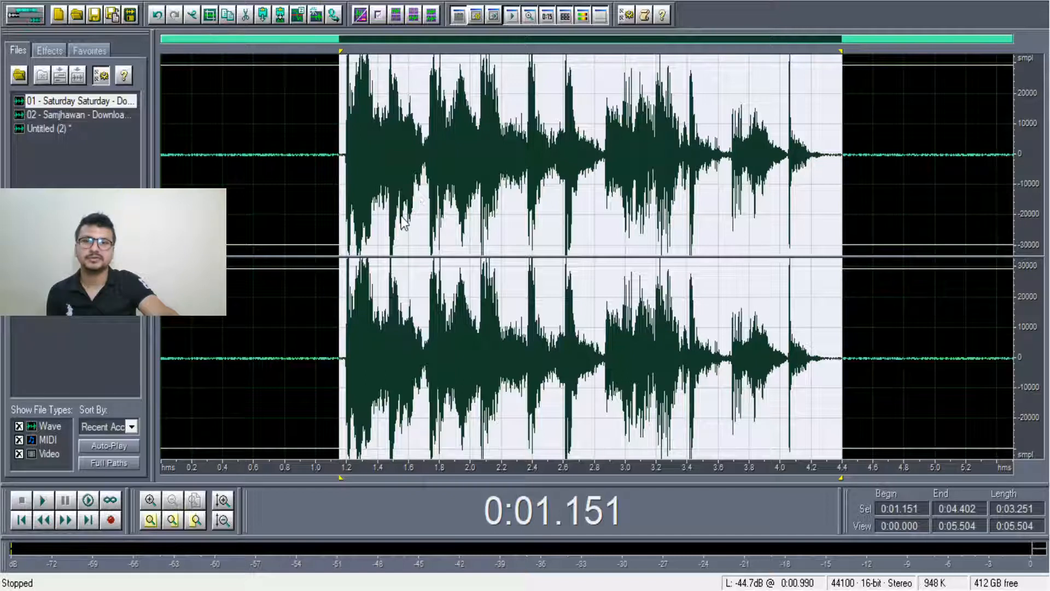
pyautogui.press('space')
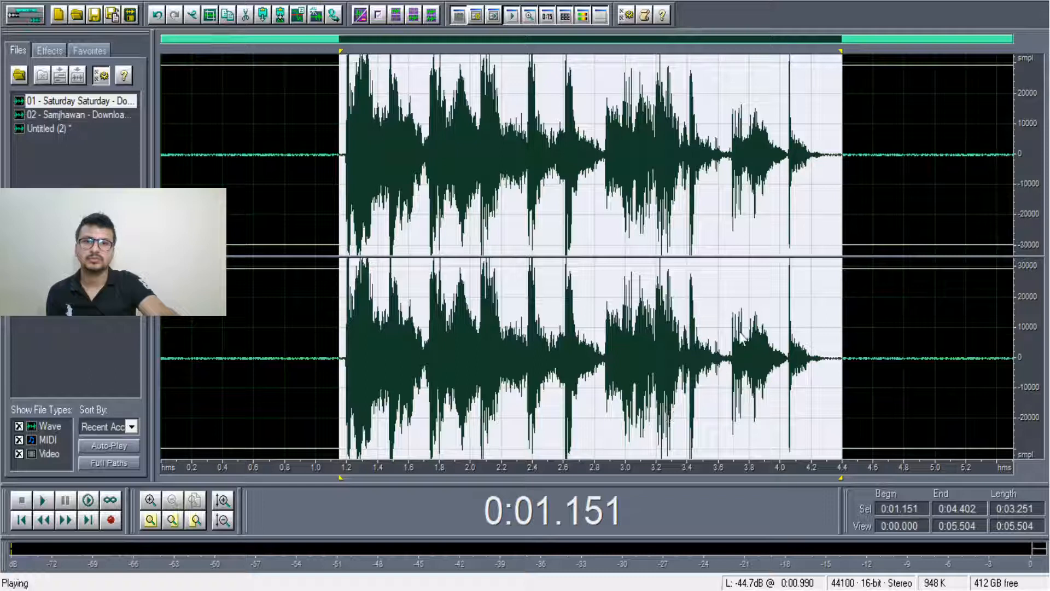
pyautogui.hotkey('ctrl', 'z')
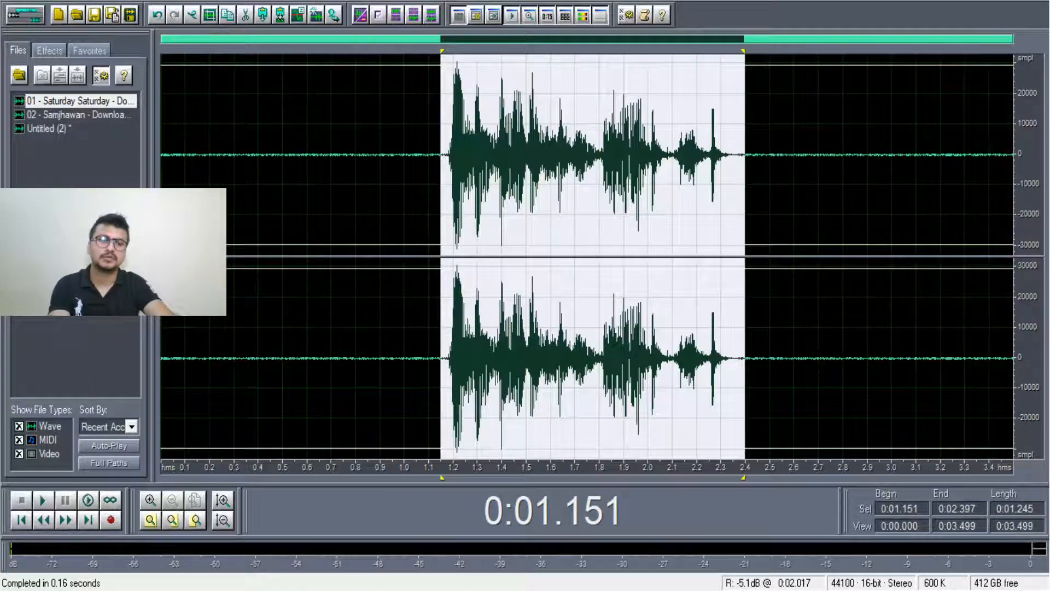
# Step: Clear the selection and play the shortened phrase from 0:01.176
pyautogui.click(447, 448)
pyautogui.press('space')
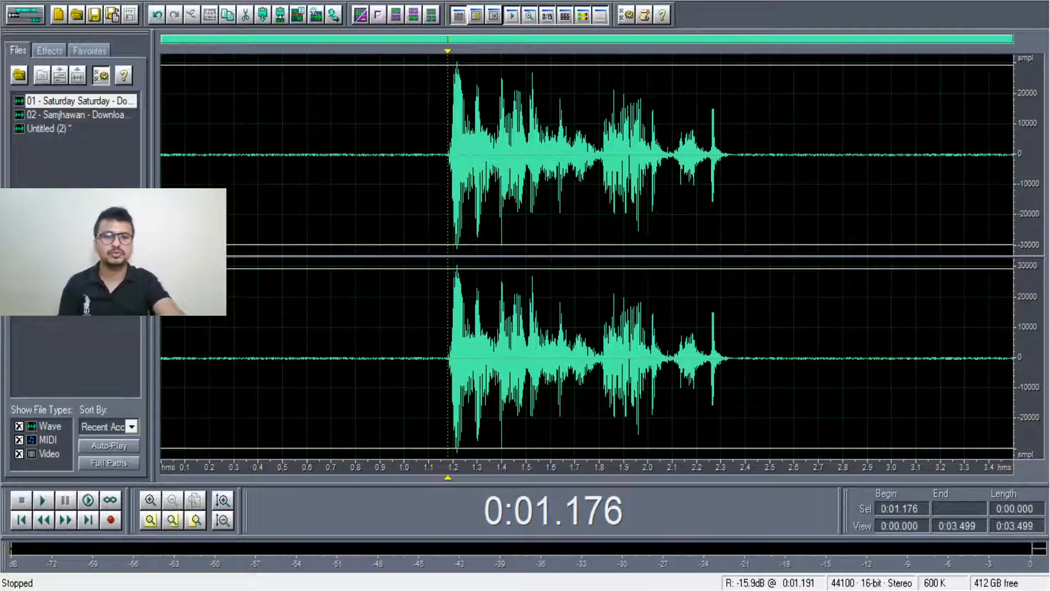
# Step: Undo the phrase's time compression and play the restored phrase from 0:01.151
pyautogui.moveTo(450, 407); pyautogui.dragTo(730, 247)
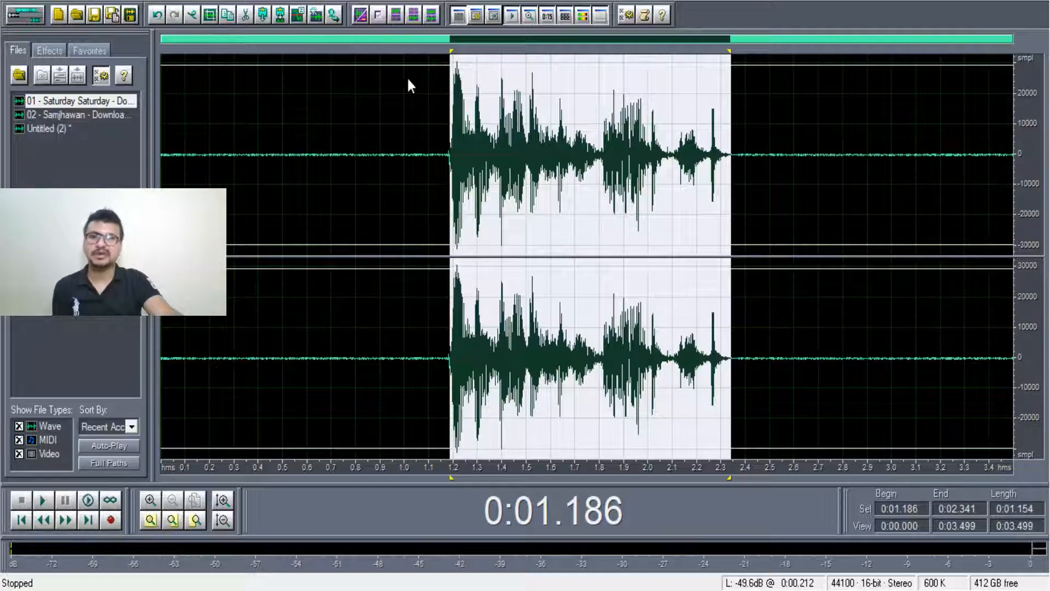
pyautogui.press('space')
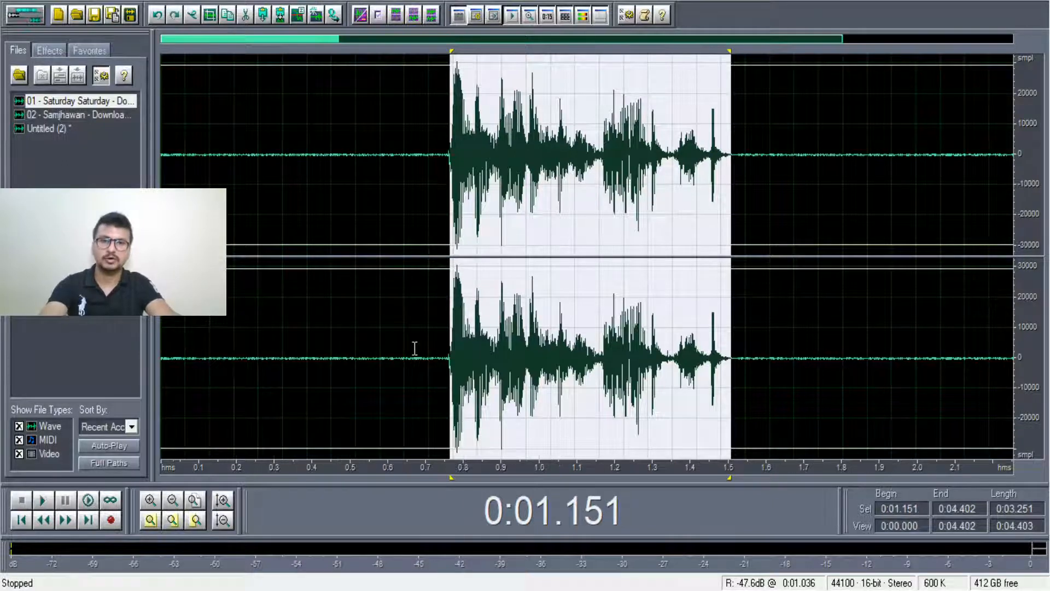
pyautogui.press('space')
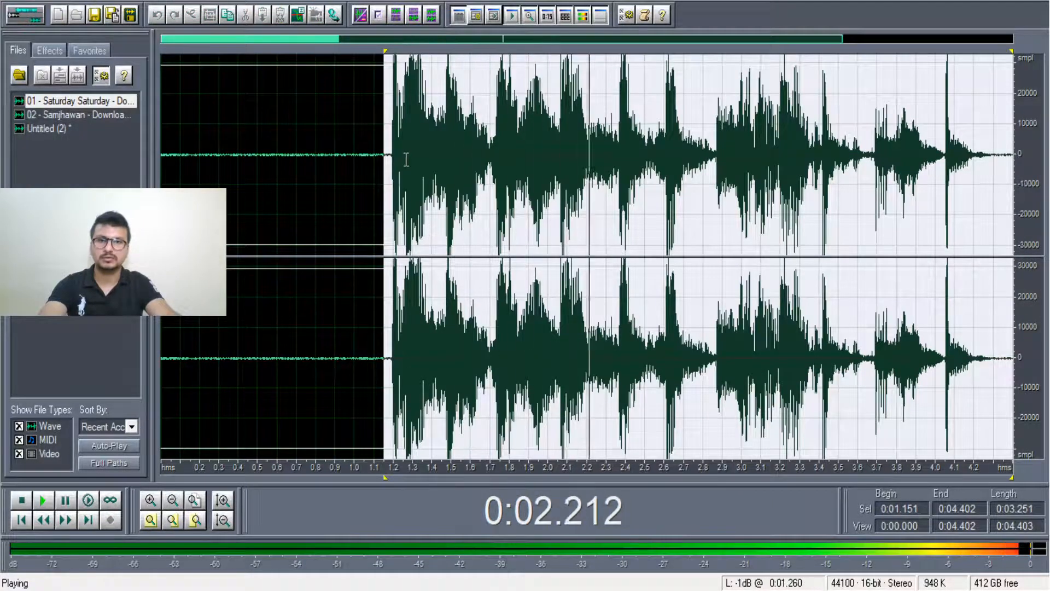
pyautogui.press('space')
# Step: Select the phrase from 0:01.179 to 0:04.307, replace it with silence and undo the silencing
pyautogui.moveTo(391, 218); pyautogui.dragTo(996, 302)
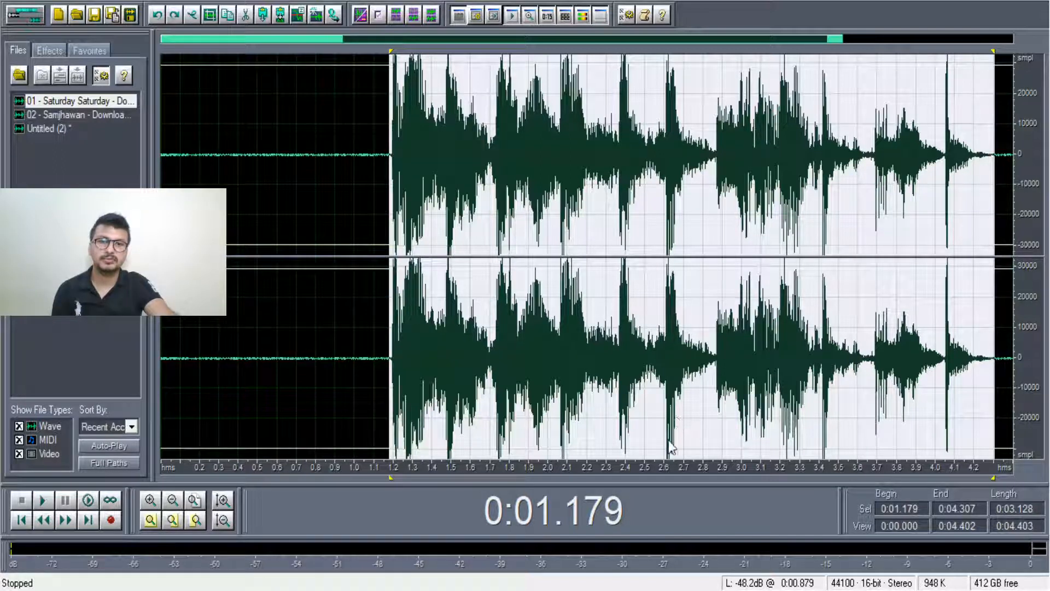
pyautogui.press('space')
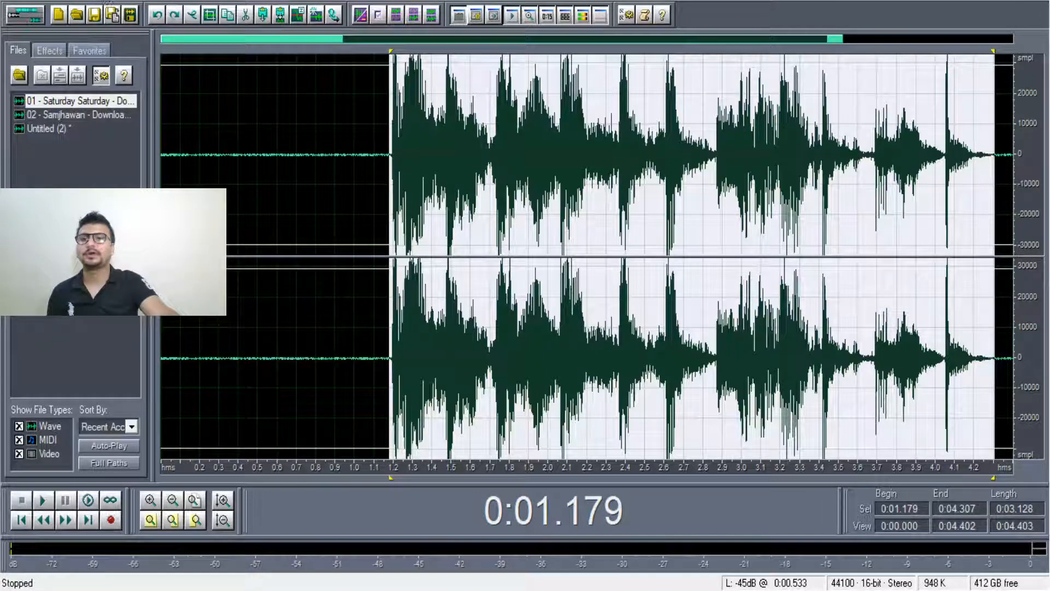
pyautogui.click(140, 46)
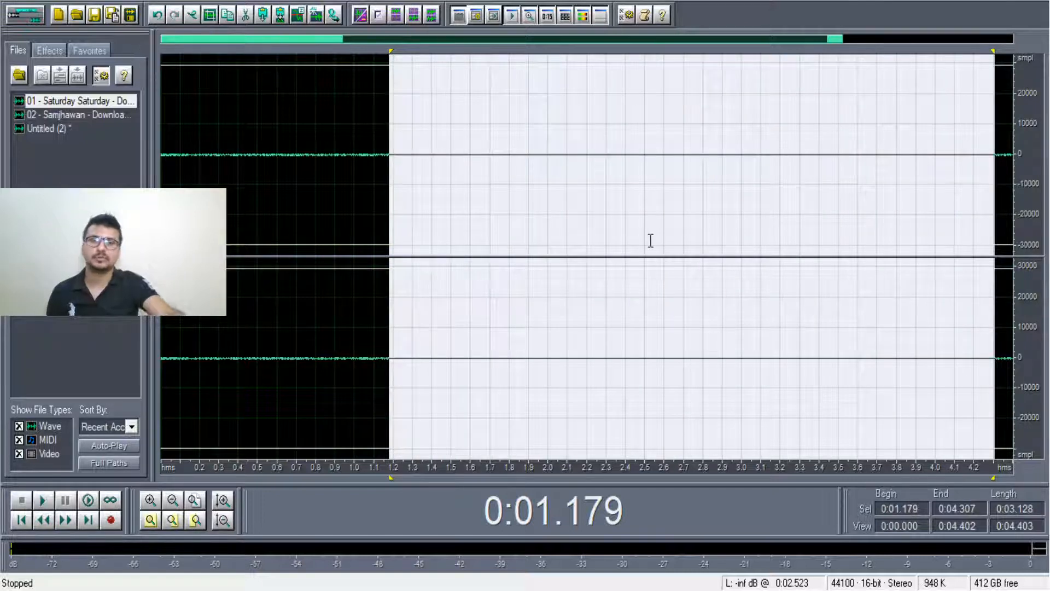
pyautogui.hotkey('ctrl', 'z')
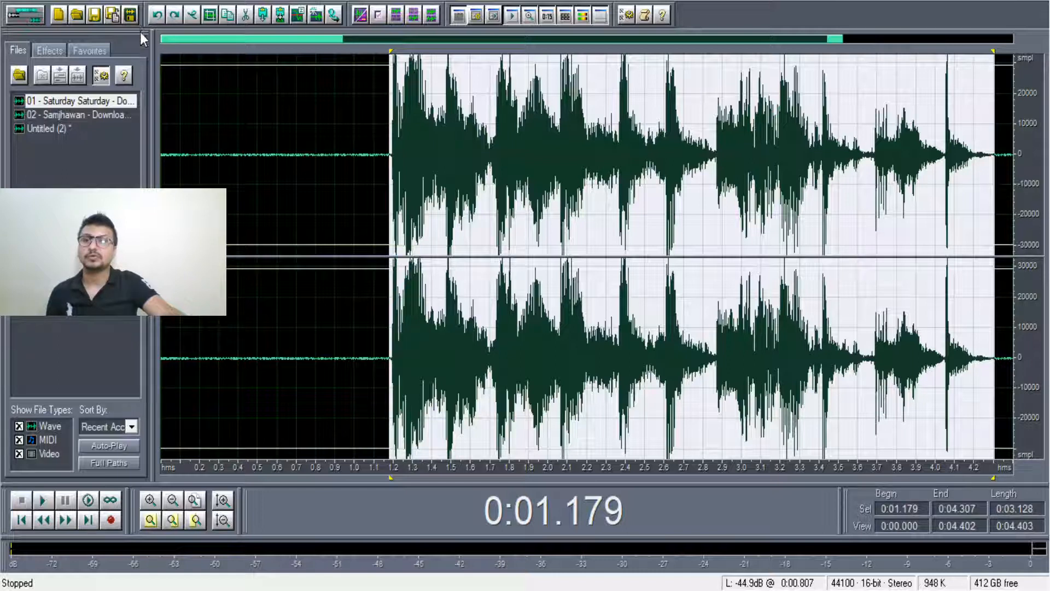
# Step: Reverse the selected phrase, play it backwards and undo the reversal
pyautogui.click(170, 28)
pyautogui.press('space')
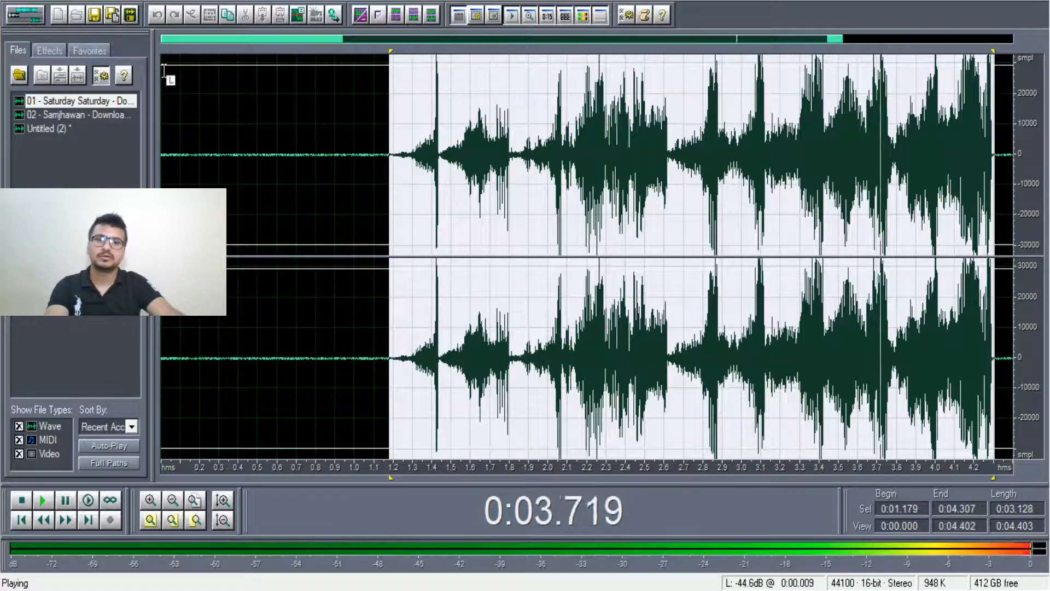
pyautogui.hotkey('ctrl', 'z')
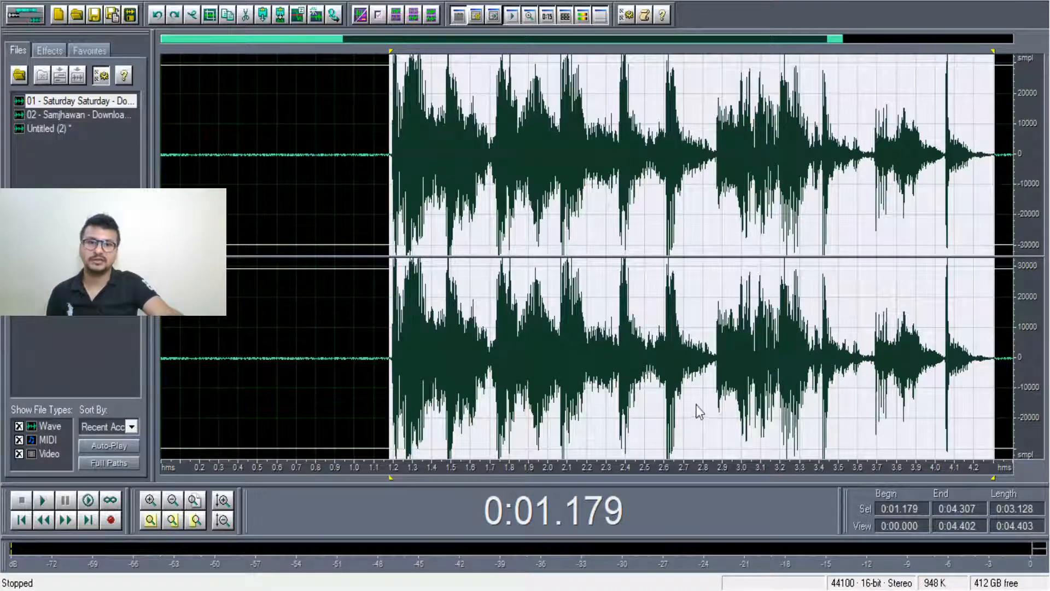
# Step: Play the restored phrase from 0:01.179, stop playback and switch to the multitrack view
pyautogui.press('space')
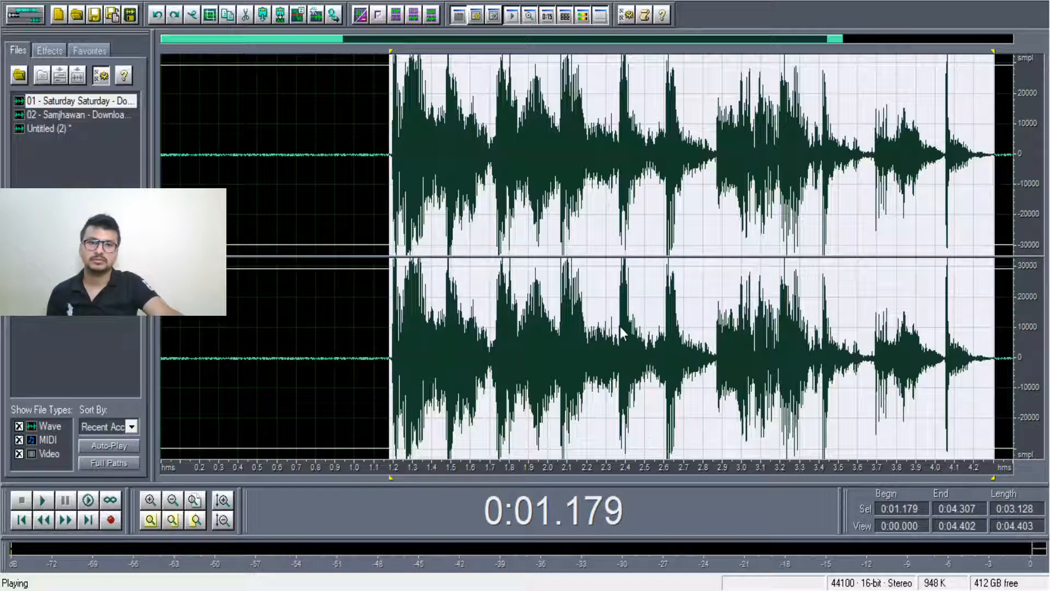
pyautogui.press('space')
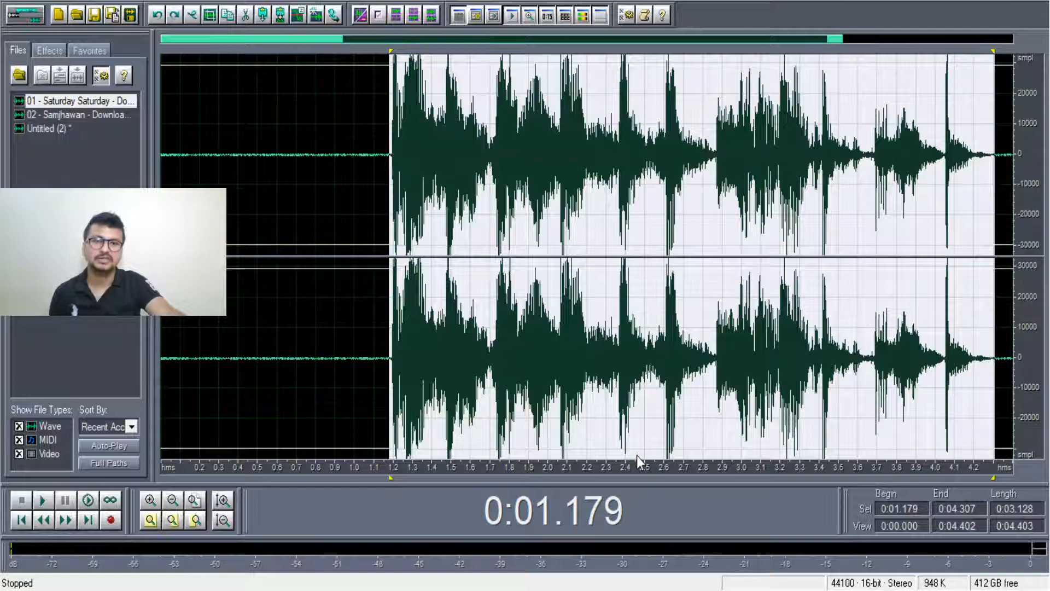
pyautogui.press('space')
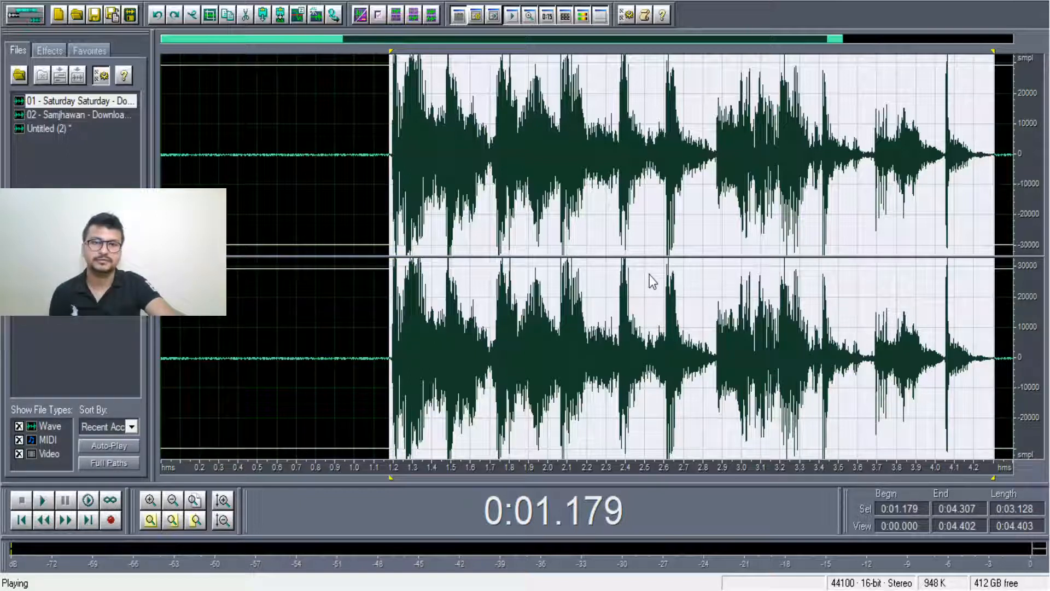
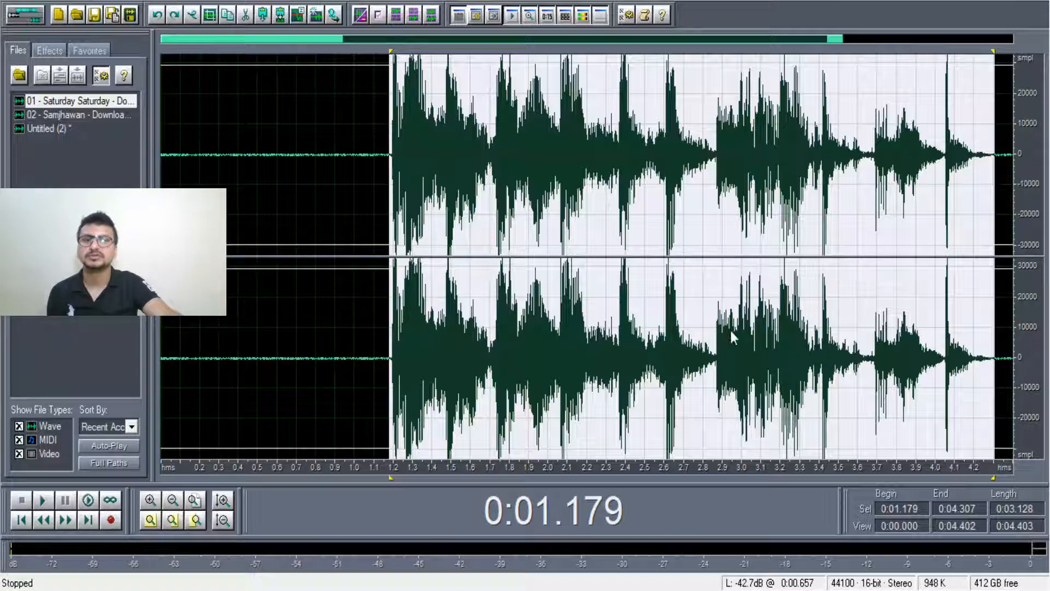
pyautogui.press('space')
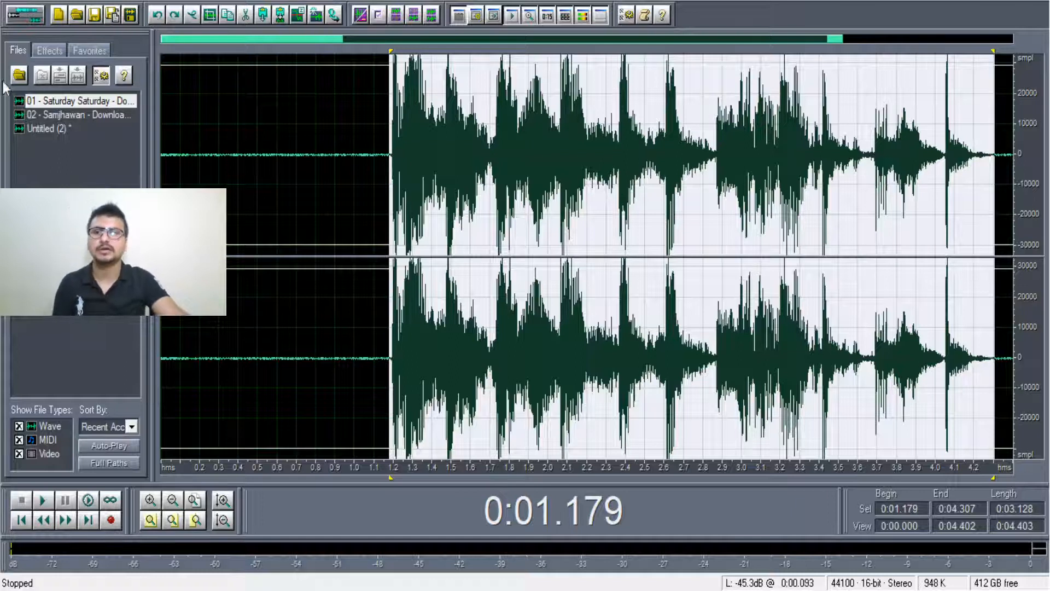
pyautogui.click(11, 19)
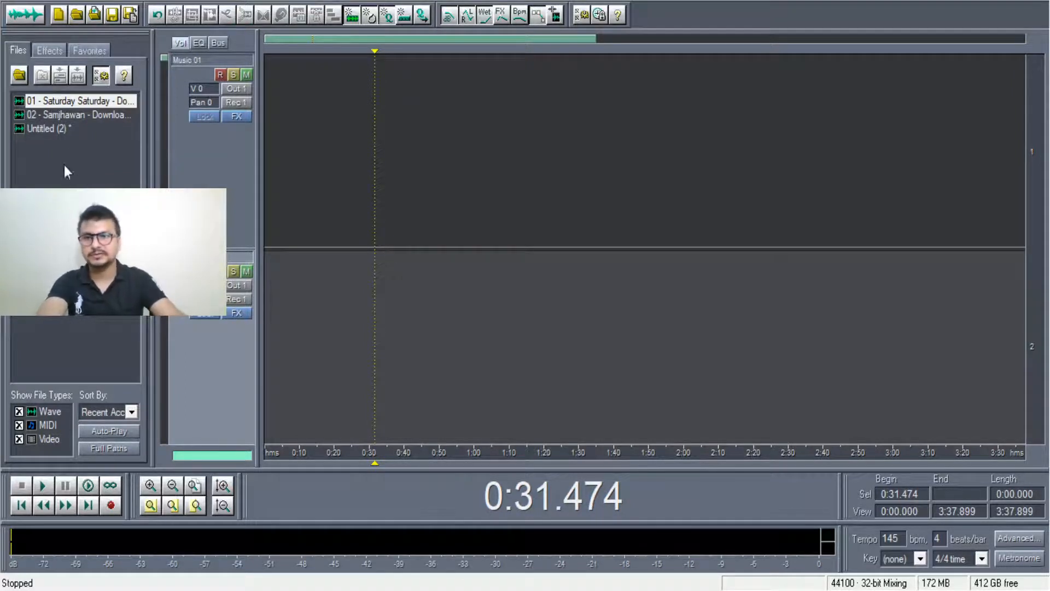
pyautogui.moveTo(82, 100); pyautogui.dragTo(444, 162)
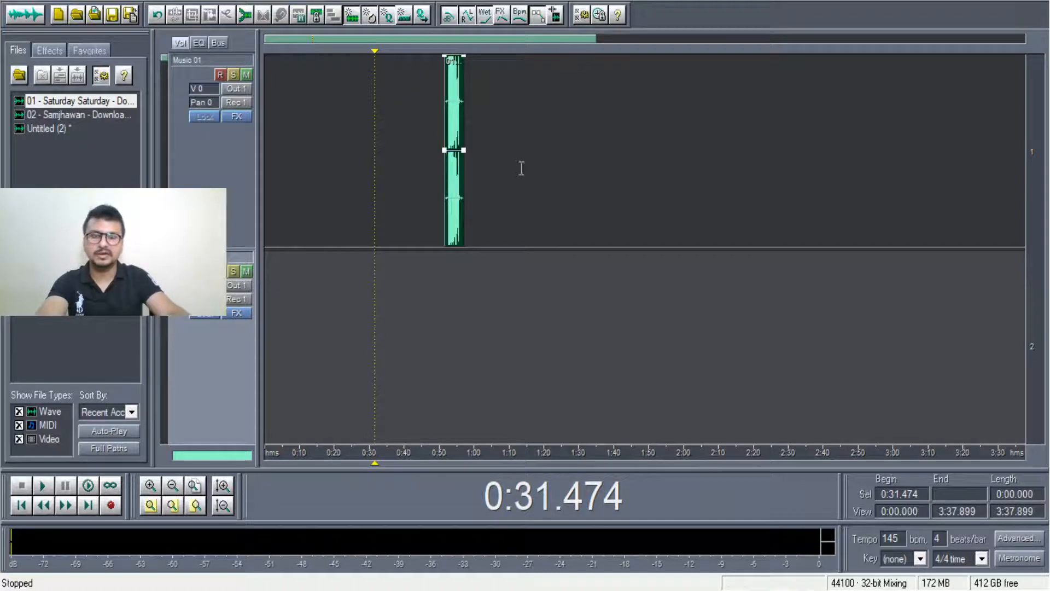
pyautogui.click(451, 160)
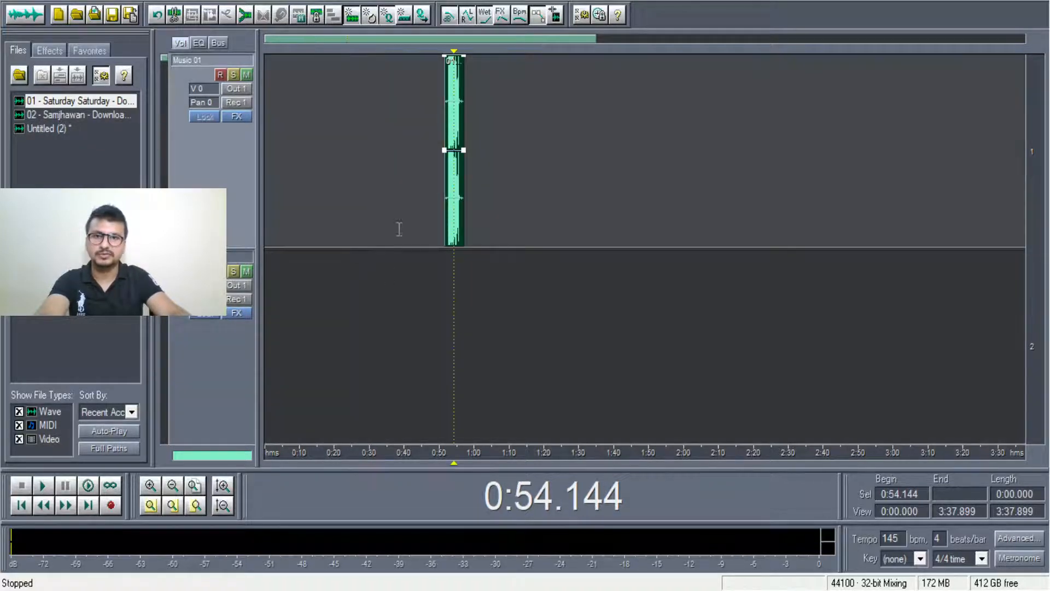
pyautogui.click(152, 486)
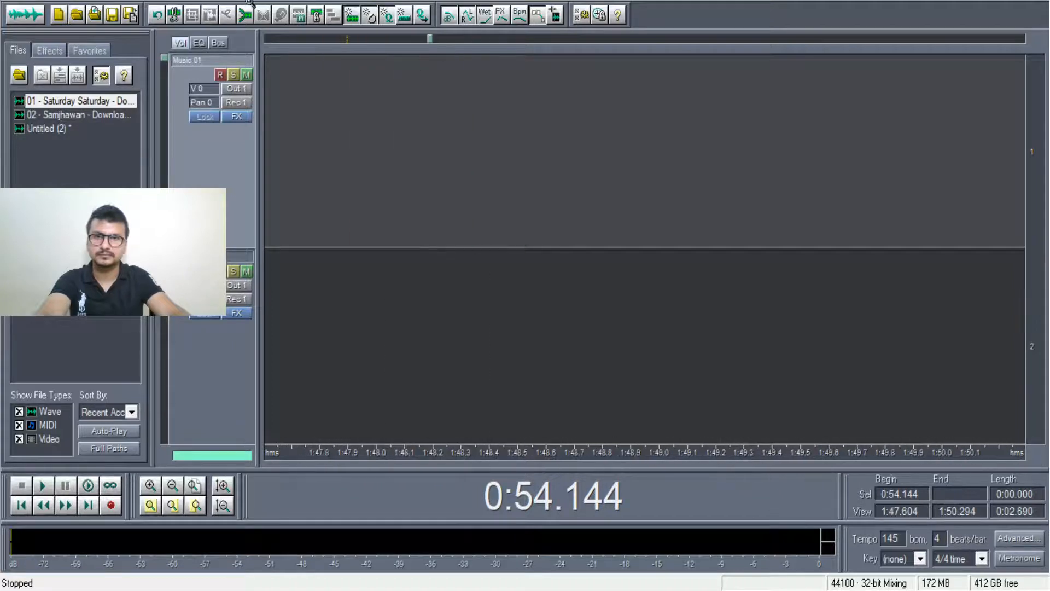
pyautogui.moveTo(424, 38); pyautogui.dragTo(324, 38)
pyautogui.click(445, 136)
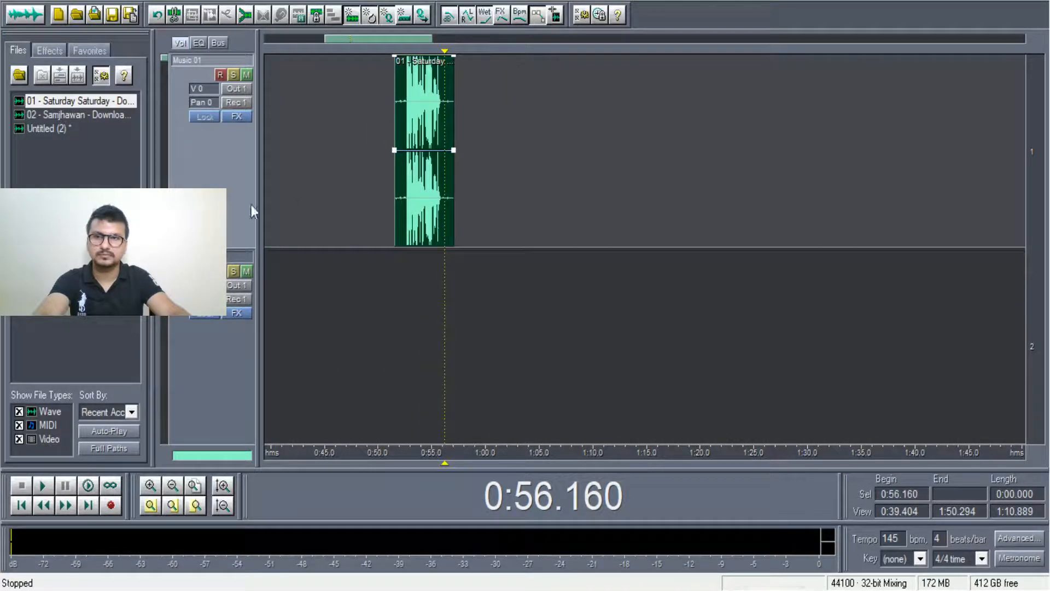
pyautogui.press('Delete')
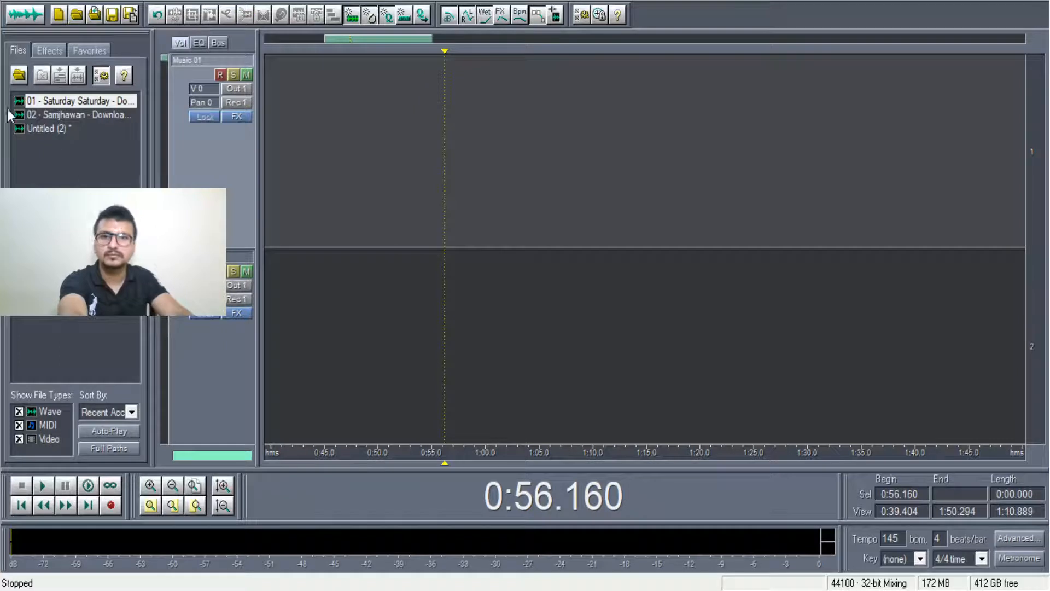
# Step: Insert 02 - Samjhawan on track 1 starting at about 1:00 and play it from 1:19.480
pyautogui.click(70, 103)
pyautogui.moveTo(510, 188); pyautogui.dragTo(484, 174)
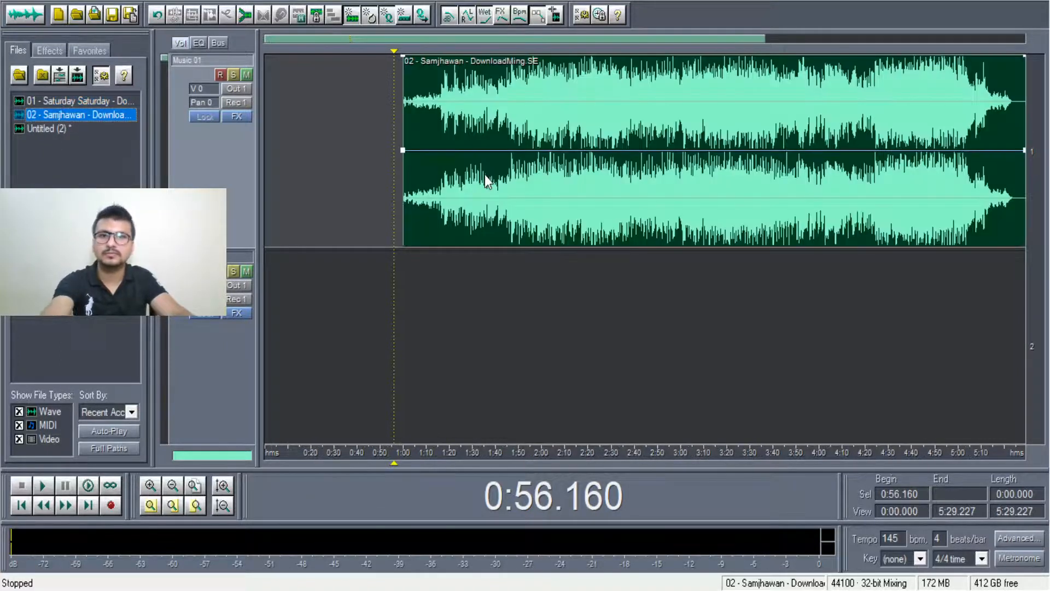
pyautogui.click(448, 205)
pyautogui.press('space')
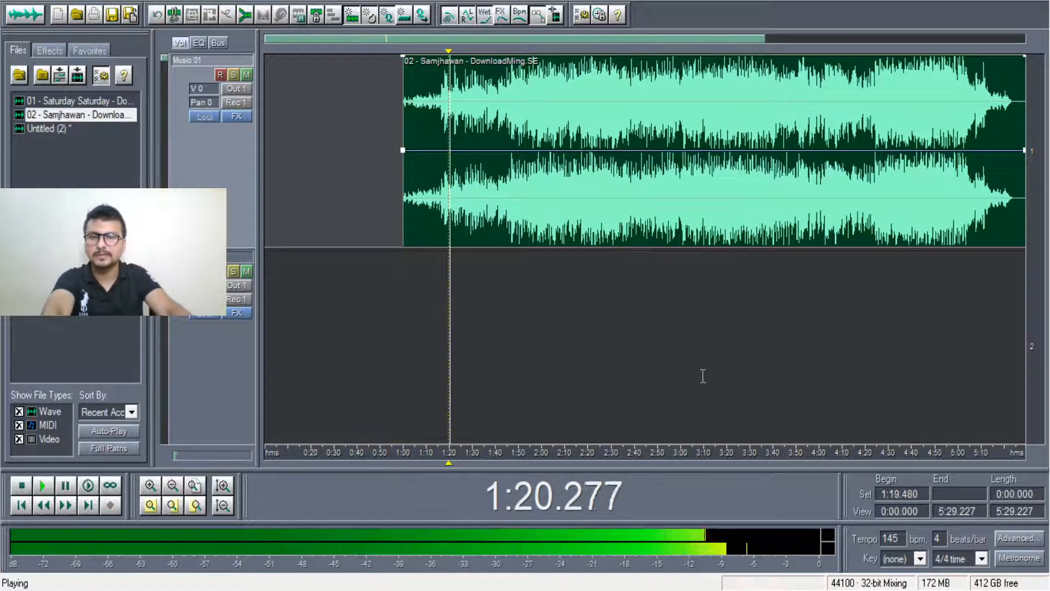
pyautogui.press('space')
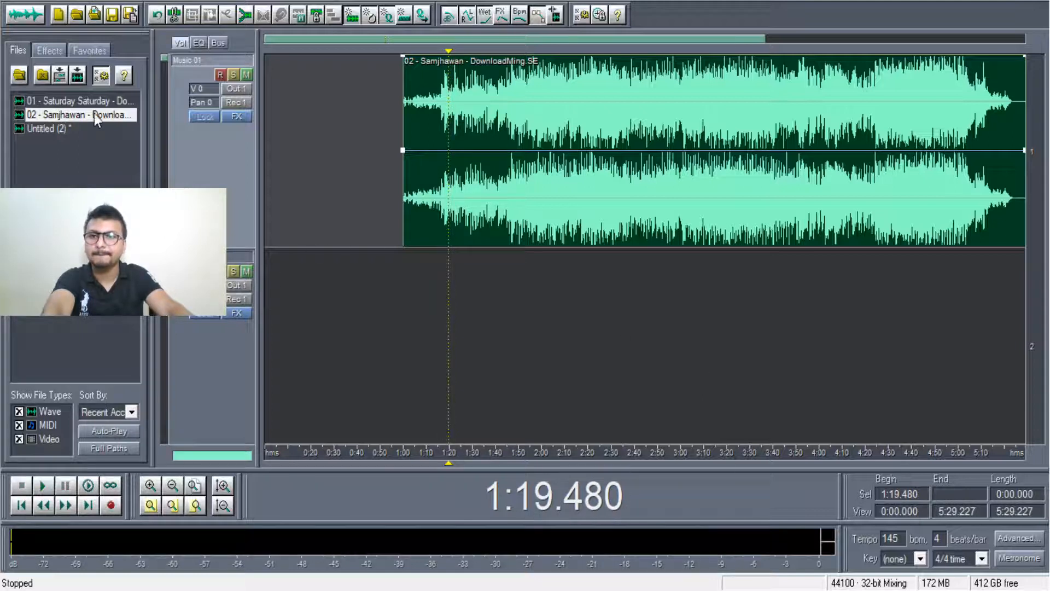
# Step: Open a fresh copy of 01 - Saturday Saturday, place it on track 2 at about 1:13 and play the mix from 1:10.833
pyautogui.moveTo(93, 101); pyautogui.dragTo(253, 189)
pyautogui.moveTo(490, 350); pyautogui.dragTo(491, 317)
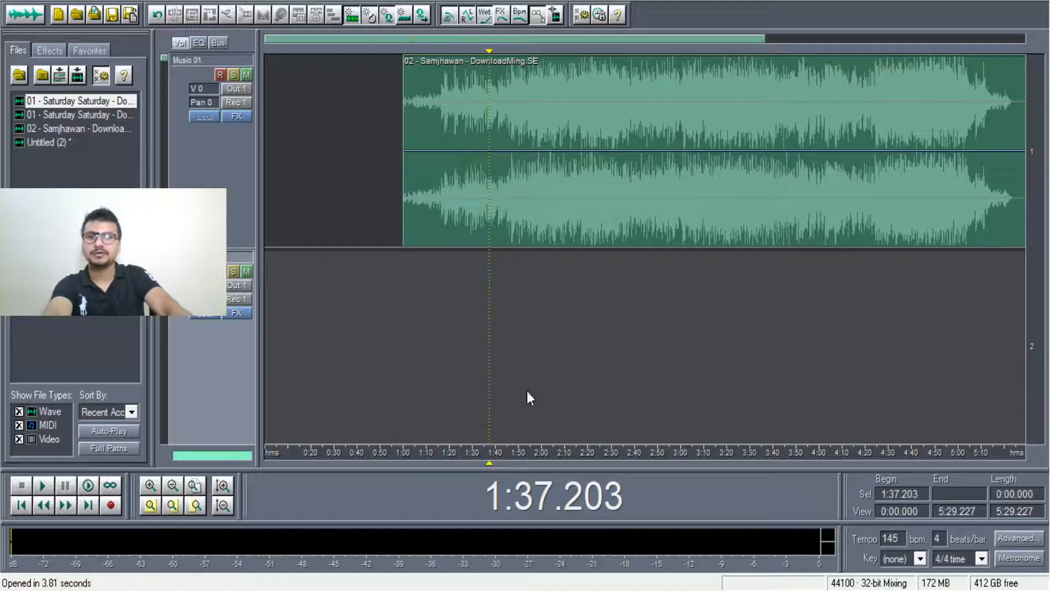
pyautogui.moveTo(569, 285); pyautogui.dragTo(484, 316)
pyautogui.click(429, 69)
pyautogui.press('space')
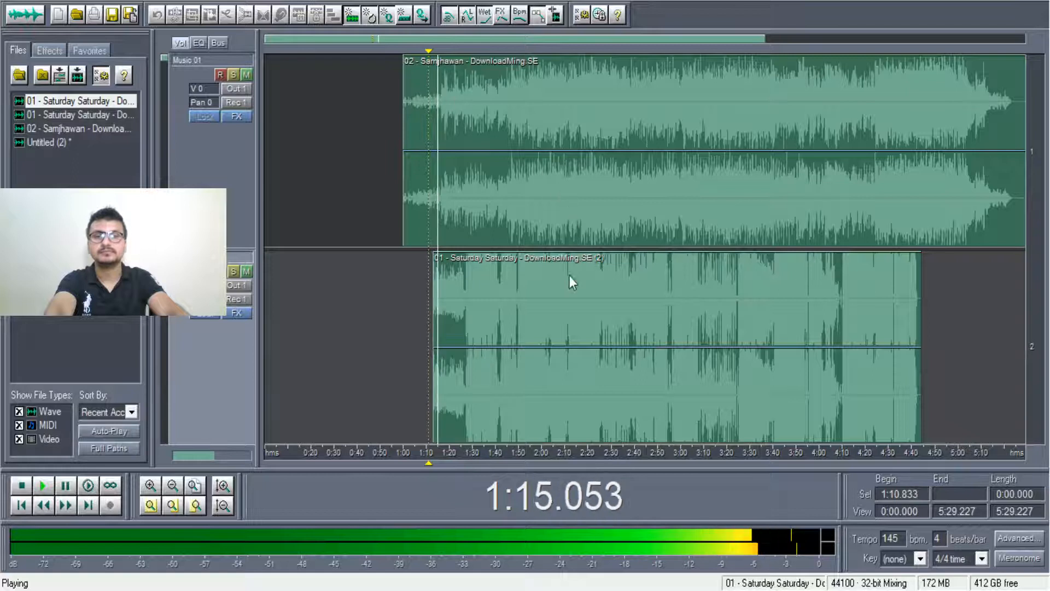
# Step: Lower the track 2 song's volume envelope to near silence at its start and about 30% at its end while playing from 1:50.740
pyautogui.click(520, 317)
pyautogui.click(522, 316)
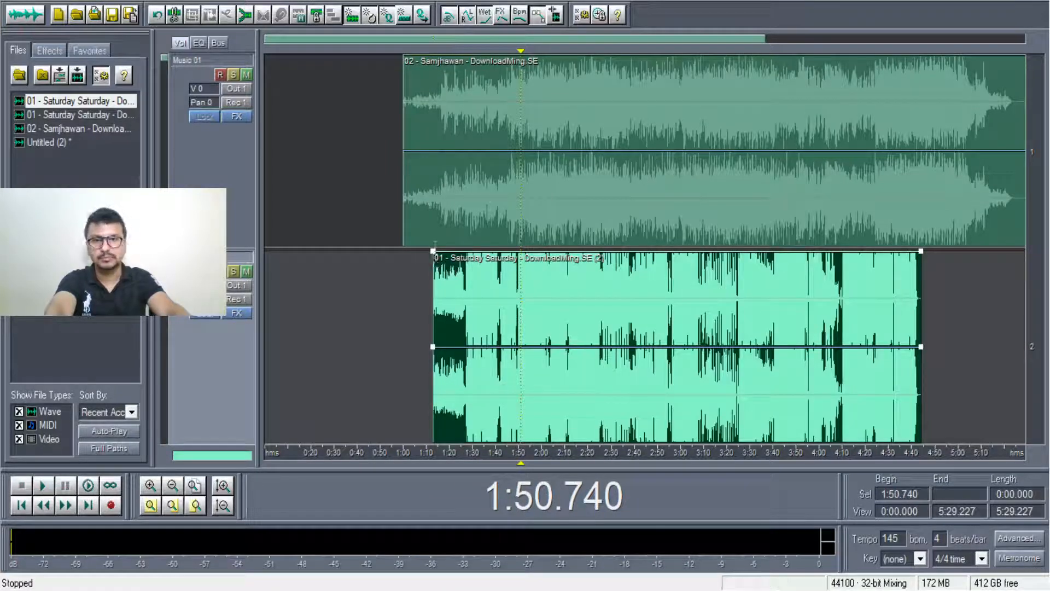
pyautogui.moveTo(433, 252); pyautogui.dragTo(438, 310)
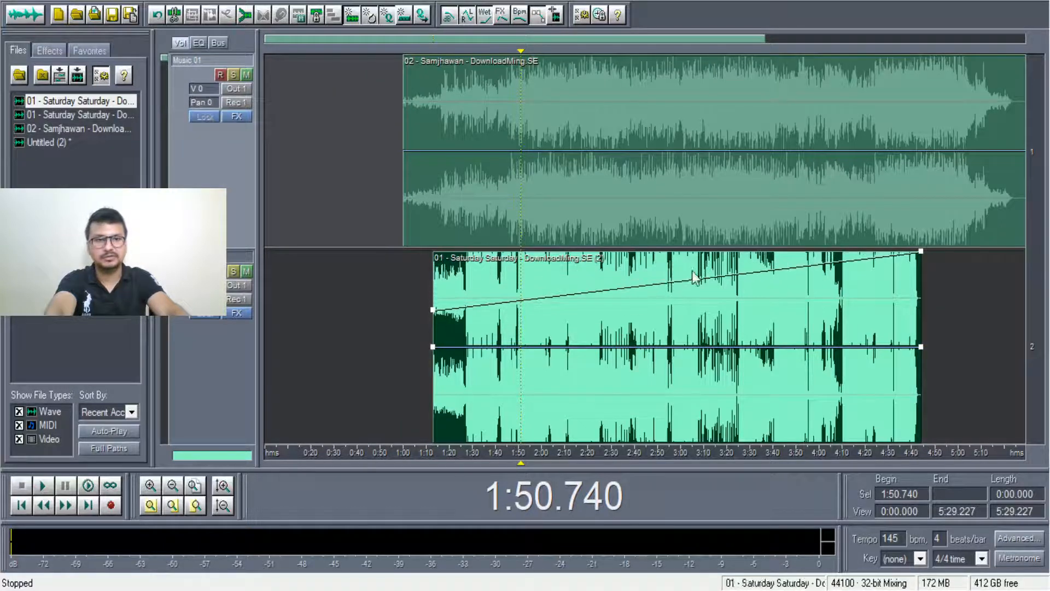
pyautogui.moveTo(922, 258); pyautogui.dragTo(921, 378)
pyautogui.press('space')
pyautogui.moveTo(433, 311); pyautogui.dragTo(433, 431)
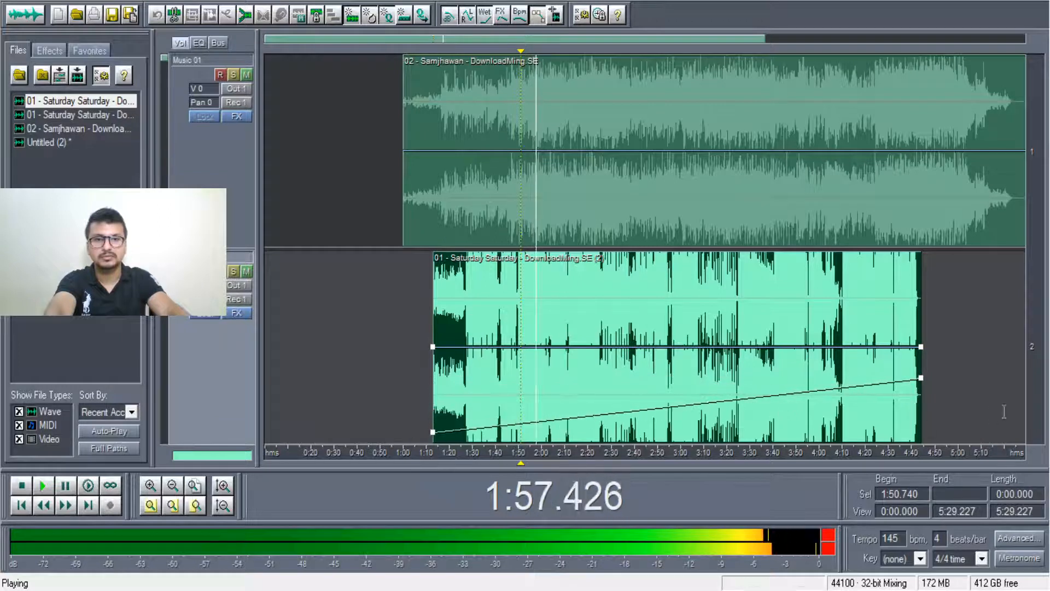
pyautogui.moveTo(920, 377)
pyautogui.mouseDown()
pyautogui.moveTo(921, 402)
pyautogui.moveTo(921, 386)
pyautogui.mouseUp()
# Step: Raise both ends of the track 2 song's volume envelope to about 76% and replay the mix from 1:50.740
pyautogui.moveTo(436, 437); pyautogui.dragTo(462, 307)
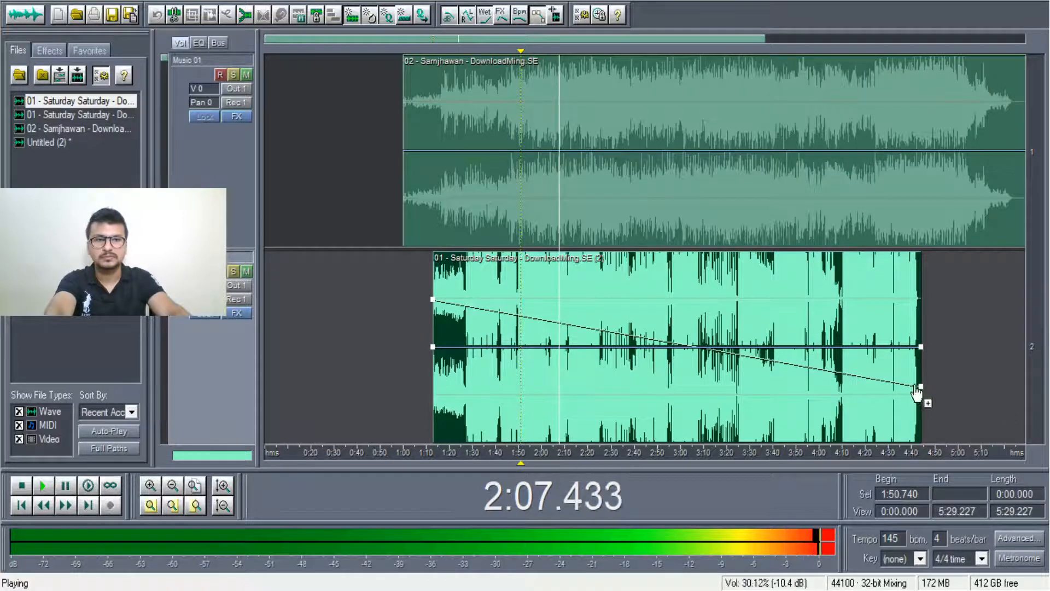
pyautogui.moveTo(924, 394); pyautogui.dragTo(929, 291)
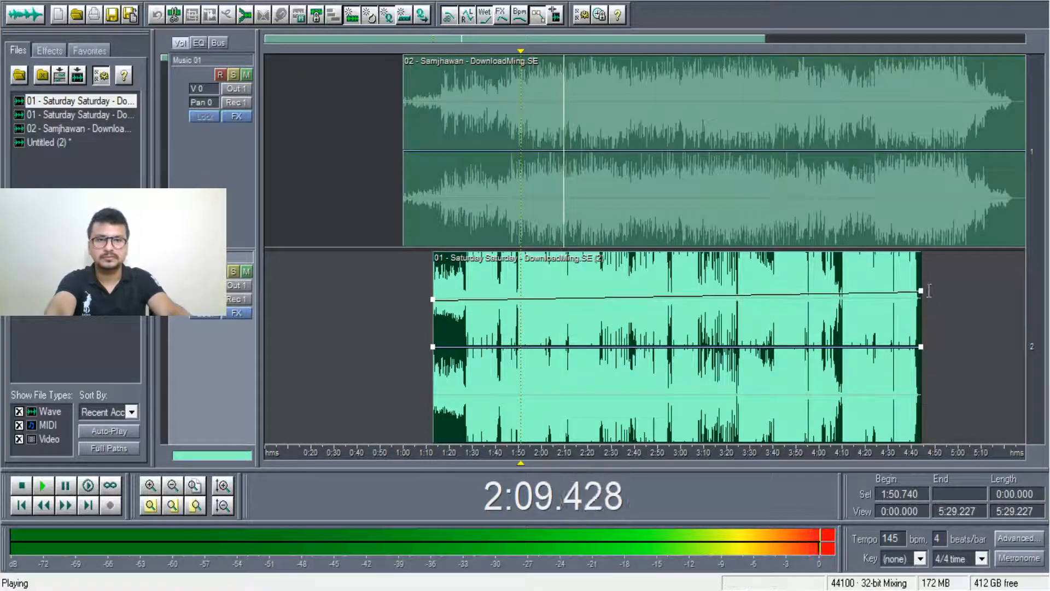
pyautogui.press('space')
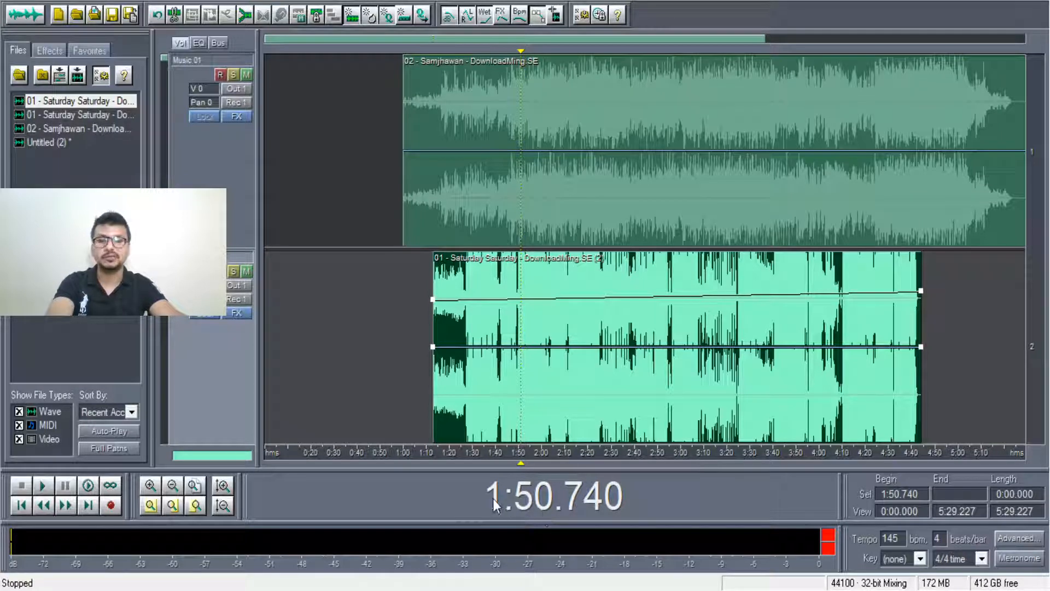
pyautogui.press('space')
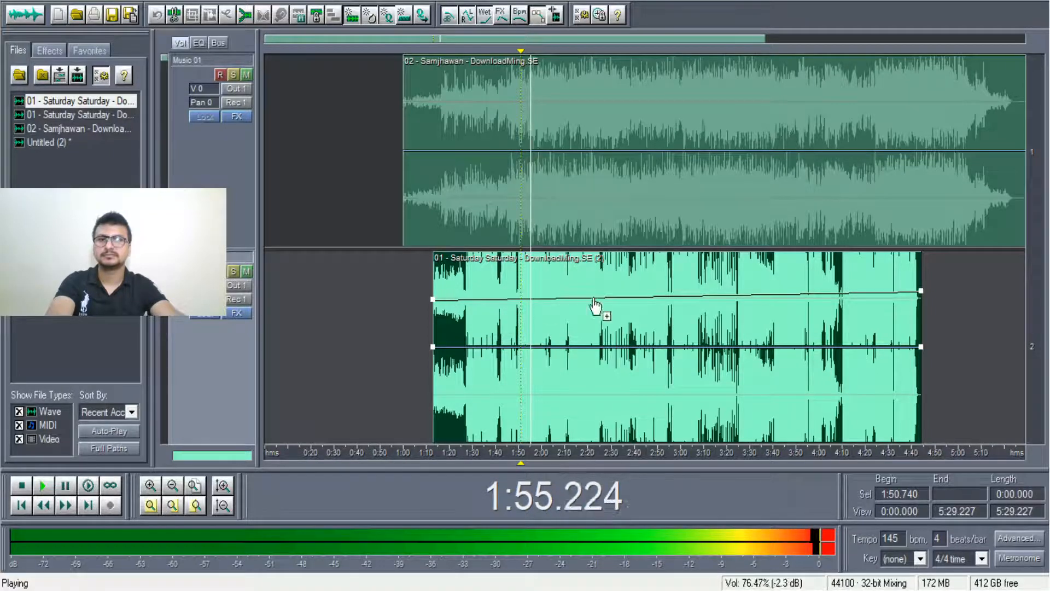
pyautogui.press('space')
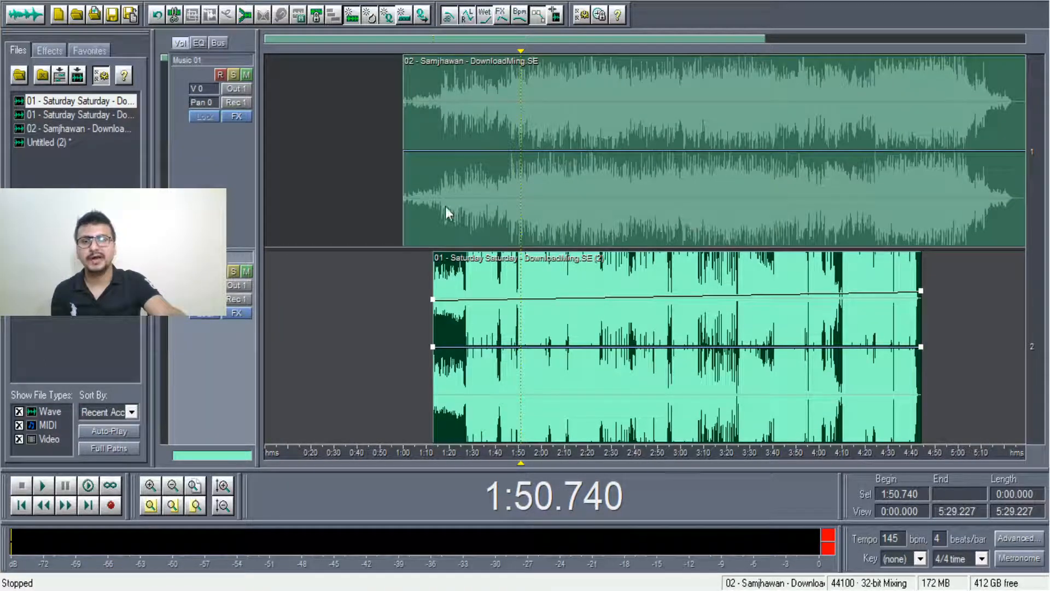
# Step: Play the mix briefly from 4:14.735 and delete the Saturday Saturday clip from track 2
pyautogui.click(853, 320)
pyautogui.press('space')
pyautogui.press('space')
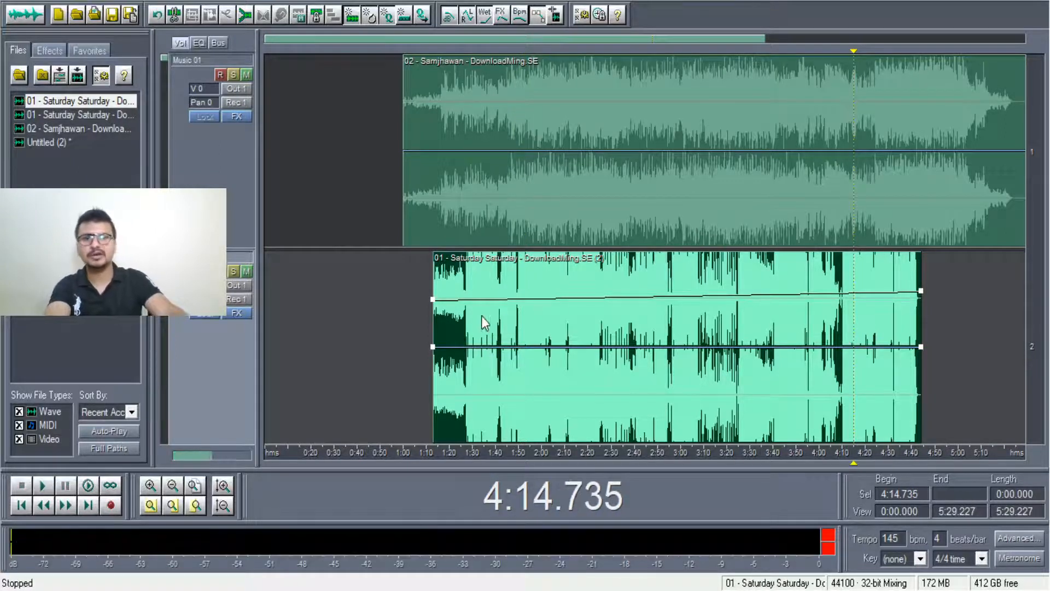
pyautogui.click(491, 310)
pyautogui.press('Delete')
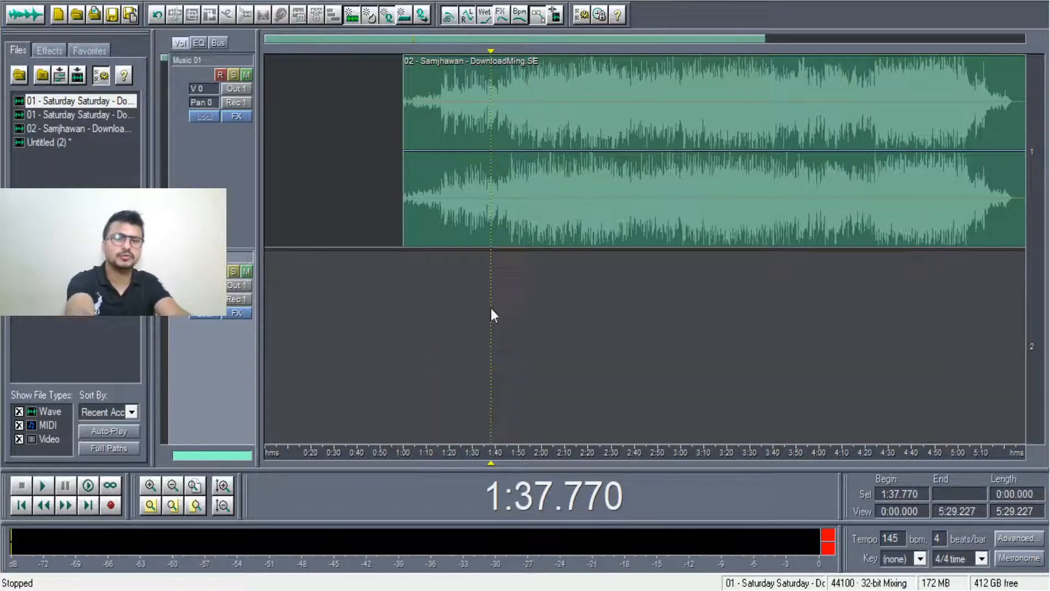
# Step: Play the Samjhawan clip from 0:59.904, 1:16.487 and 1:11.498 to find the end of its quiet intro
pyautogui.click(403, 195)
pyautogui.press('space')
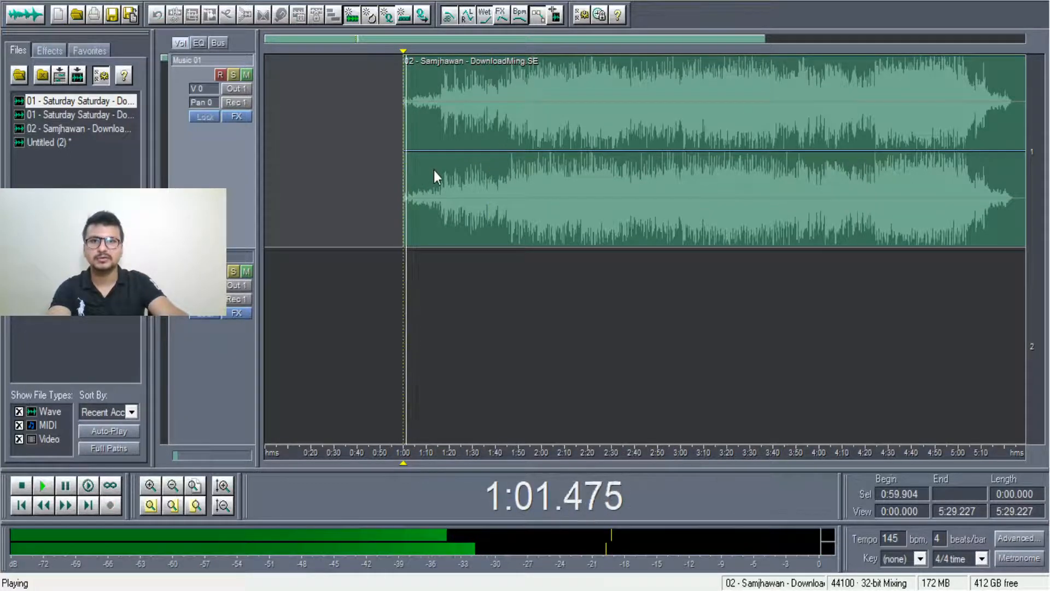
pyautogui.press('space')
pyautogui.click(440, 95)
pyautogui.press('space')
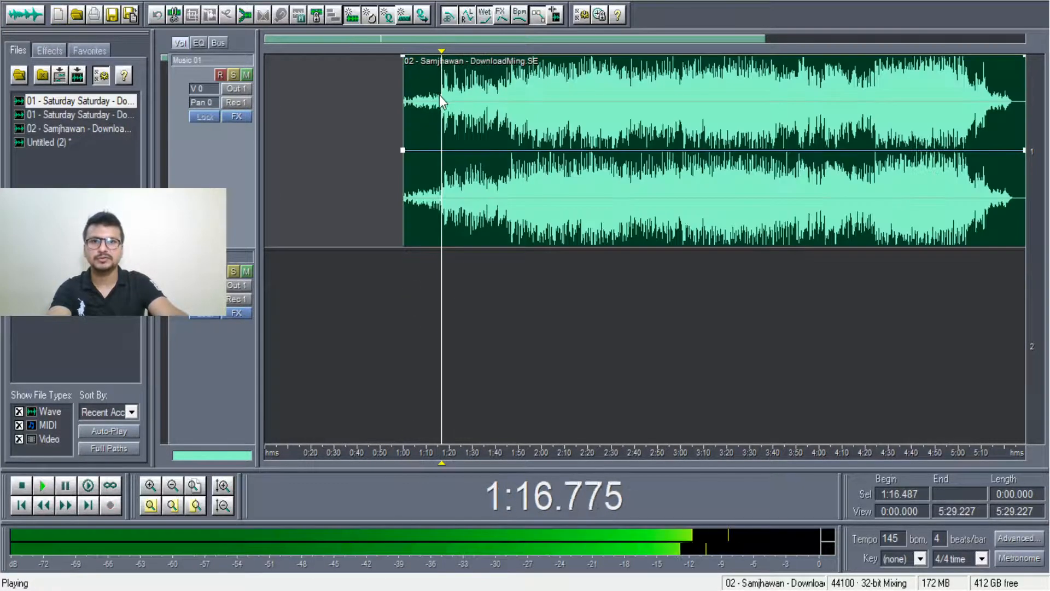
pyautogui.press('space')
pyautogui.click(431, 103)
pyautogui.press('space')
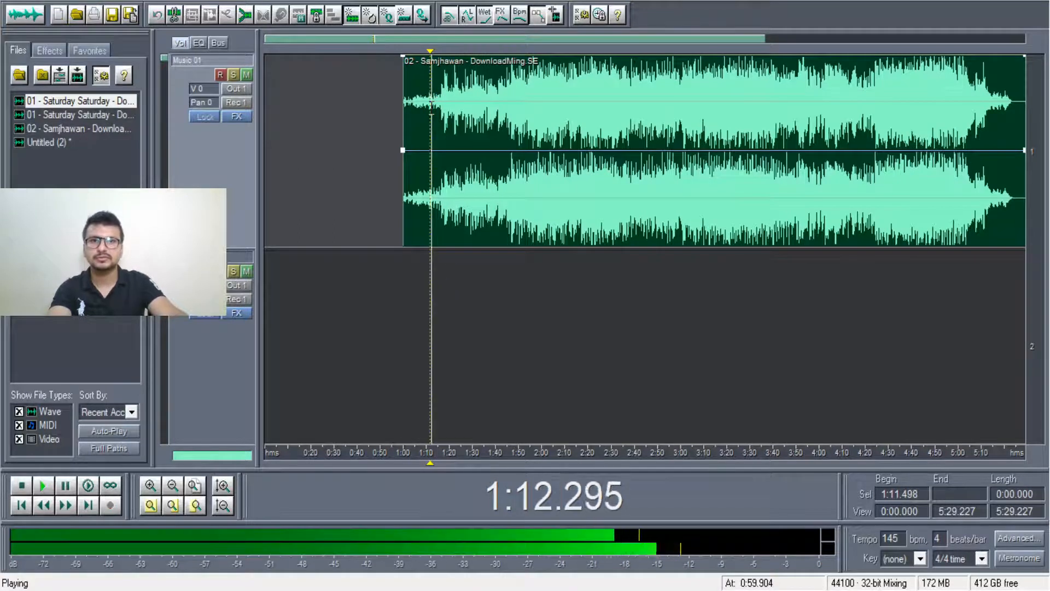
pyautogui.press('space')
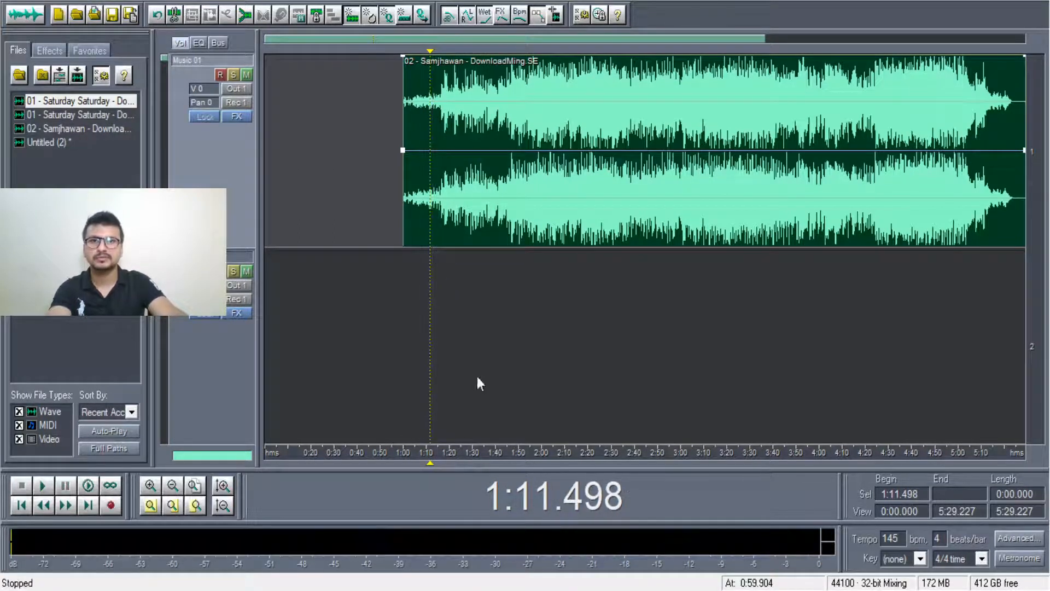
# Step: Split the Samjhawan clip at 1:11.498 and delete everything after the split
pyautogui.hotkey('ctrl', 'k')
pyautogui.moveTo(530, 197); pyautogui.dragTo(831, 202)
pyautogui.click(729, 296)
pyautogui.click(583, 216)
pyautogui.moveTo(583, 217); pyautogui.dragTo(773, 212)
pyautogui.press('Delete')
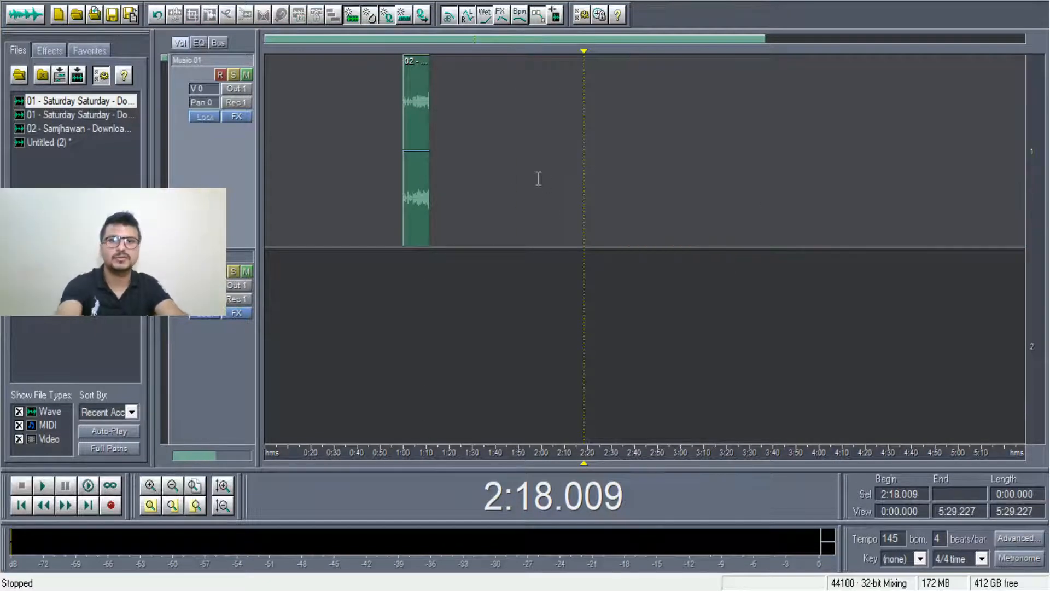
# Step: Open the remaining Samjhawan intro clip in the waveform edit view and place the cursor at 1:00.511
pyautogui.click(417, 219)
pyautogui.click(151, 485)
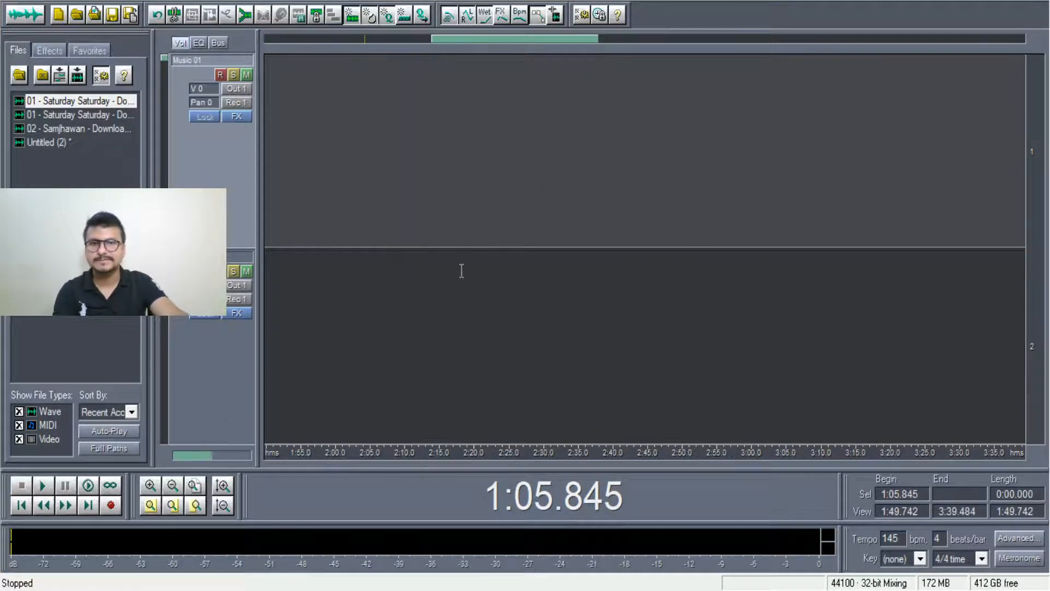
pyautogui.moveTo(463, 49); pyautogui.dragTo(316, 60)
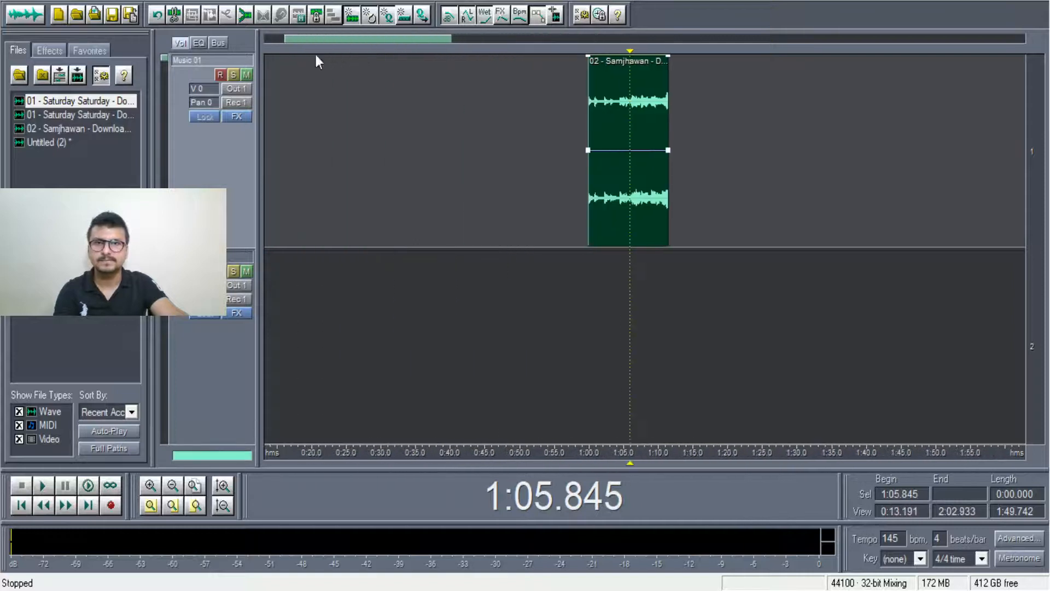
pyautogui.click(52, 315)
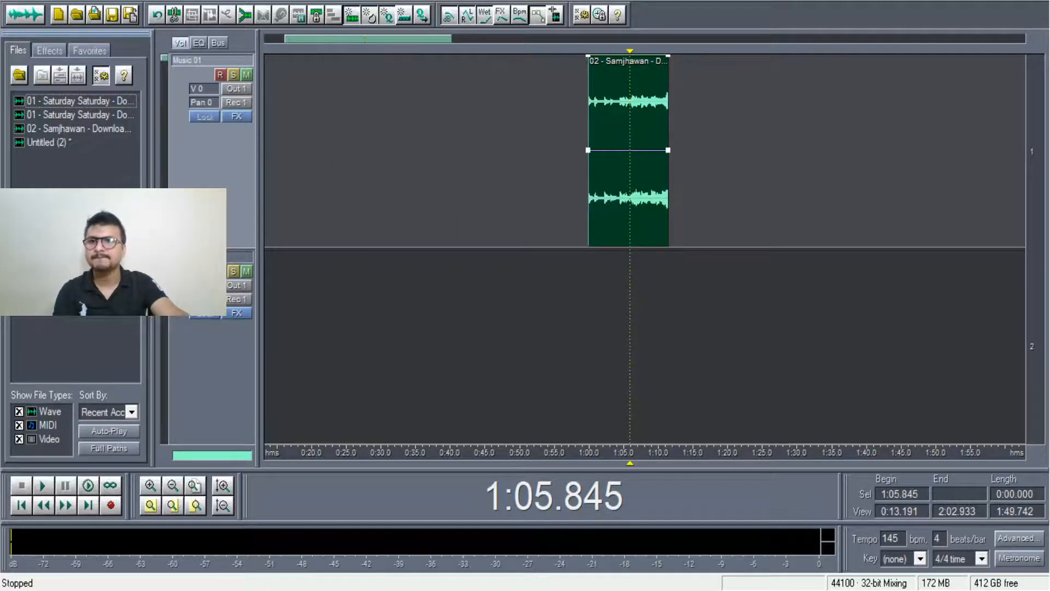
pyautogui.click(23, 13)
pyautogui.click(206, 156)
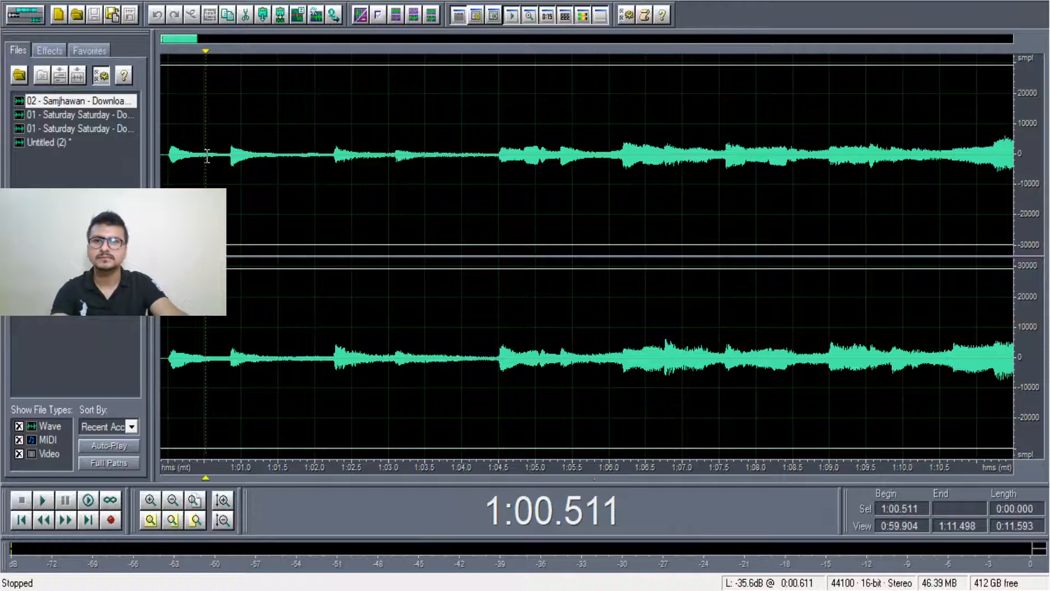
# Step: Play the Samjhawan intro from 1:00.511, return to the multitrack view and stop playback
pyautogui.press('space')
pyautogui.click(33, 21)
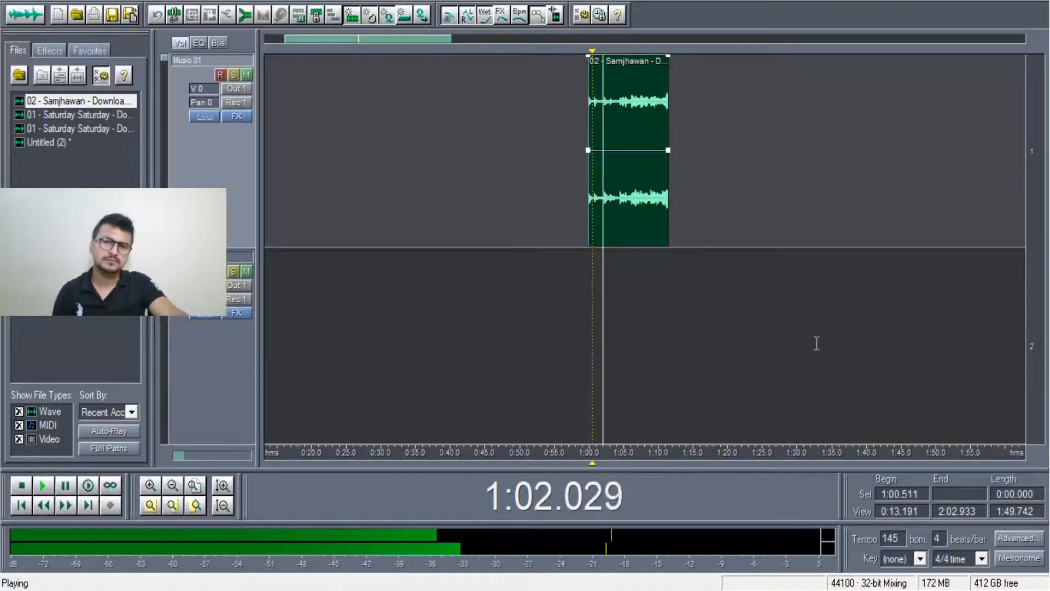
pyautogui.click(423, 358)
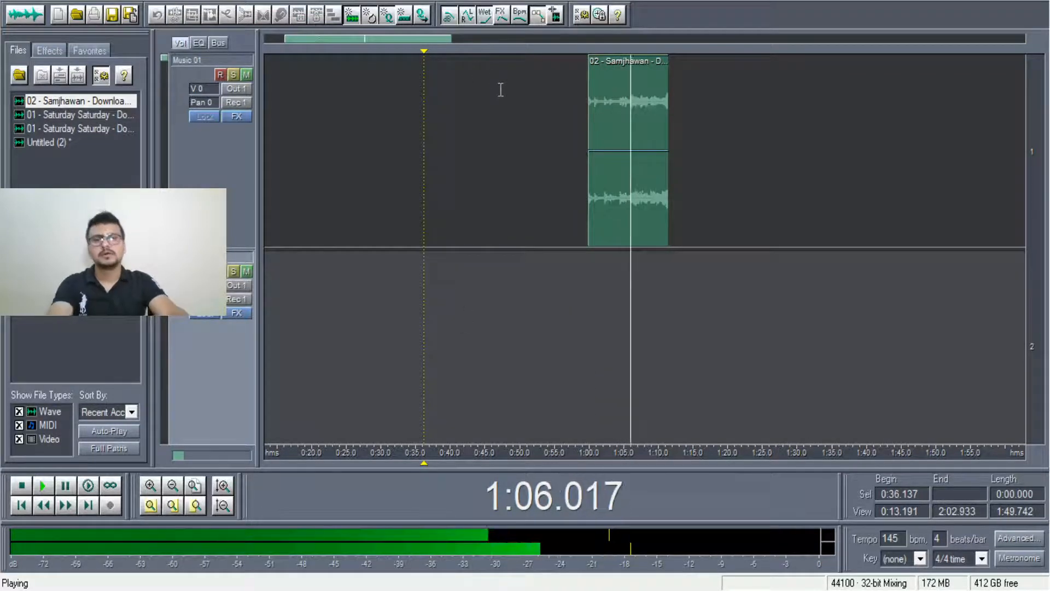
pyautogui.press('space')
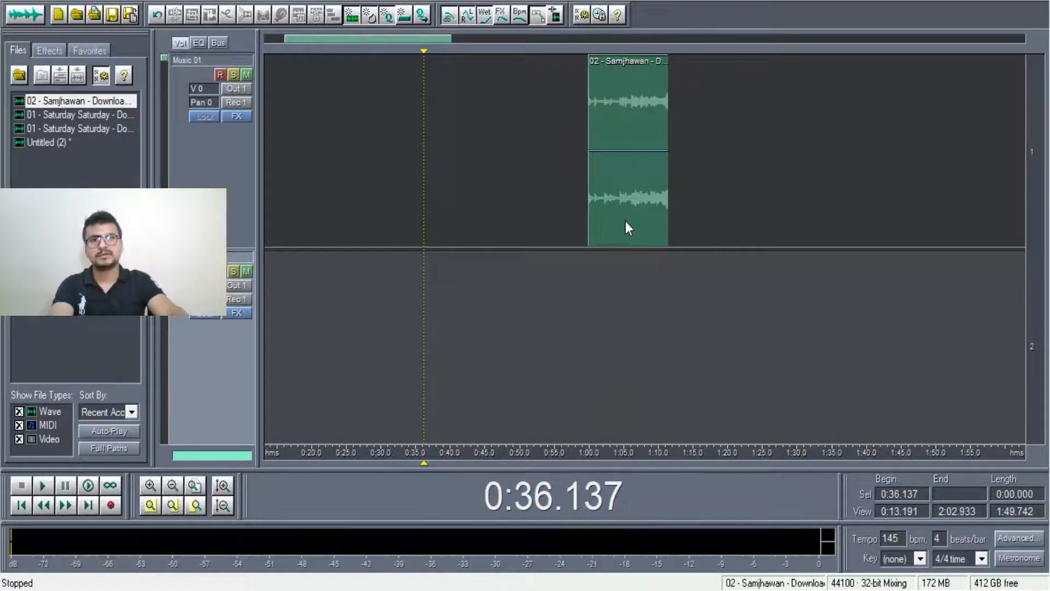
# Step: Place two copies of the Samjhawan intro clip end to end after the original on track 1 and play them from 1:15.822
pyautogui.click(625, 228)
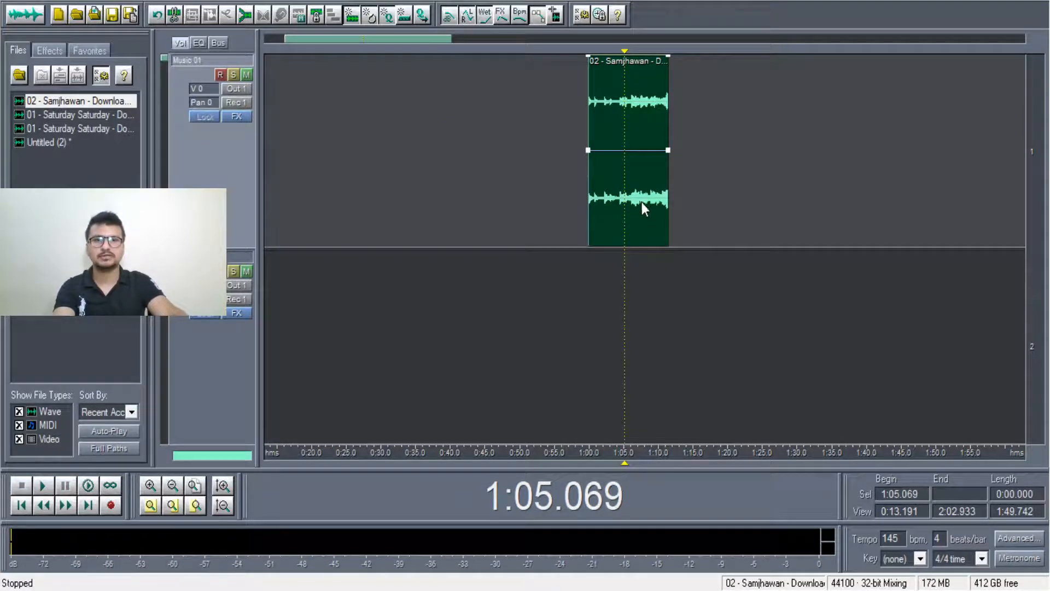
pyautogui.moveTo(641, 202); pyautogui.dragTo(676, 202)
pyautogui.moveTo(595, 199); pyautogui.dragTo(702, 223)
pyautogui.click(608, 205)
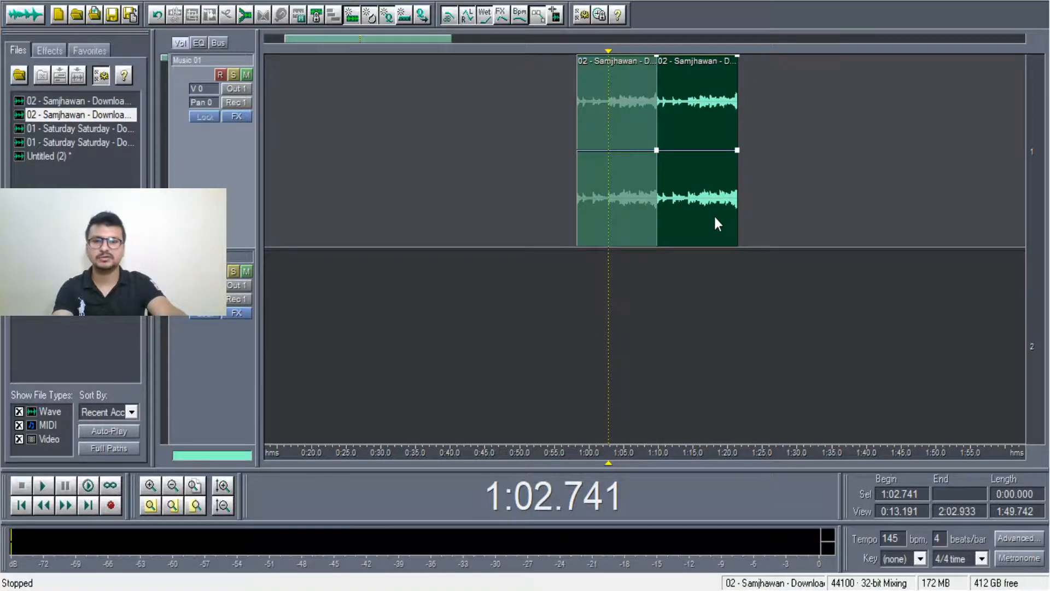
pyautogui.click(699, 226)
pyautogui.moveTo(713, 219); pyautogui.dragTo(776, 225)
pyautogui.press('space')
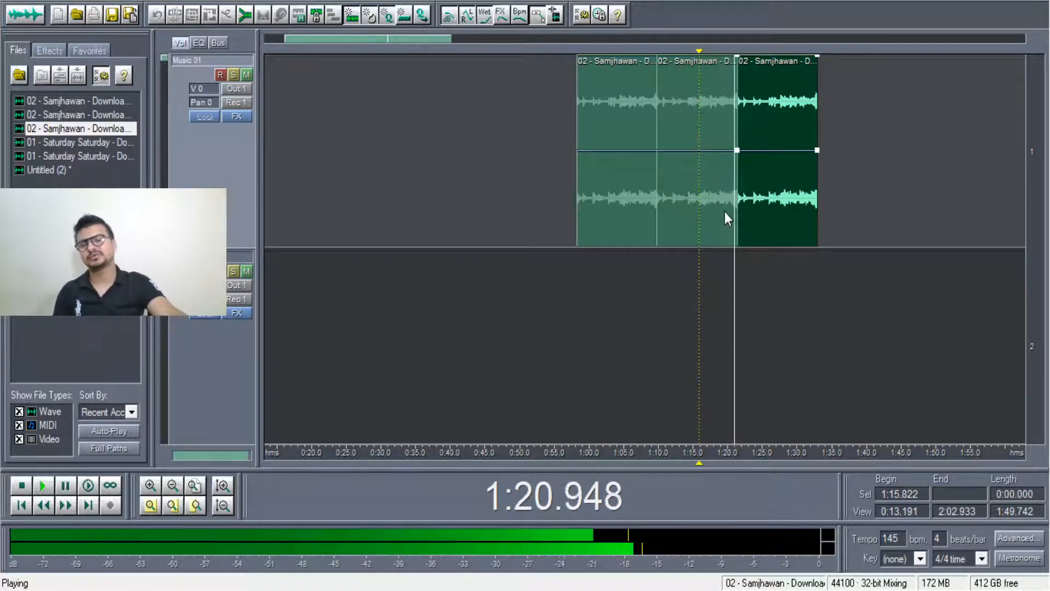
pyautogui.press('space')
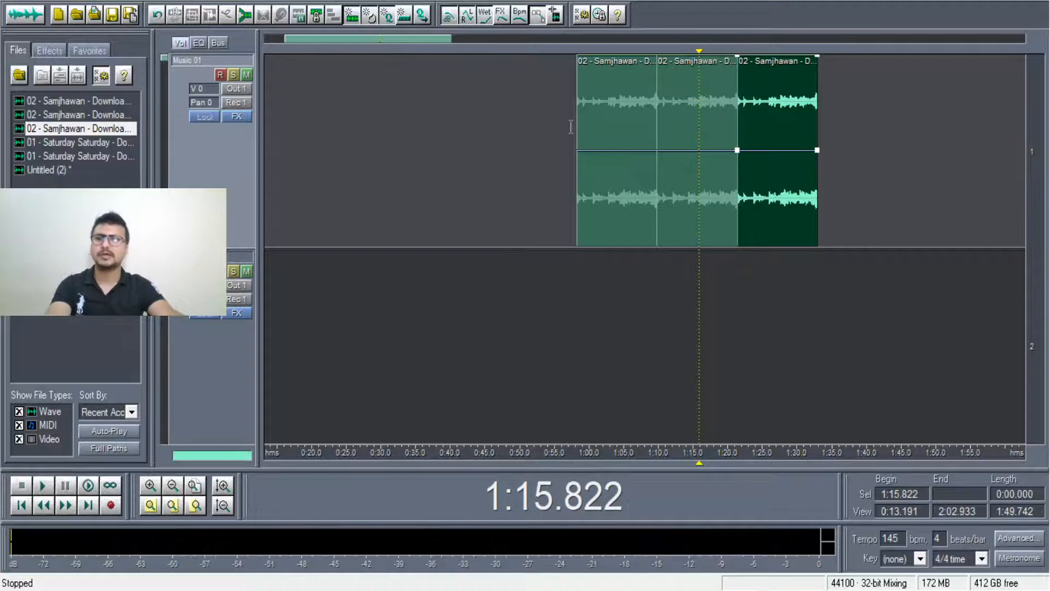
# Step: Open the middle Samjhawan clip in the waveform edit view and delete its entire audio
pyautogui.click(40, 20)
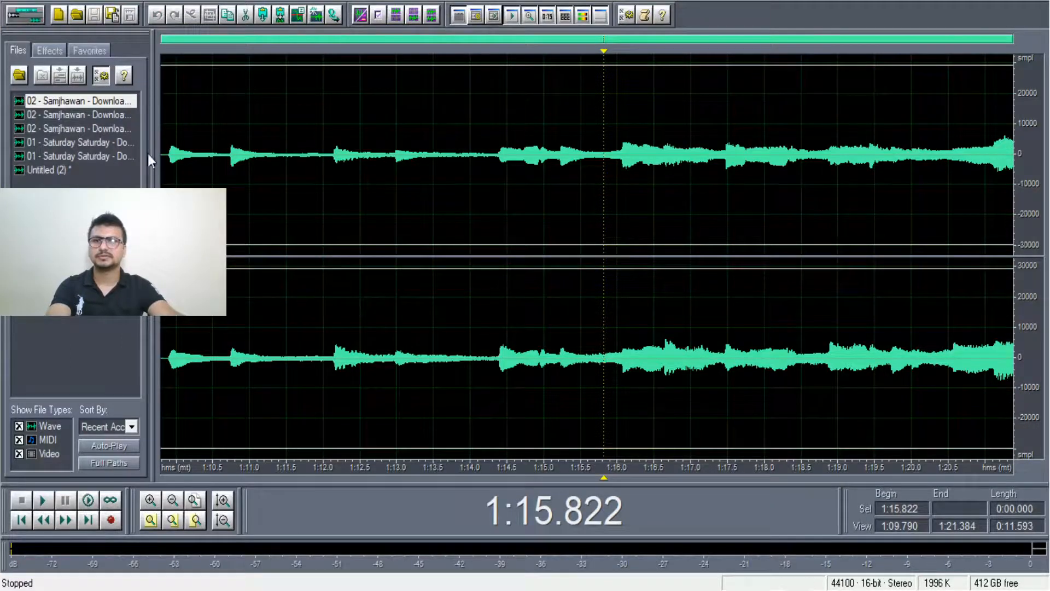
pyautogui.doubleClick(234, 198)
pyautogui.click(81, 174)
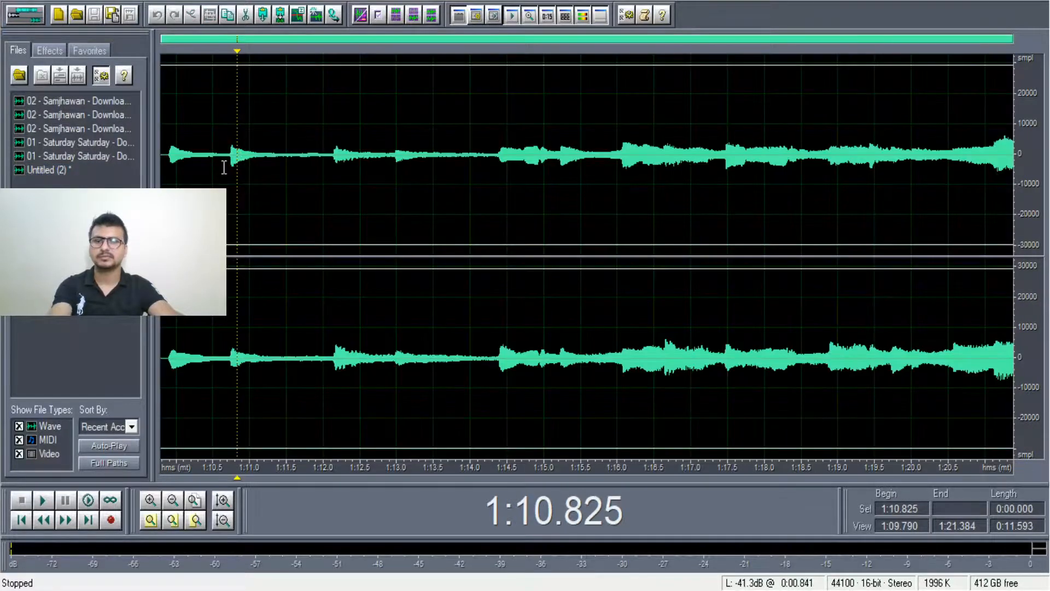
pyautogui.doubleClick(225, 164)
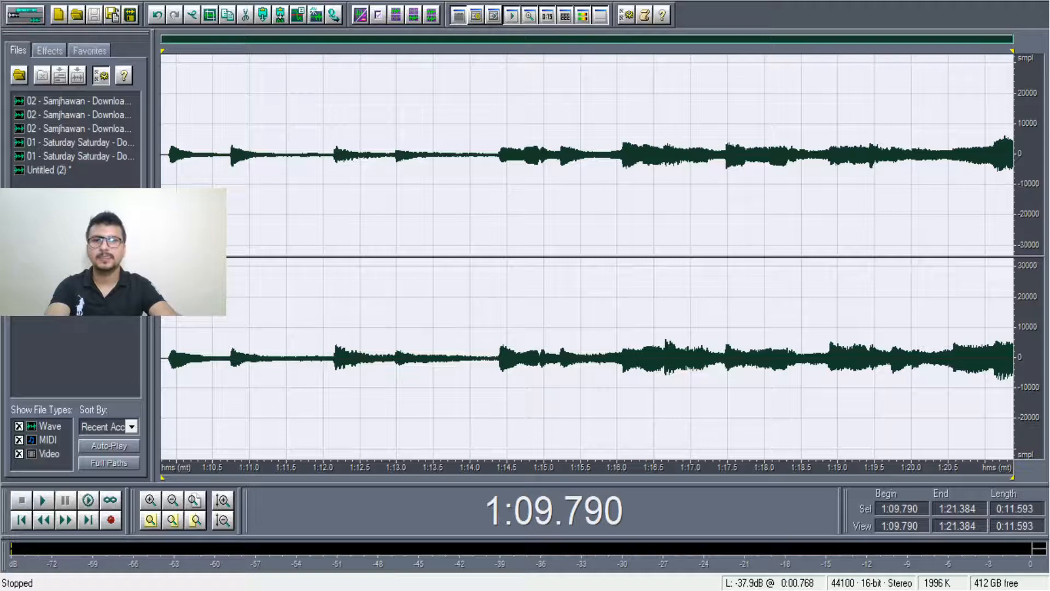
pyautogui.press('Delete')
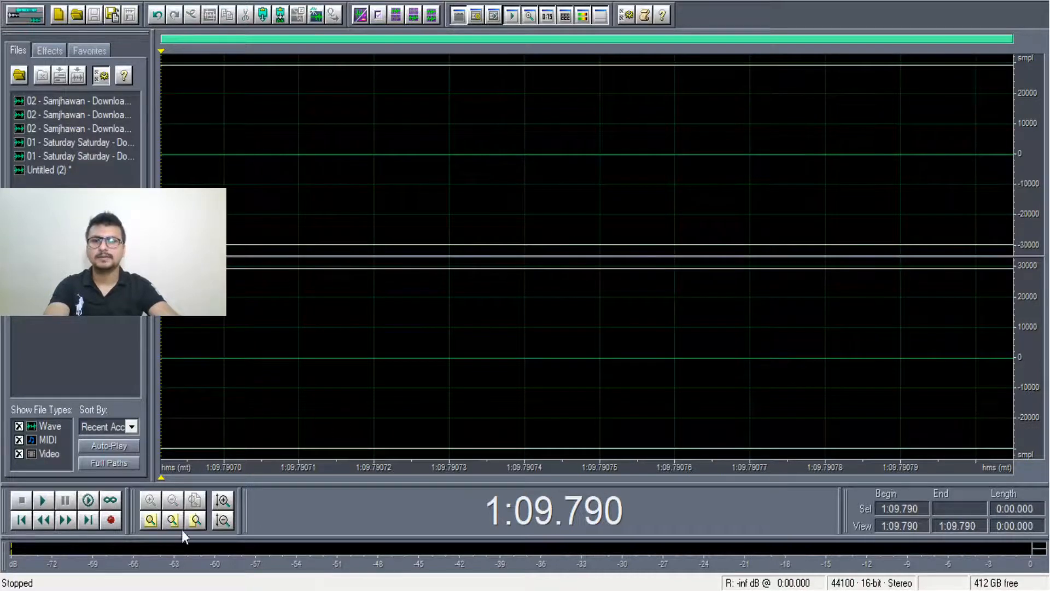
# Step: Record a voice take about 9 seconds long into the emptied file and return to the multitrack view
pyautogui.click(112, 520)
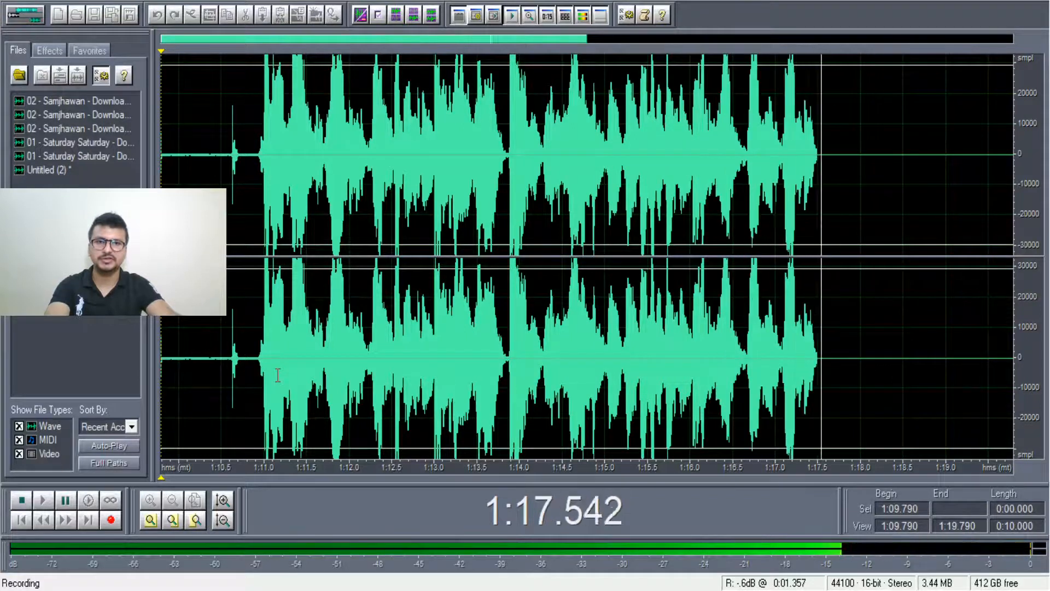
pyautogui.press('space')
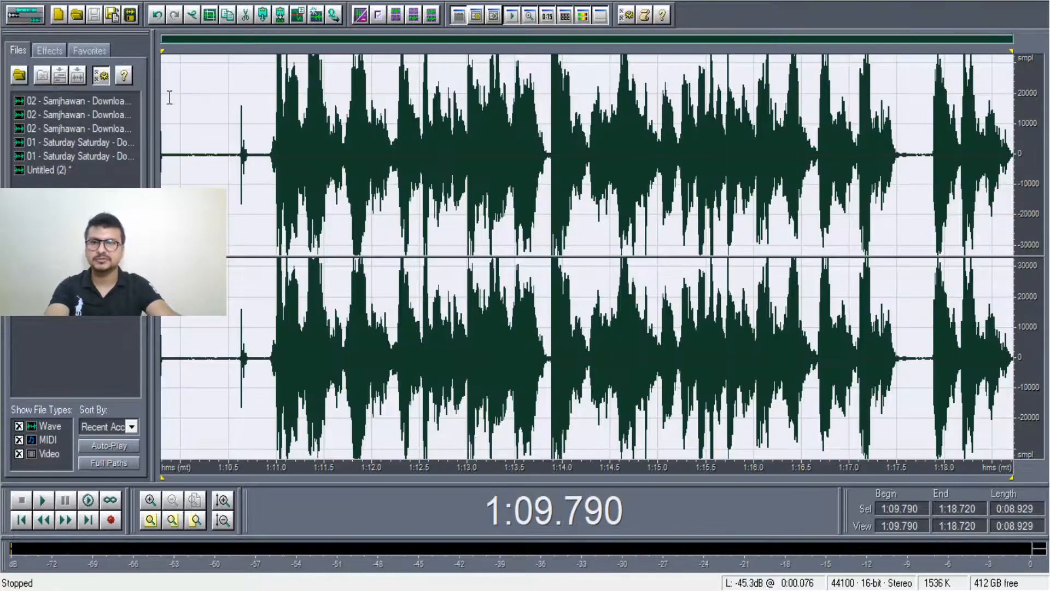
pyautogui.press('F12')
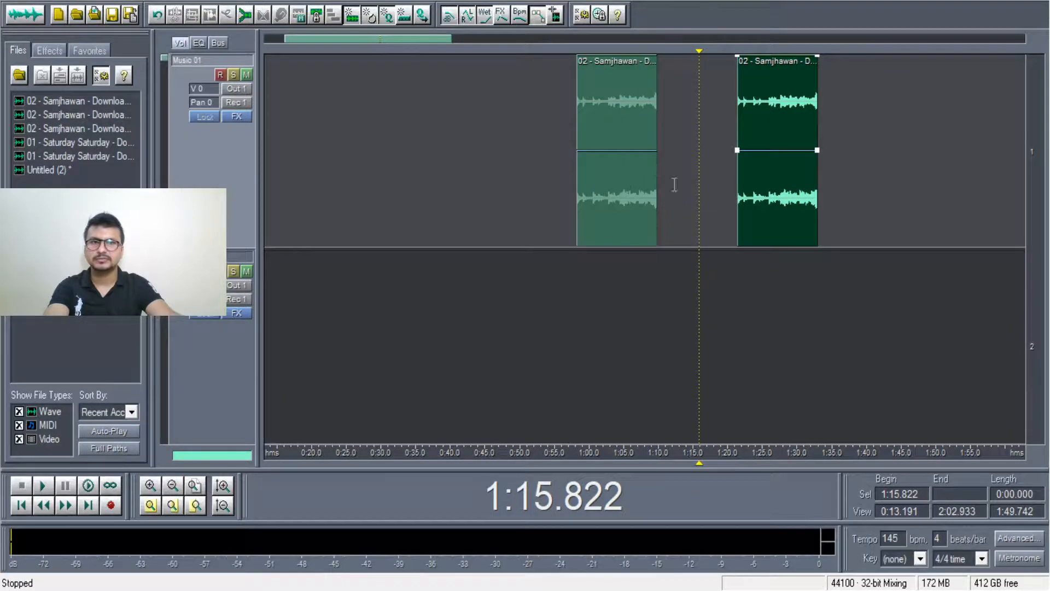
# Step: Reopen the voice take in the waveform edit view, play it from 0:00.797 and save it as vo.mp3
pyautogui.click(24, 21)
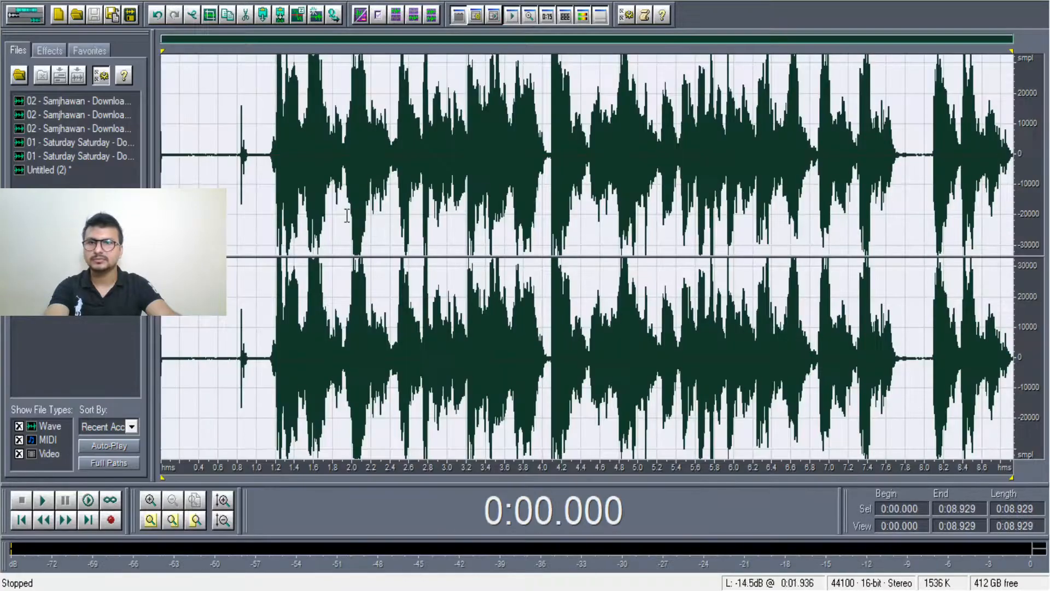
pyautogui.click(237, 185)
pyautogui.press('space')
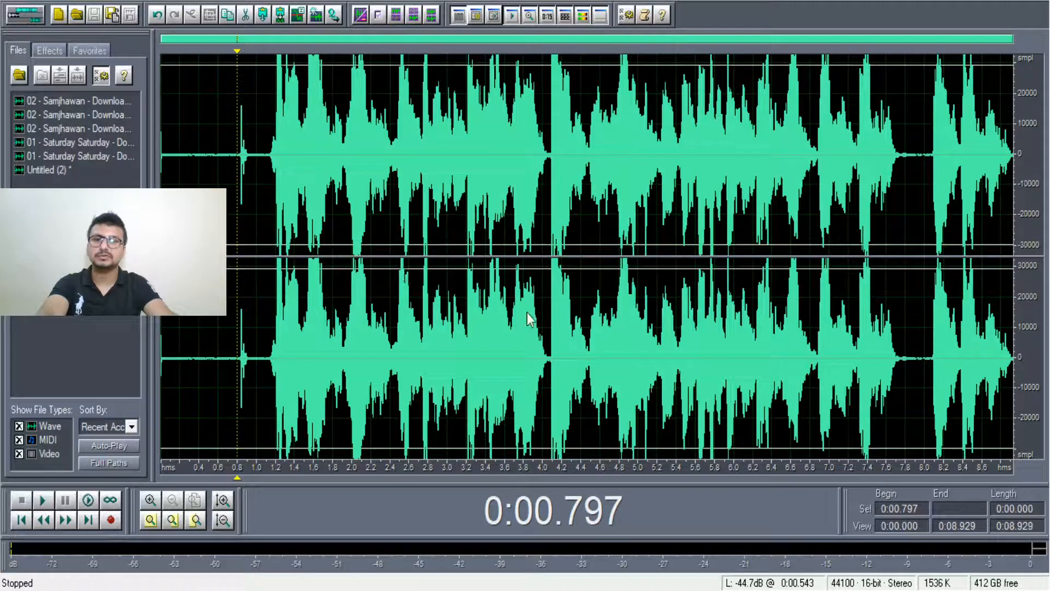
pyautogui.hotkey('ctrl', 's')
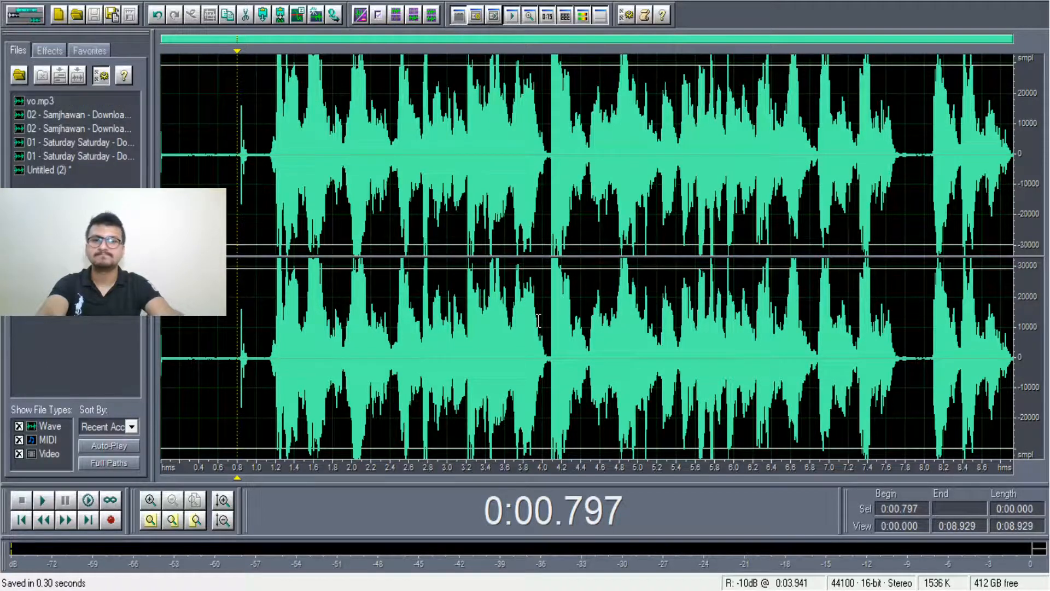
# Step: Place vo.mp3 on track 2 of the multitrack and move the first Samjhawan clip to 0:53.692, aligned with the vo clip's start
pyautogui.click(28, 21)
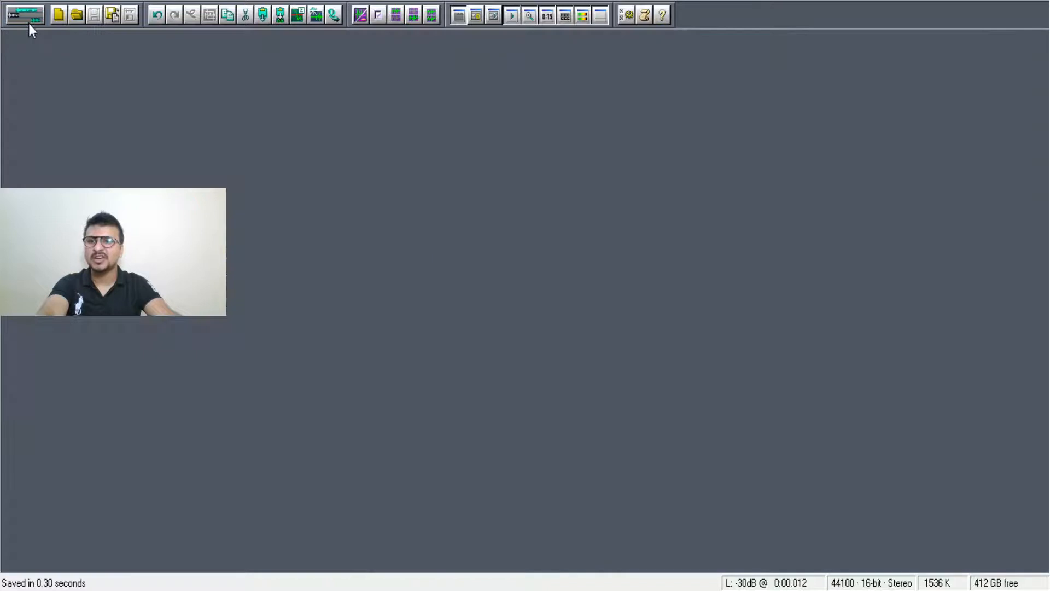
pyautogui.click(30, 103)
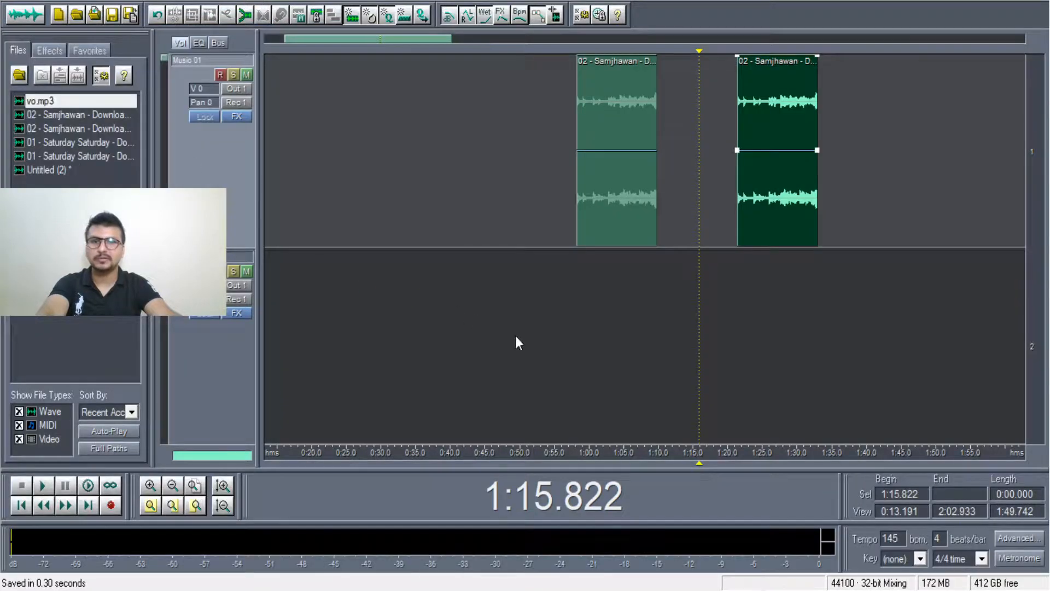
pyautogui.moveTo(515, 336); pyautogui.dragTo(546, 349)
pyautogui.moveTo(615, 209); pyautogui.dragTo(585, 195)
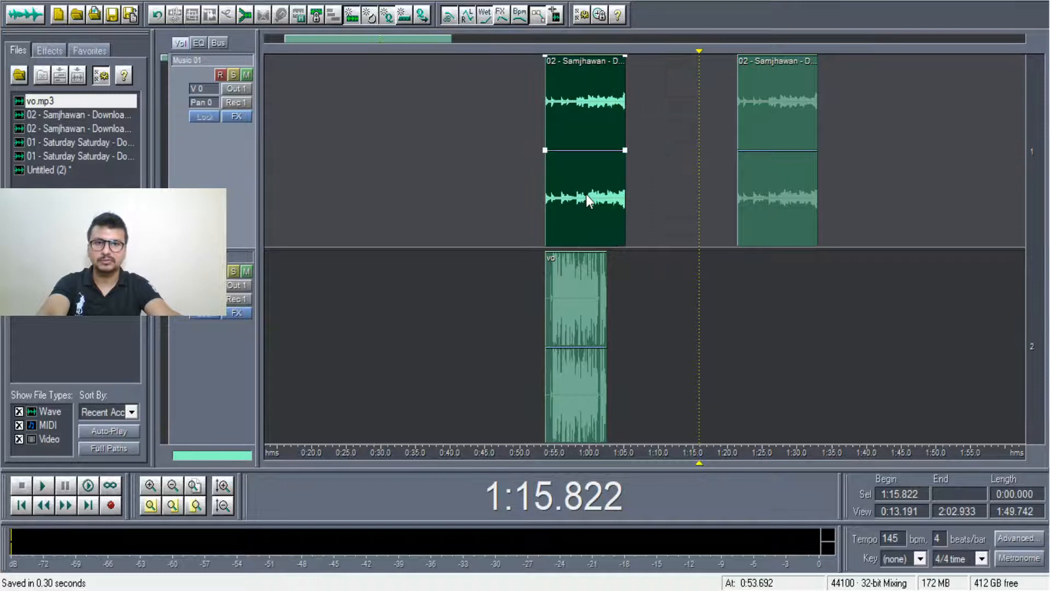
# Step: Play the Samjhawan and vo clips together from 0:51.434 to check their balance
pyautogui.click(544, 38)
pyautogui.click(381, 38)
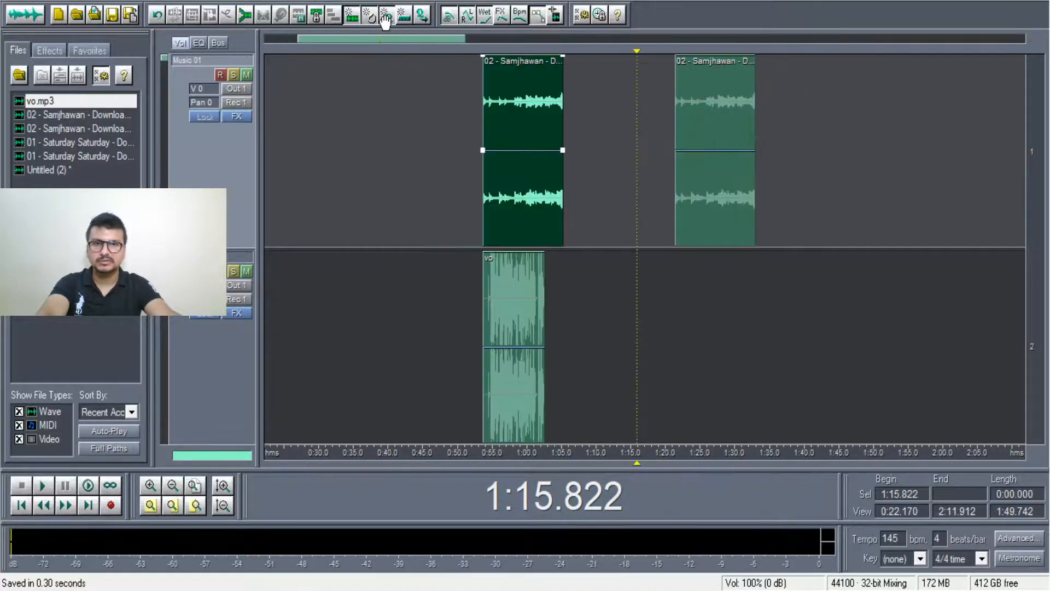
pyautogui.click(467, 126)
pyautogui.press('space')
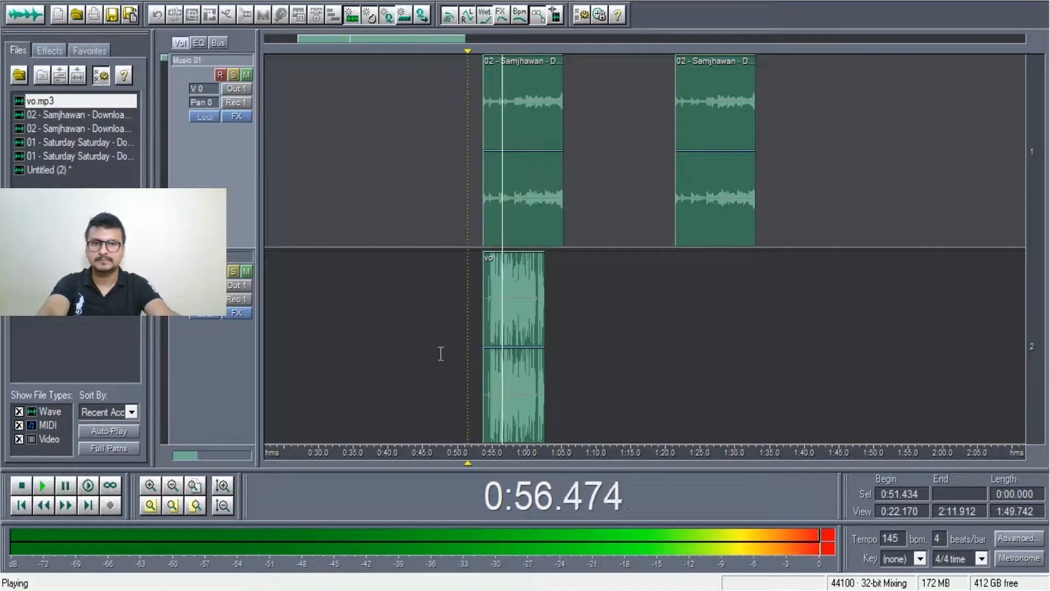
pyautogui.press('space')
# Step: Lower both ends of the vo clip's volume envelope to the same reduced level and play the mix from 0:53.692
pyautogui.click(539, 294)
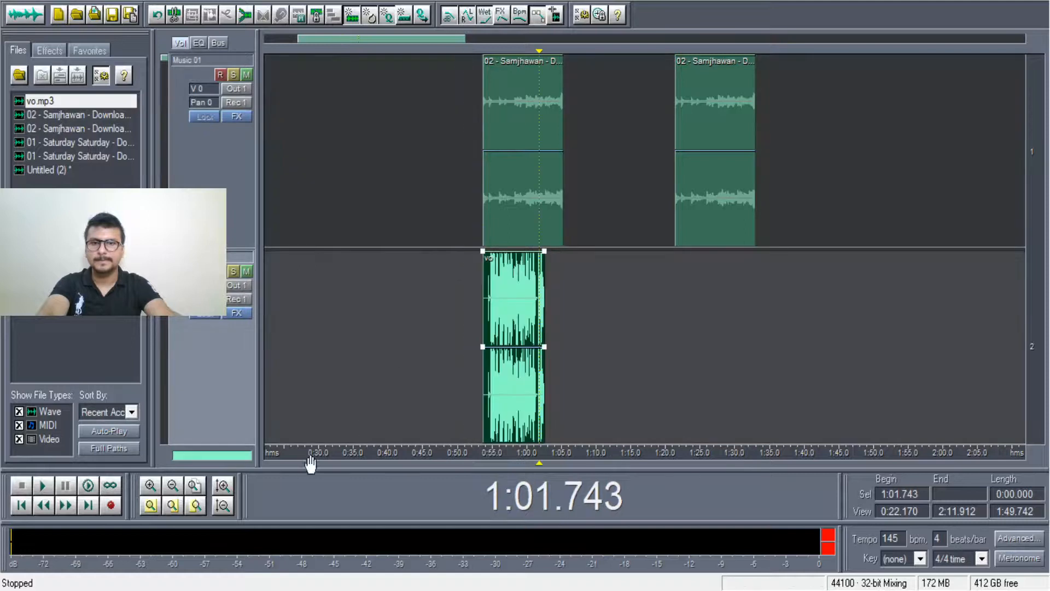
pyautogui.click(150, 490)
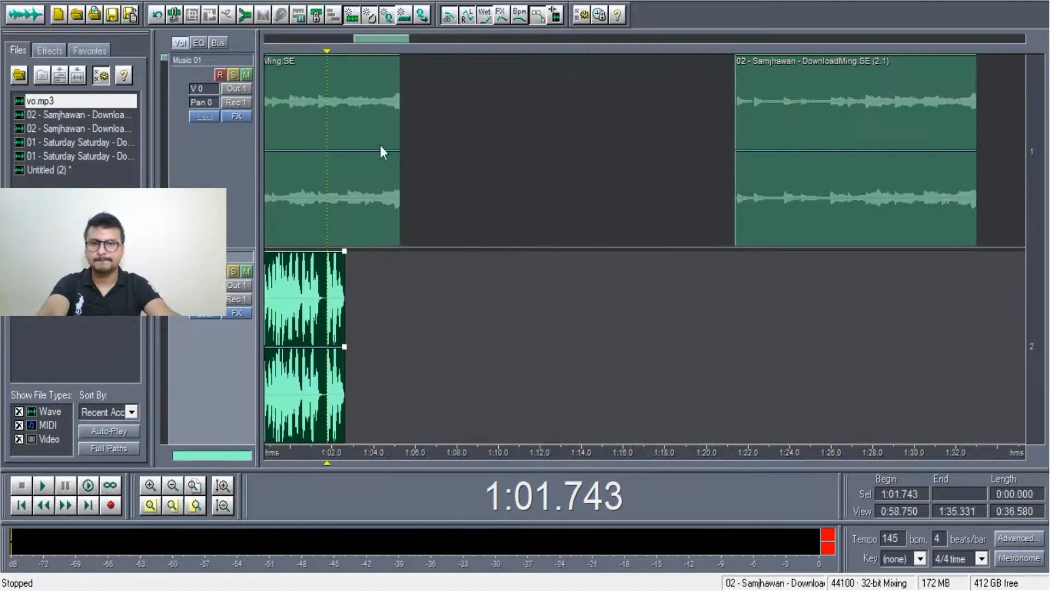
pyautogui.moveTo(363, 34); pyautogui.dragTo(343, 35)
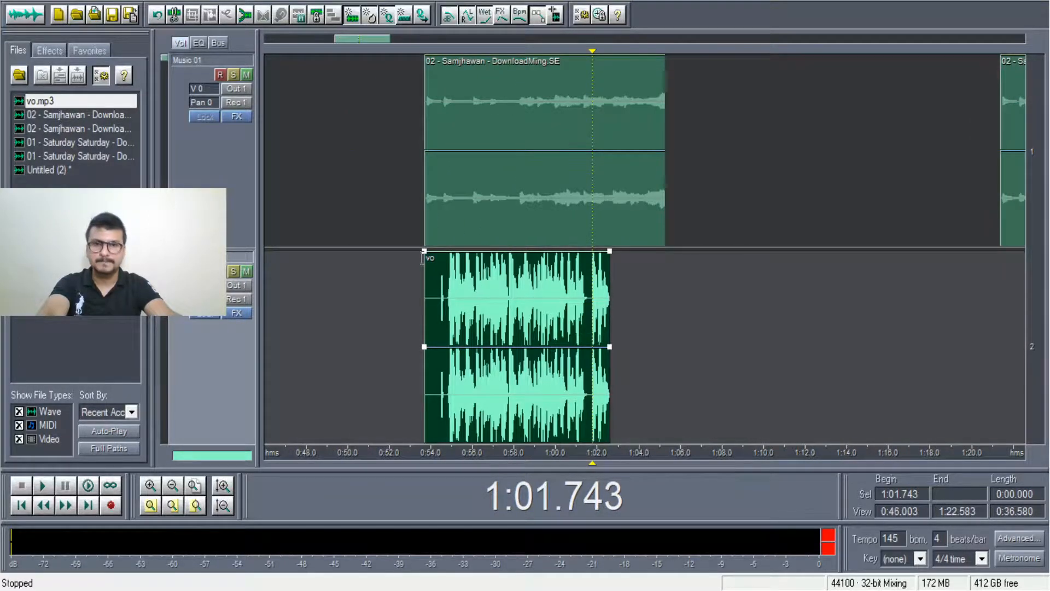
pyautogui.moveTo(425, 254); pyautogui.dragTo(417, 295)
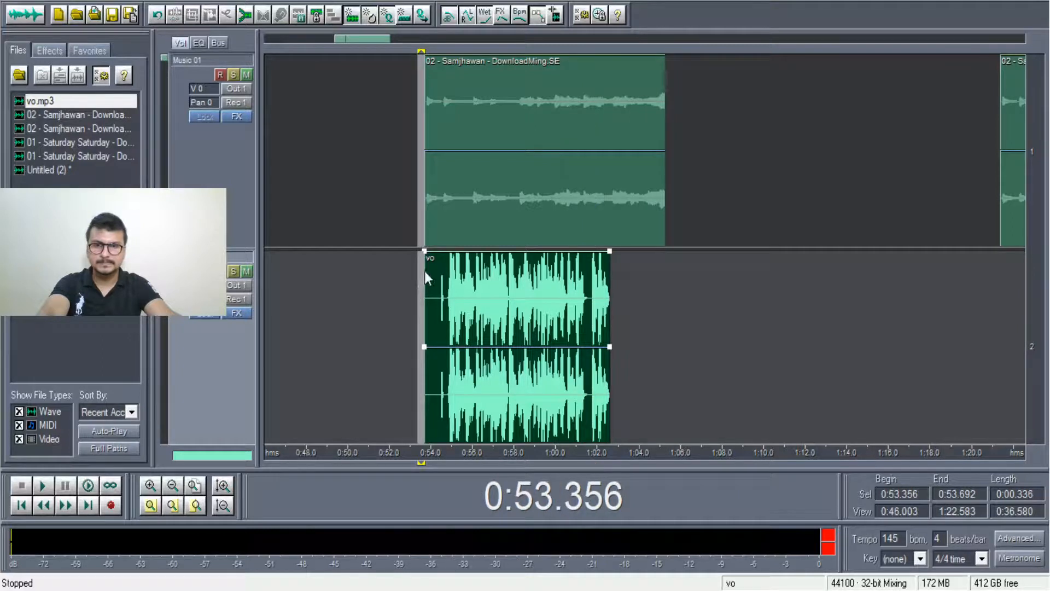
pyautogui.click(425, 261)
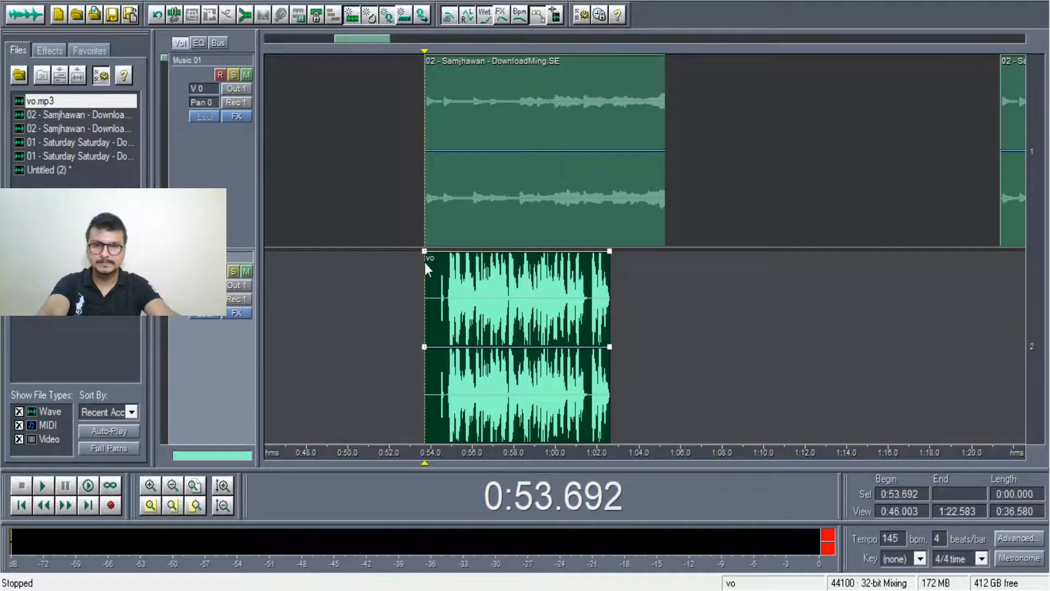
pyautogui.moveTo(424, 252); pyautogui.dragTo(425, 300)
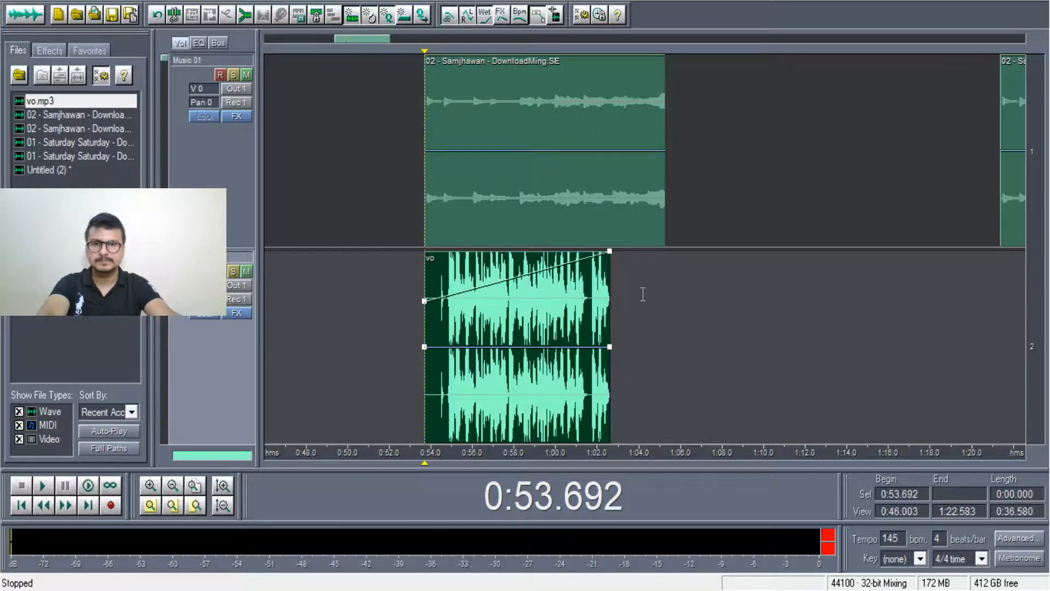
pyautogui.moveTo(609, 251); pyautogui.dragTo(626, 321)
pyautogui.moveTo(424, 300); pyautogui.dragTo(431, 319)
pyautogui.press('space')
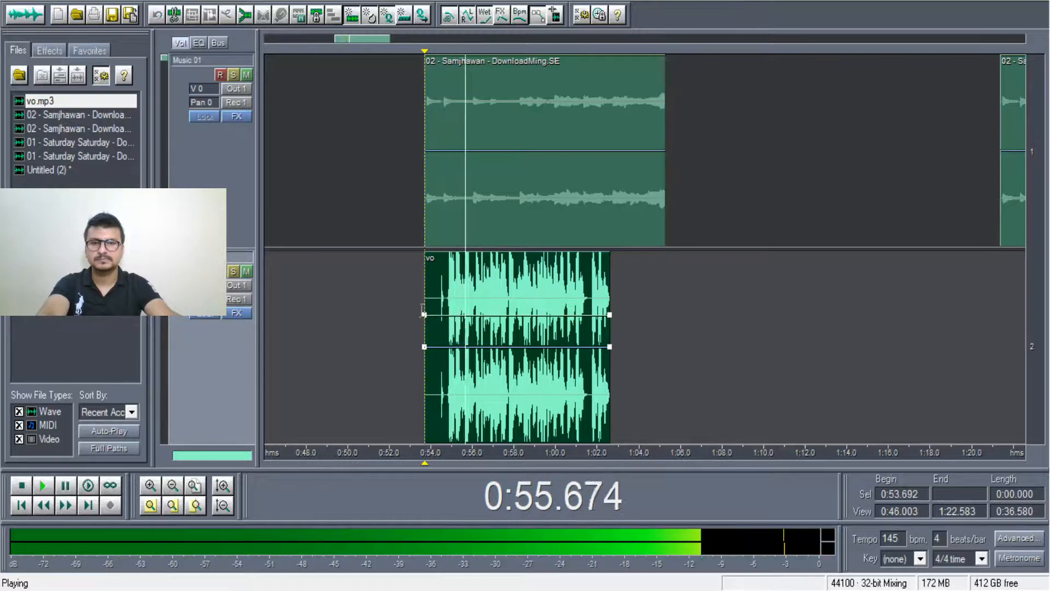
pyautogui.press('space')
# Step: Lower both ends of the vo clip's volume envelope further, to slightly below mid-height, and replay the mix from 0:53.692
pyautogui.moveTo(426, 316); pyautogui.dragTo(426, 383)
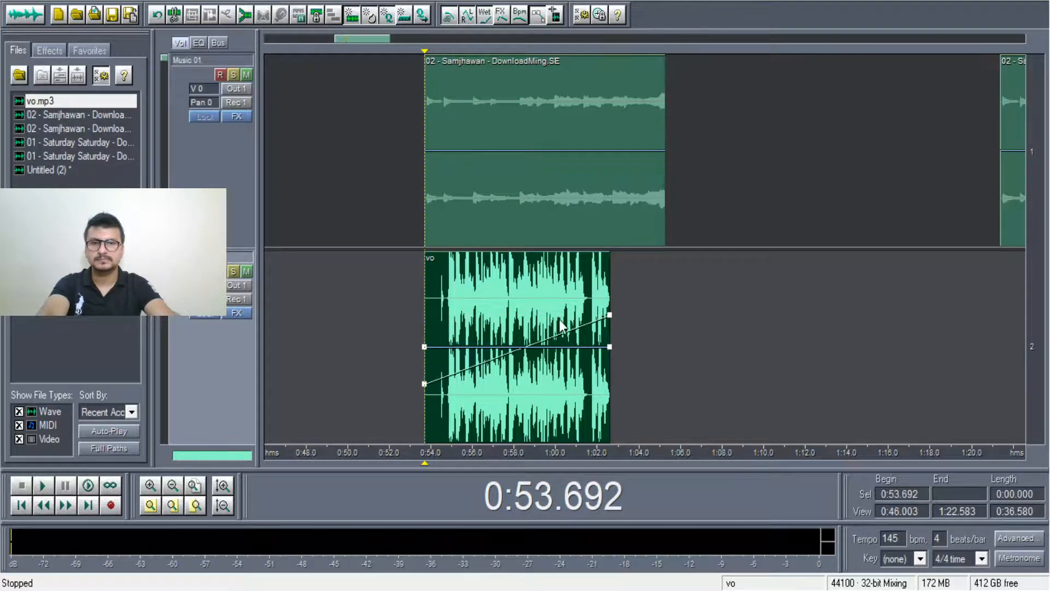
pyautogui.press('space')
pyautogui.moveTo(610, 320); pyautogui.dragTo(617, 392)
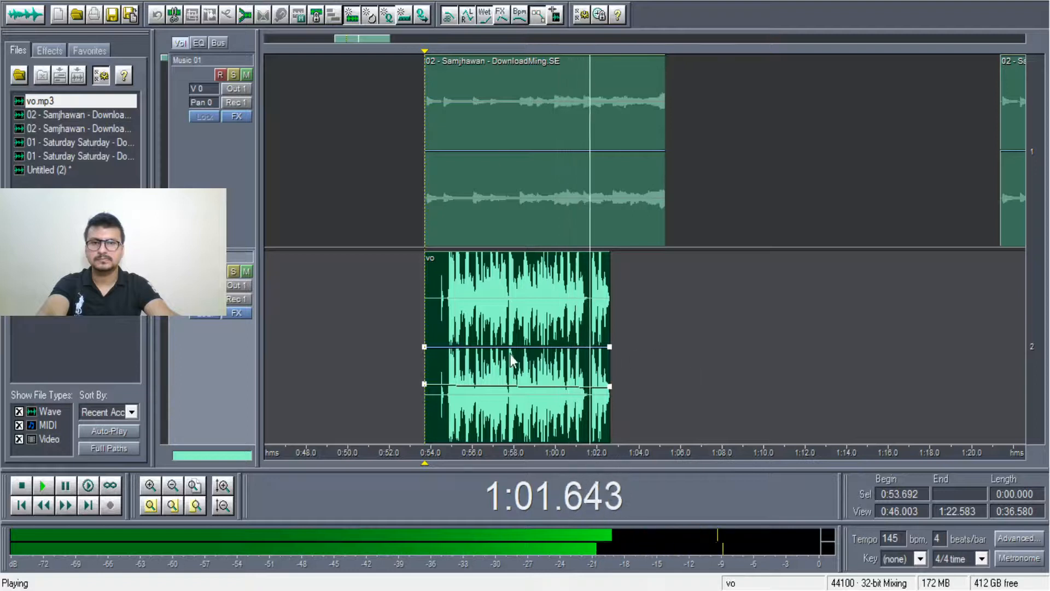
pyautogui.press('space')
pyautogui.press('space')
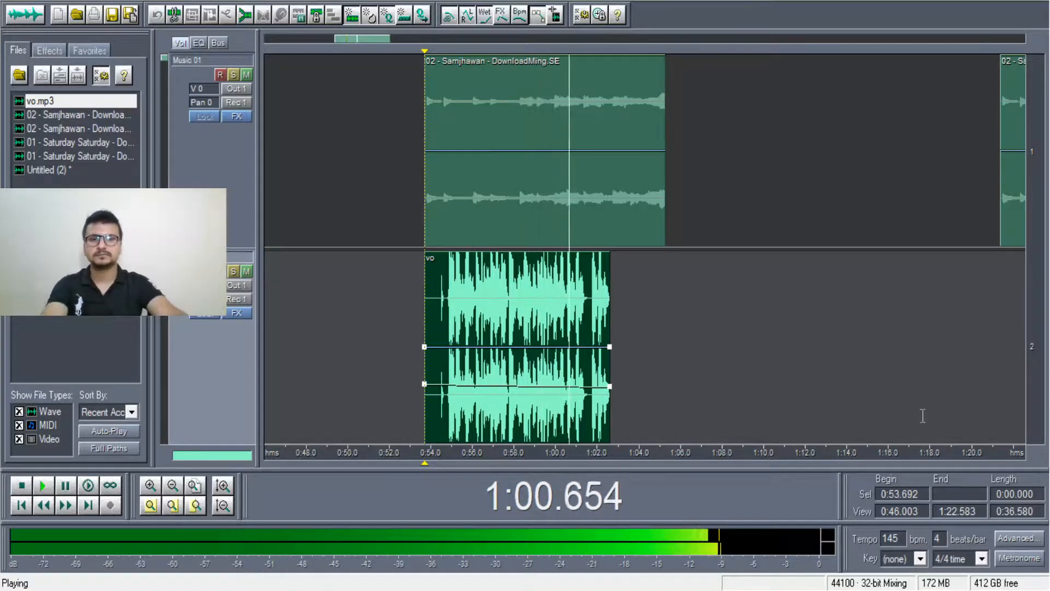
pyautogui.press('space')
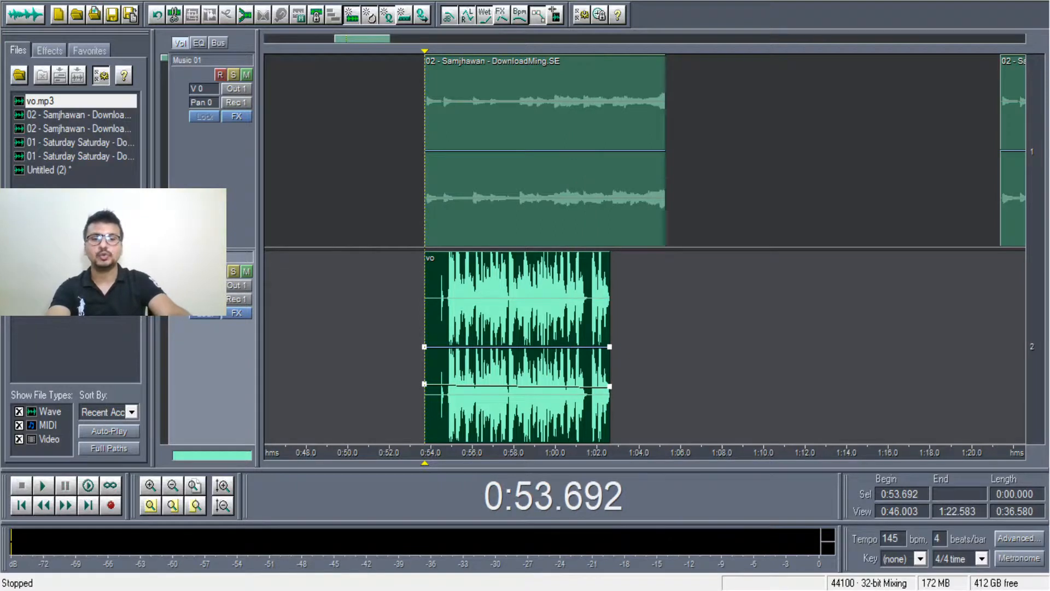